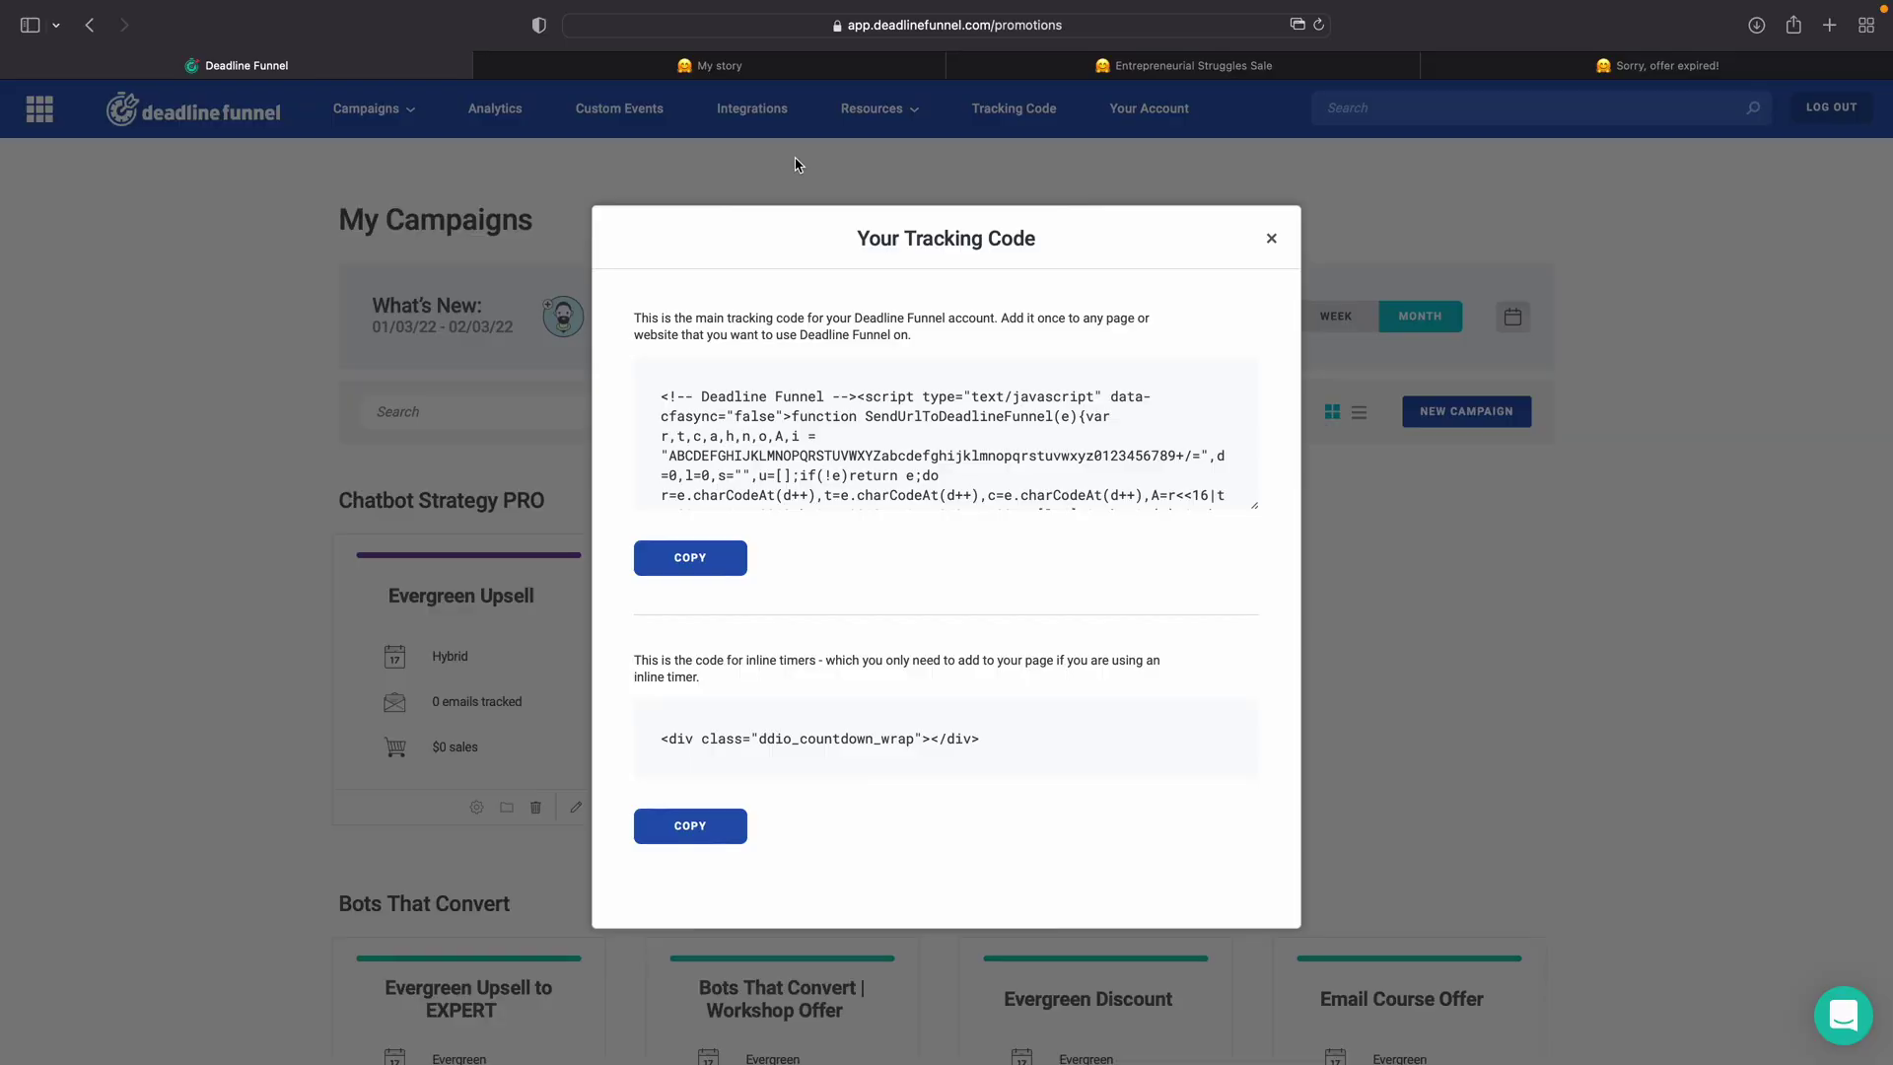
Step: Review the headline, subtitle and story text on the My story upsell page
key("ctrl+Tab")
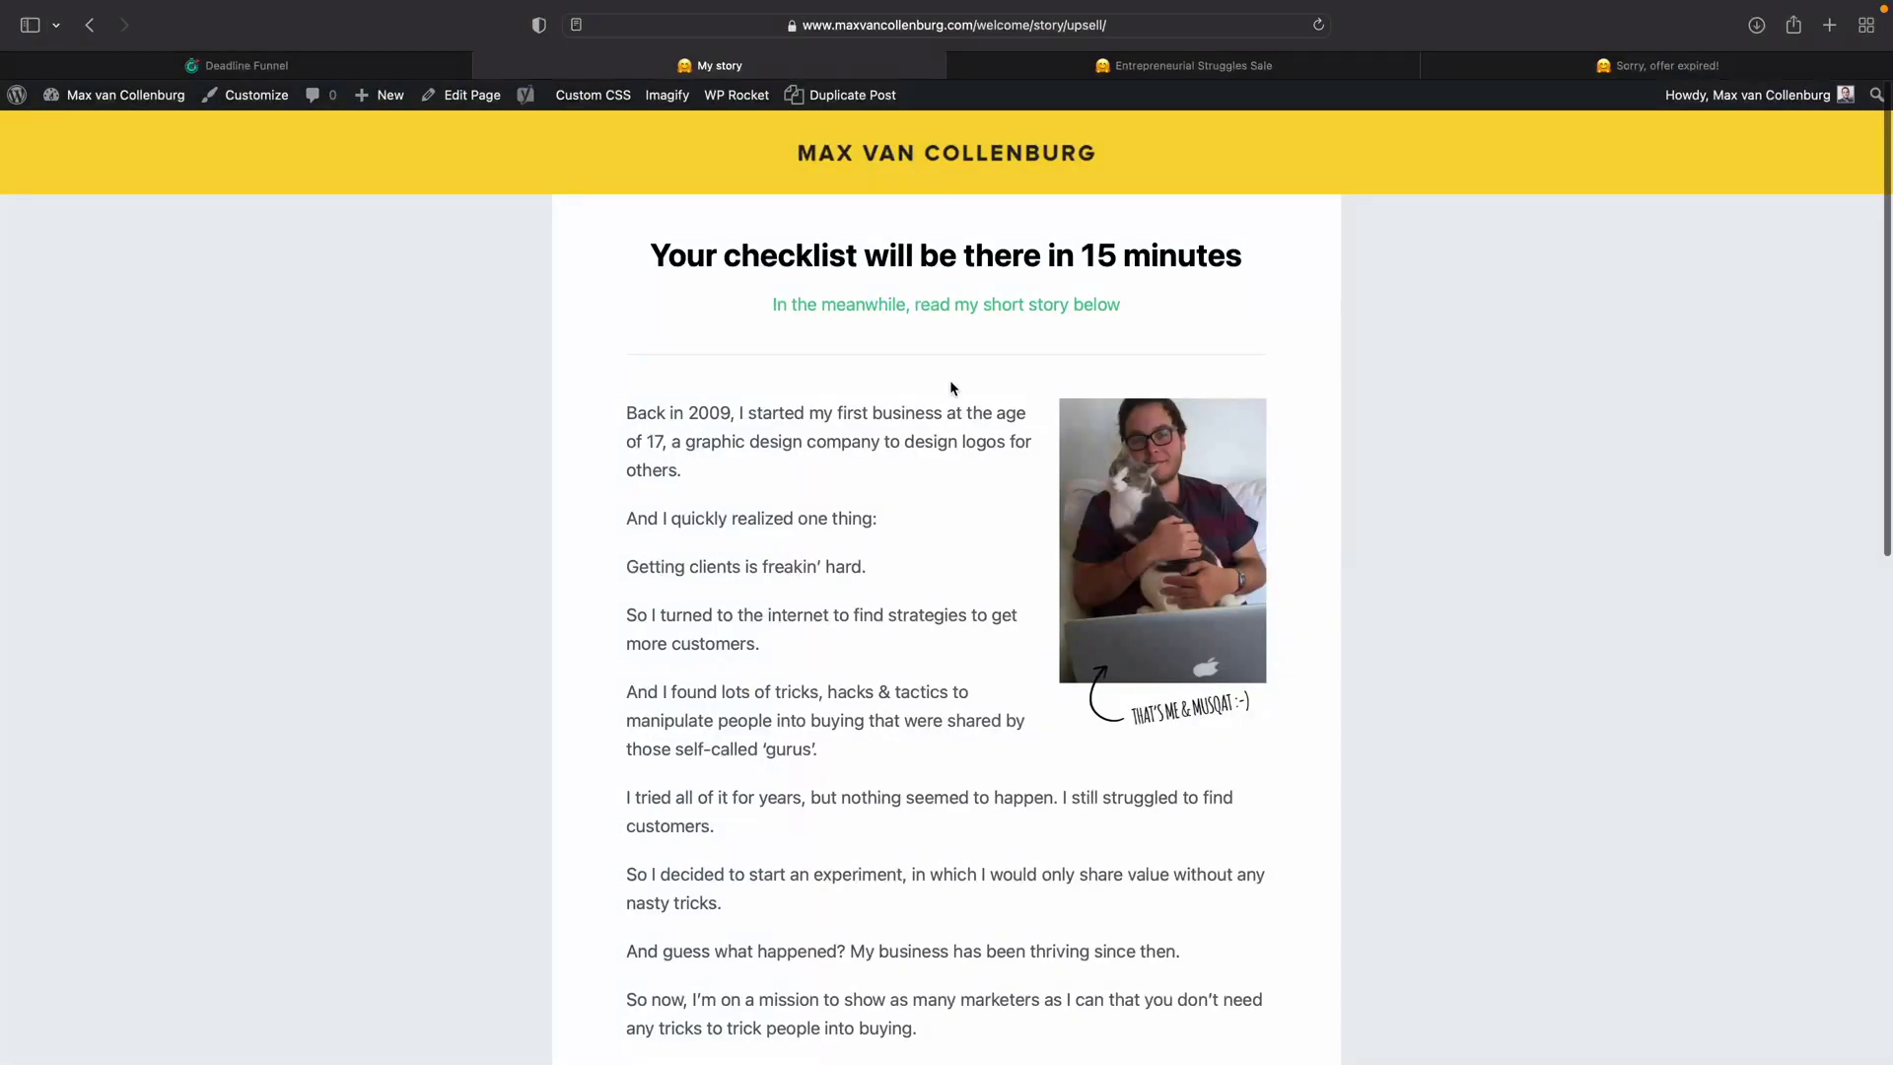
scroll(950, 380, "down", 10)
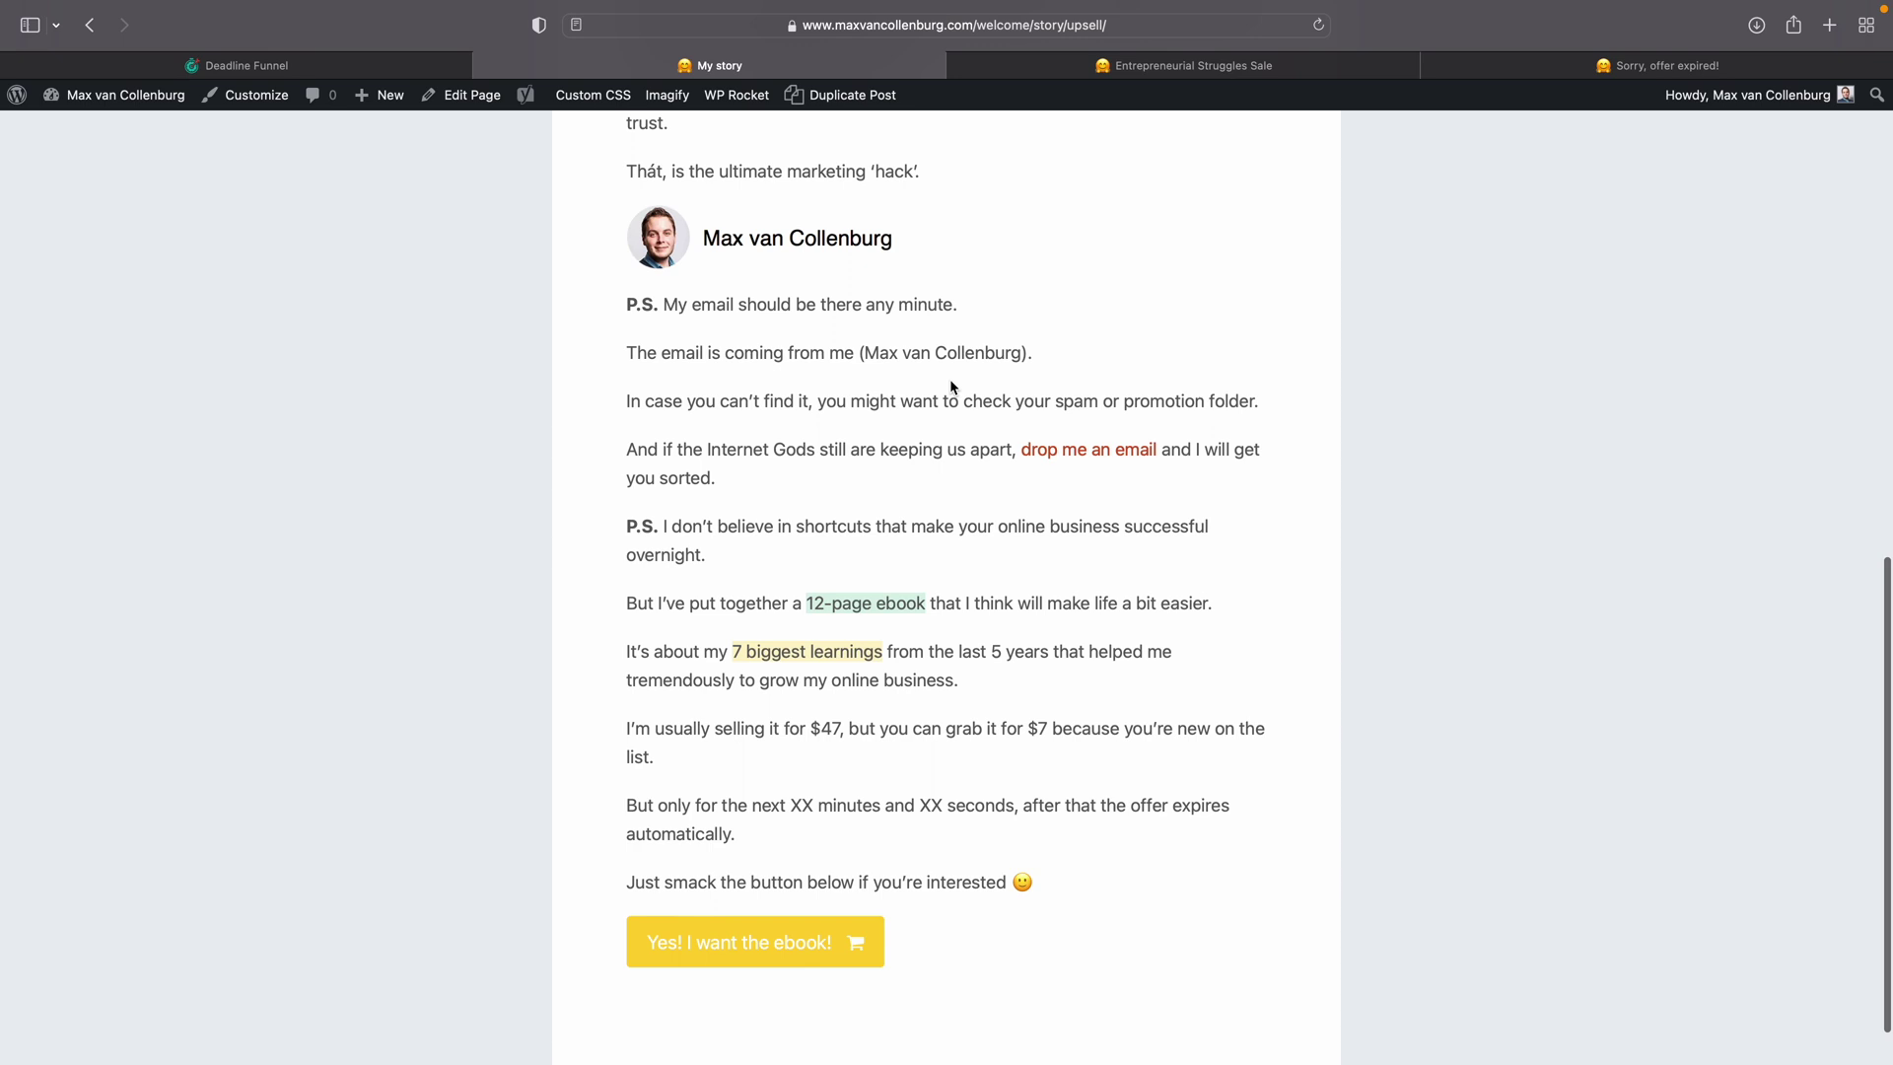
scroll(950, 379, "up", 10)
left_click_drag(693, 257, 1242, 268)
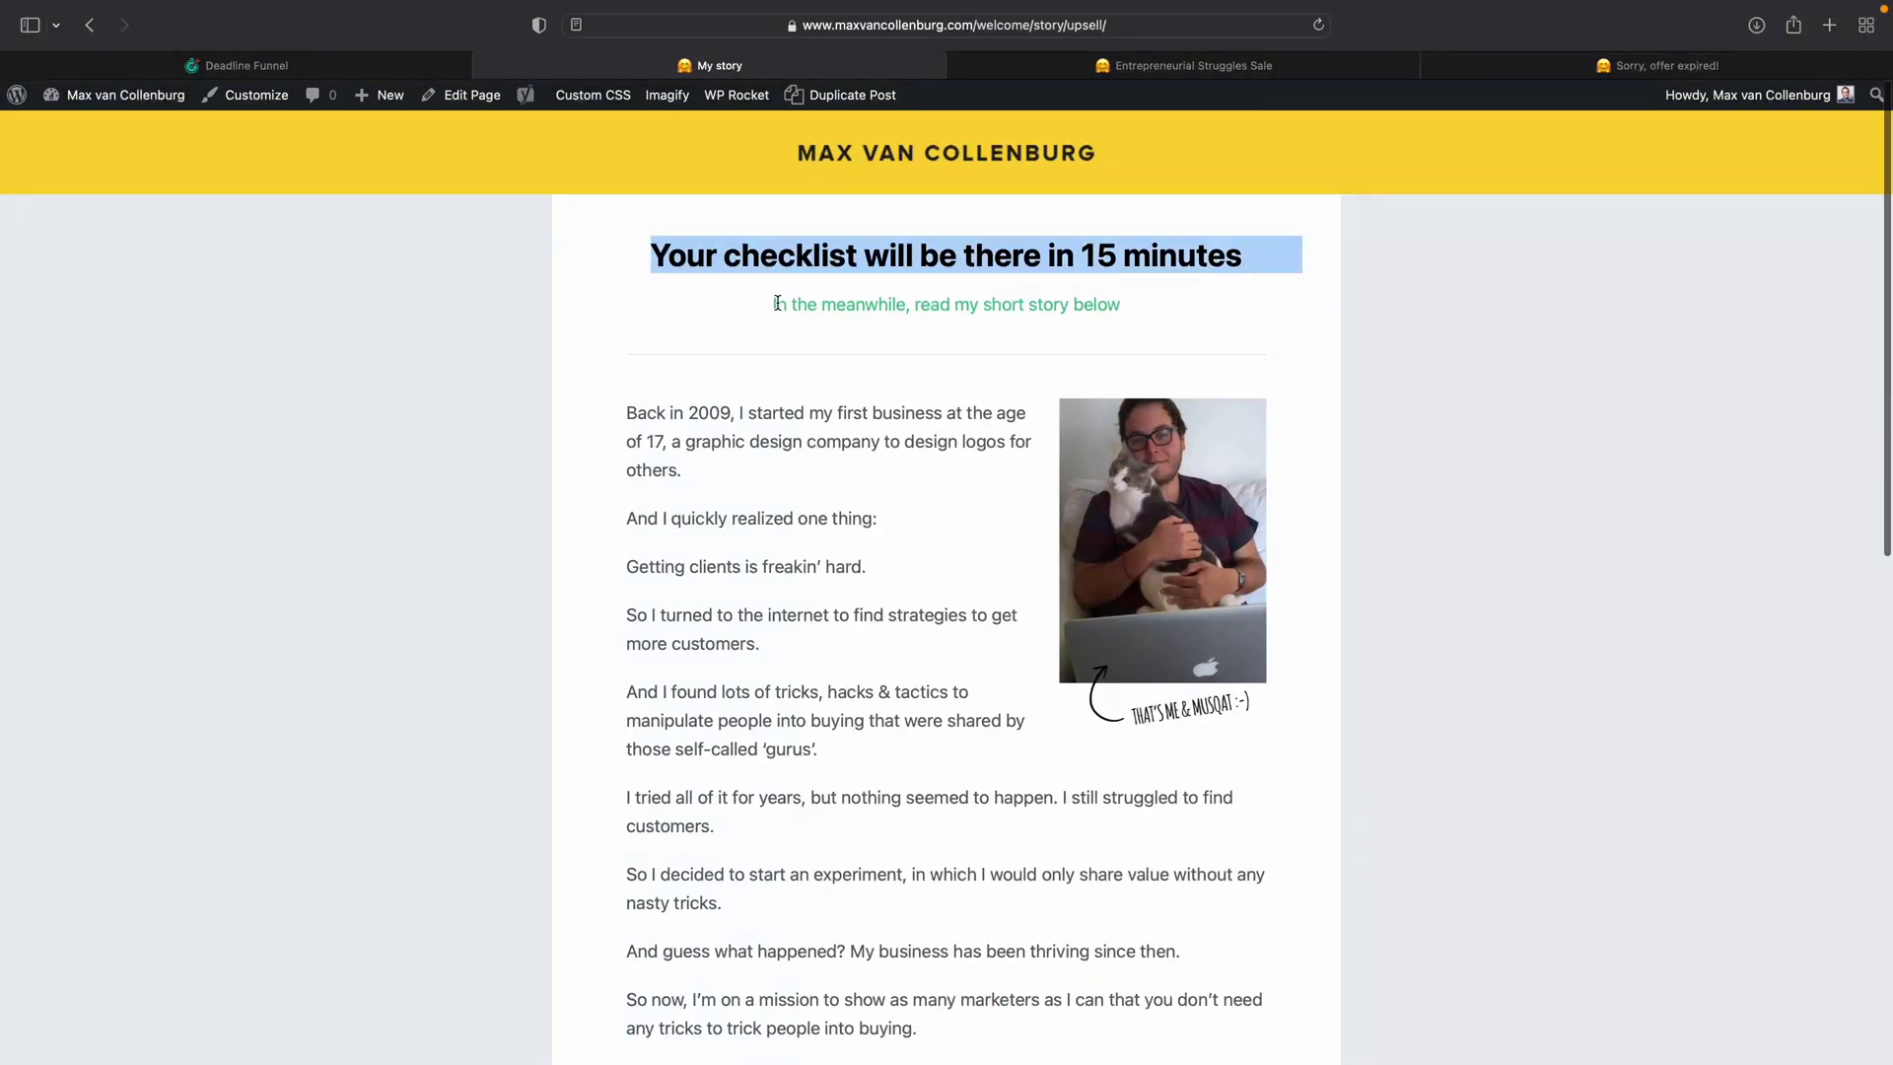
left_click_drag(777, 303, 1080, 316)
left_click(838, 432)
scroll(833, 431, "down", 3)
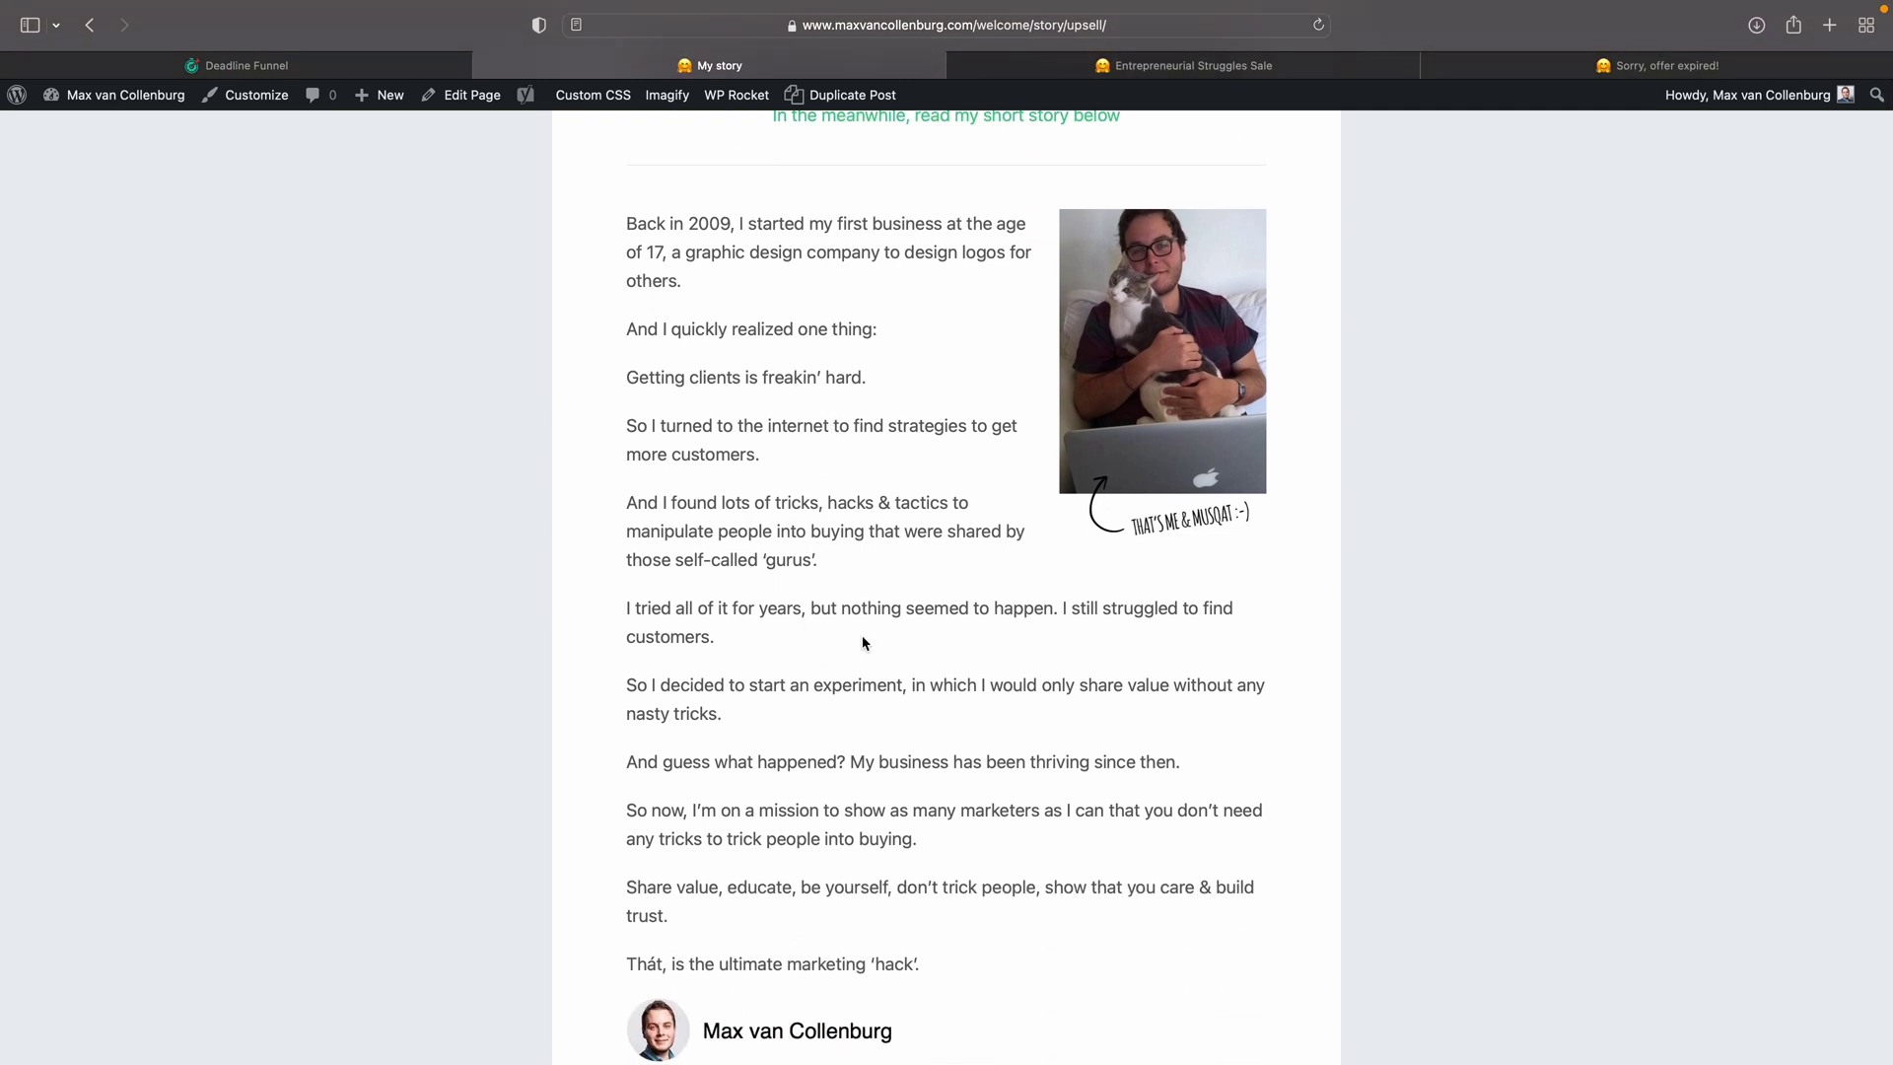
scroll(863, 643, "down", 10)
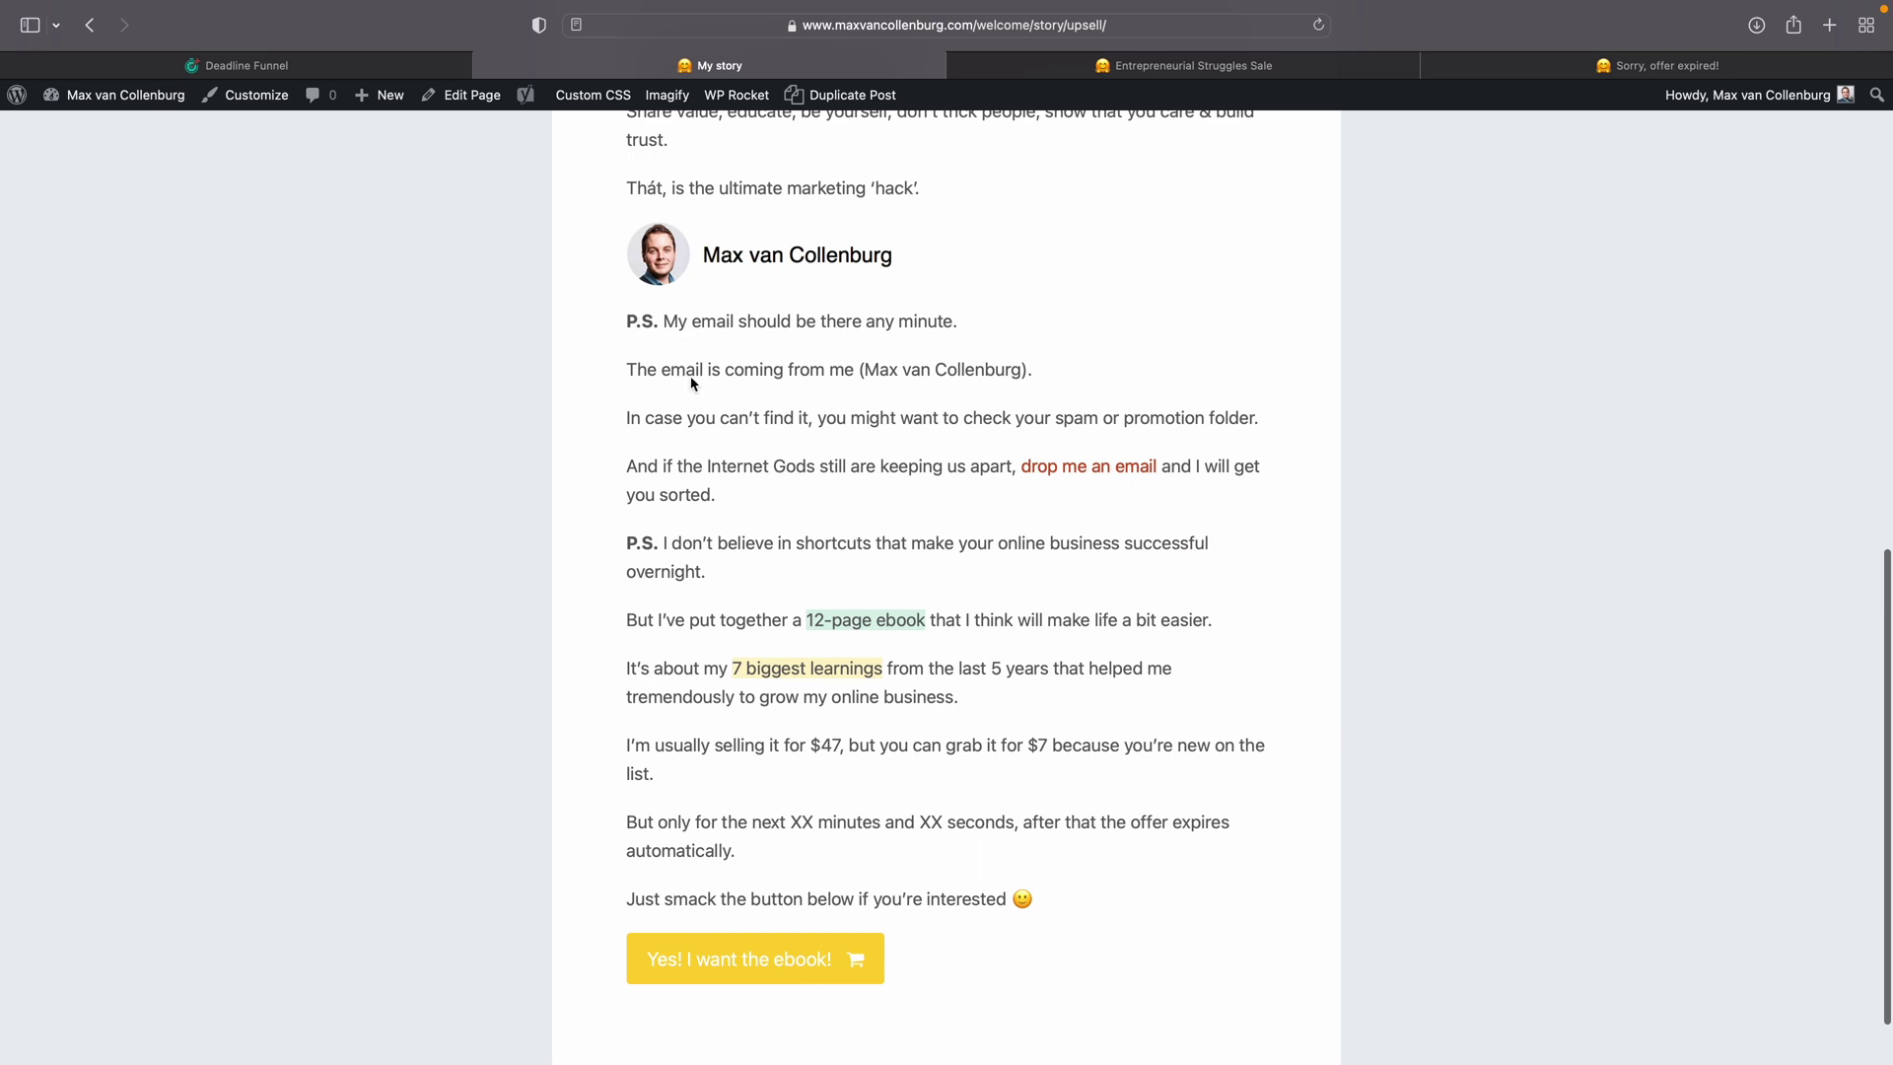
Step: Read the first P.S. section about the email delivery on the My story page
left_click_drag(638, 315, 754, 486)
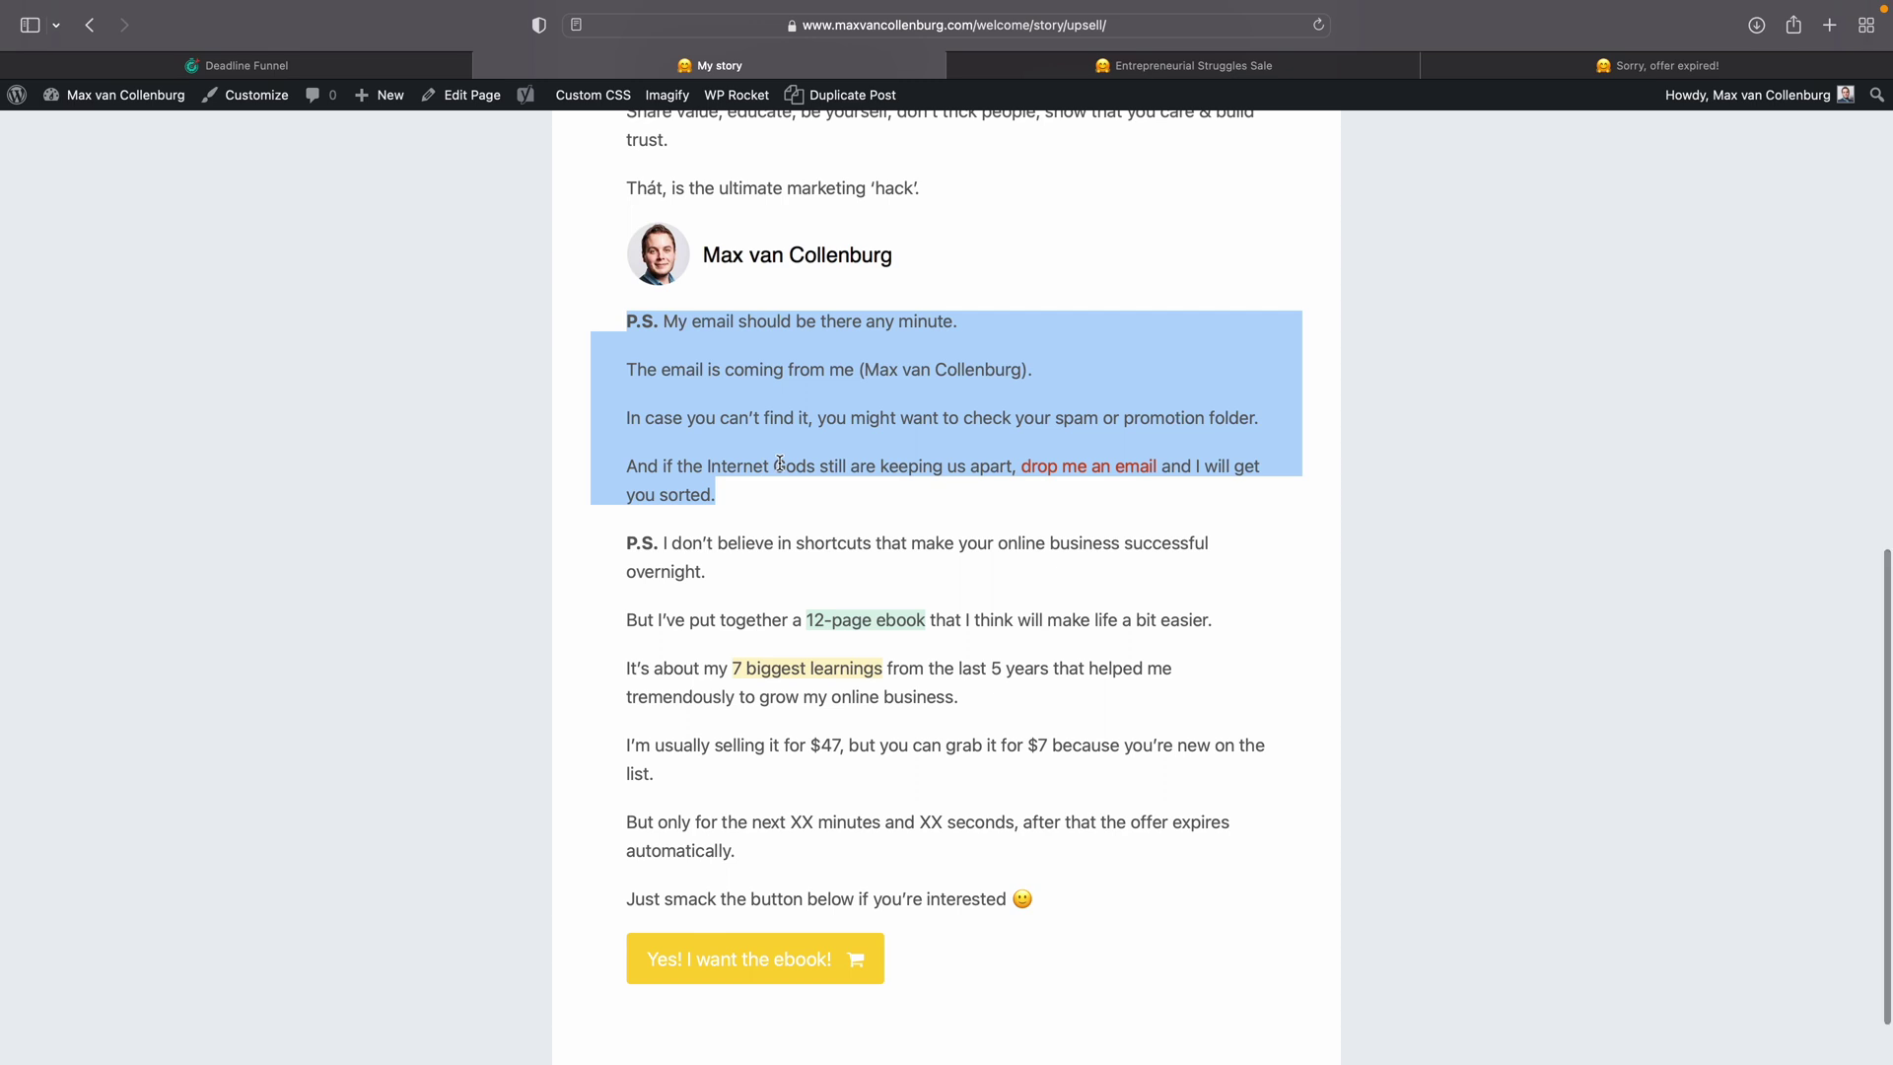
left_click(739, 372)
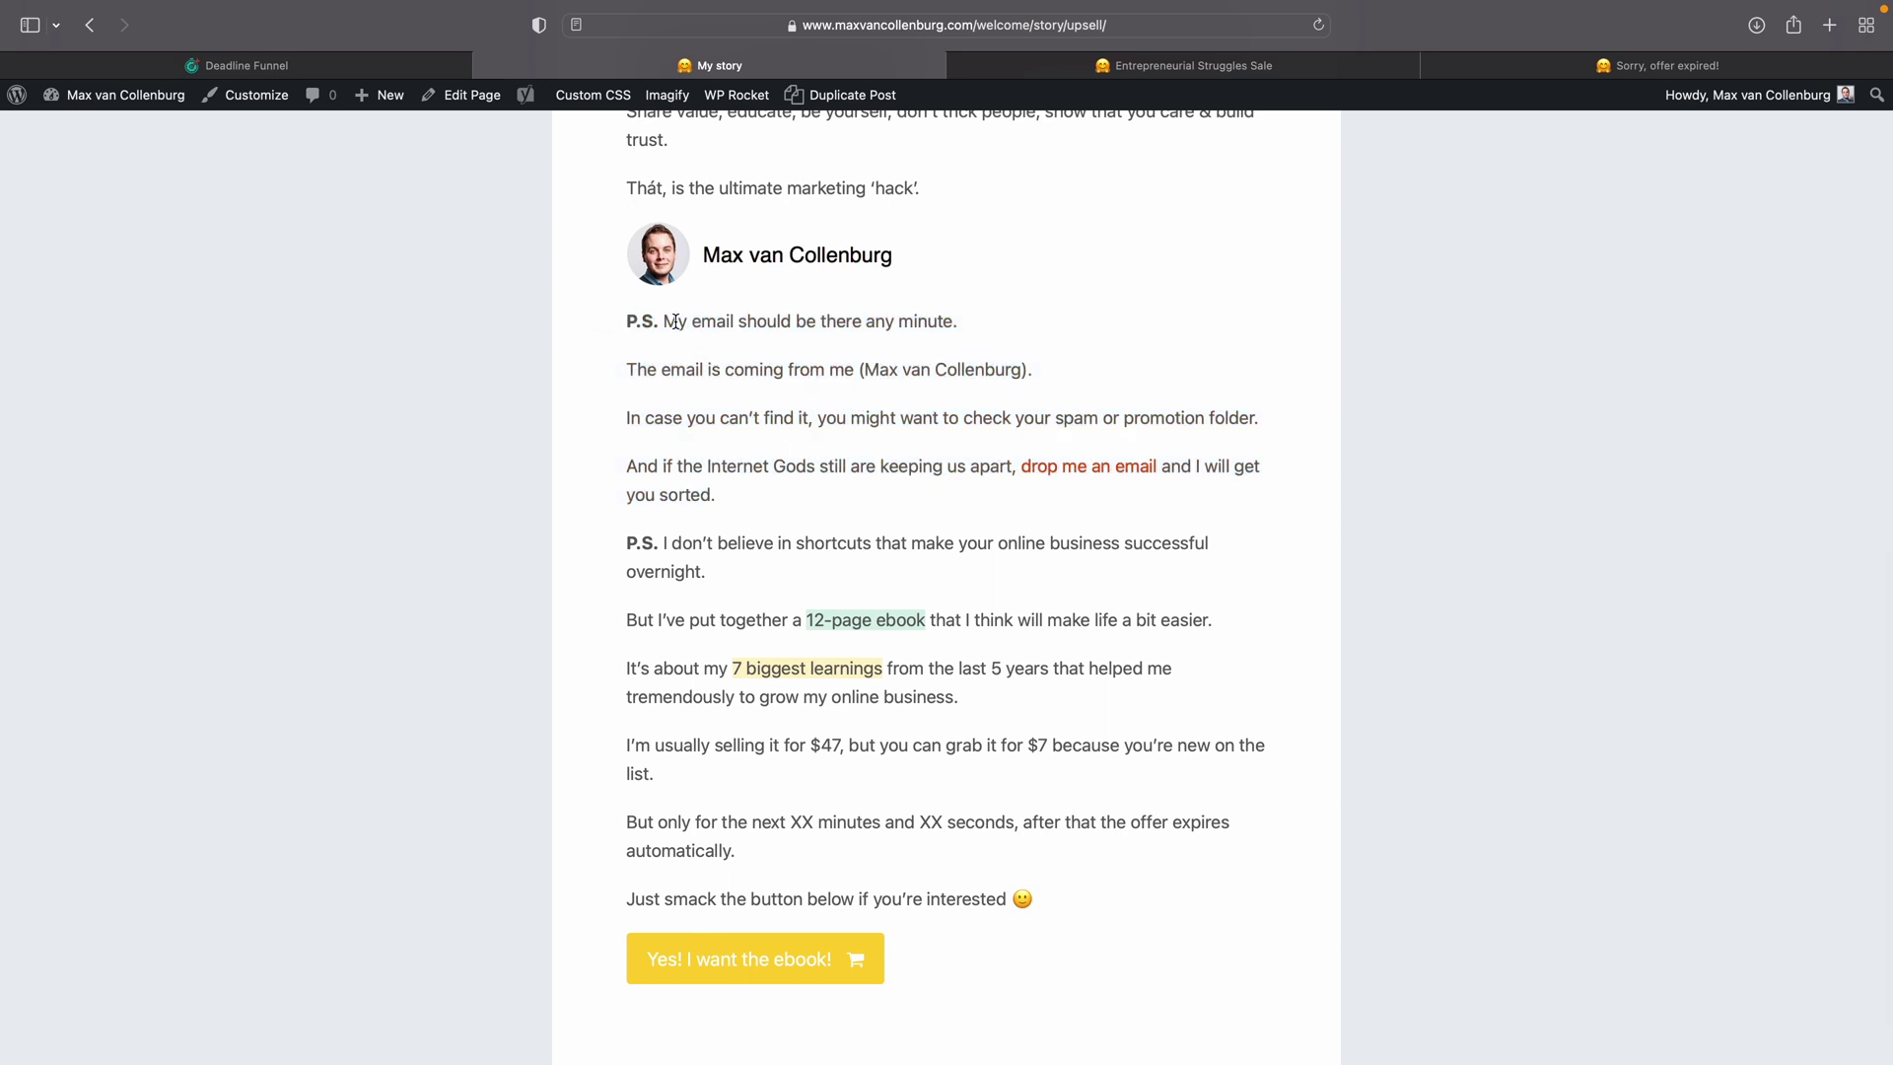
left_click_drag(674, 321, 942, 334)
left_click_drag(661, 373, 906, 484)
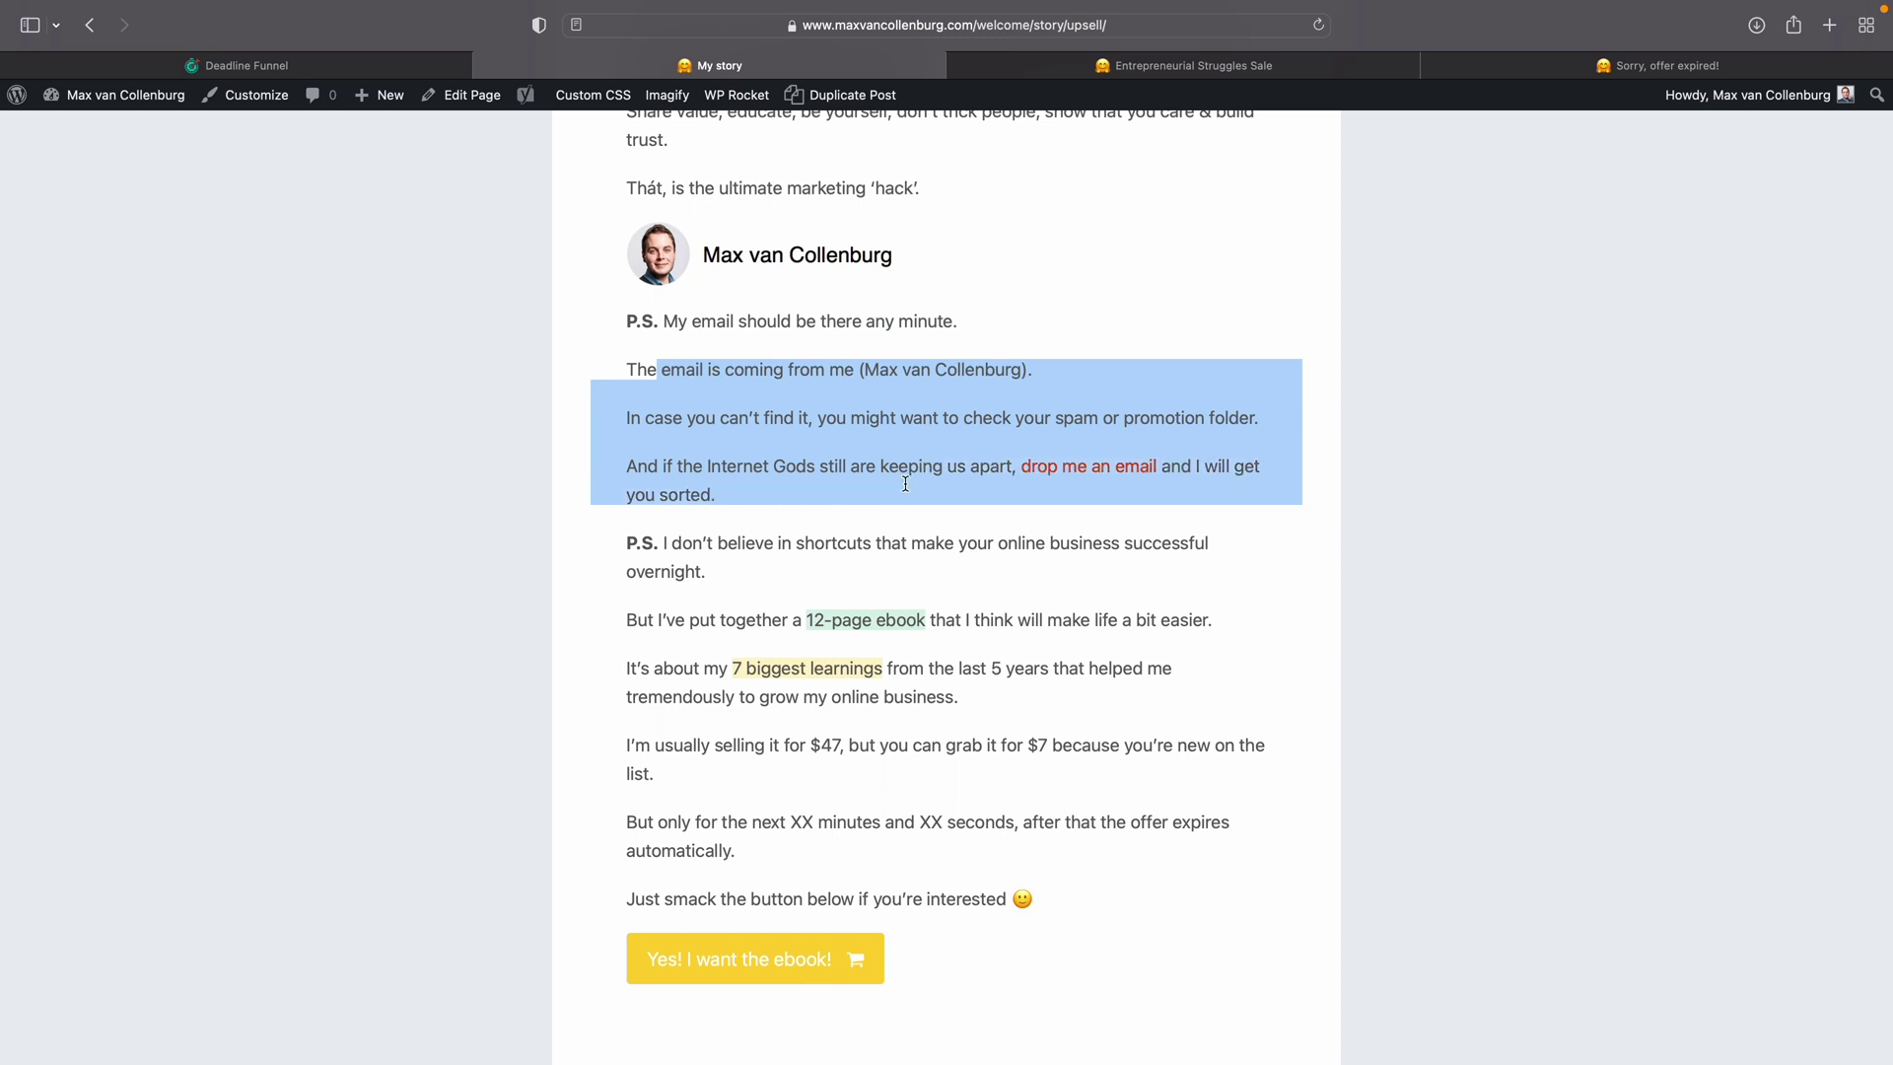
left_click(863, 371)
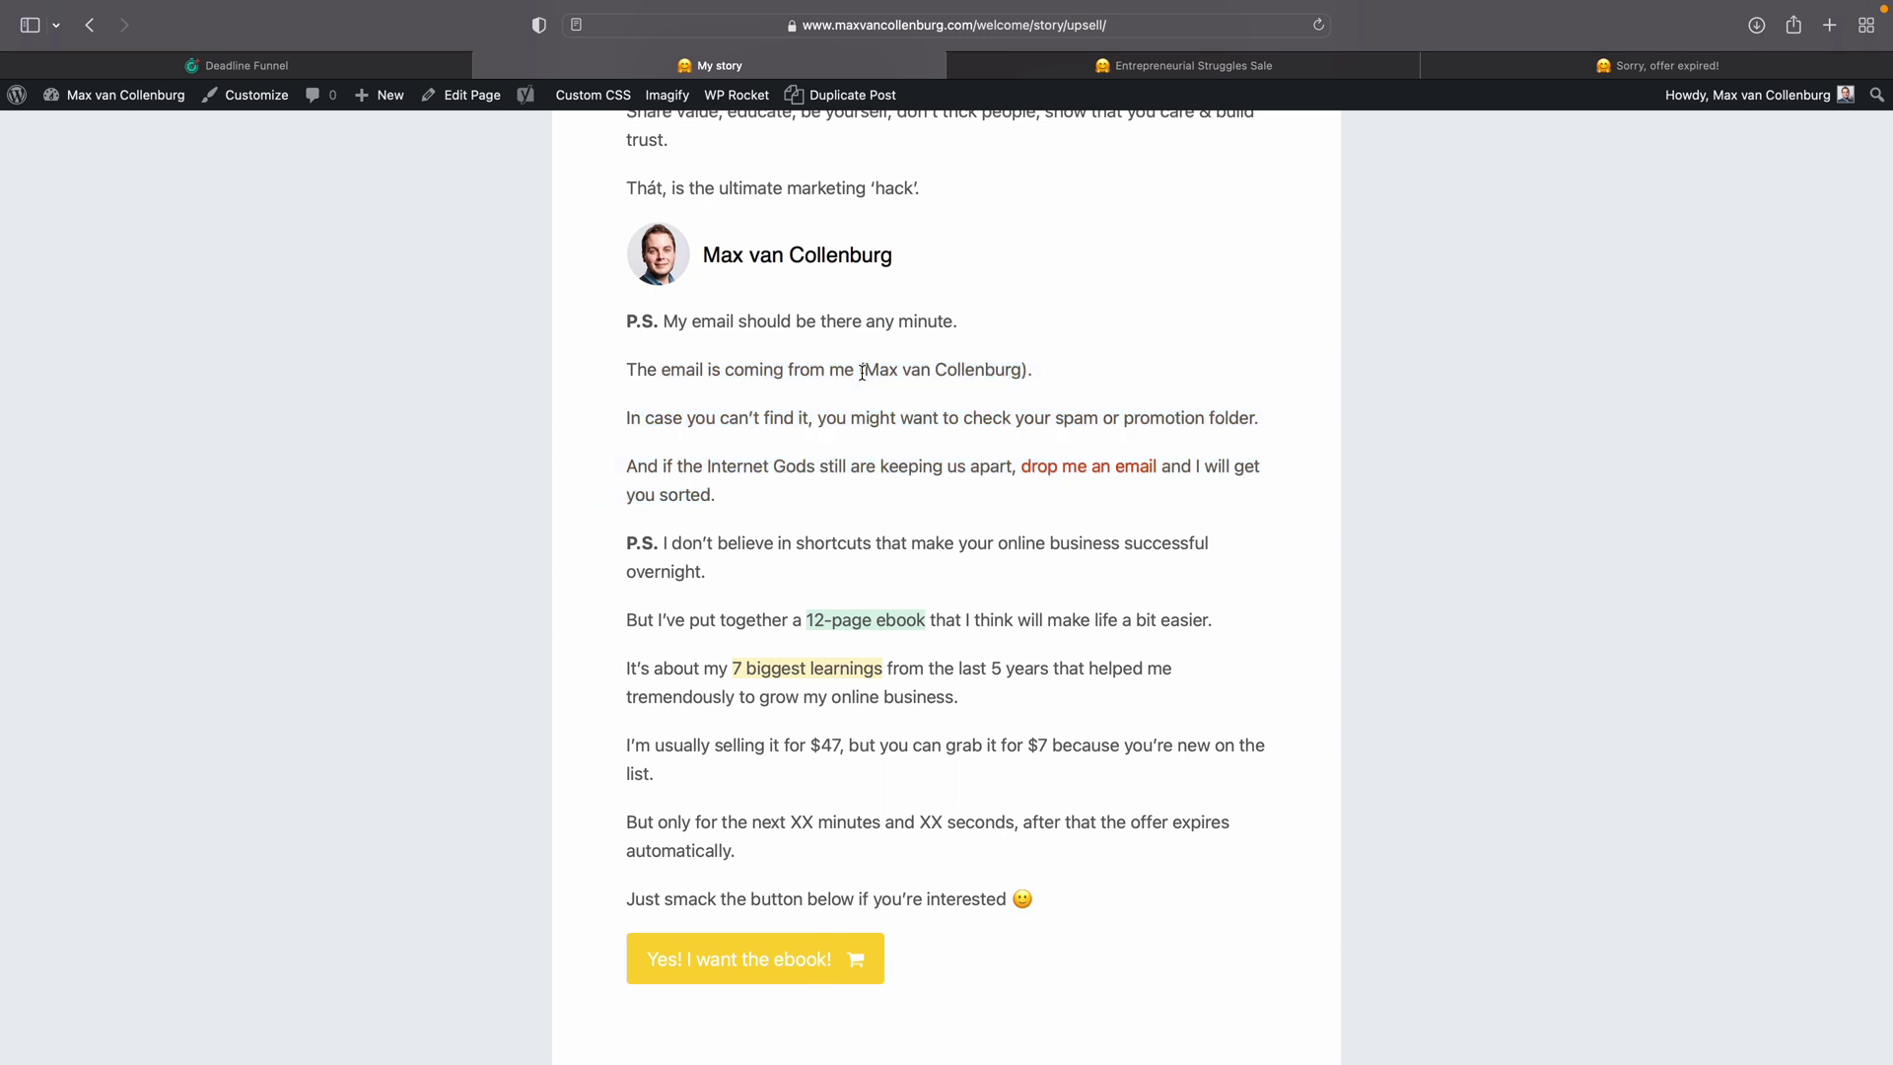
Step: Read the second P.S. section on the My story page, covering the ebook offer, its price and the expiry line
left_click_drag(627, 542, 907, 975)
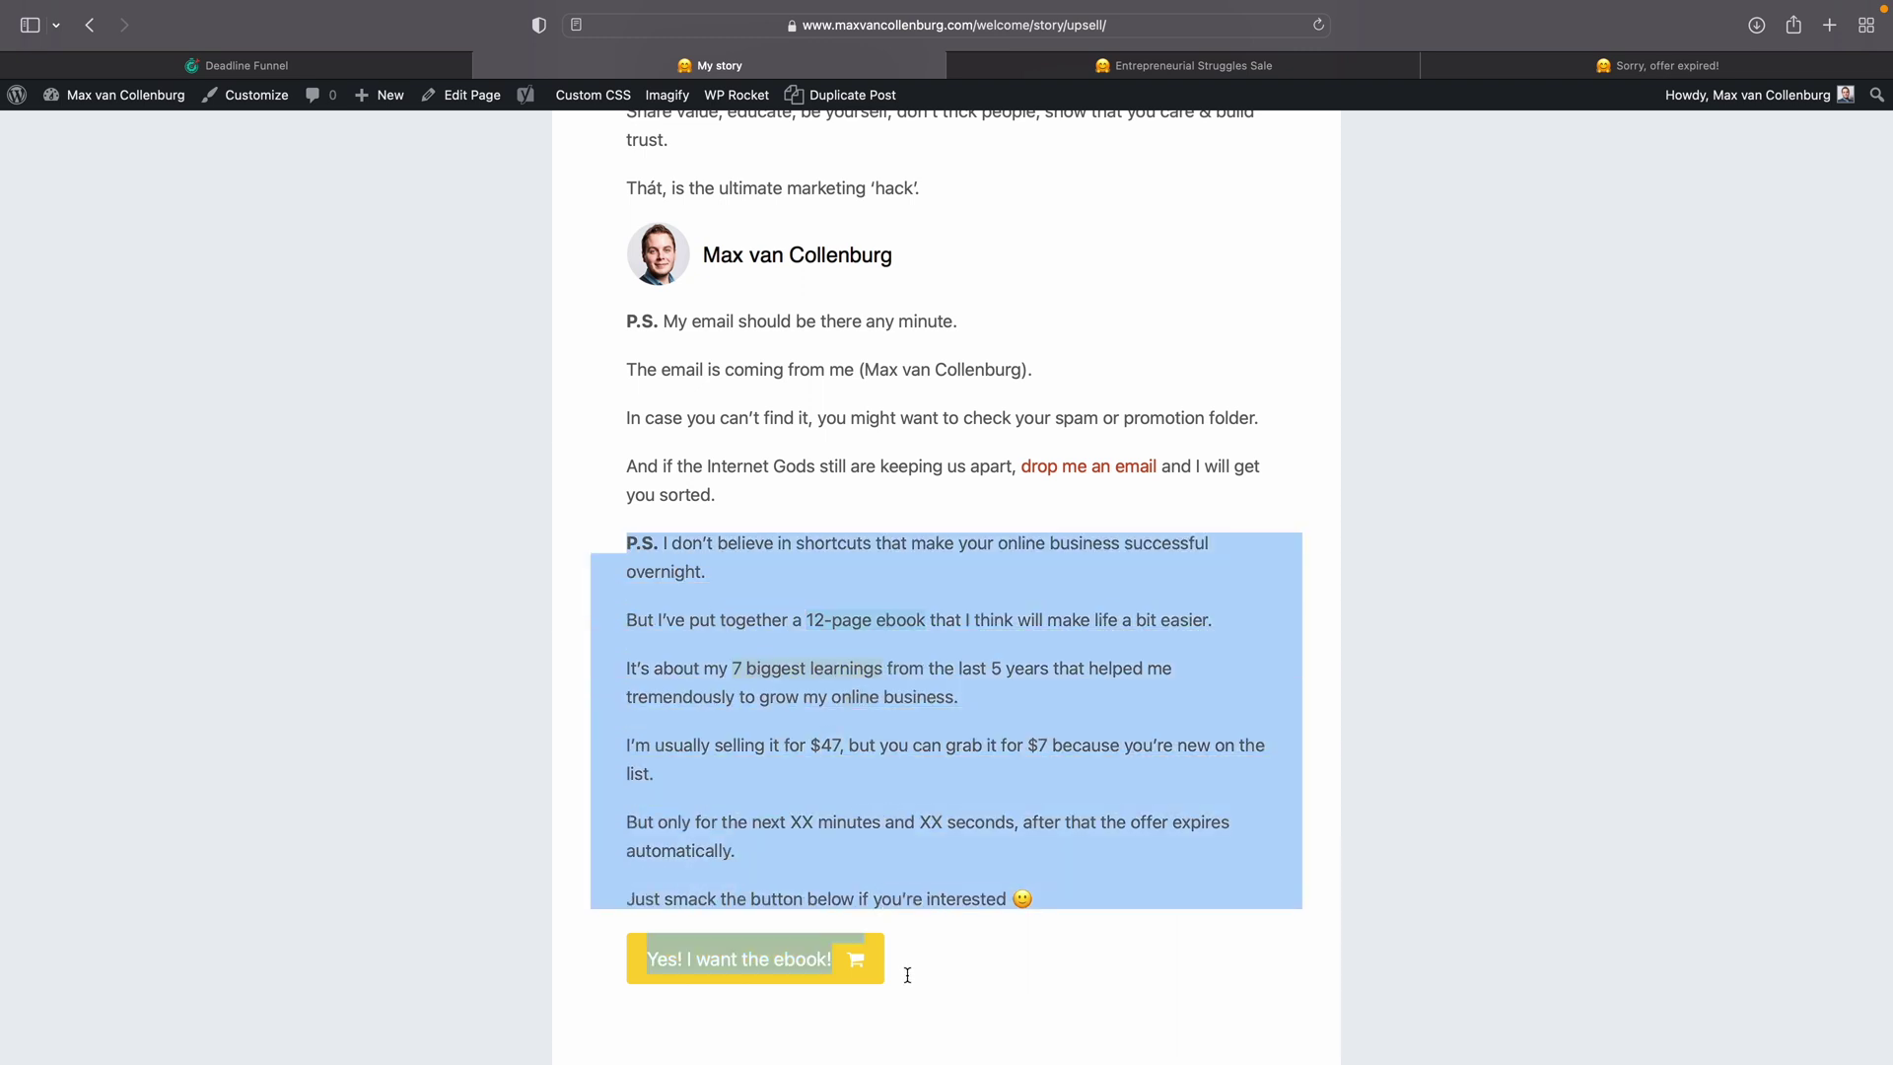
scroll(858, 727, "down", 2)
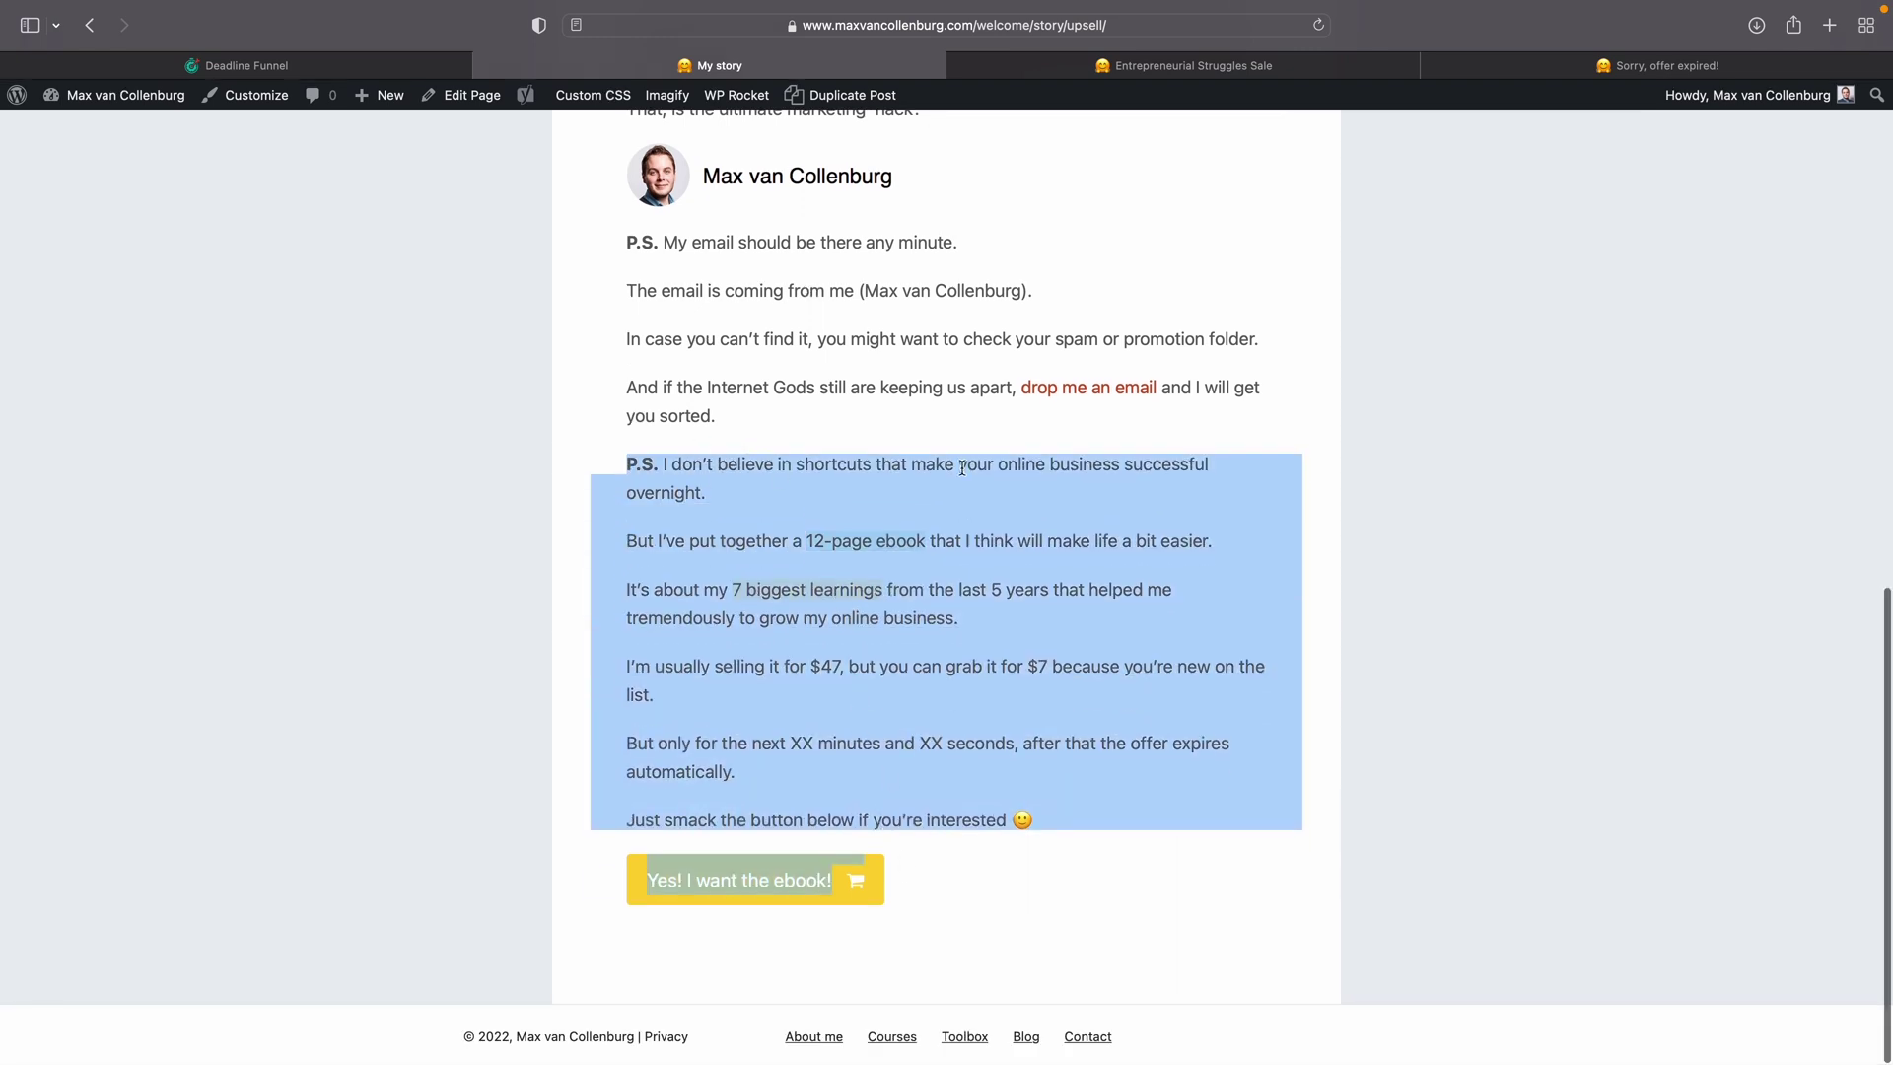
left_click_drag(627, 464, 742, 504)
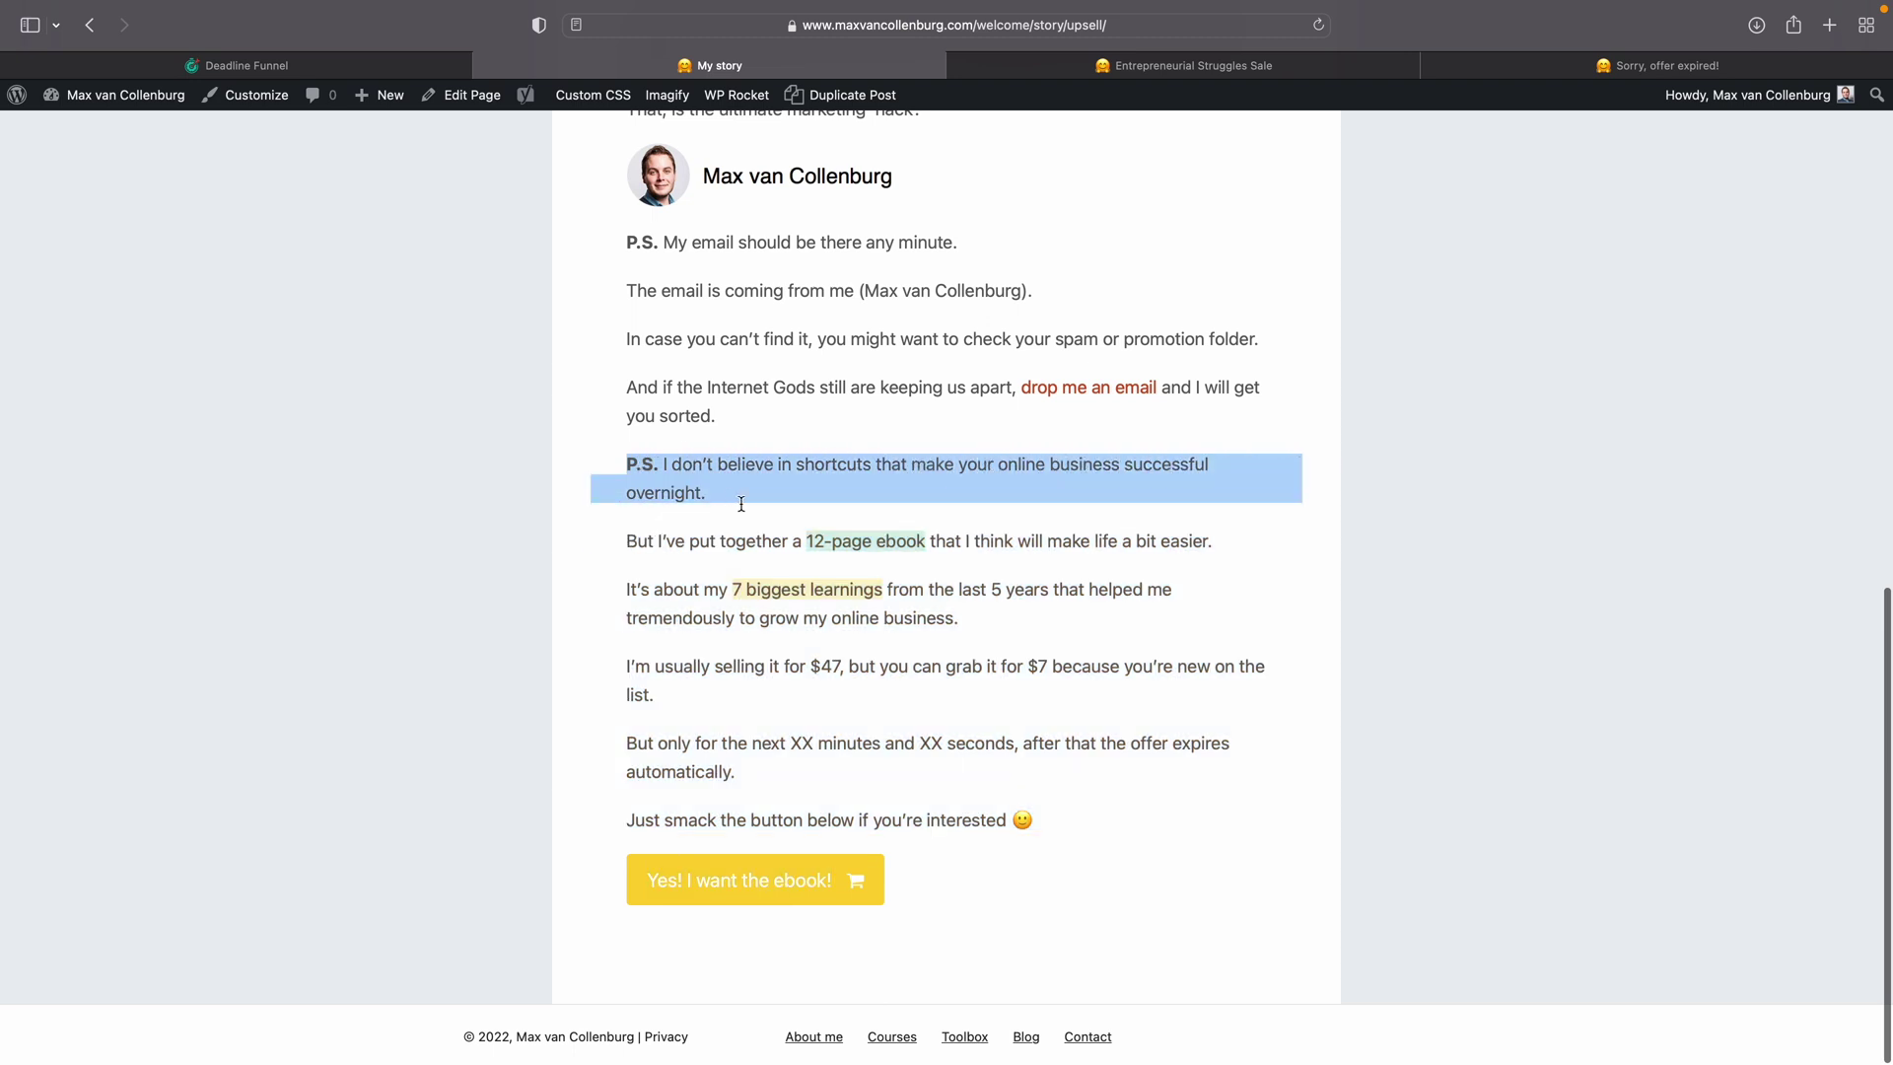
left_click_drag(628, 541, 1172, 542)
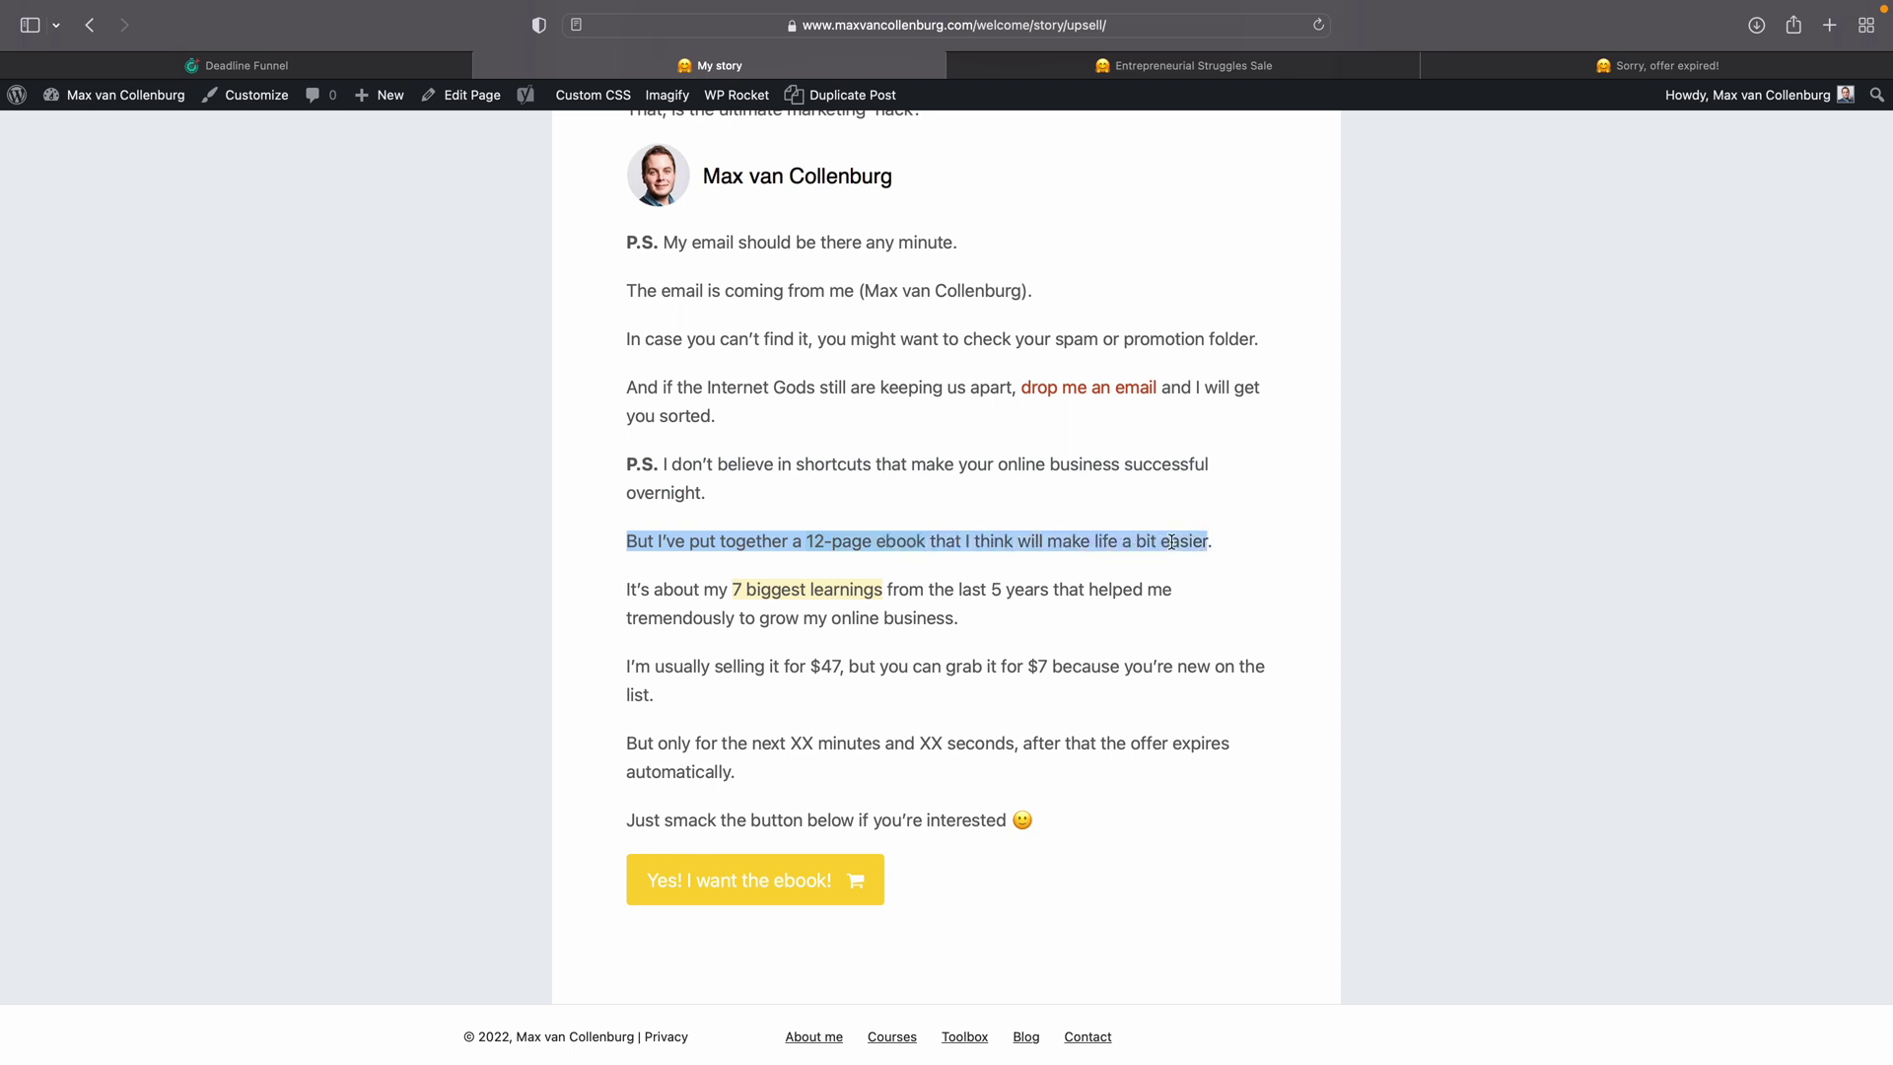
left_click_drag(628, 589, 922, 619)
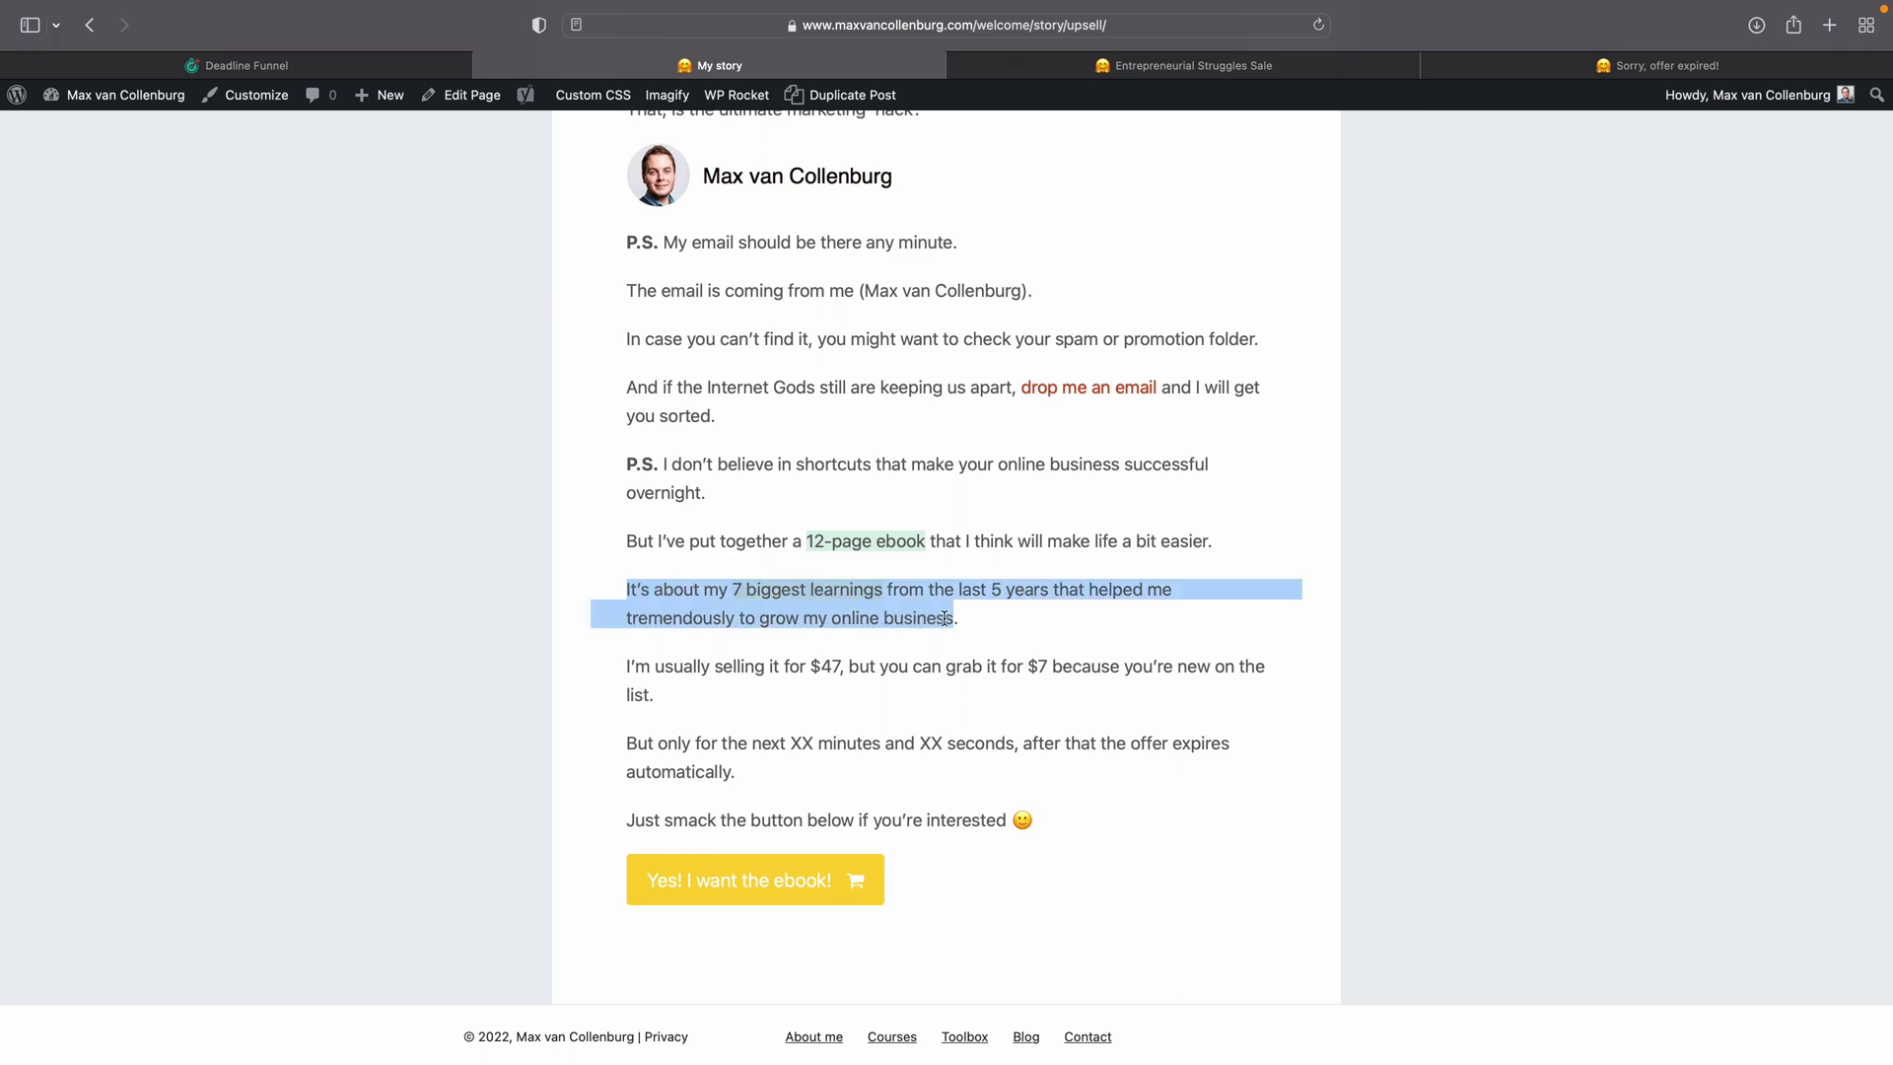
left_click_drag(629, 667, 1139, 670)
left_click_drag(653, 746, 715, 762)
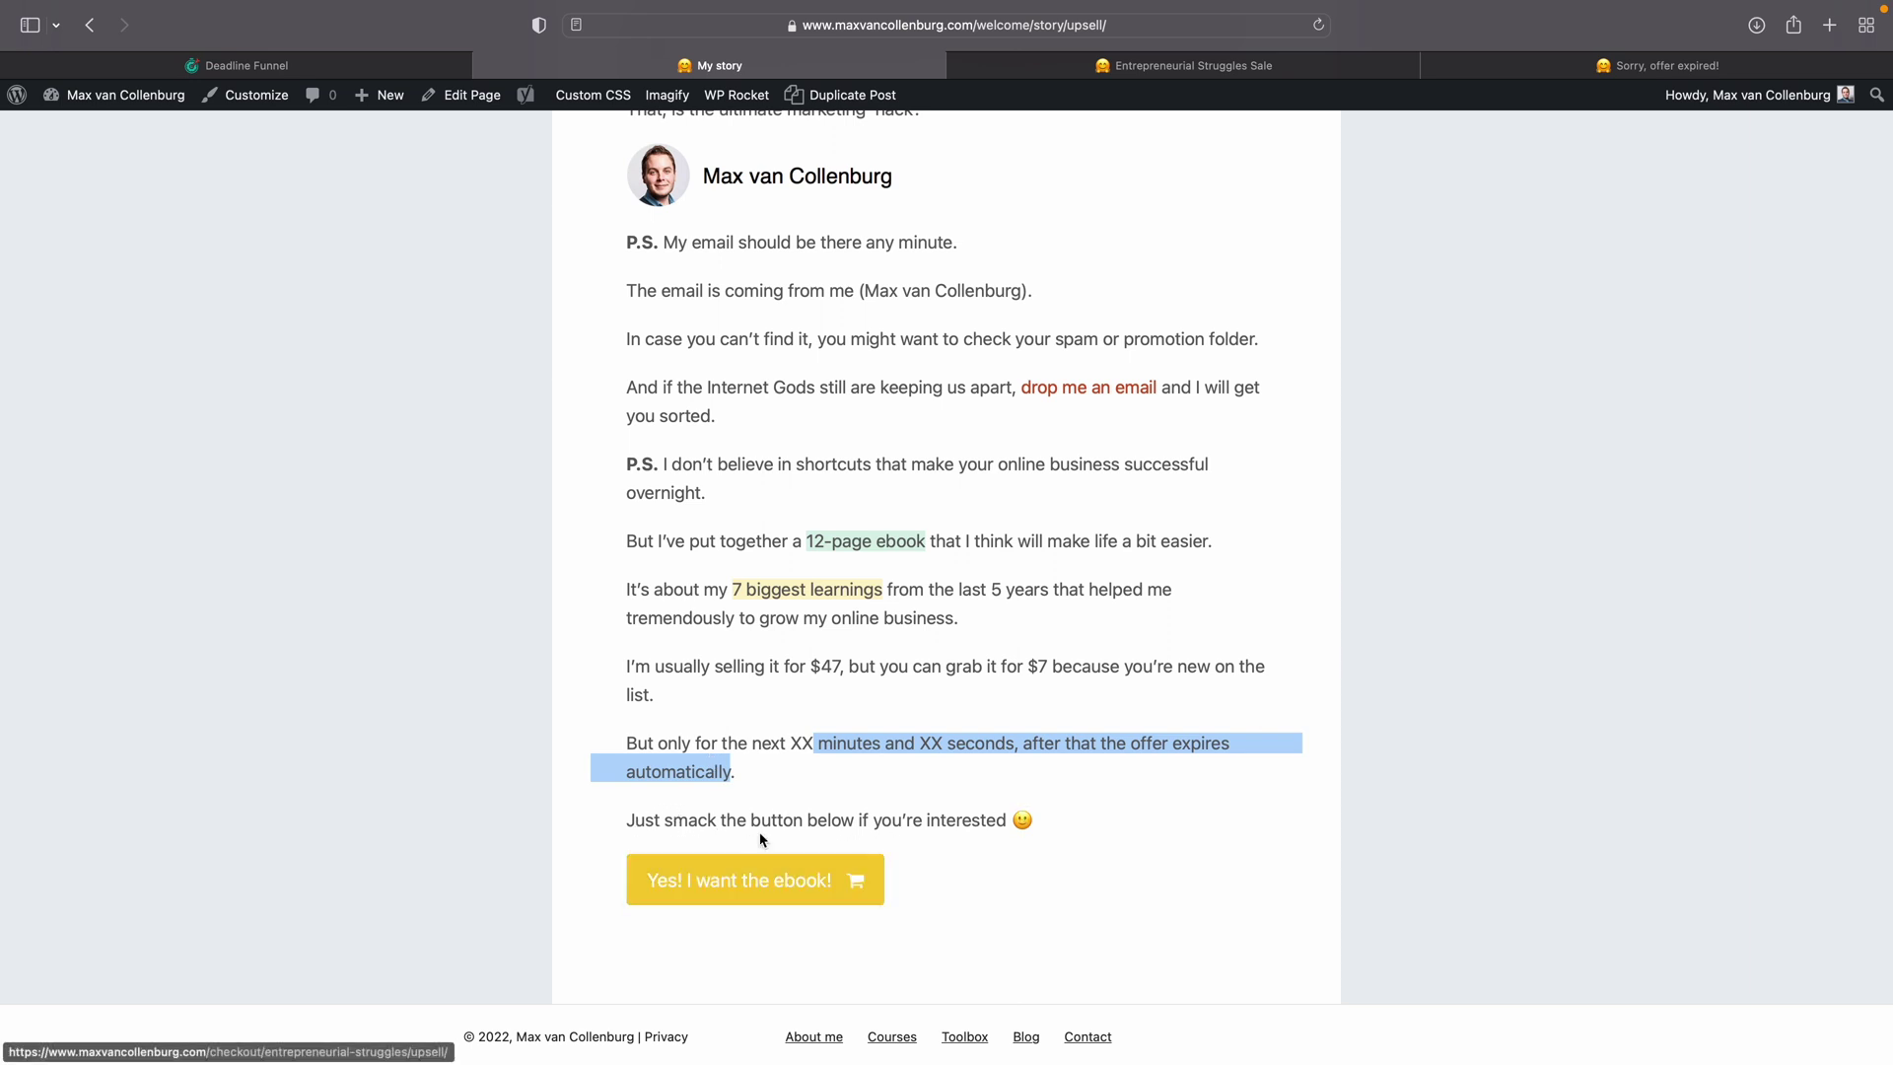
Step: Examine the Entrepreneurial Struggles checkout page, including the discount line with the time placeholders and the offer expiry box
left_click(1158, 67)
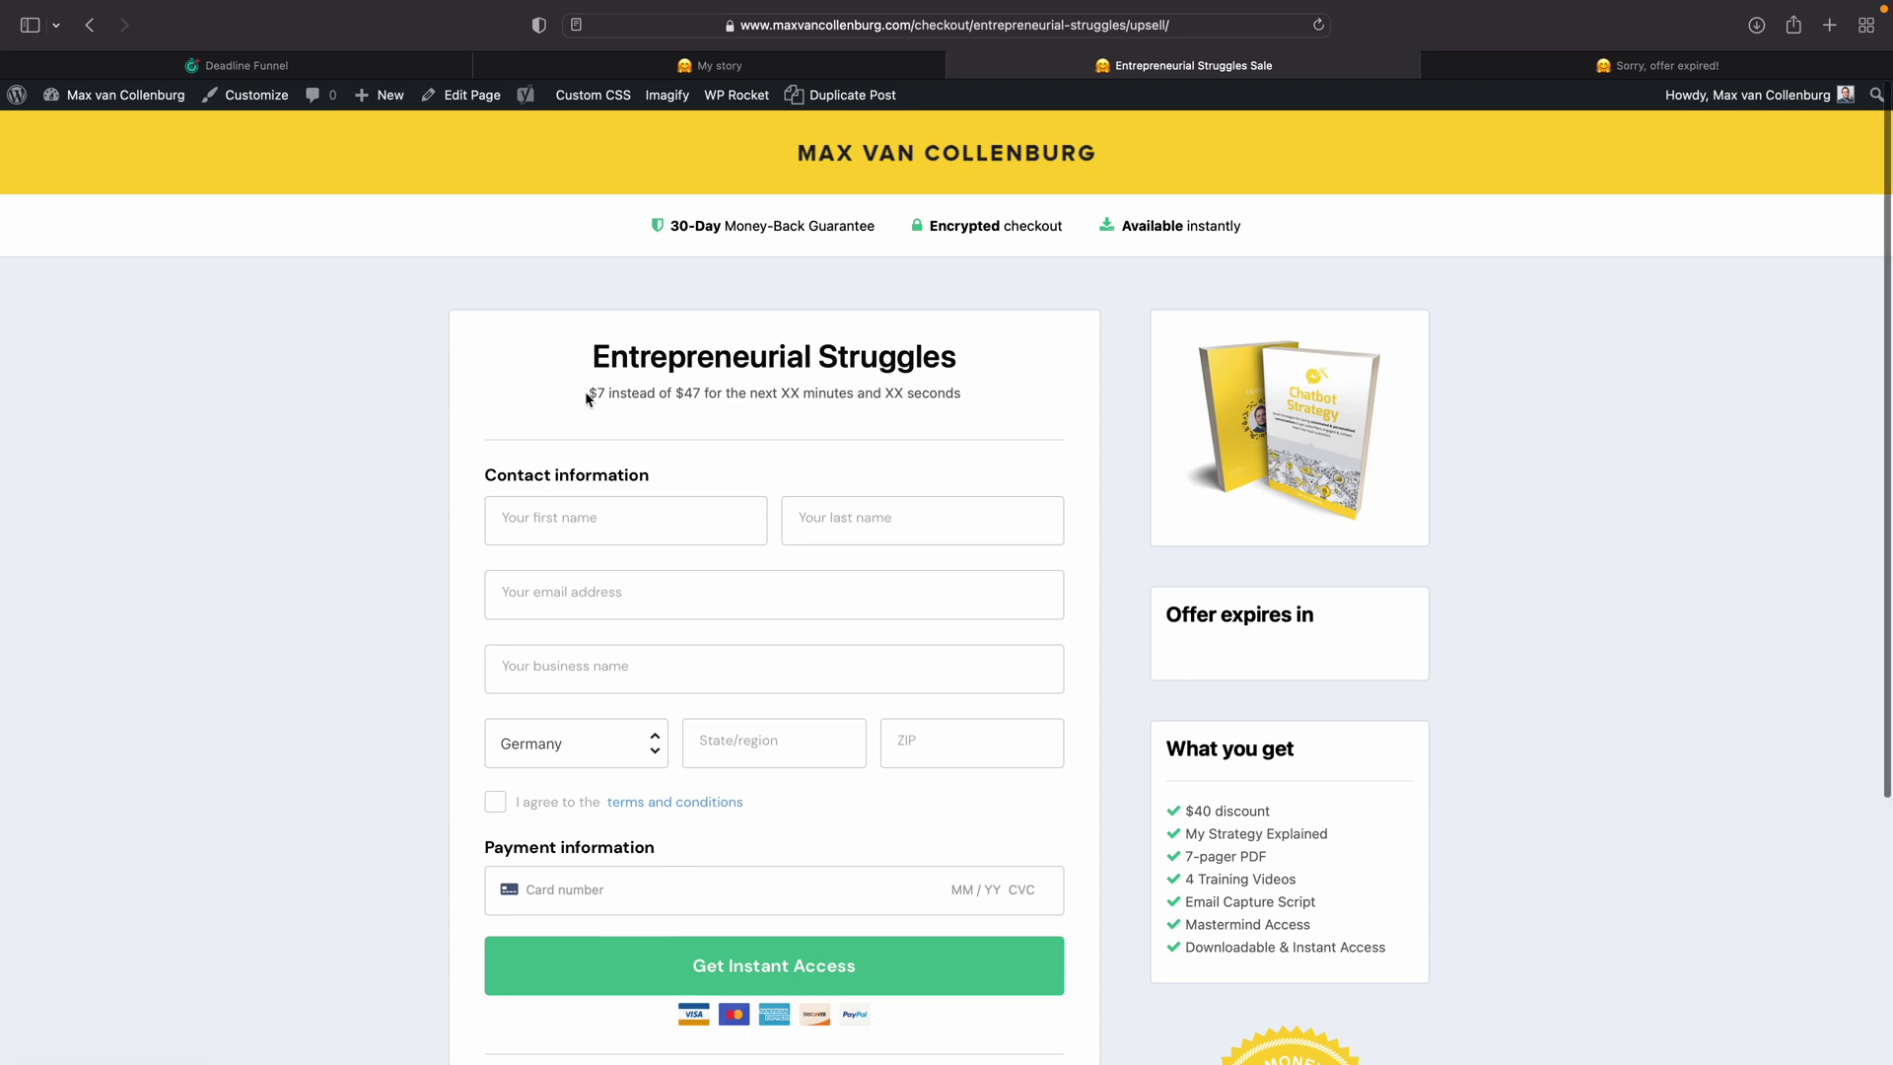
left_click_drag(595, 392, 914, 389)
left_click(918, 388)
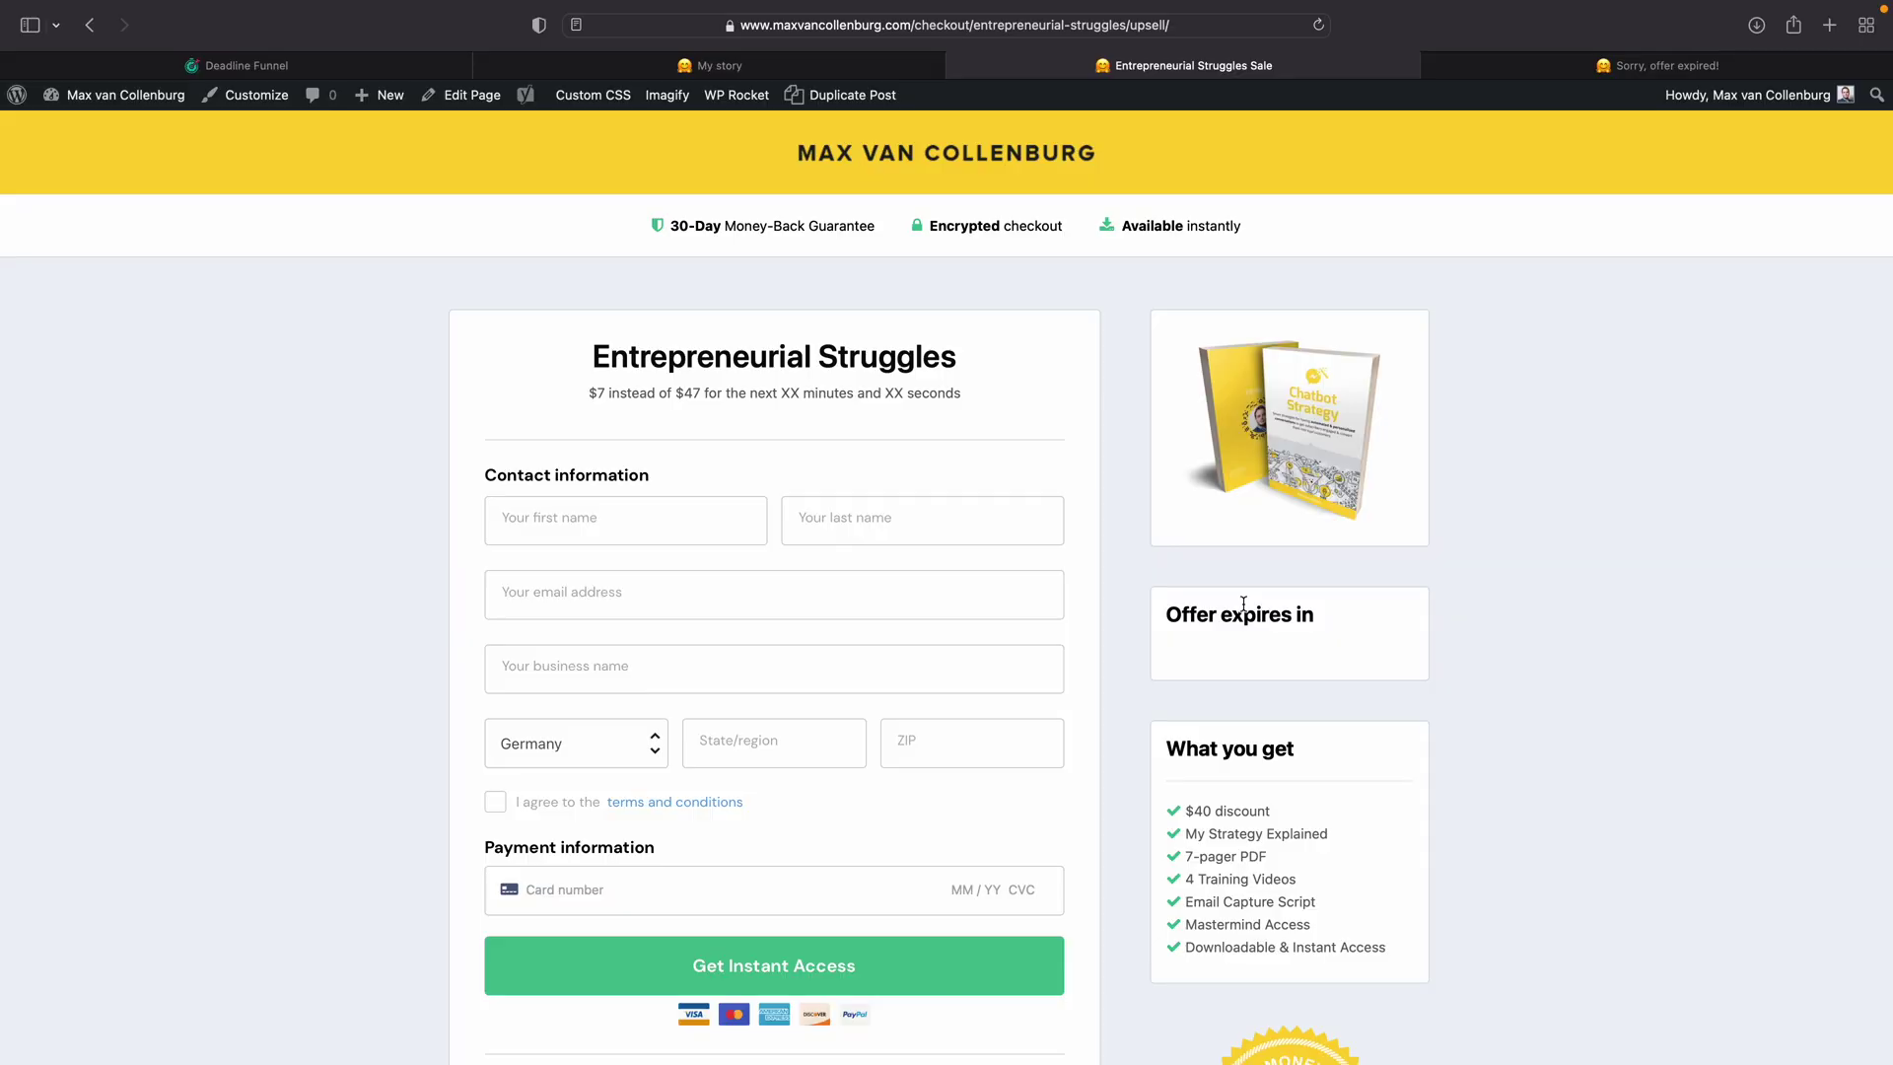
Step: Add a Raw JS element with the copied Deadline Funnel tracking code at the start of the My story upsell page and update the page
key("ctrl+shift+Tab")
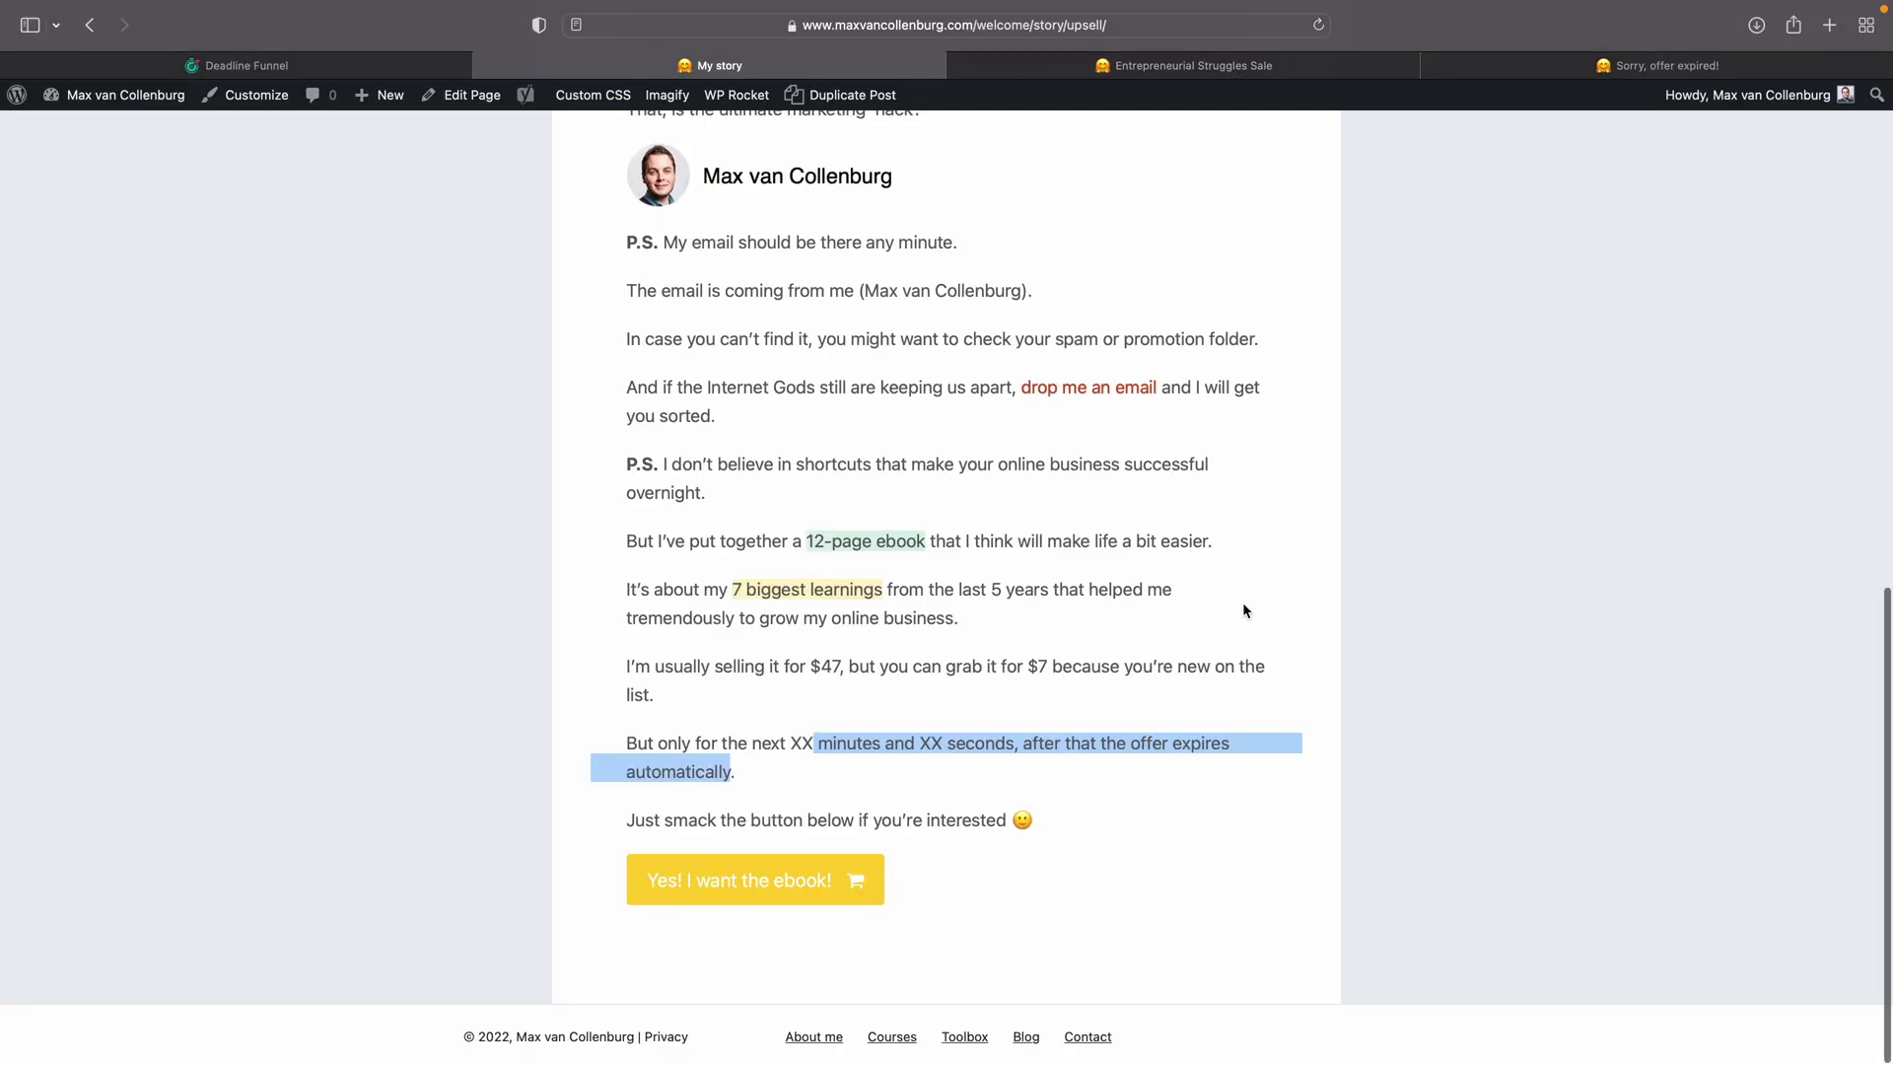
left_click(1152, 482)
scroll(1150, 481, "up", 15)
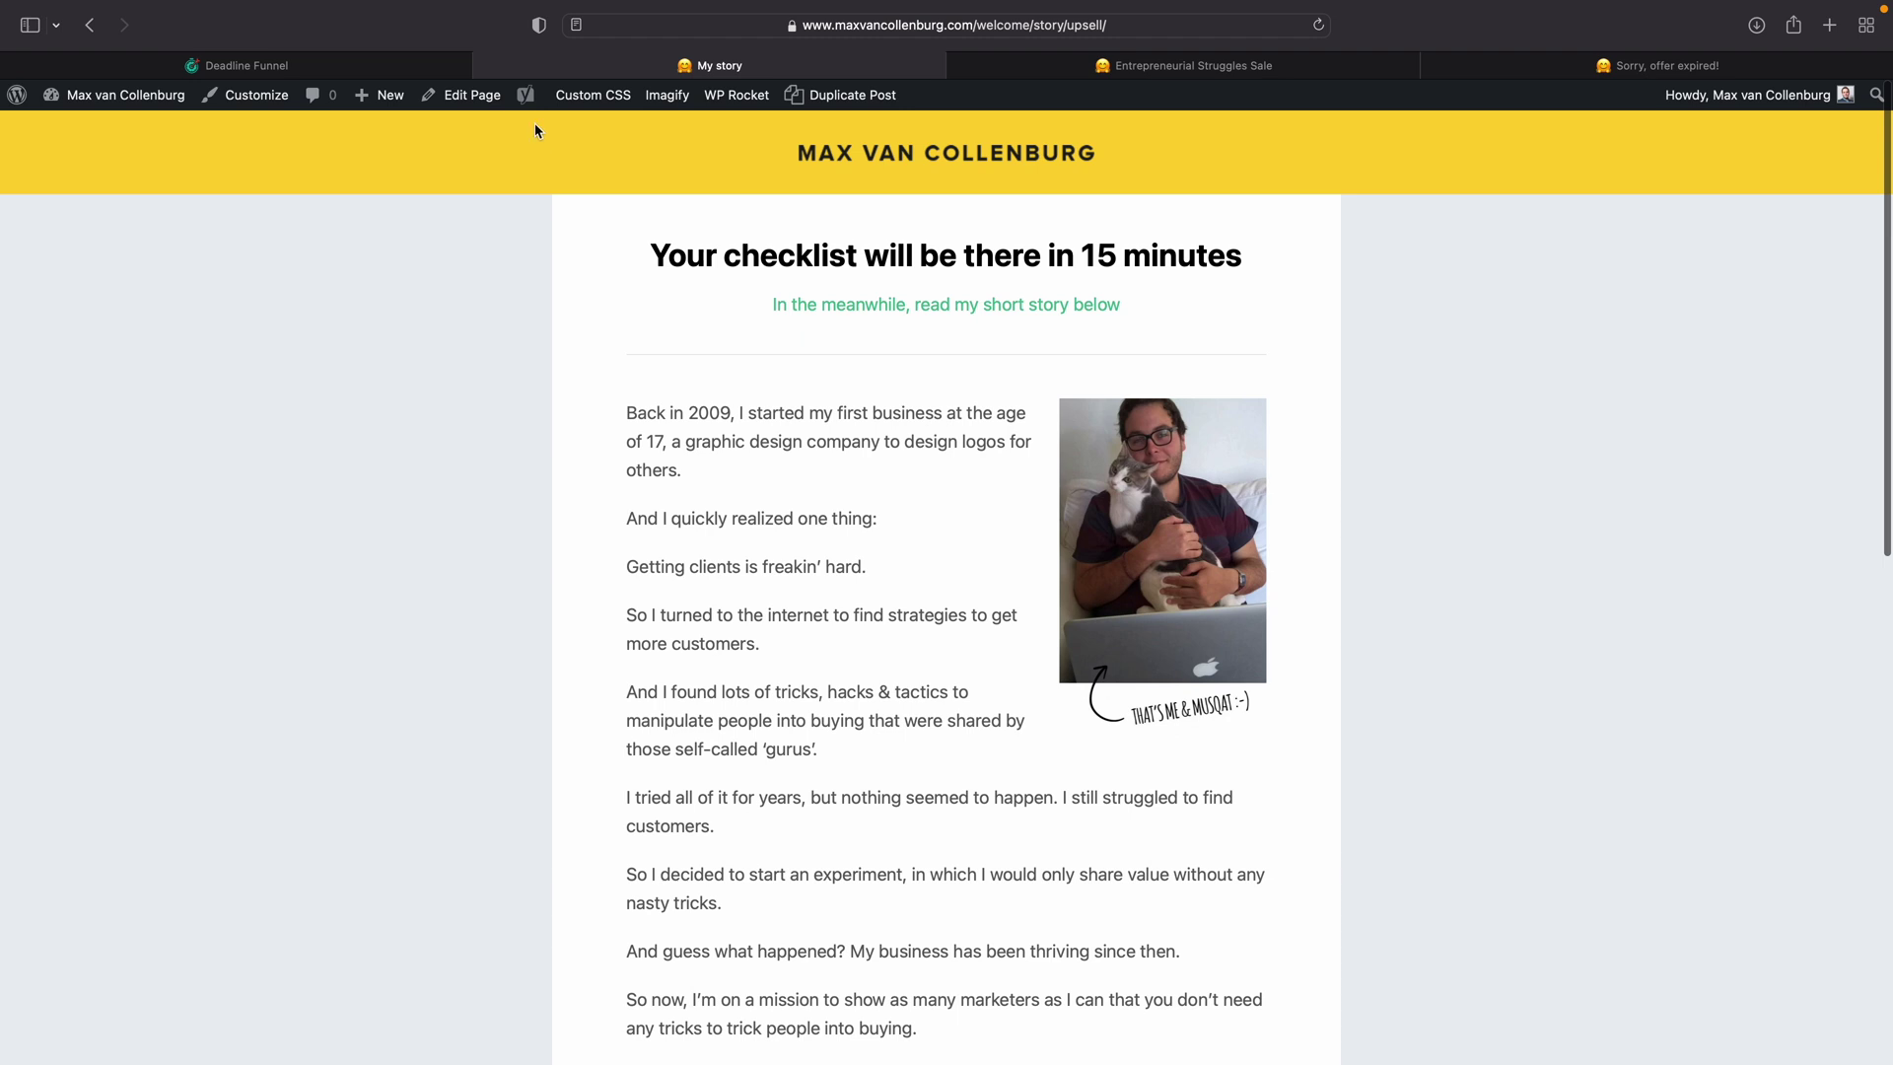
left_click(465, 96)
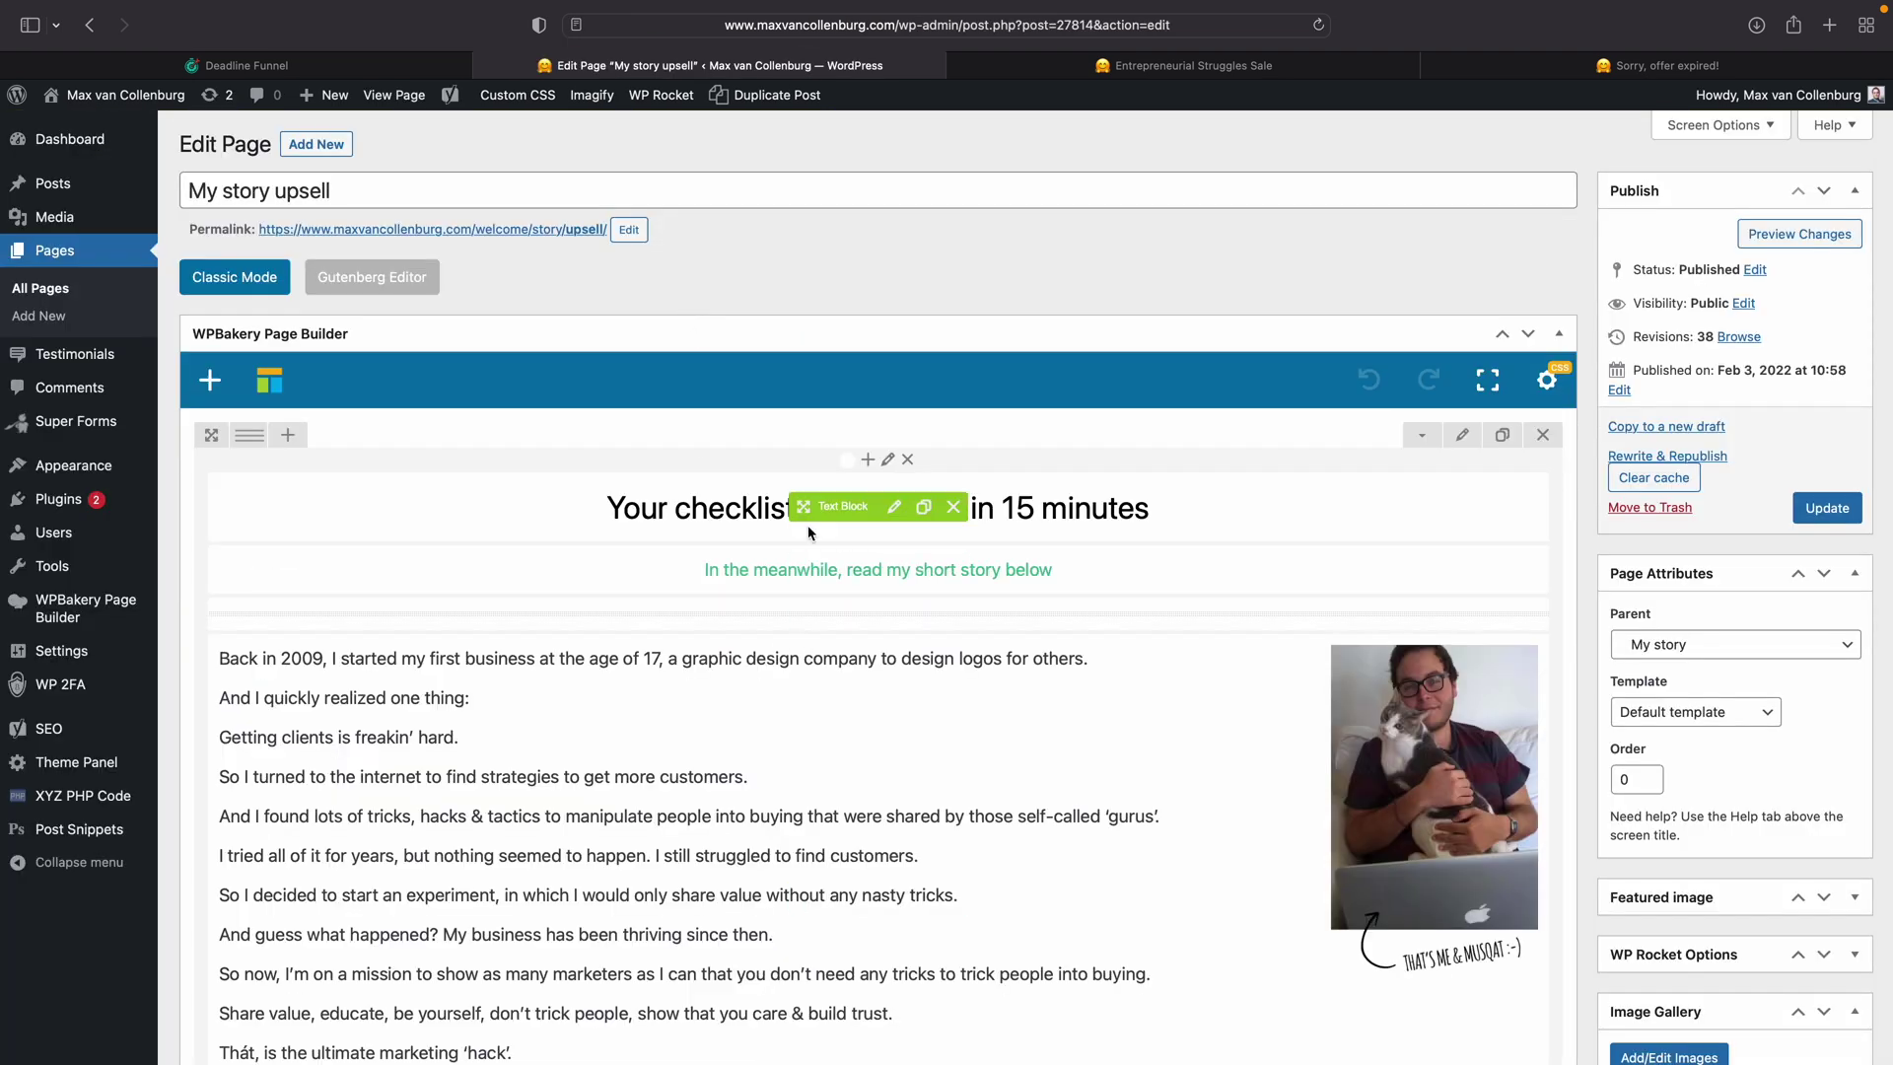
left_click(869, 464)
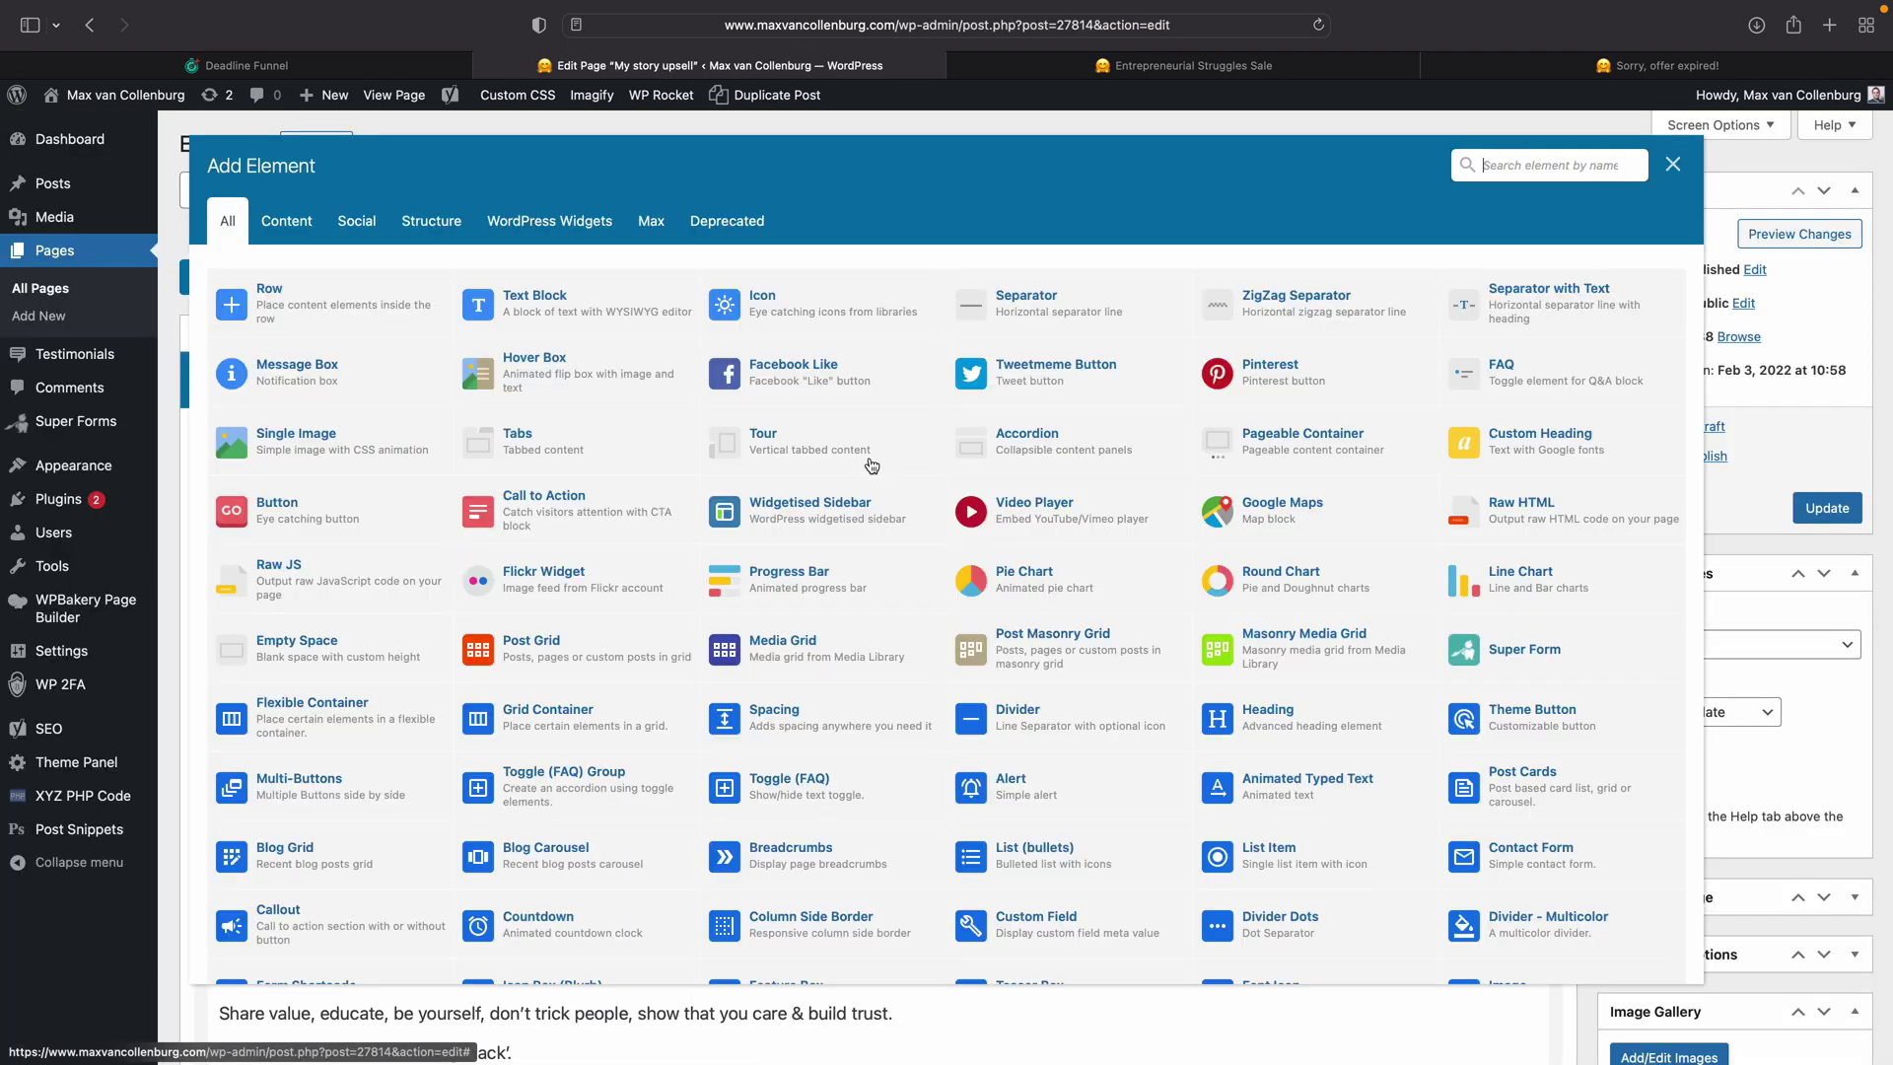
left_click(298, 588)
left_click(908, 426)
key("ctrl+a")
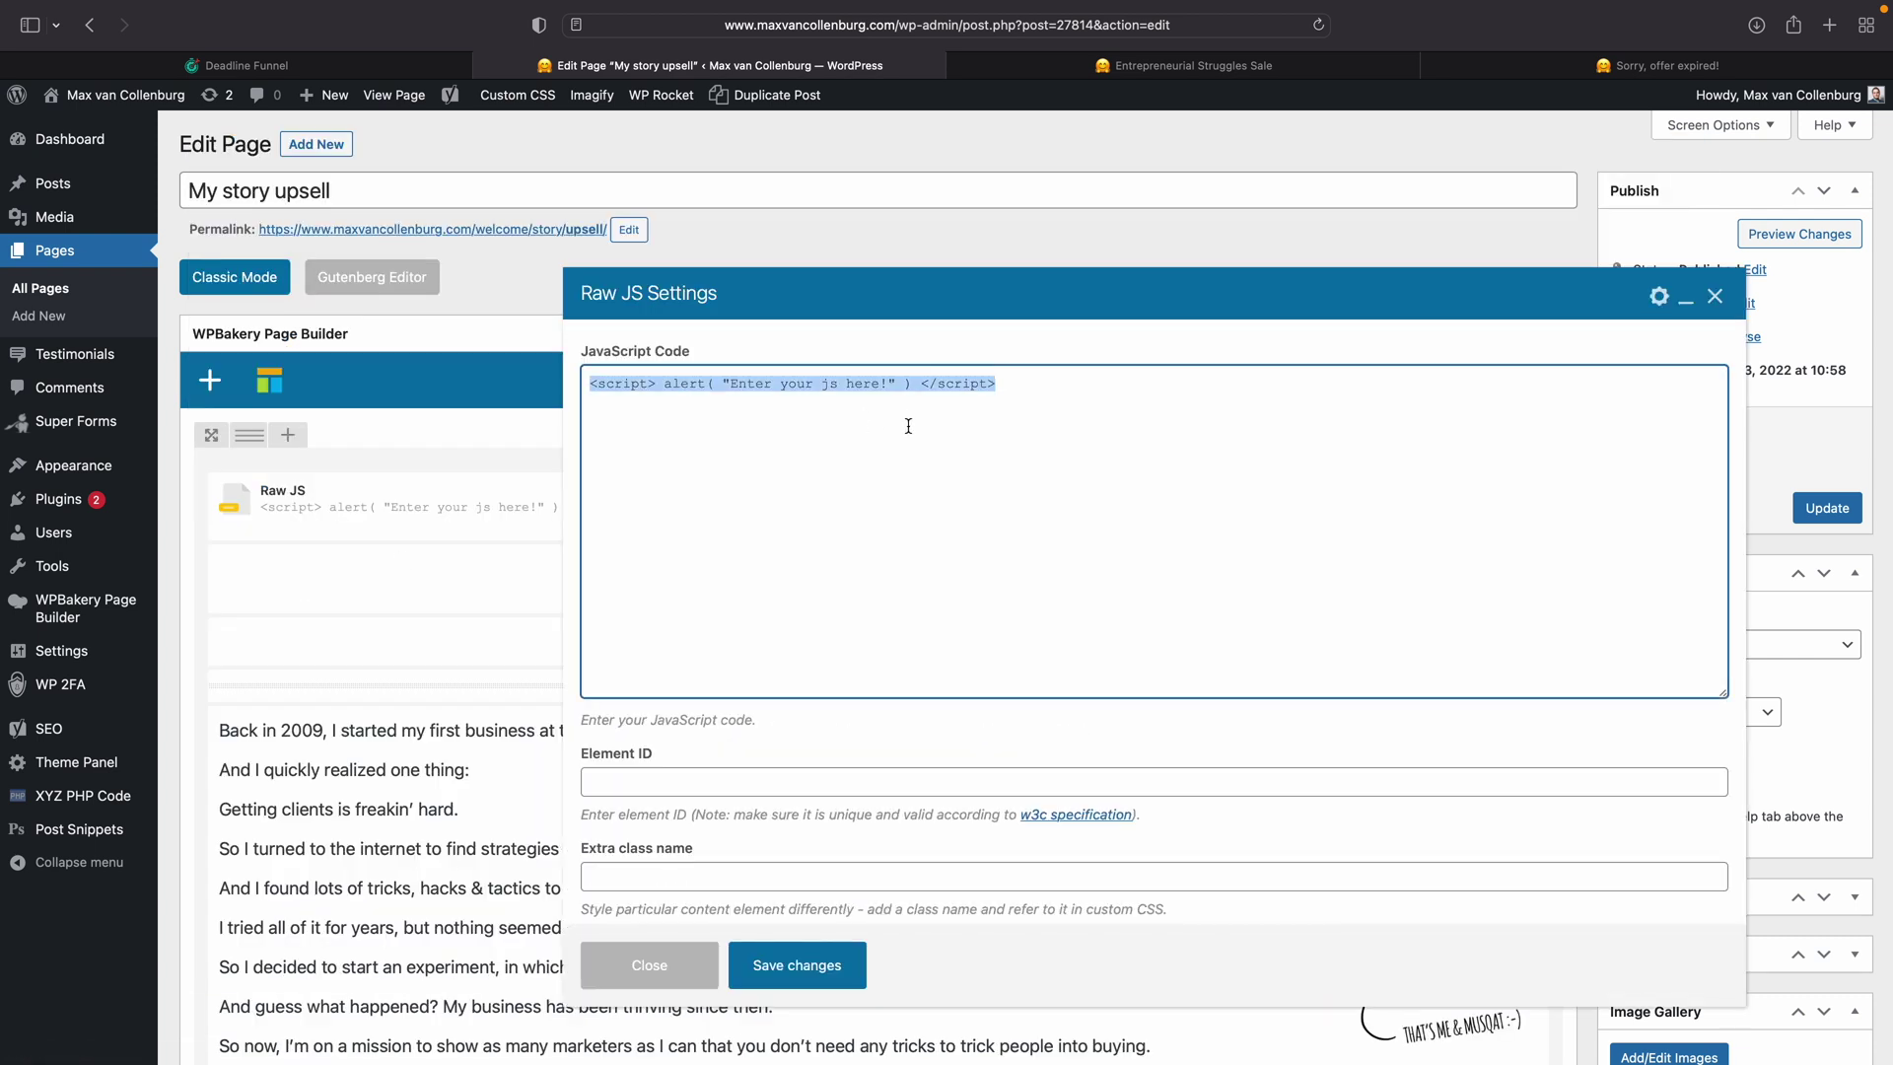
key("ctrl+v")
left_click(796, 964)
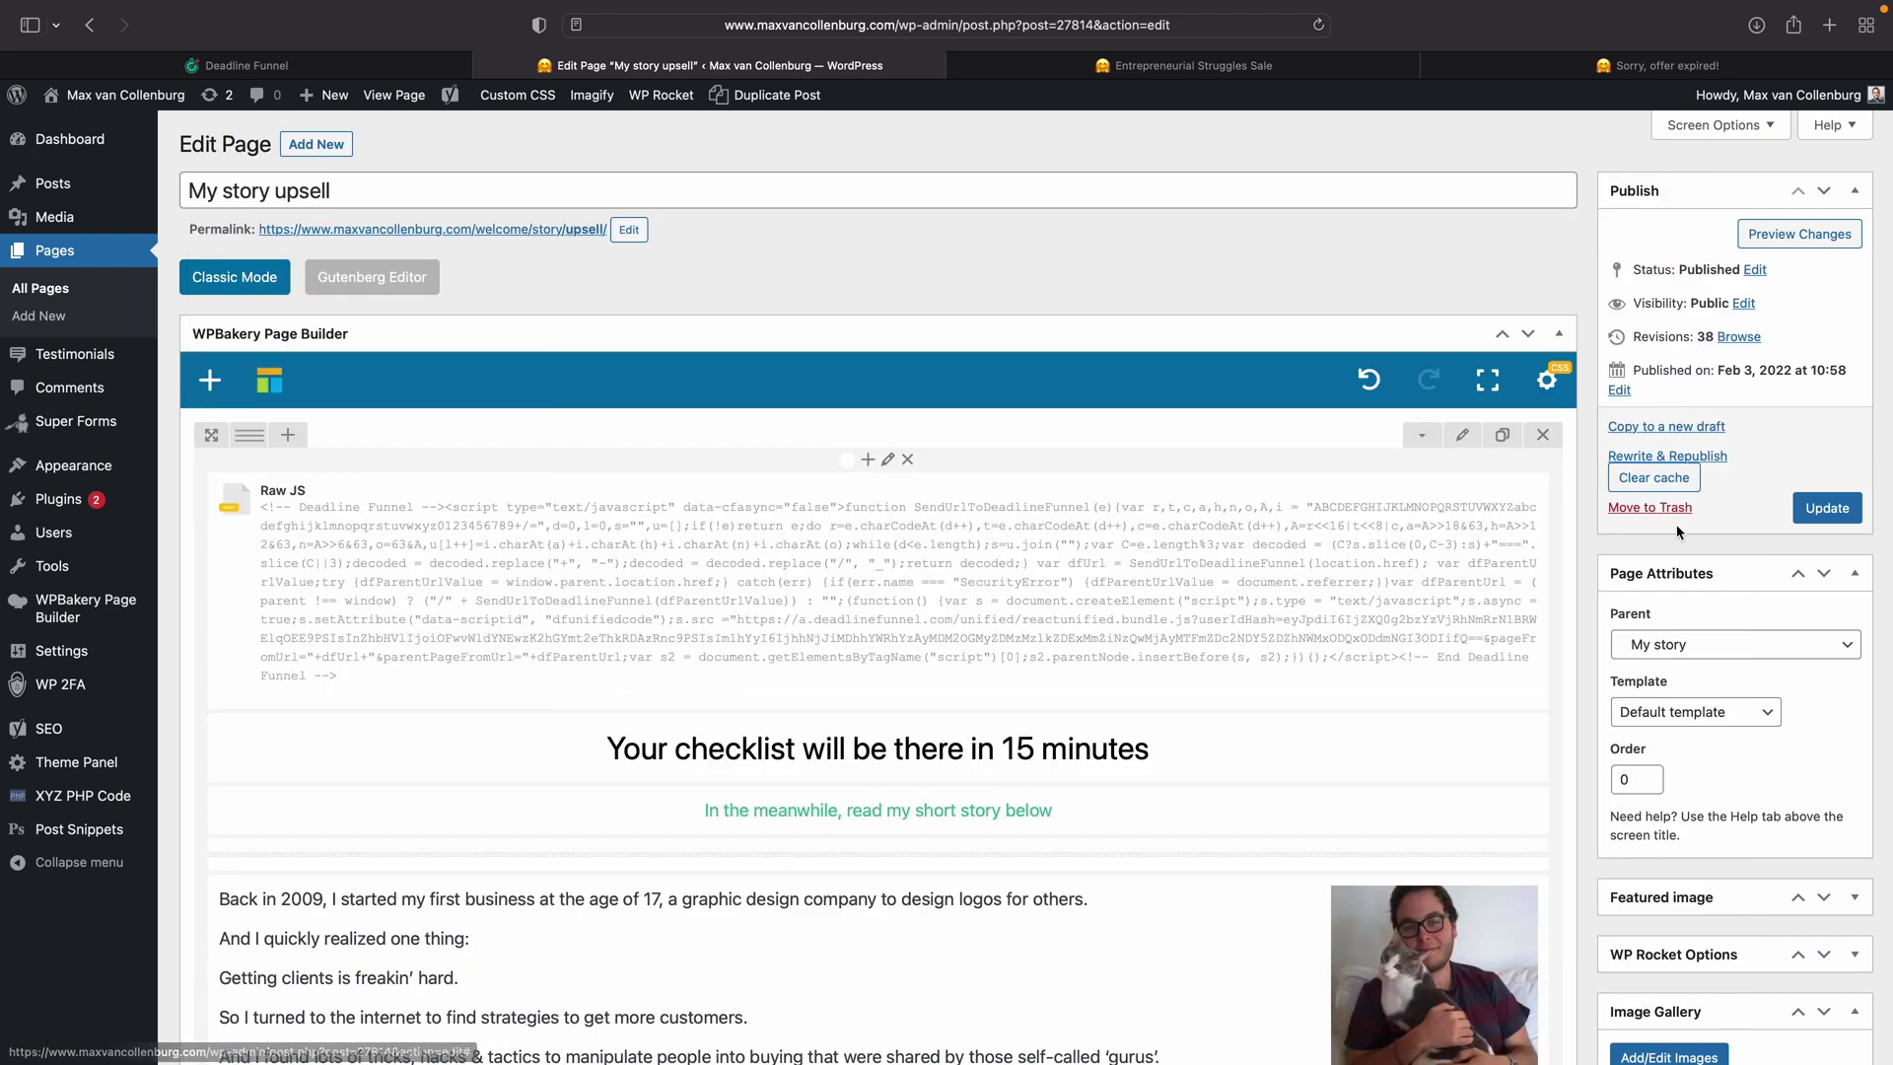
left_click(1827, 508)
Step: Add a Raw JS element with the same tracking code above the Entrepreneurial Struggles checkout page's title and update the page
left_click(1213, 65)
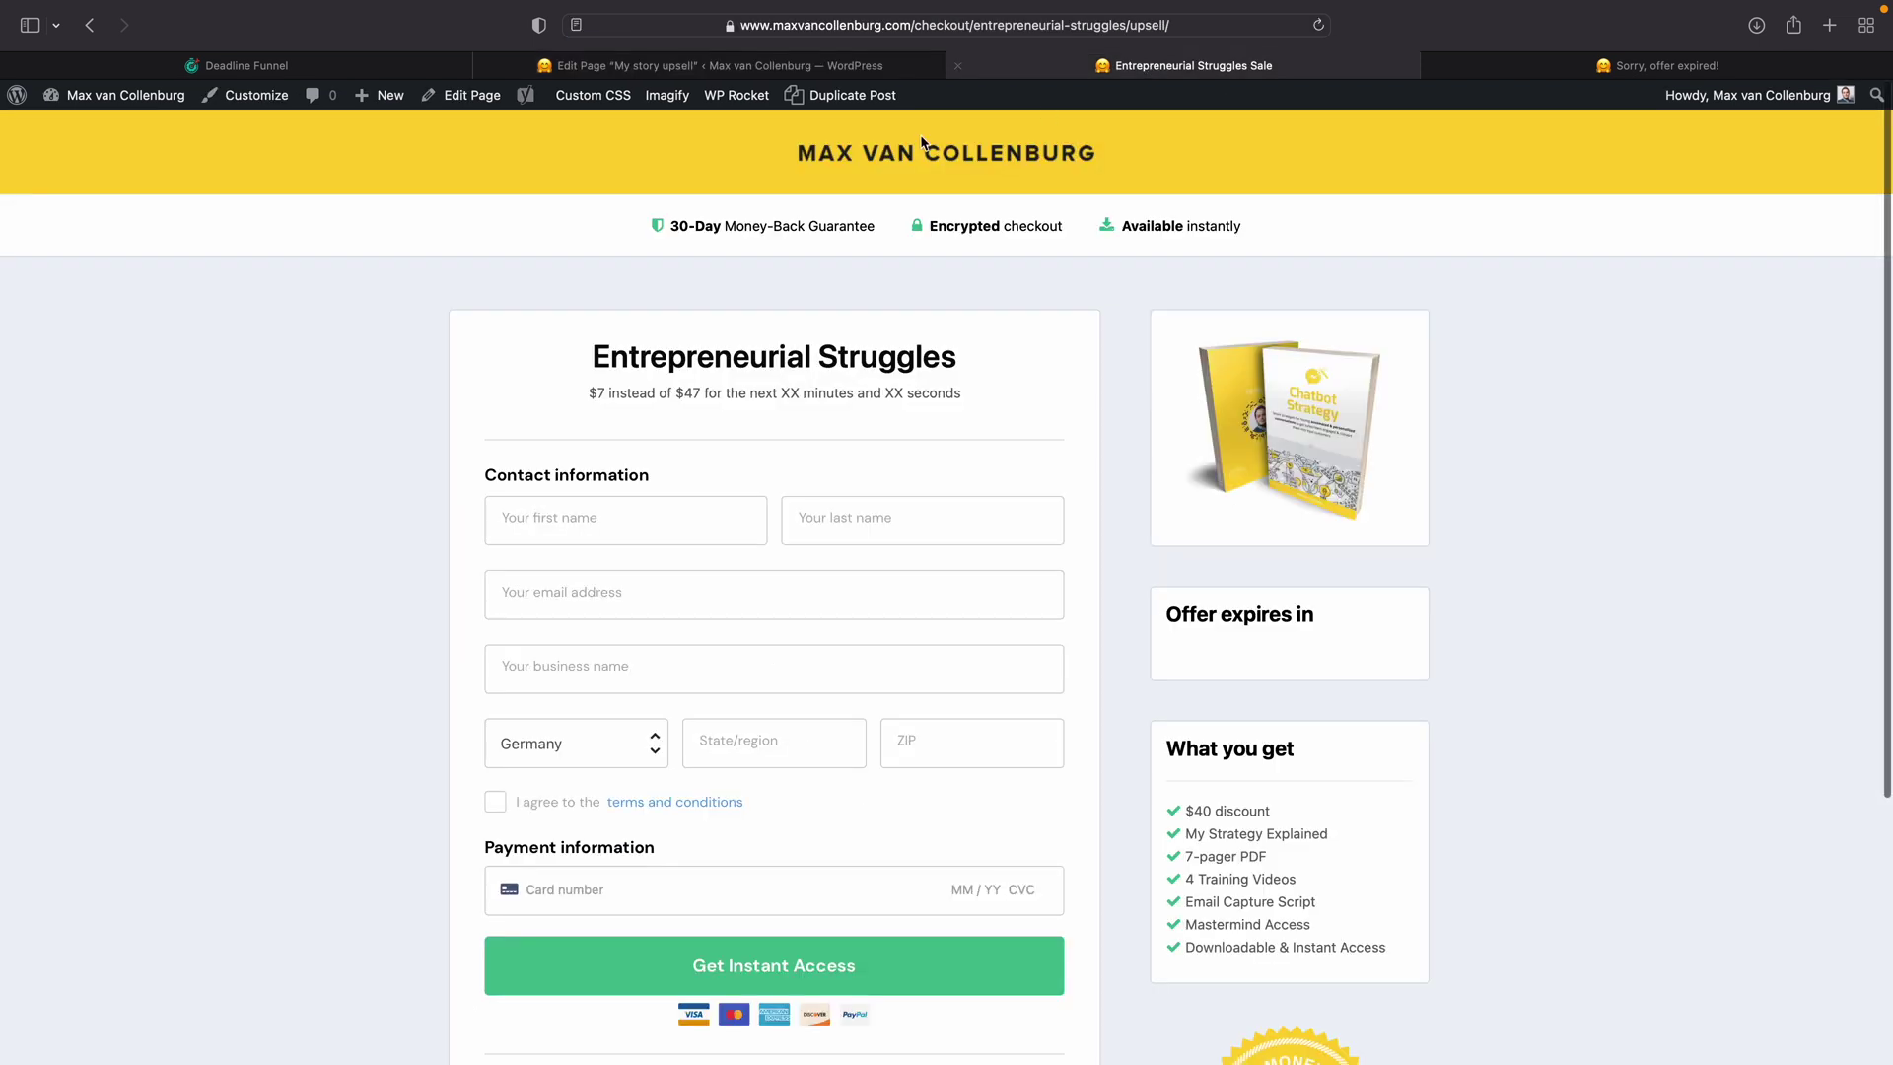
left_click(451, 96)
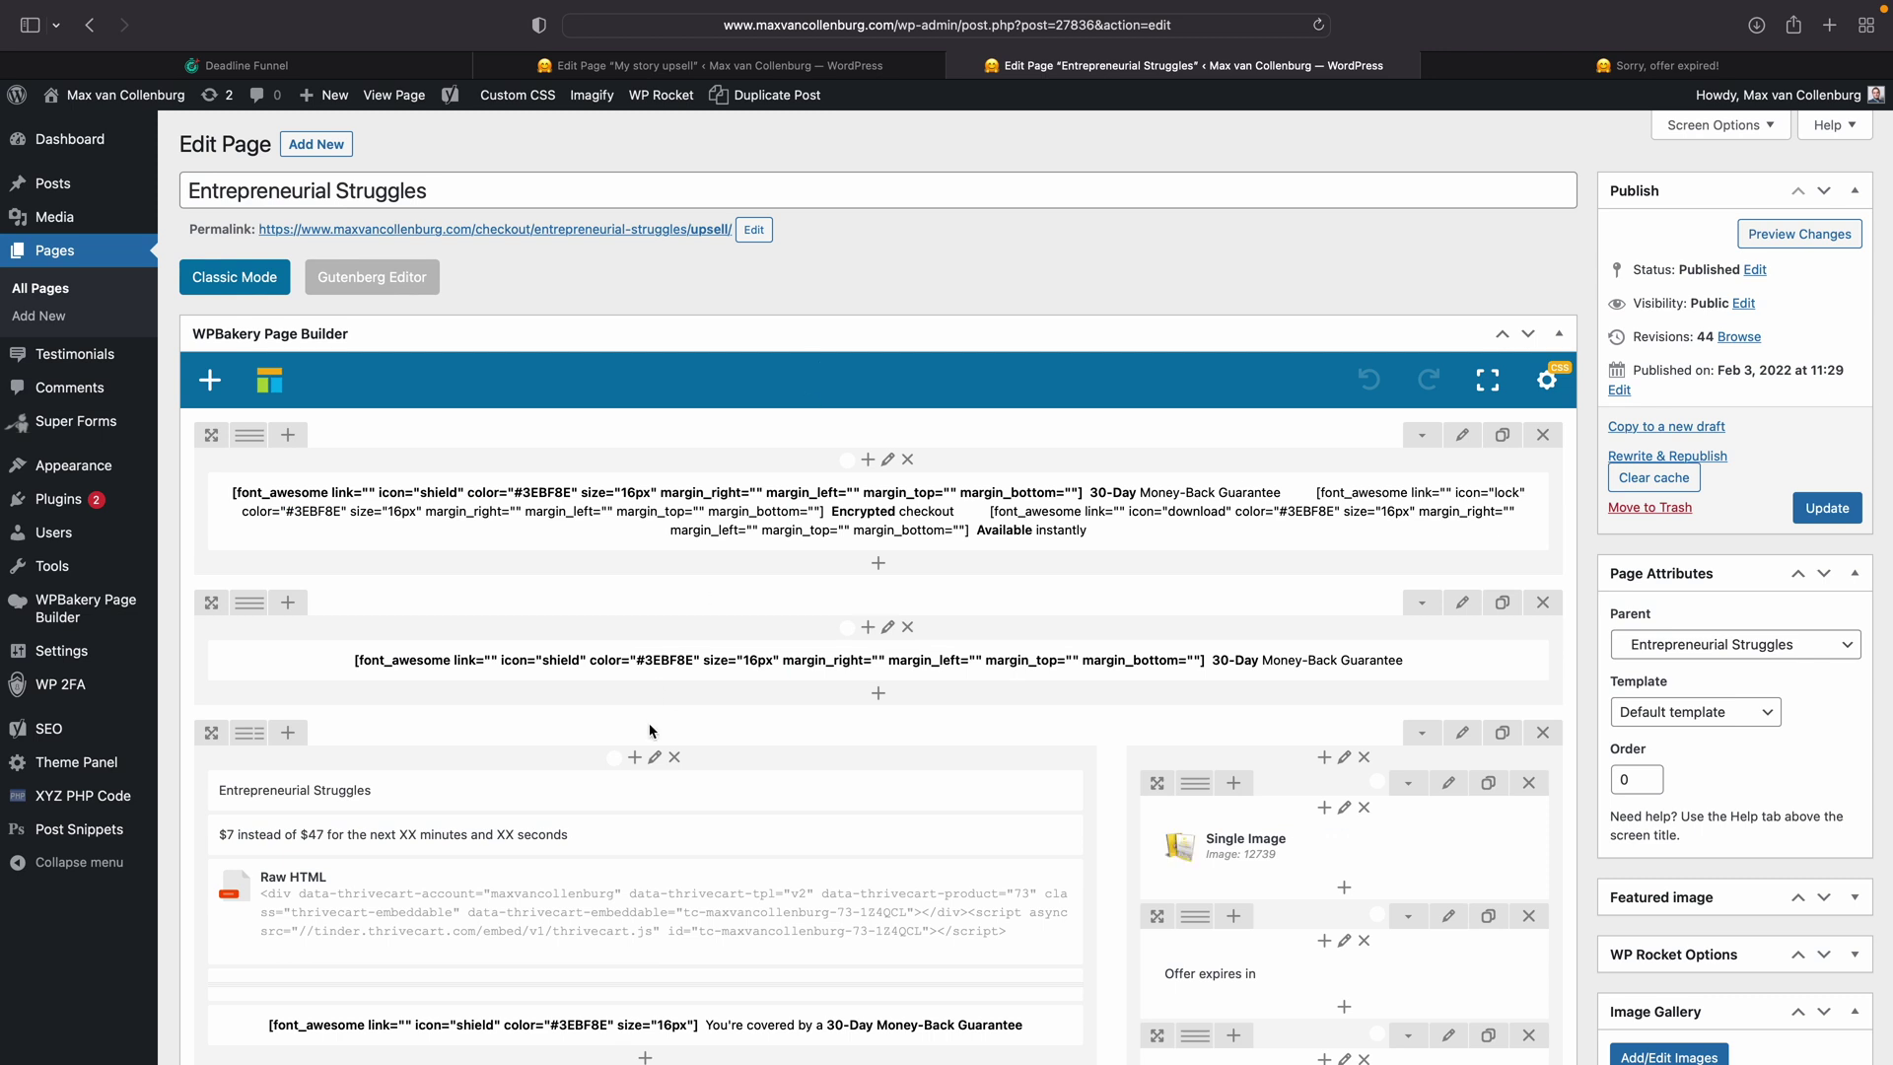
left_click(641, 764)
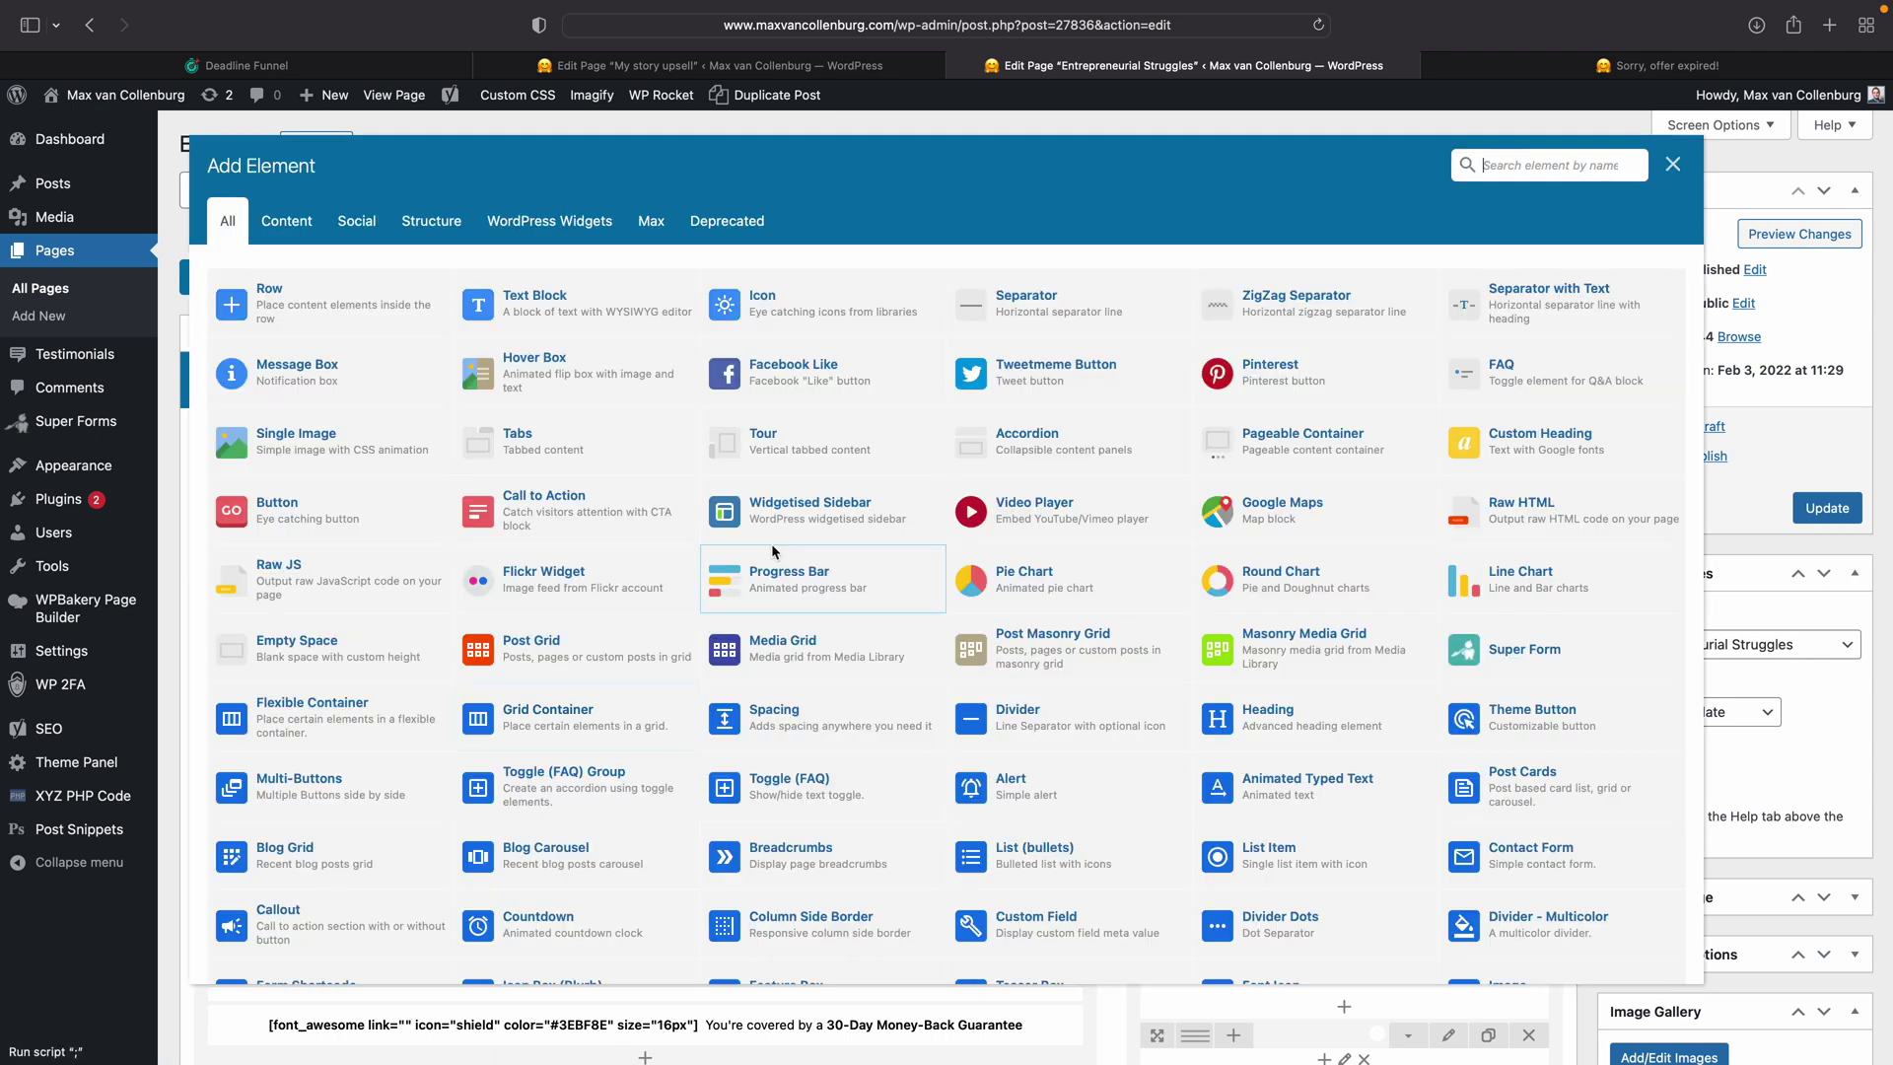
left_click(365, 572)
left_click(843, 482)
key("super+a")
key("super+v")
left_click(807, 964)
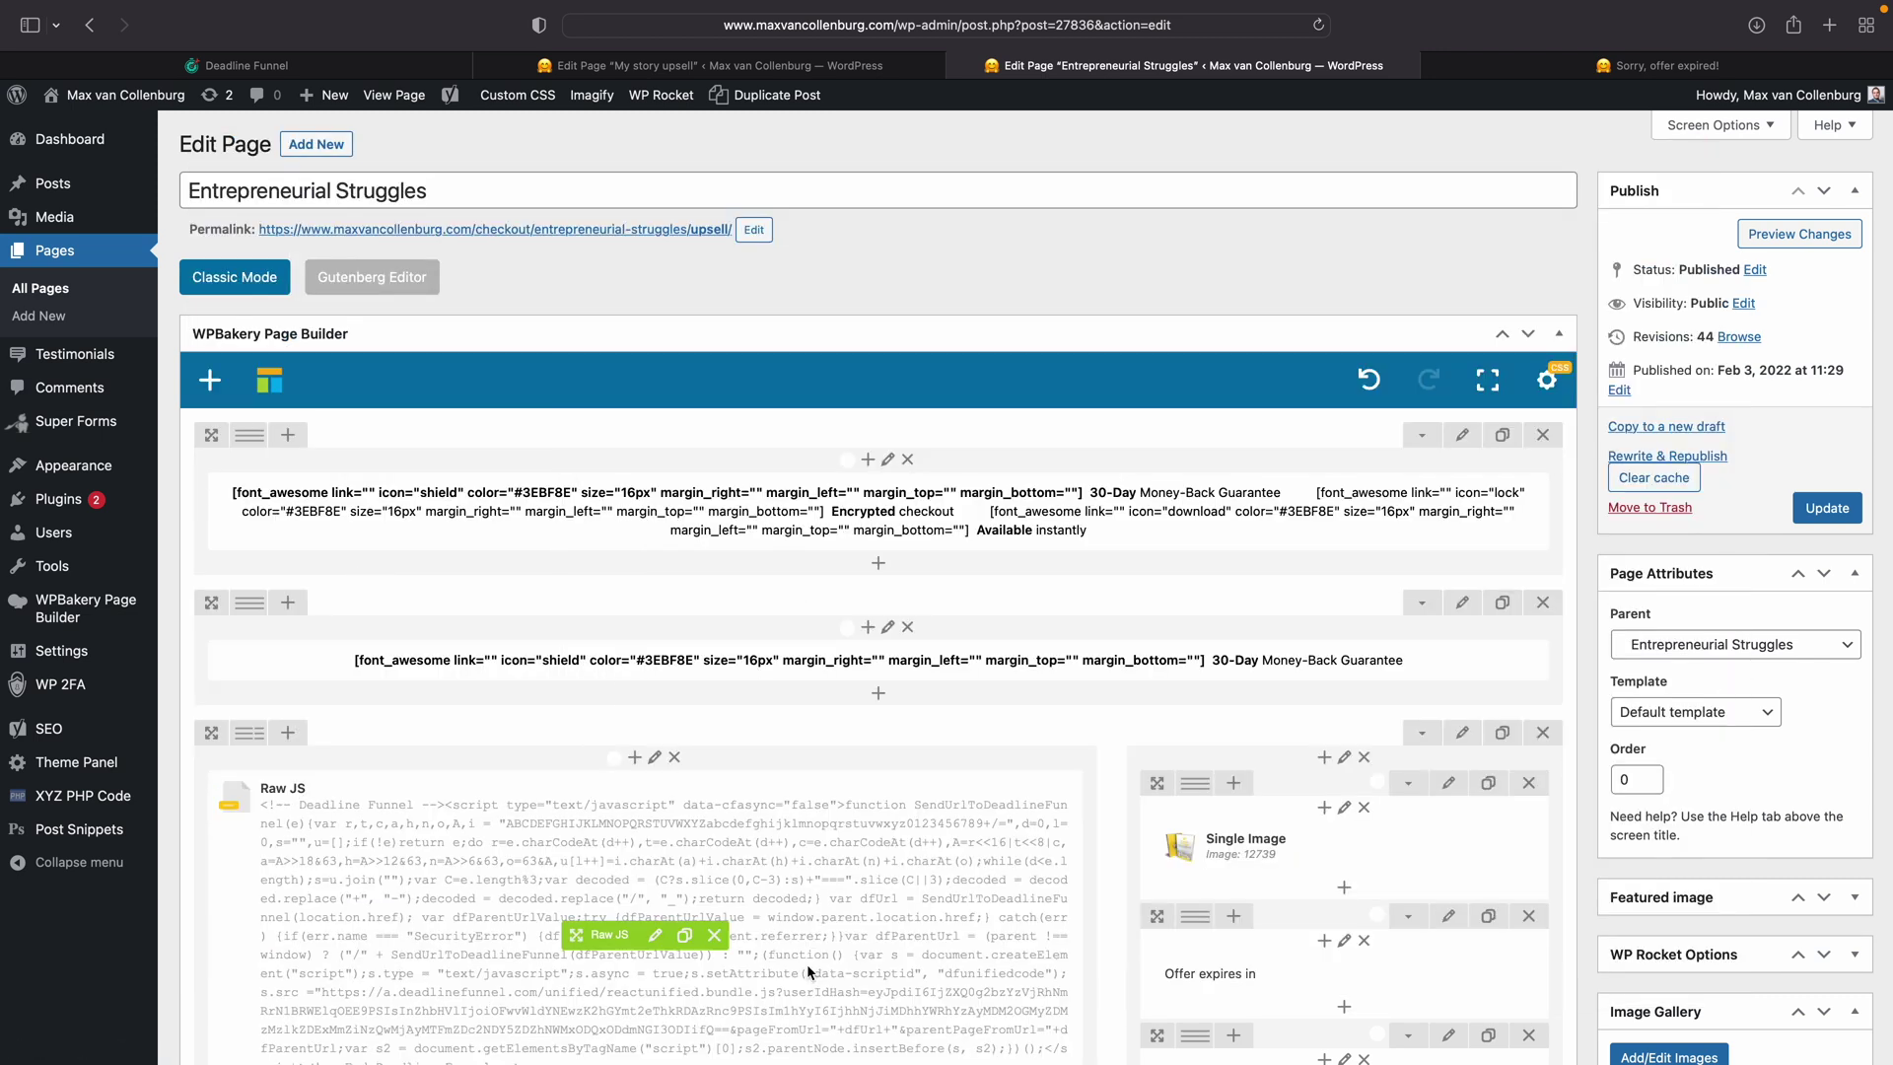
left_click(1826, 508)
Step: View the published versions of the My story and Entrepreneurial Struggles pages
key("ctrl+shift+Tab")
key("ctrl+Tab")
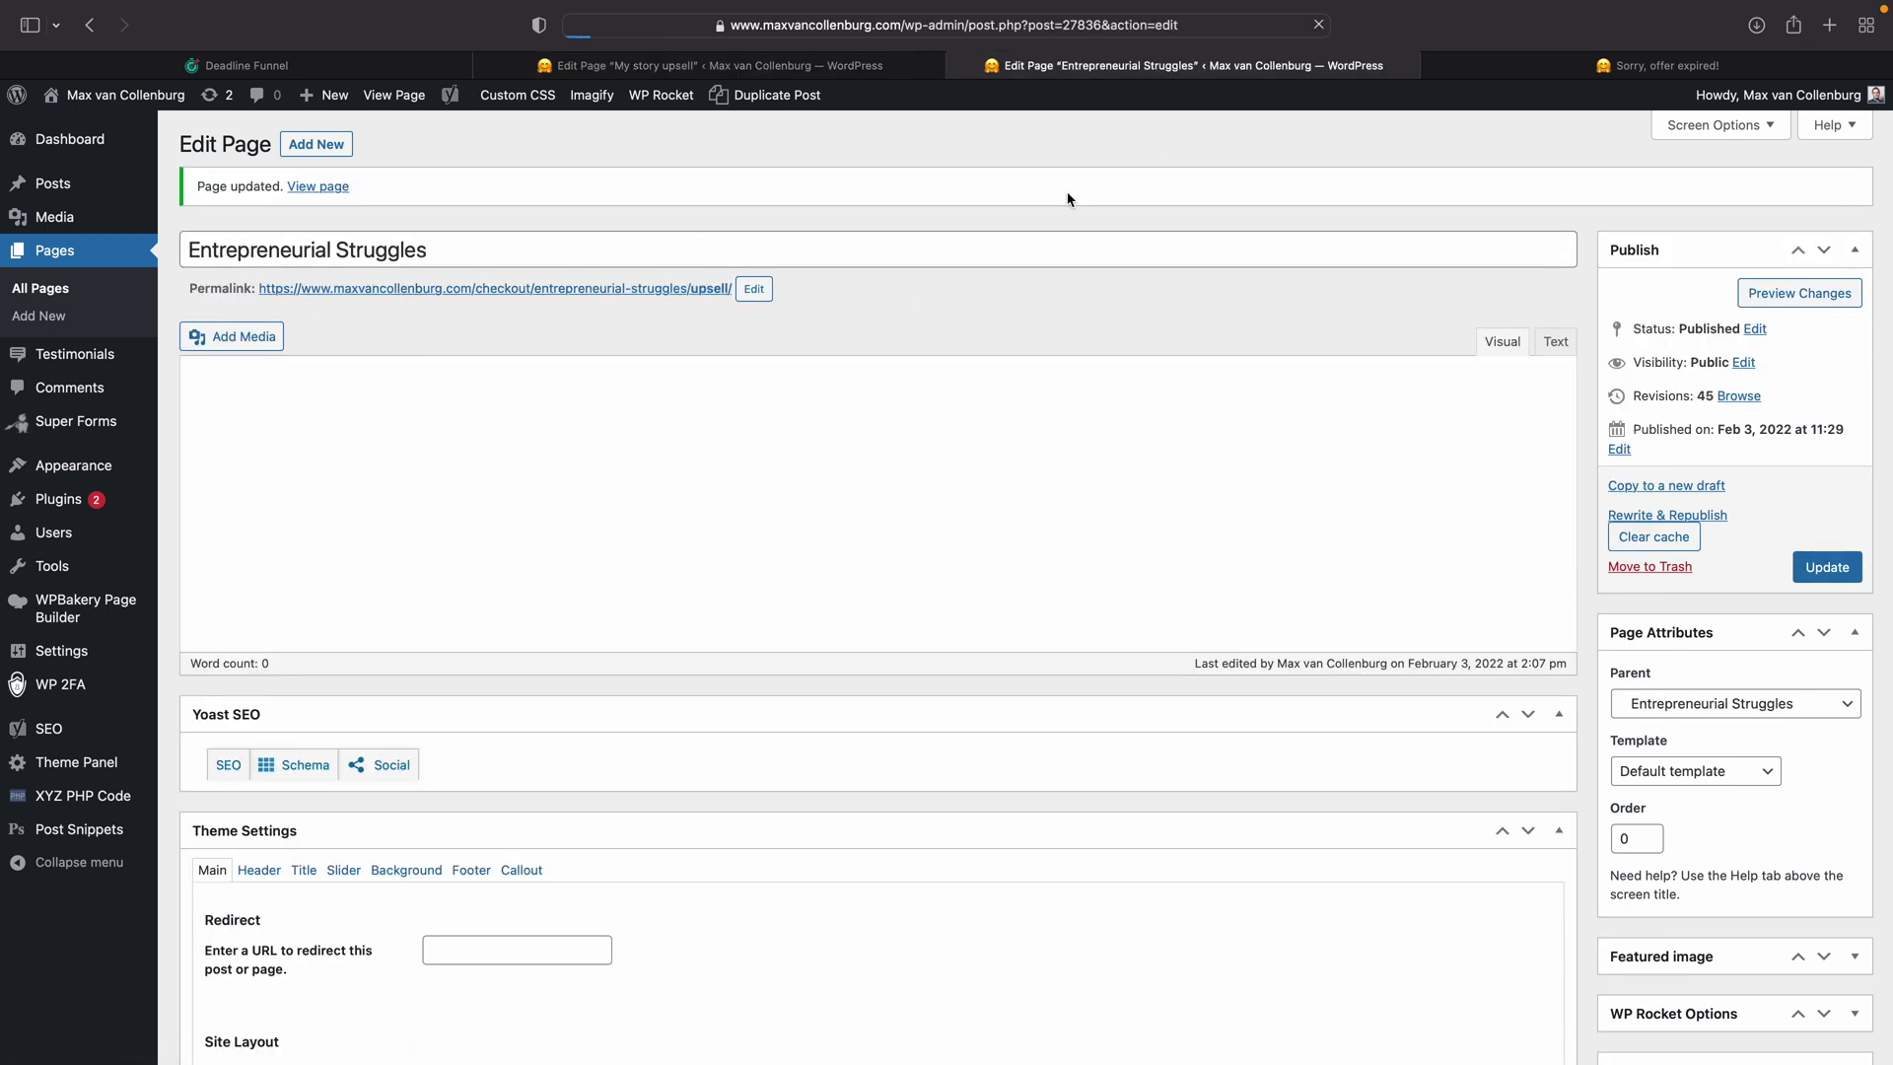
left_click(632, 292)
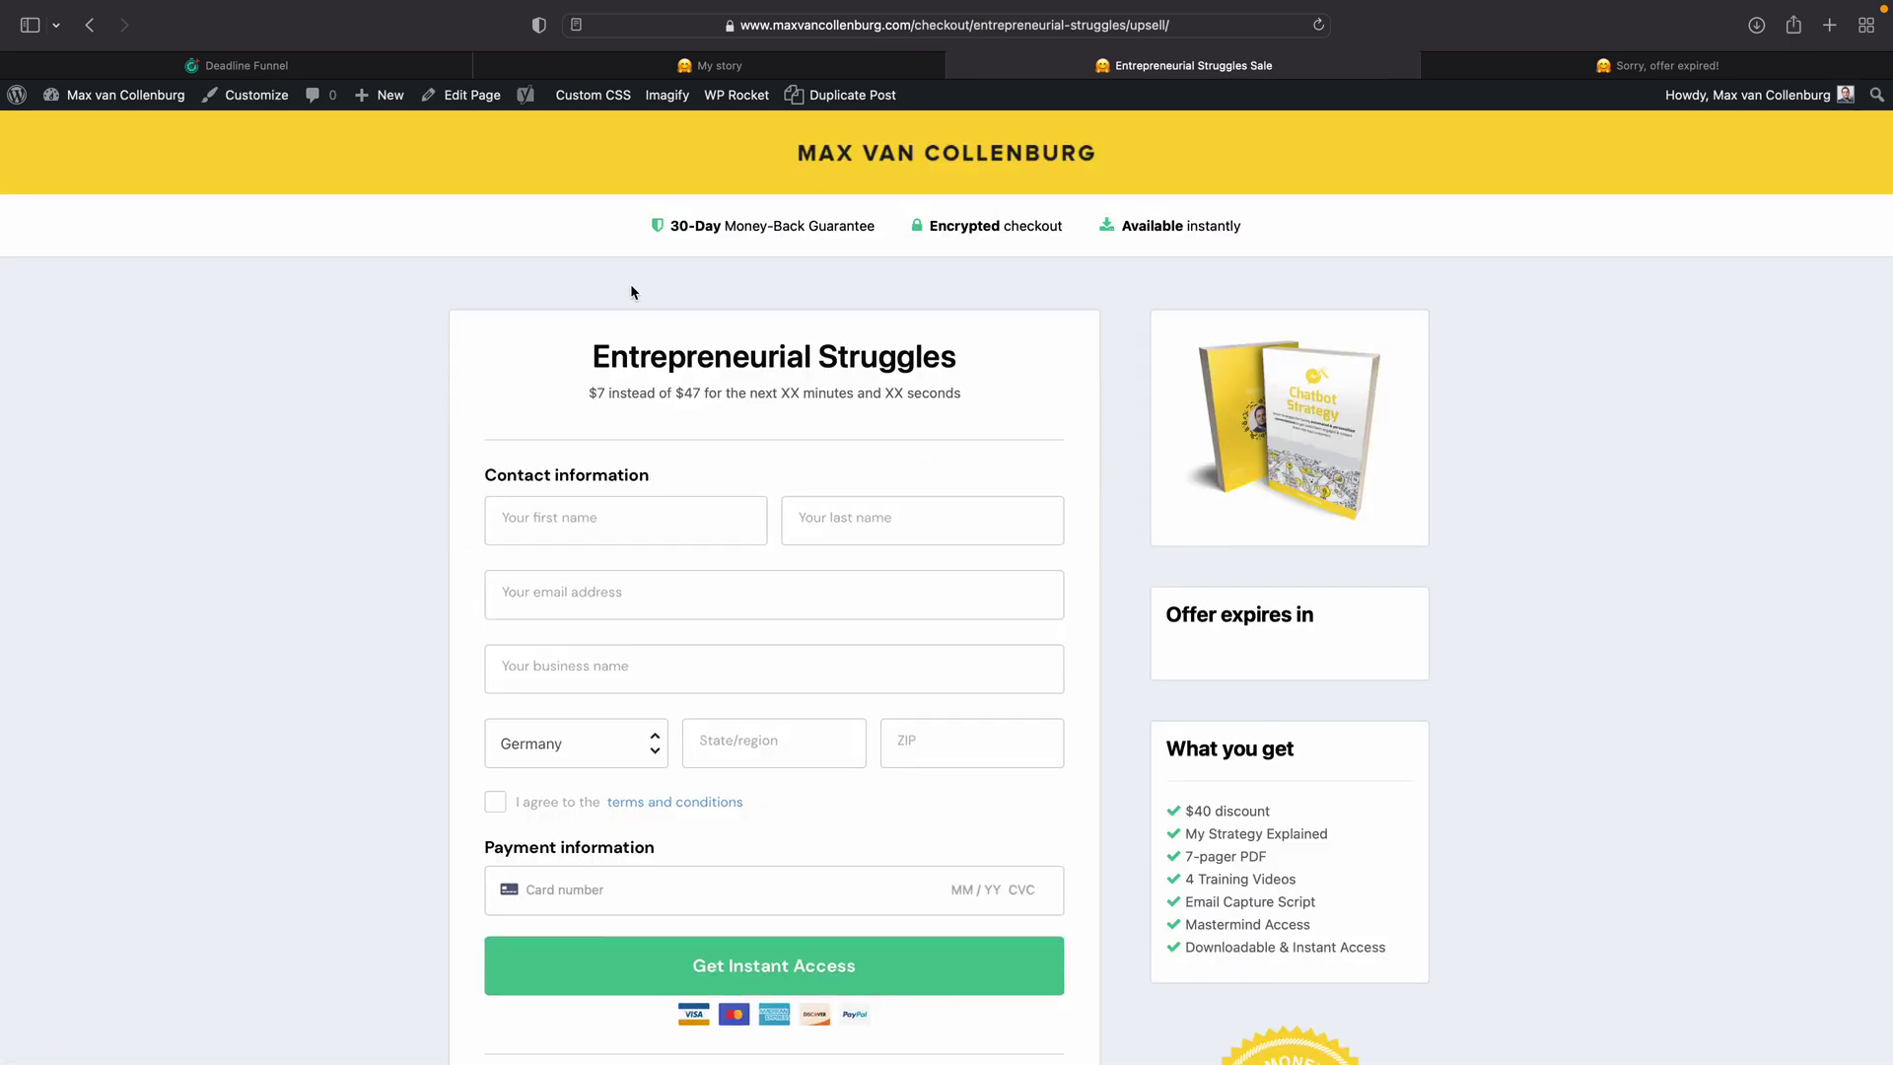
Step: Close the tracking code in Deadline Funnel, create a new campaign named "Opt-In offer" and continue to its blueprint selection
key("super+1")
left_click(1271, 238)
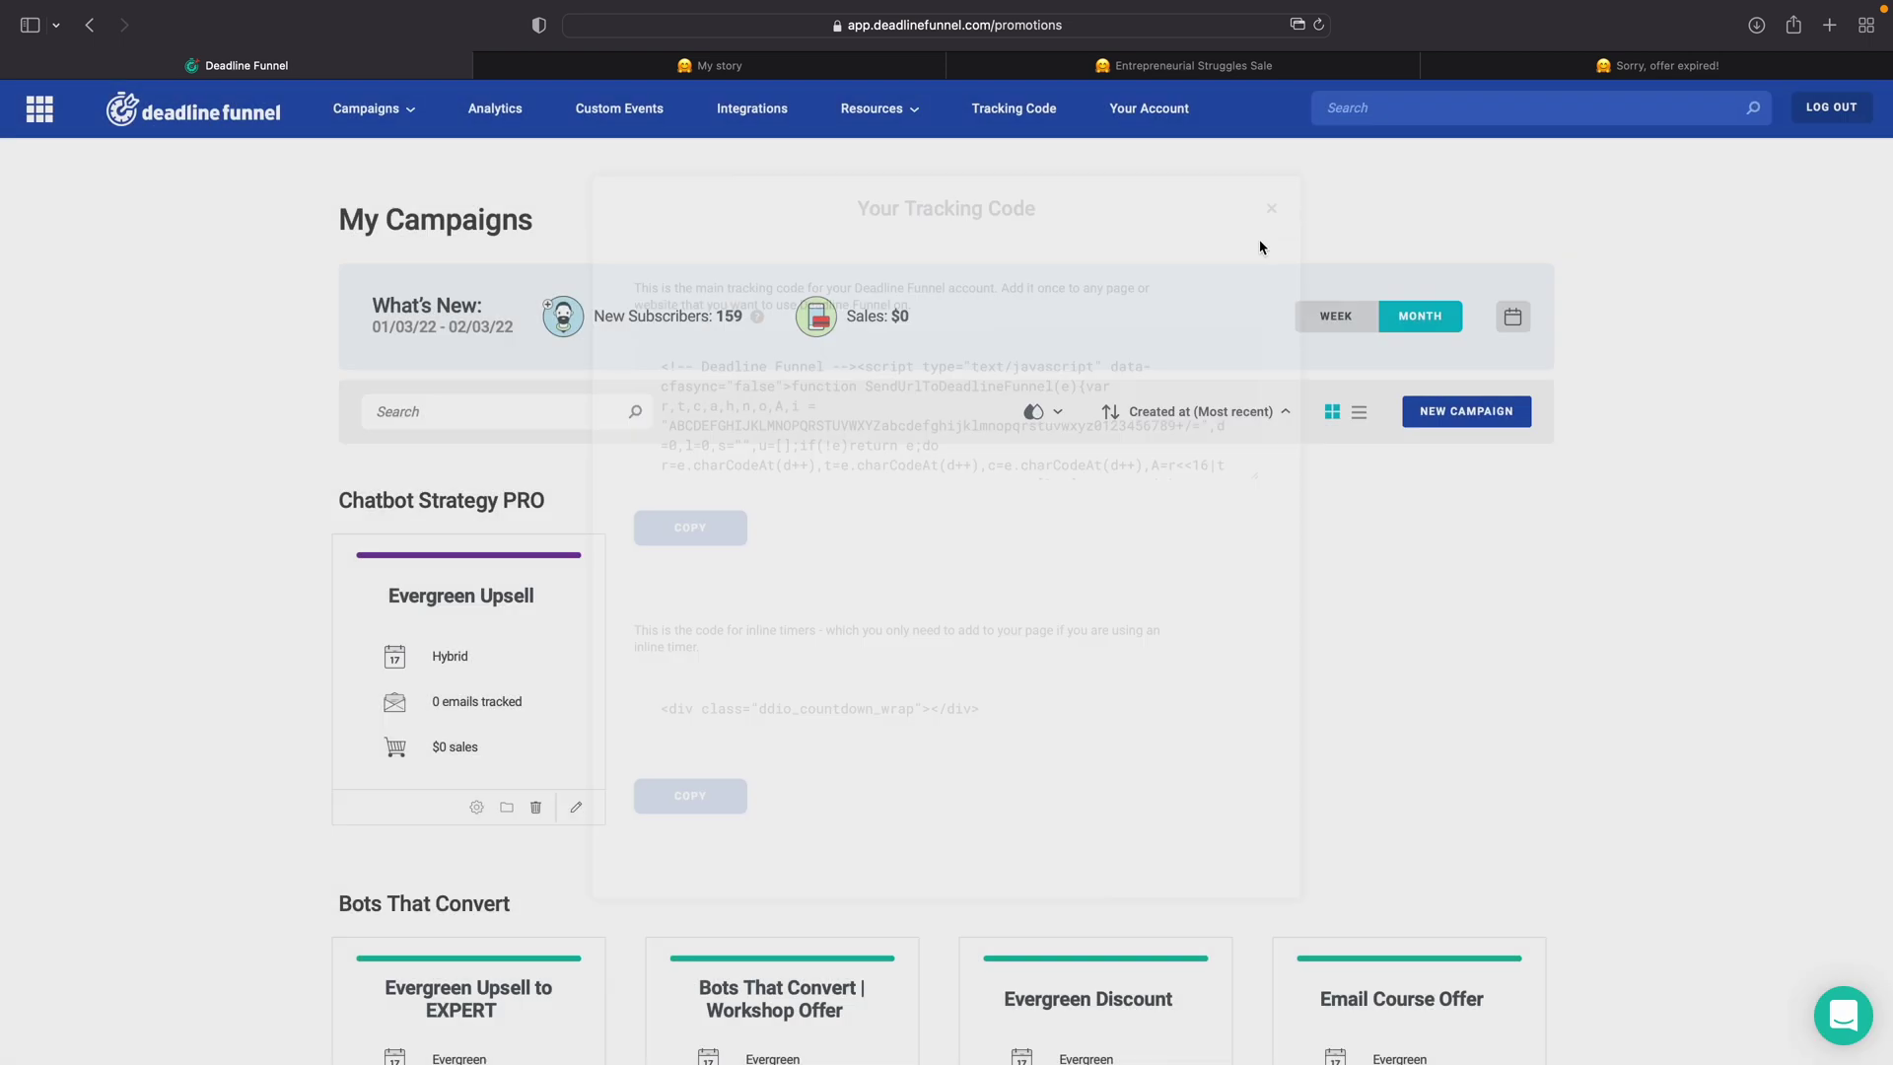
left_click(1484, 425)
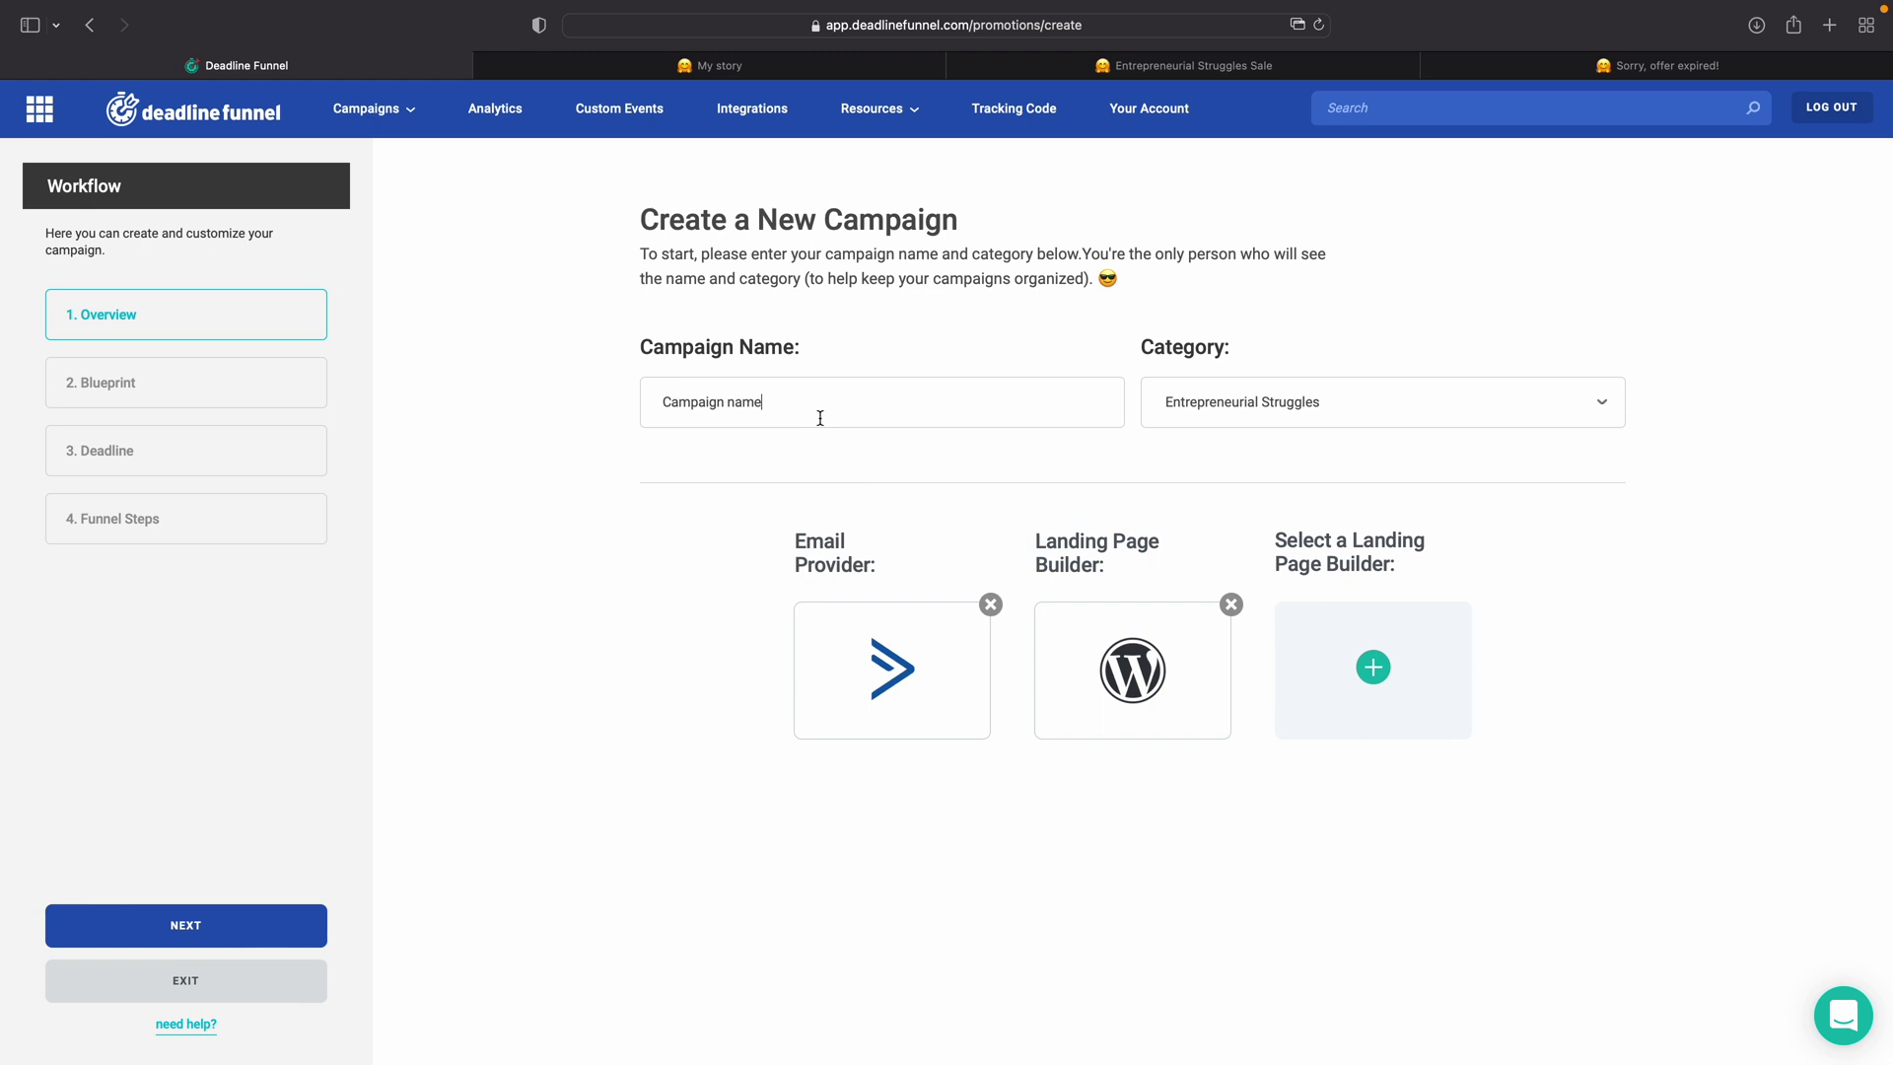
triple_click(819, 417)
type("Opt-In offer")
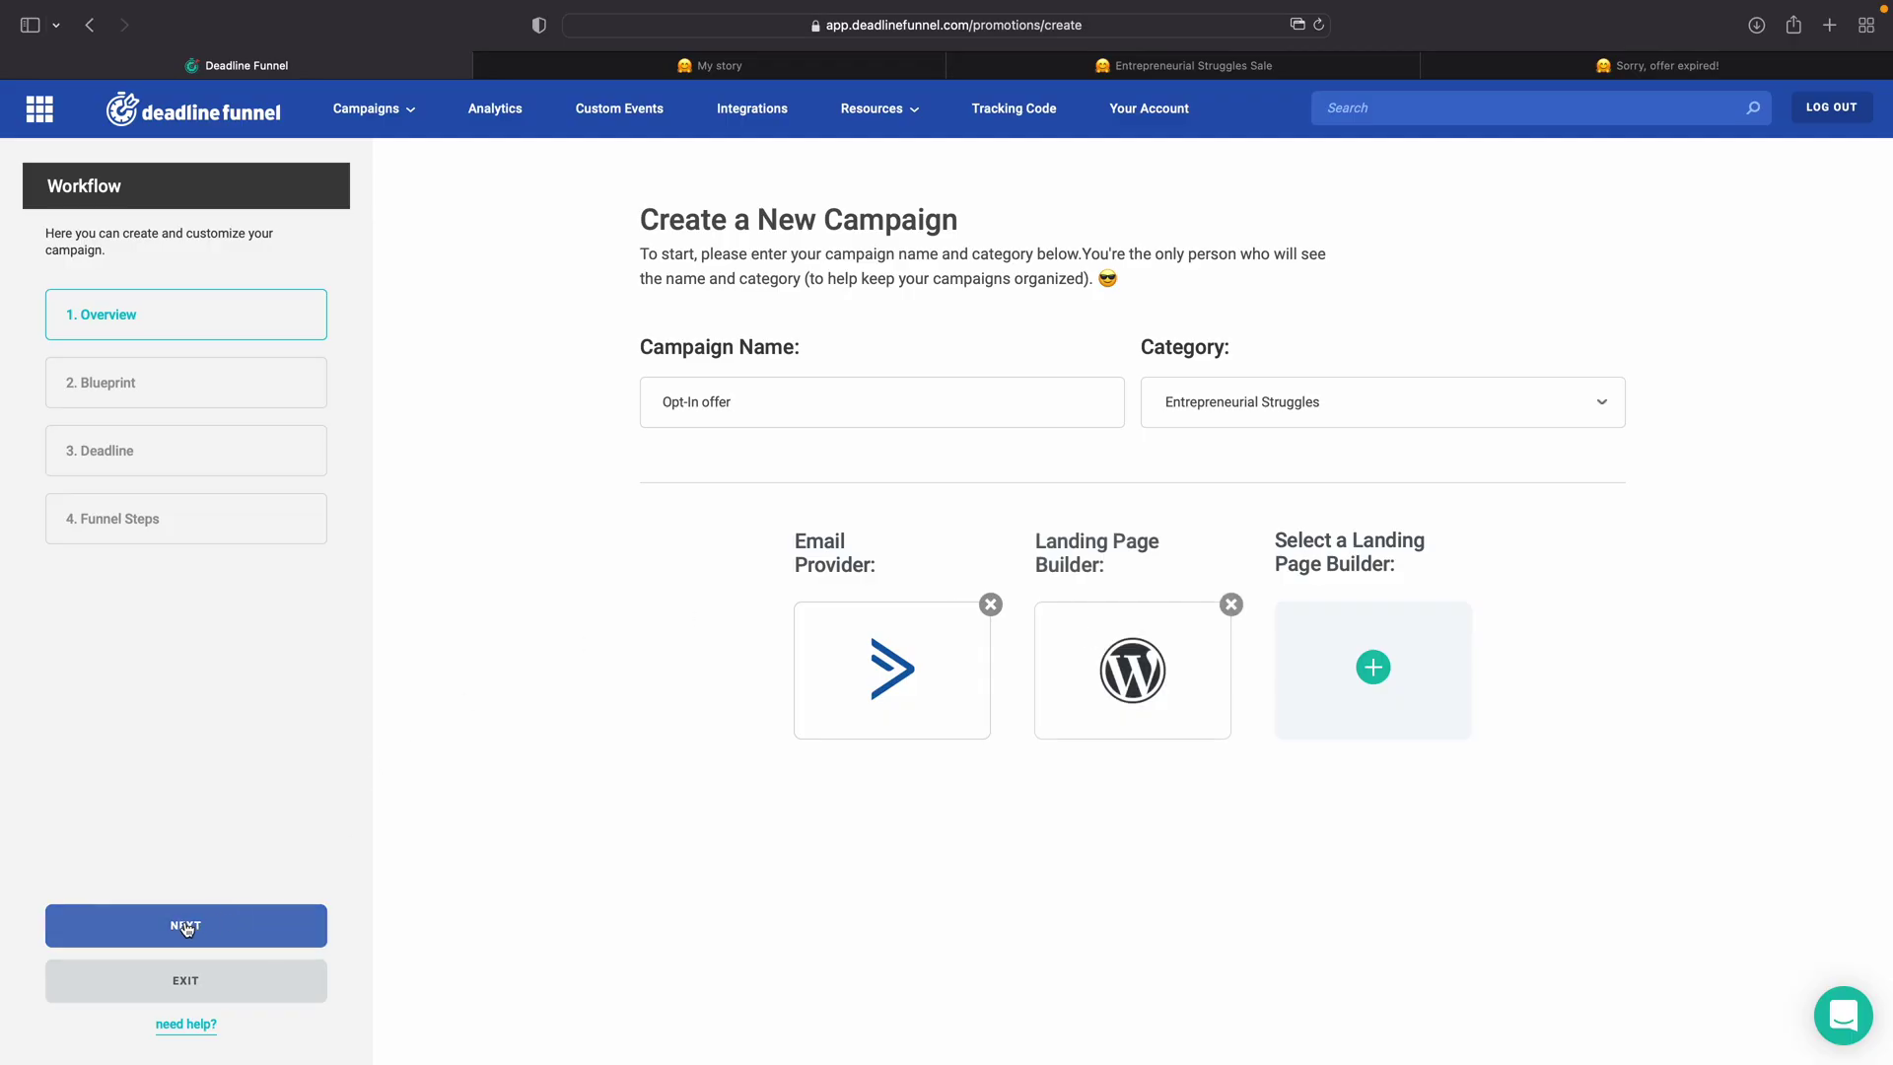
left_click(187, 929)
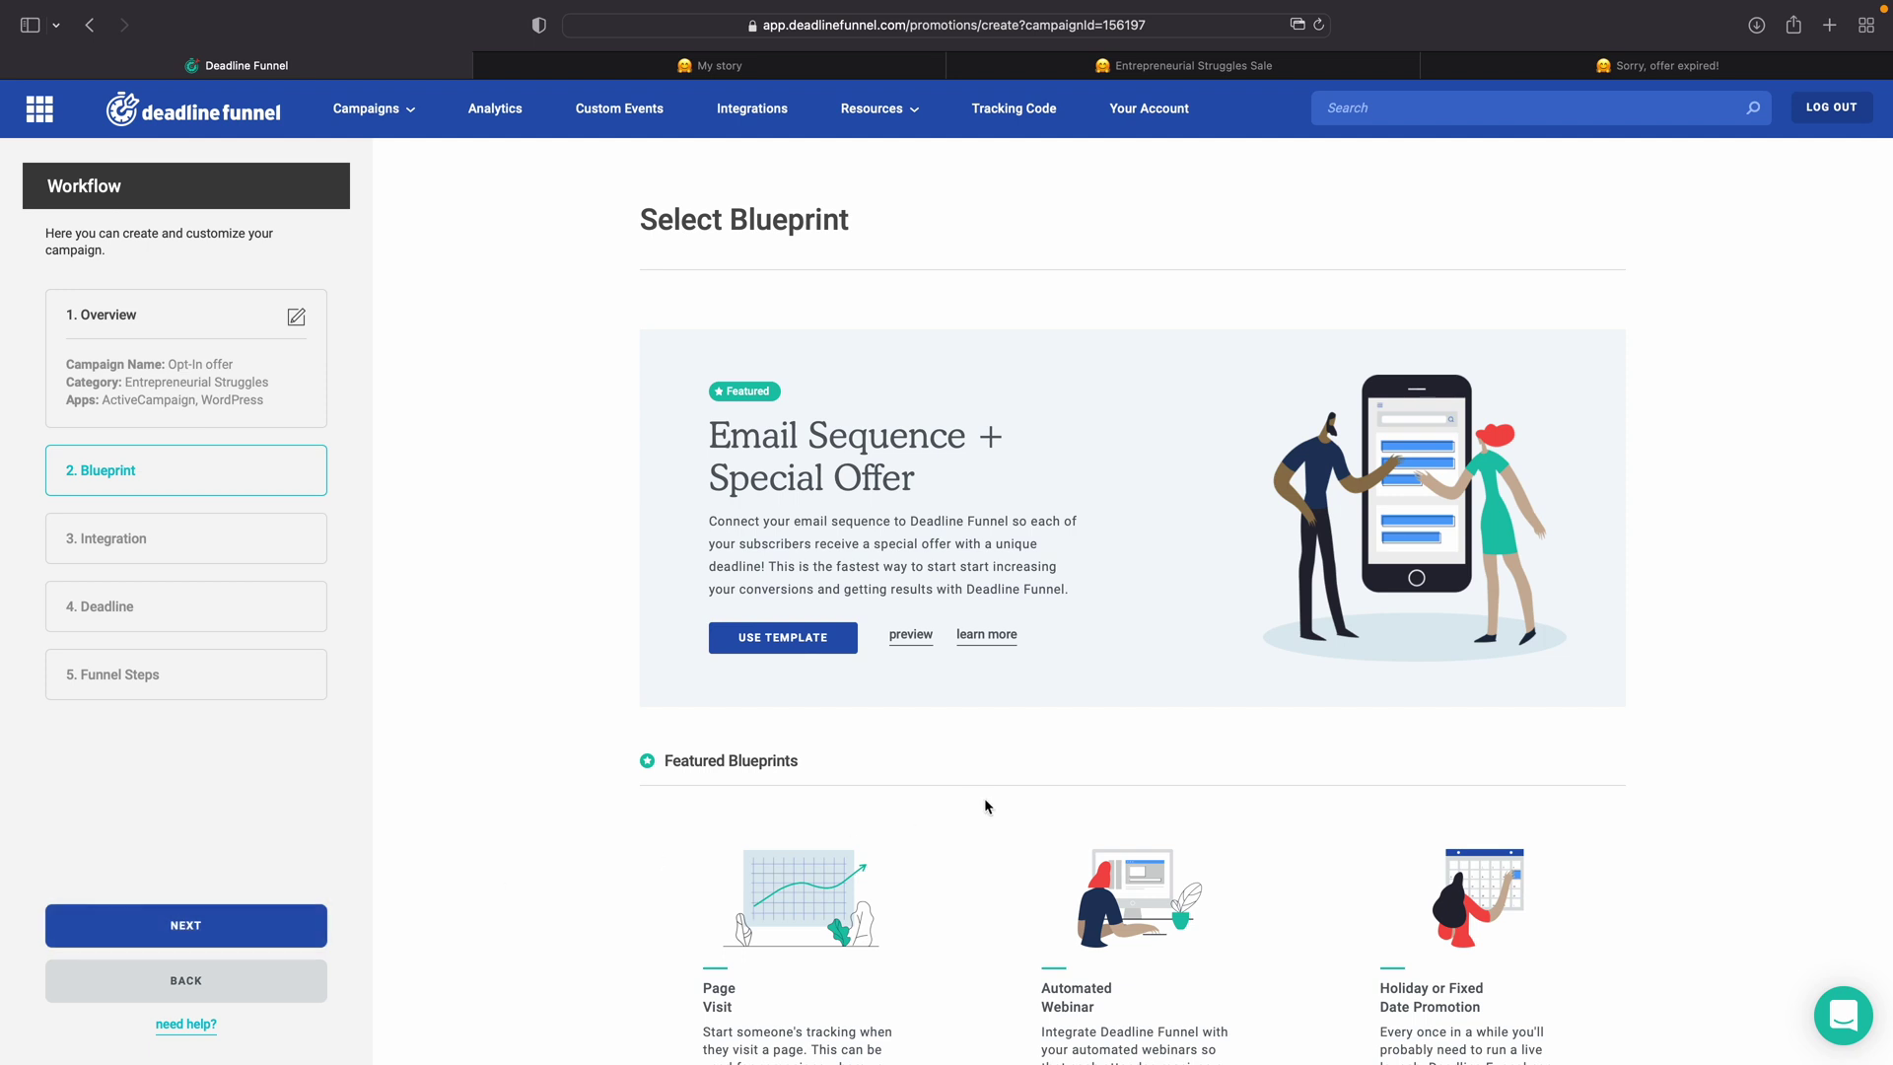
Step: Choose the 15-Minute Optin Upsell template as the campaign's blueprint
scroll(984, 797, "down", 7)
scroll(986, 807, "down", 2)
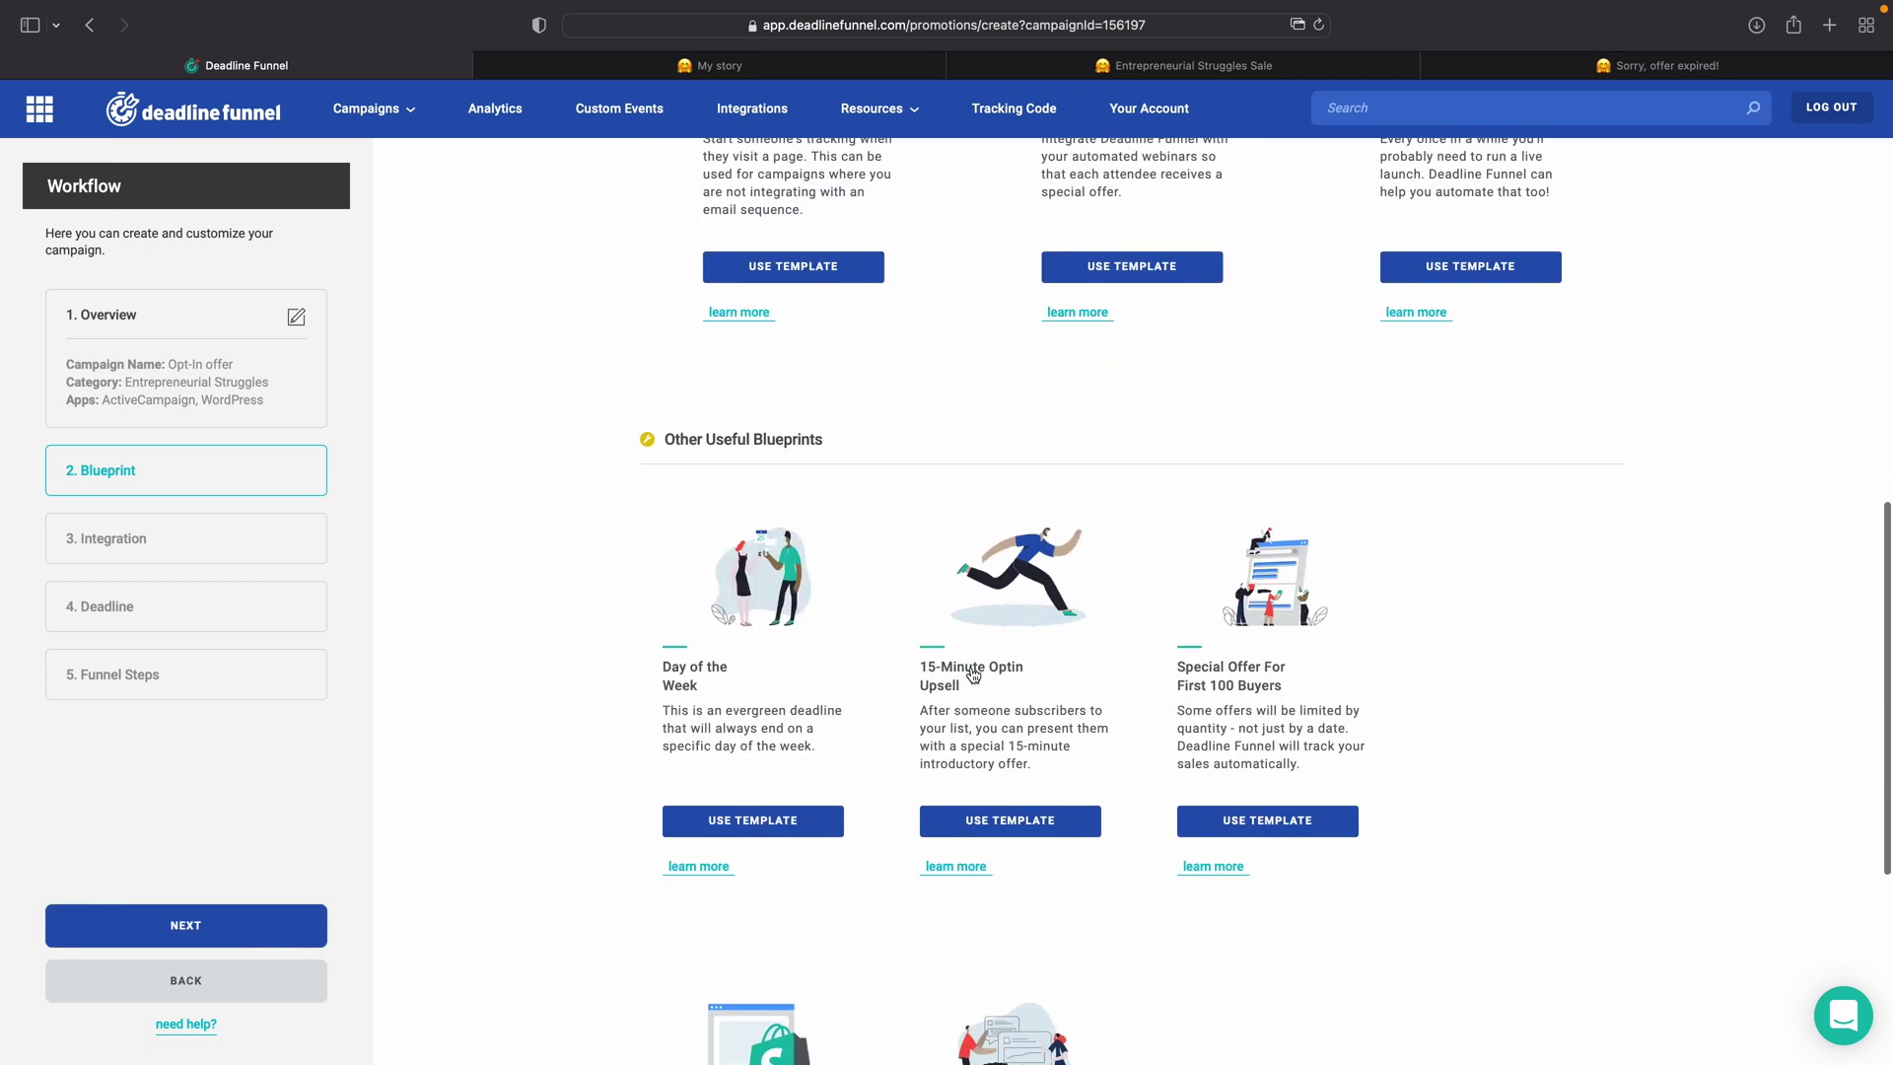
left_click(981, 823)
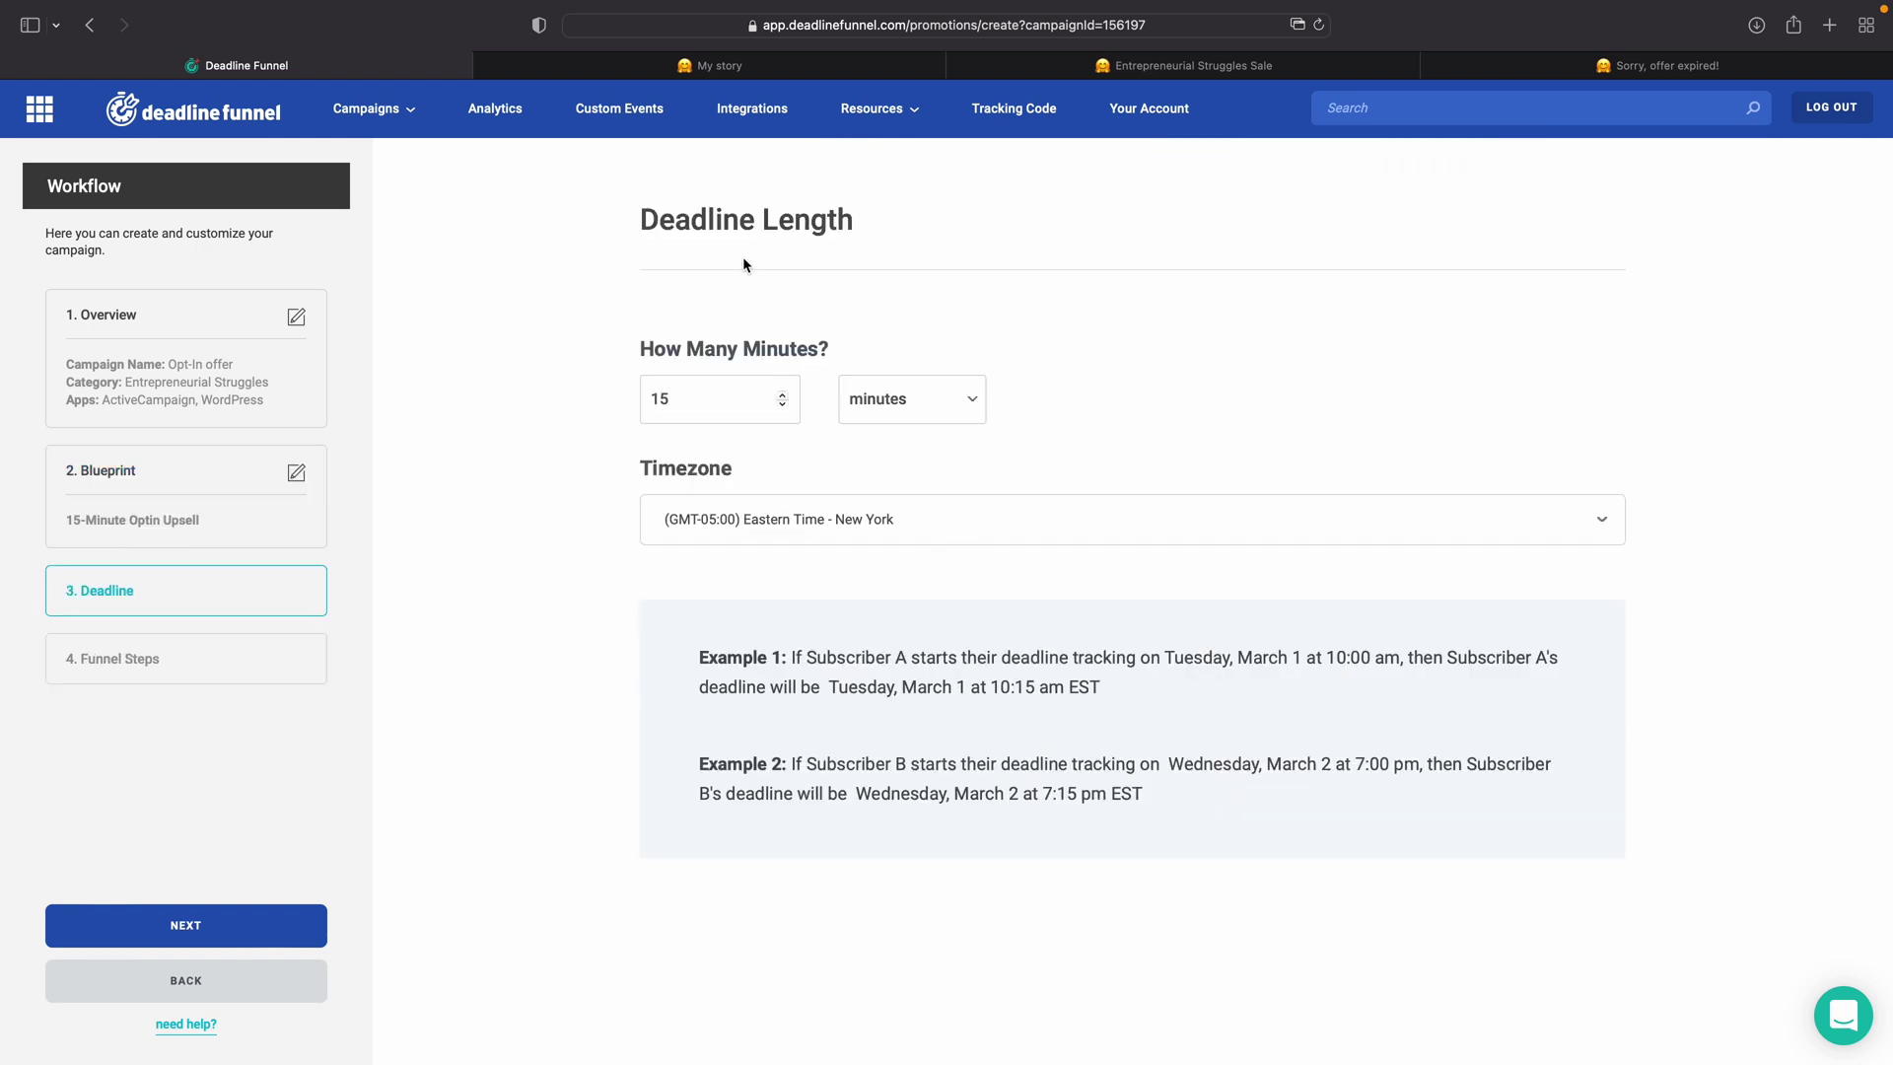
Step: Set the campaign's timezone to (GMT+01:00) Central European Time - Berlin and continue to the funnel steps
triple_click(670, 214)
left_click(798, 229)
double_click(671, 399)
left_click(777, 517)
type("berlin")
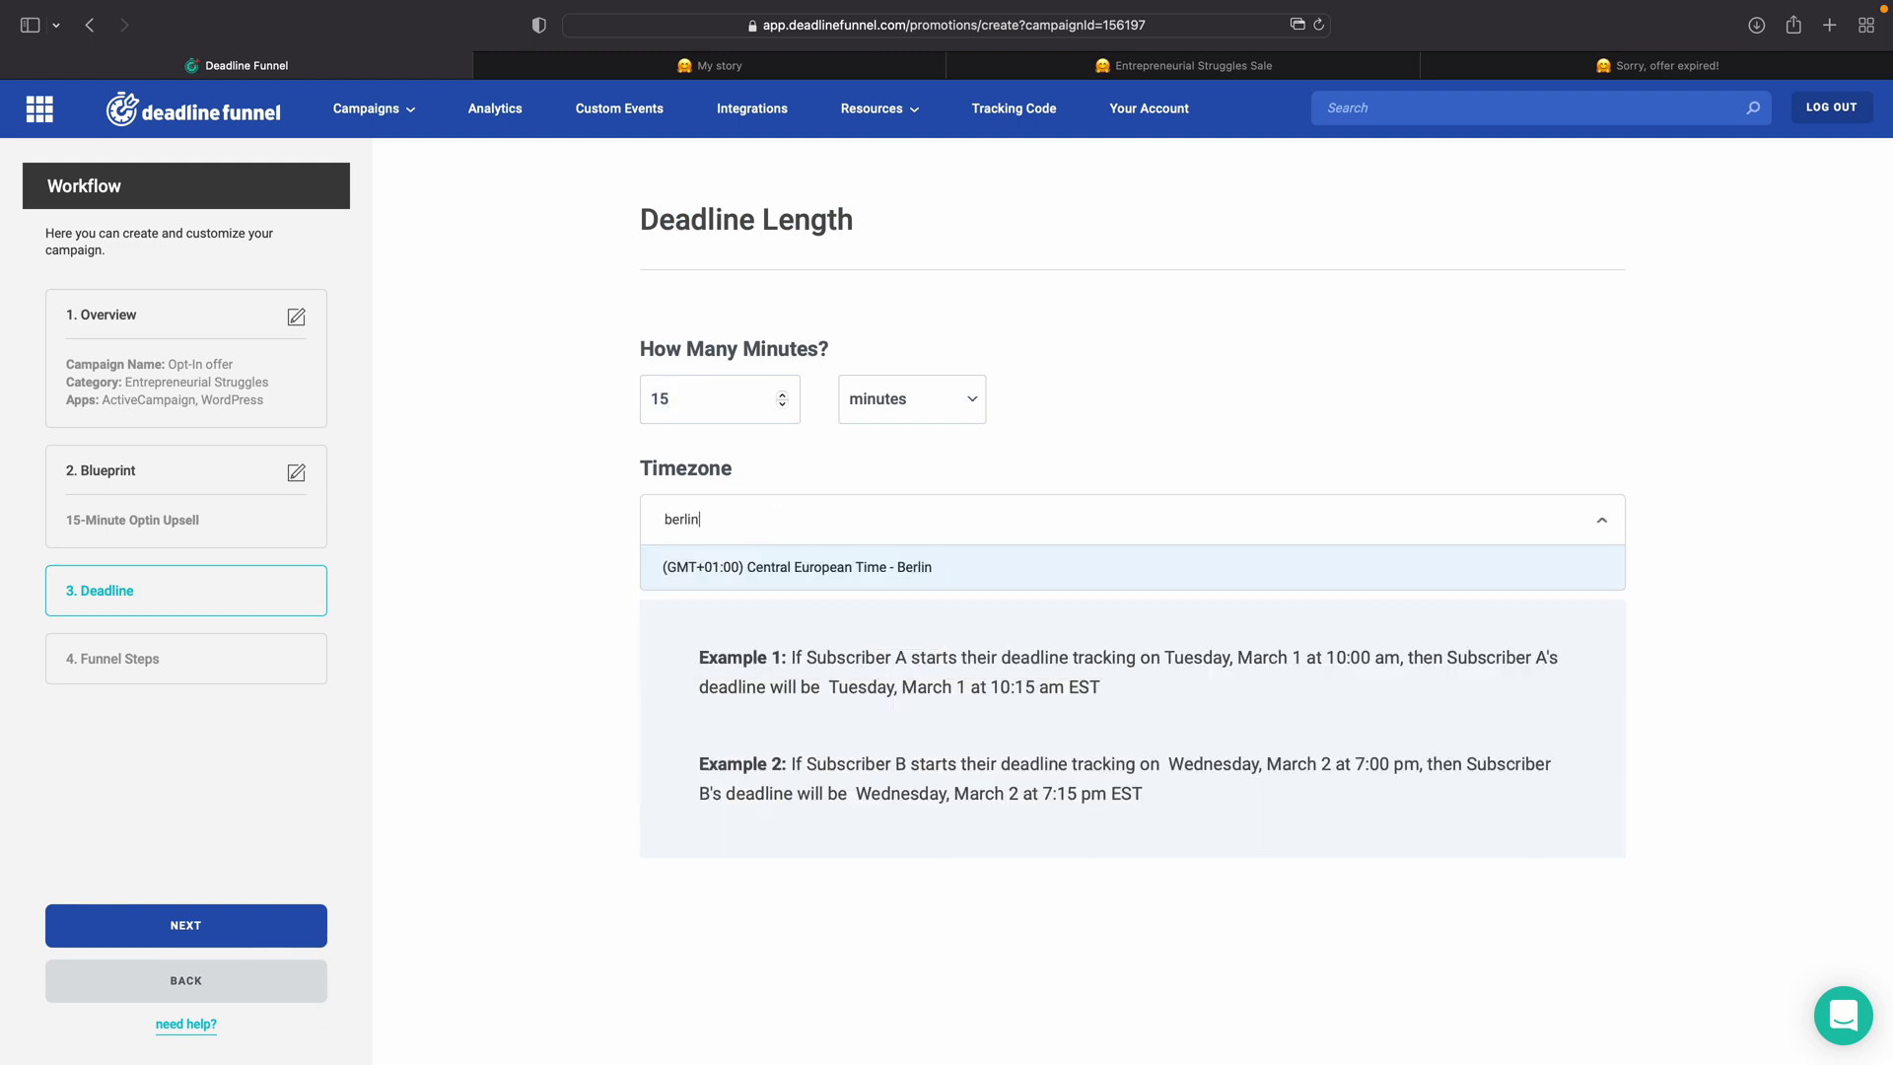
left_click(774, 569)
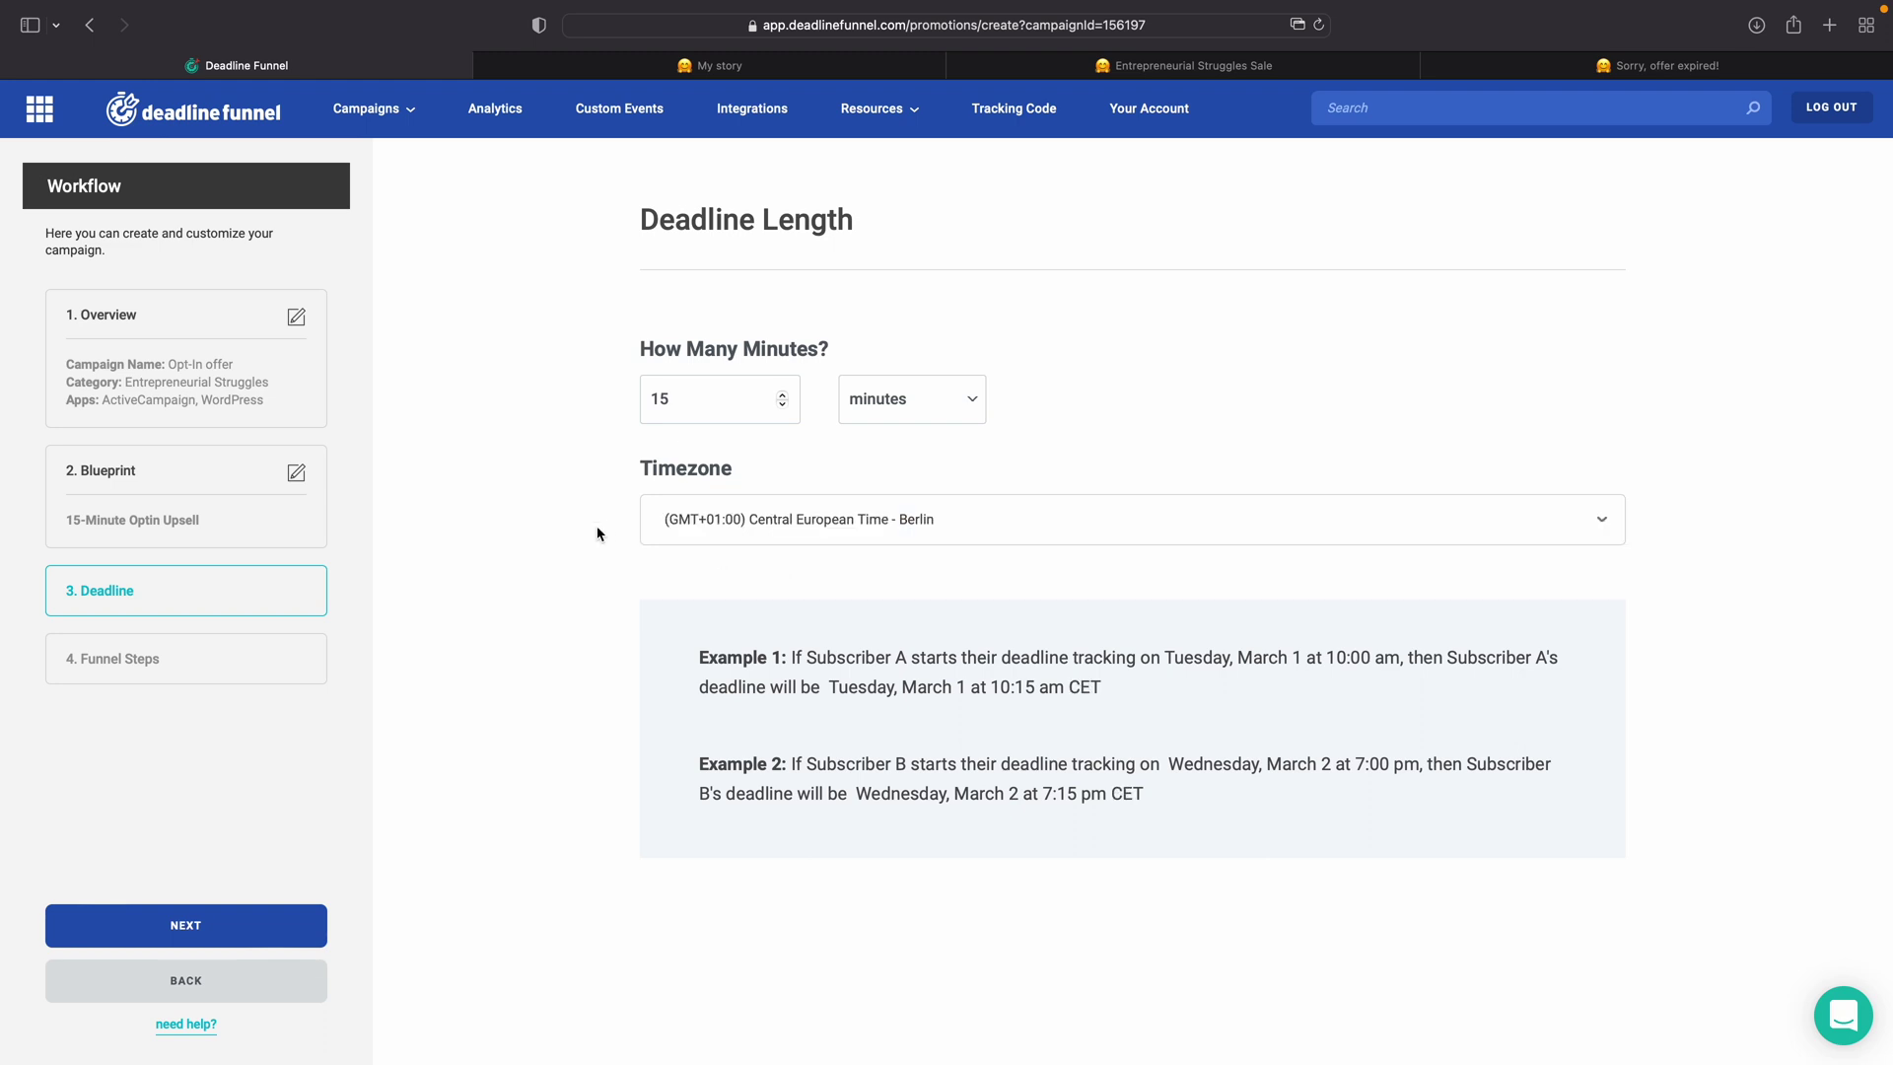
left_click(169, 928)
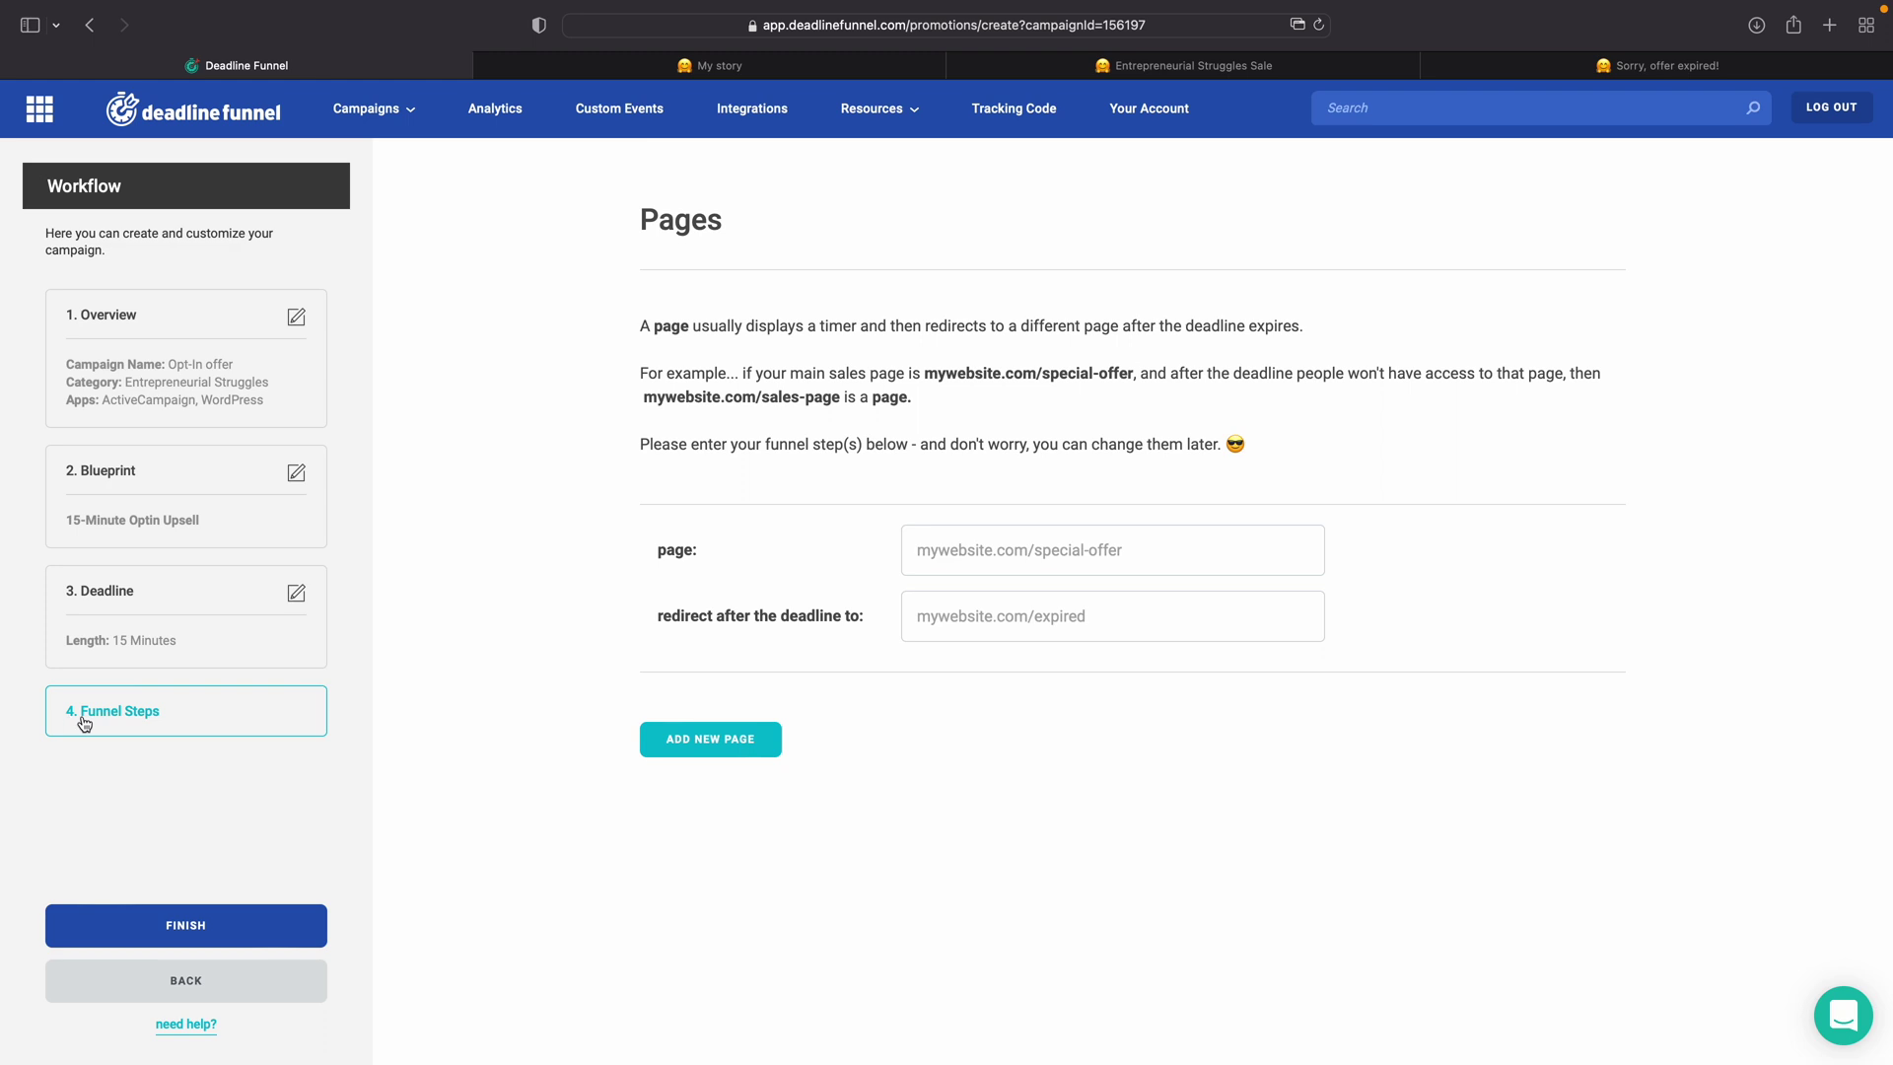
Step: Copy the published My story upsell page's URL and enter it as the campaign's page in Deadline Funnel
double_click(678, 223)
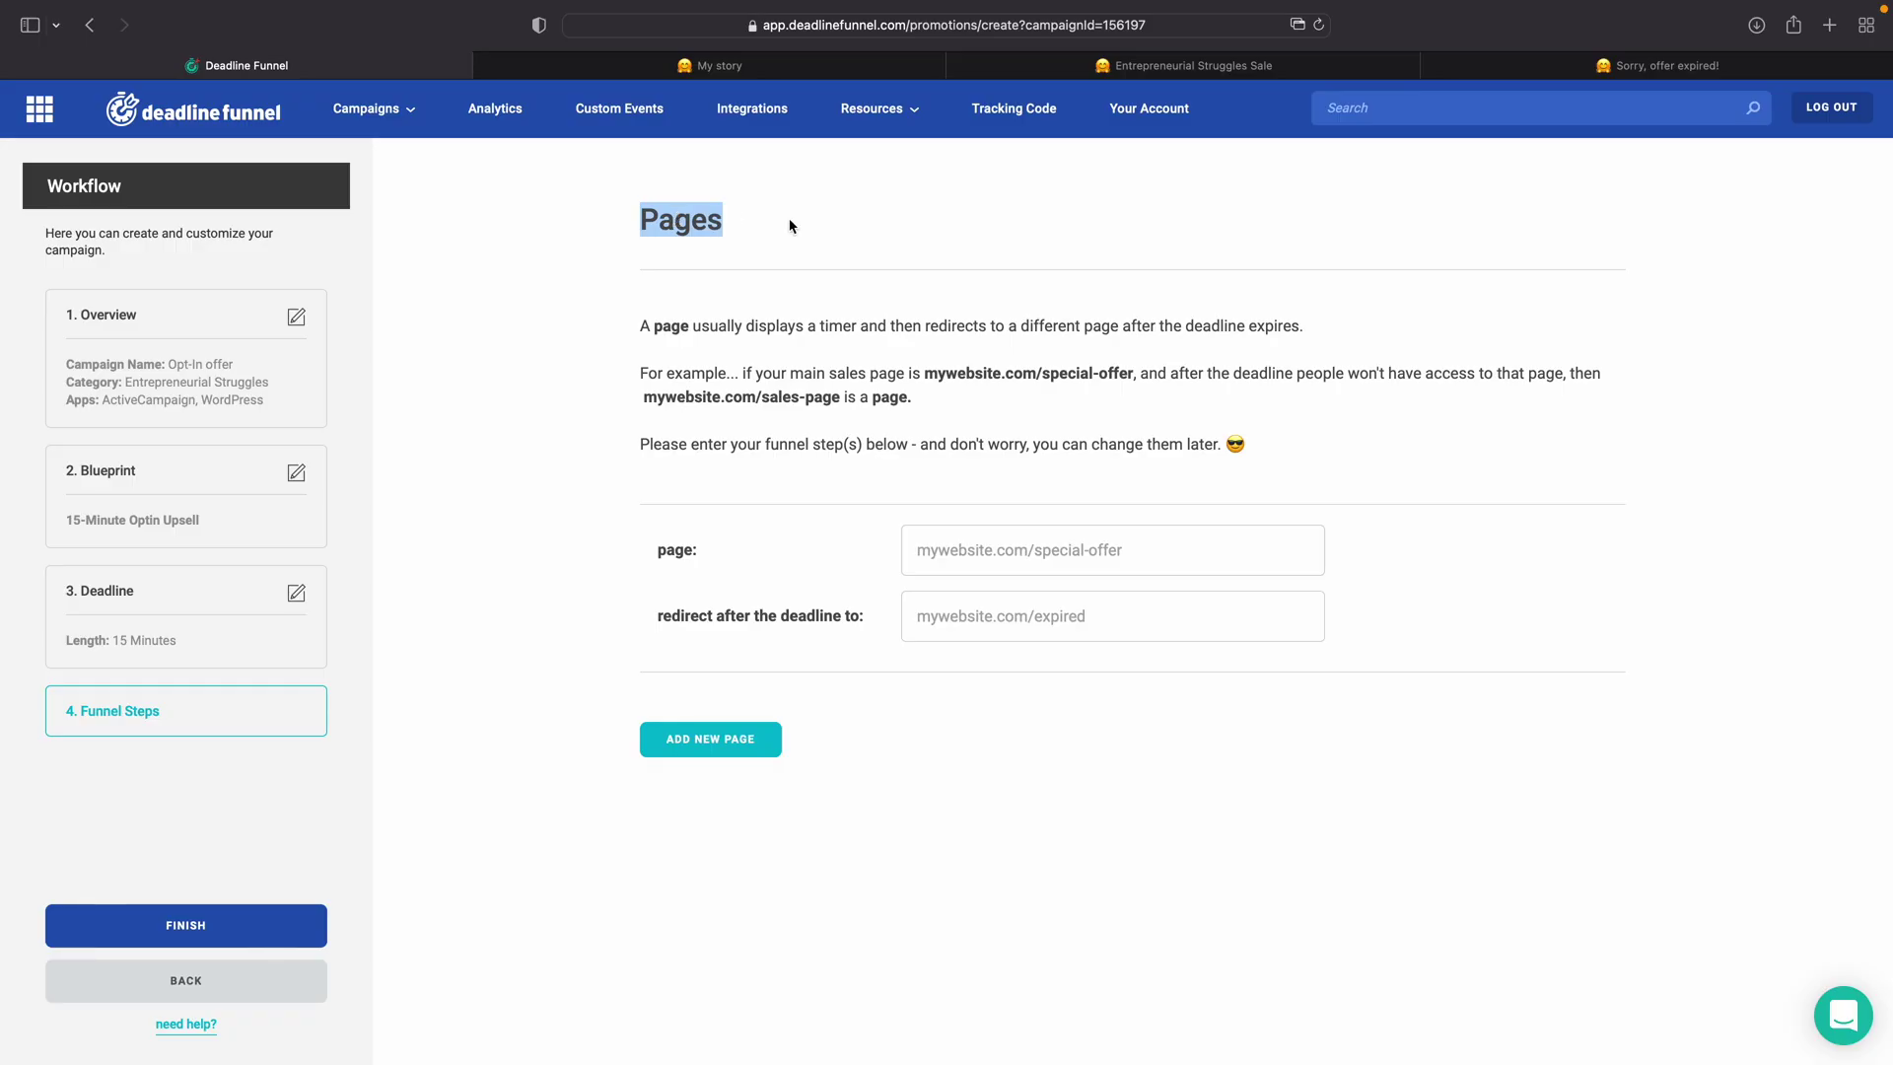
key("ctrl+Tab")
left_click(939, 25)
key("super+c")
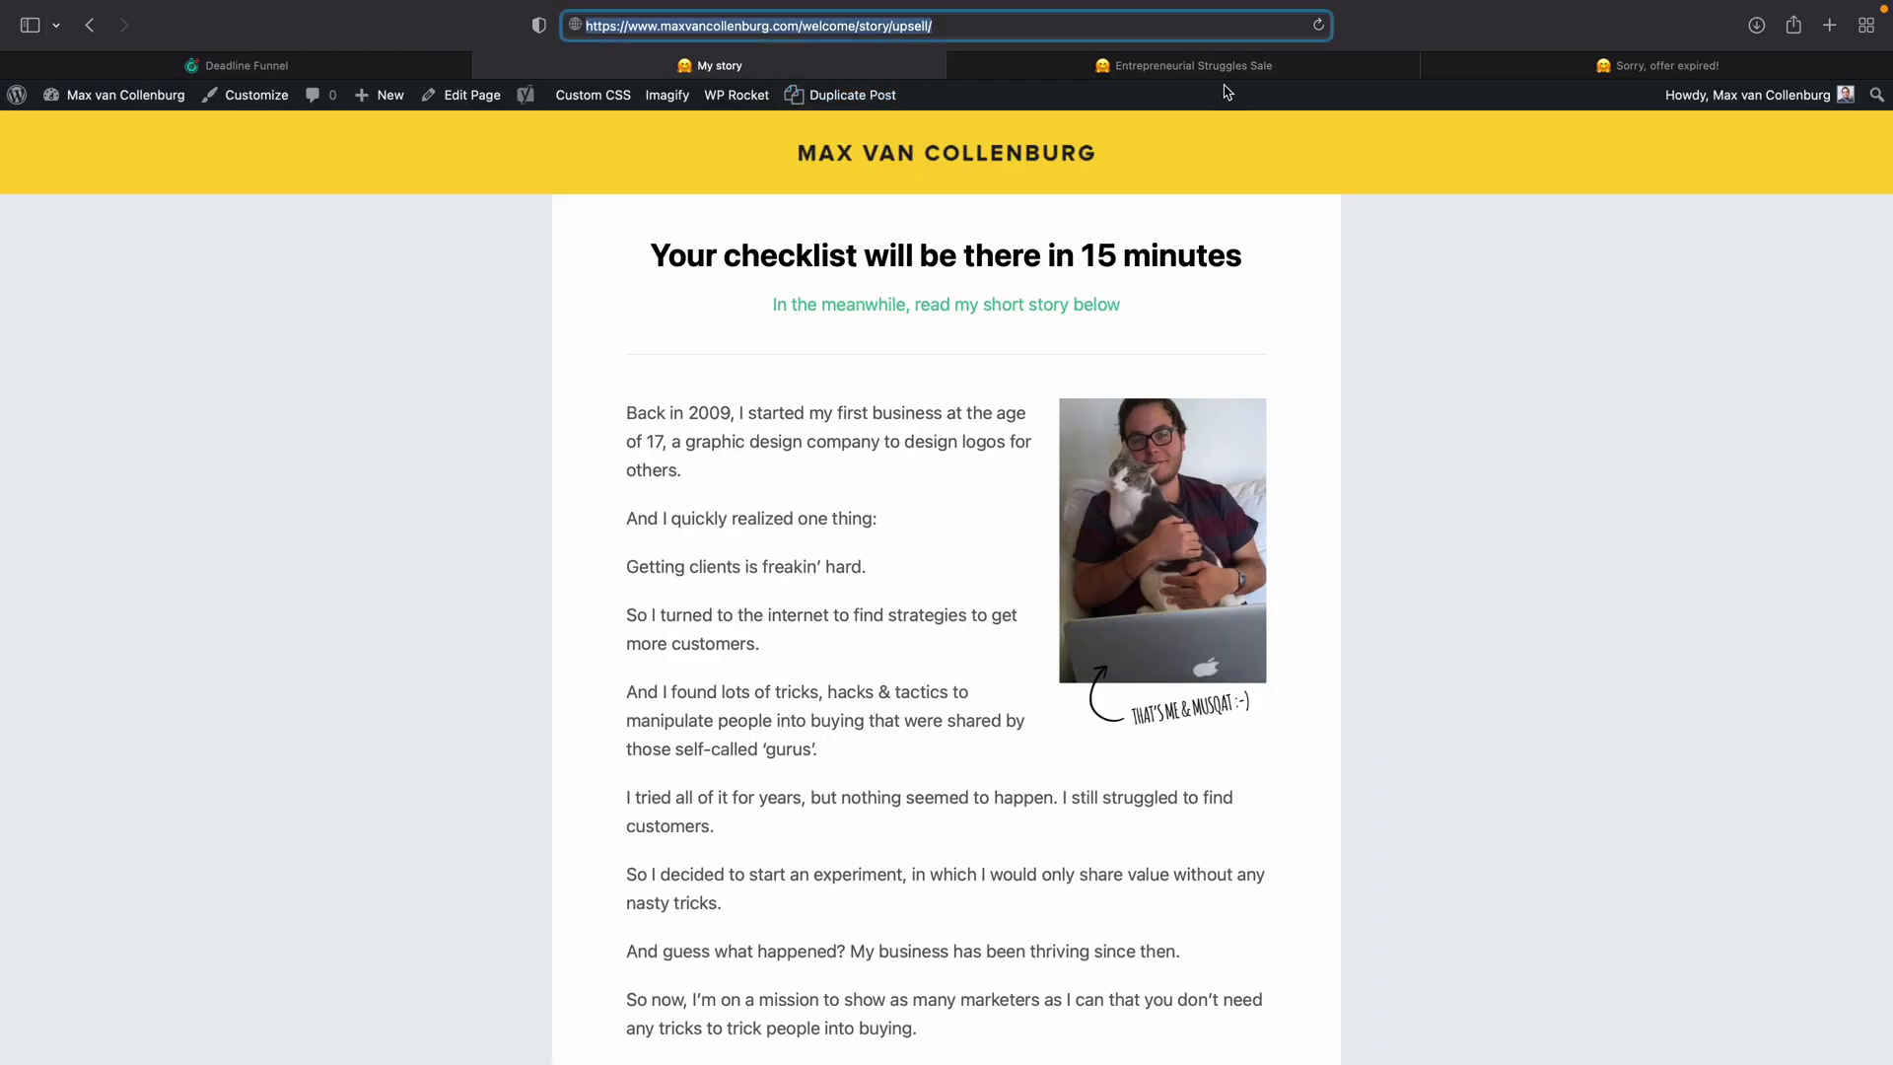
left_click(1223, 66)
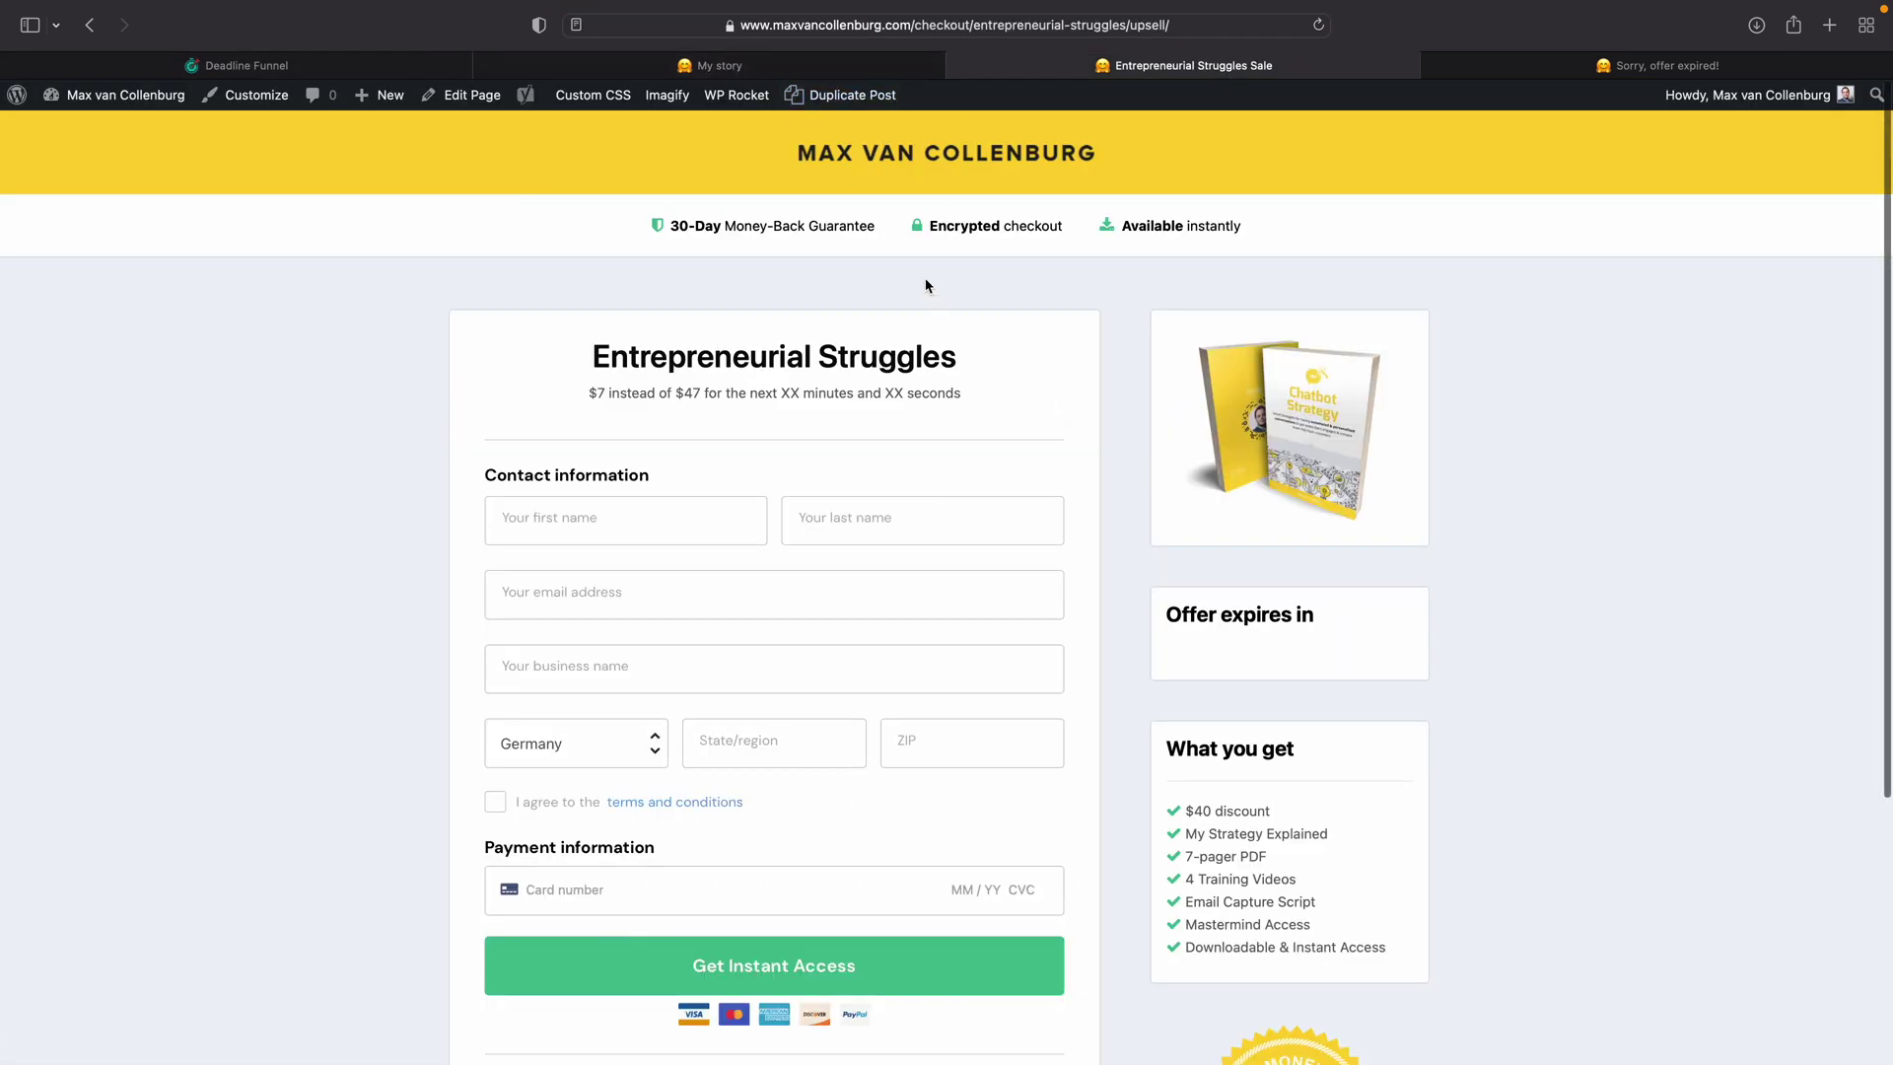
left_click(817, 57)
key("ctrl+shift+Tab")
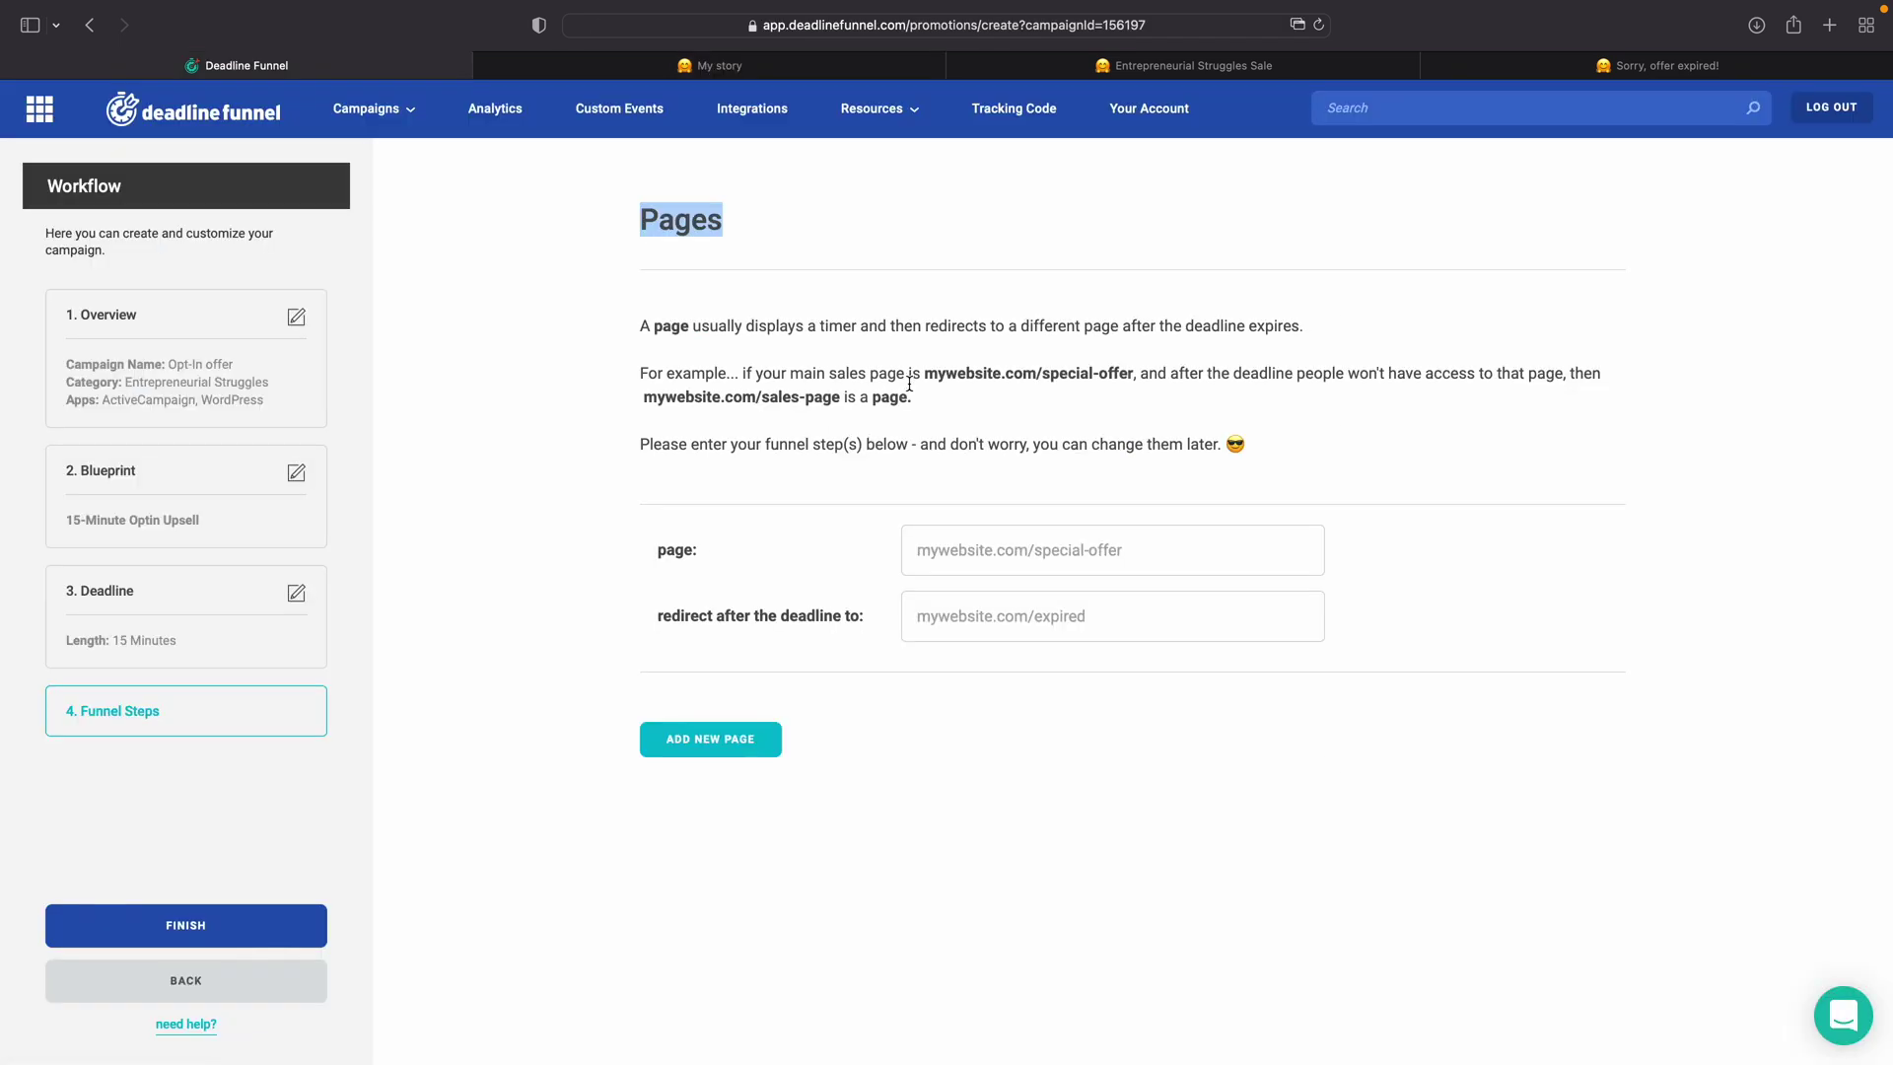
left_click(960, 550)
key("super+v")
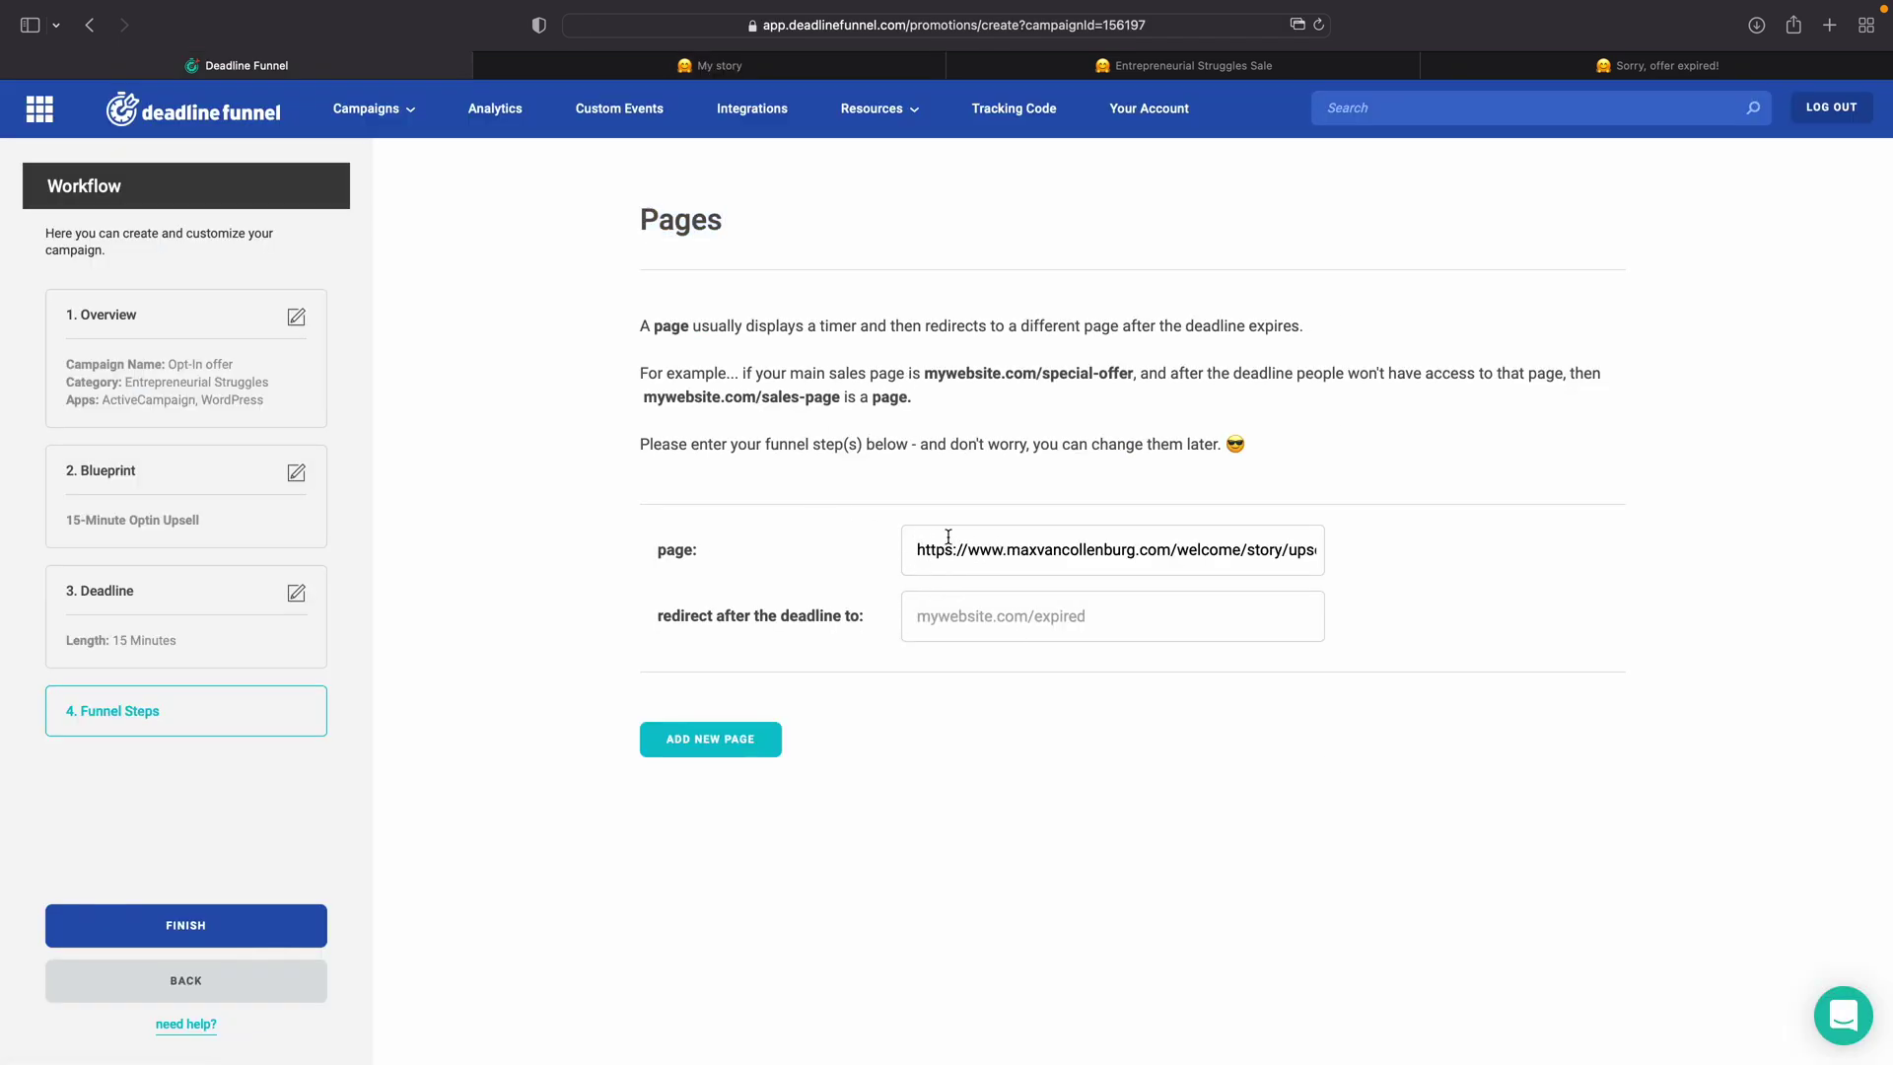
Step: Review the two P.S. sections at the end of the My story page and return to the Deadline Funnel page setup
key("ctrl+Tab")
scroll(670, 474, "down", 10)
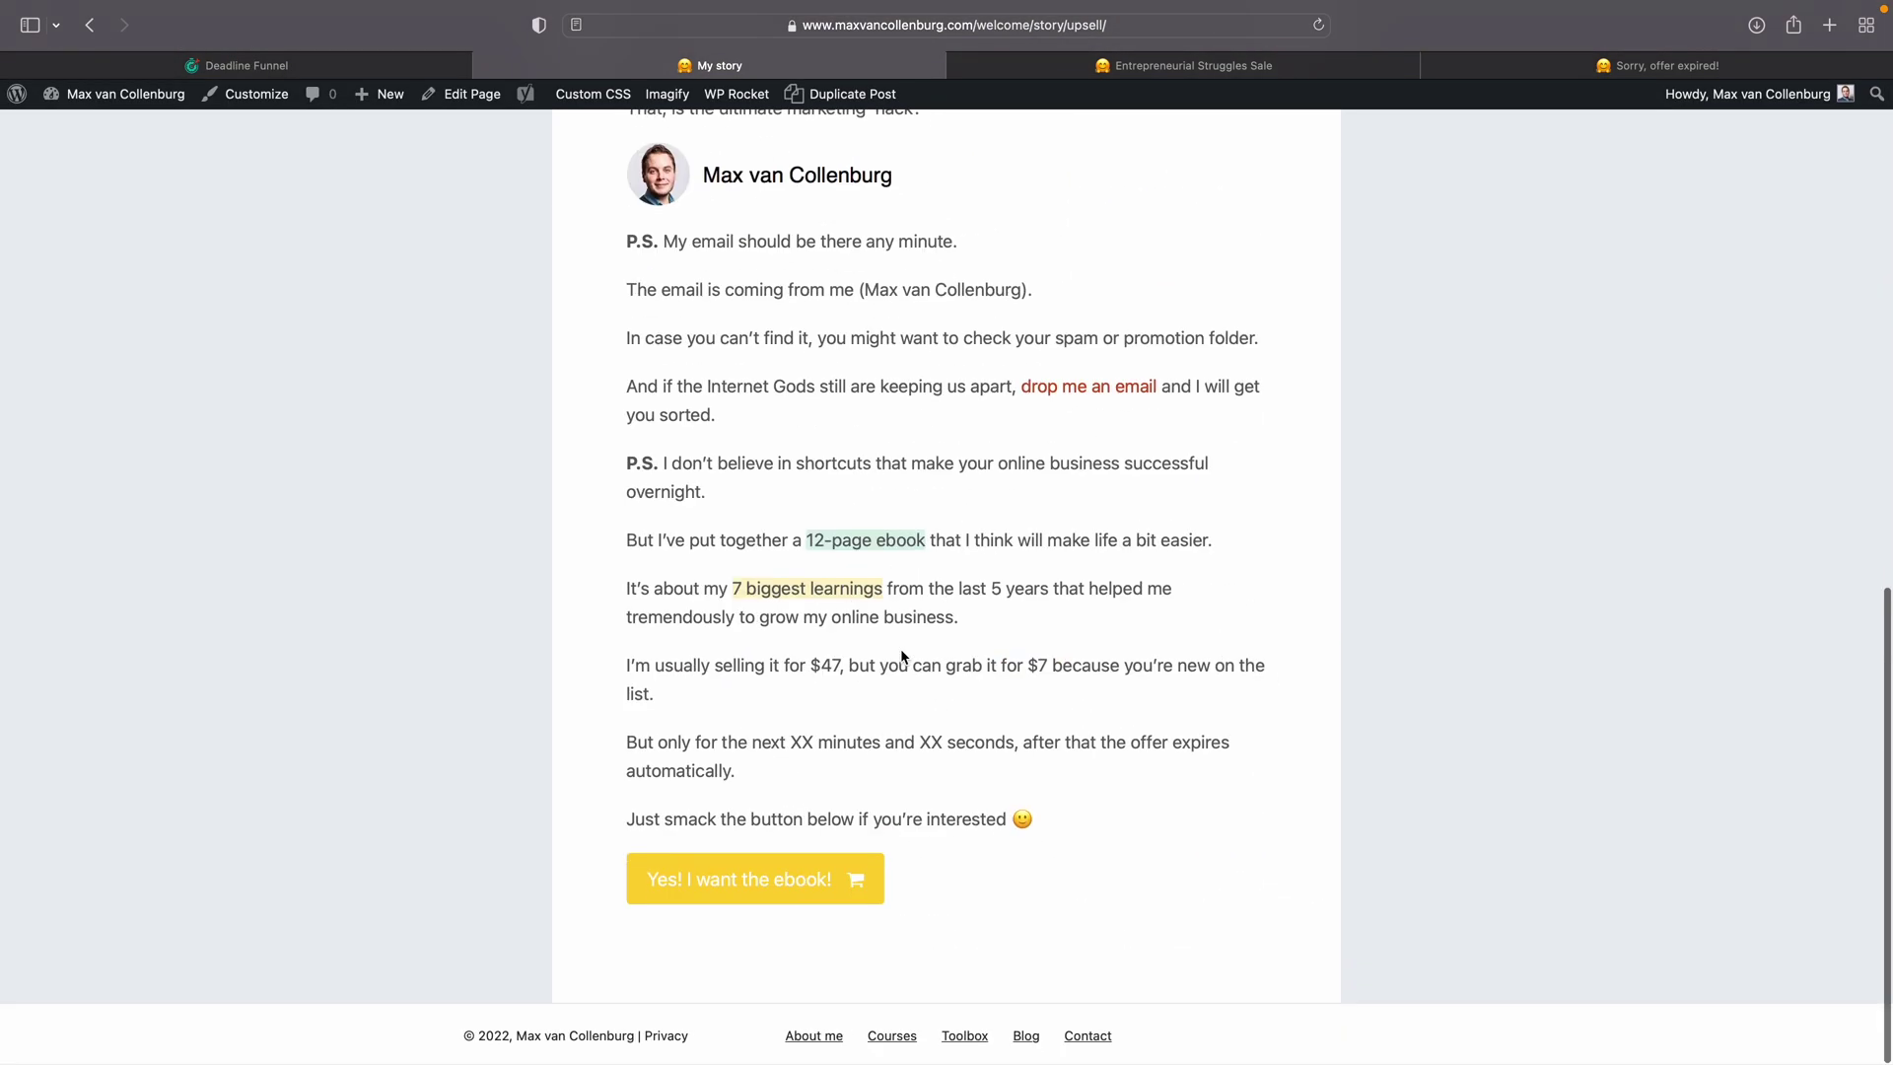
left_click_drag(629, 457, 944, 839)
left_click_drag(629, 245, 735, 418)
left_click(728, 325)
scroll(727, 304, "up", 7)
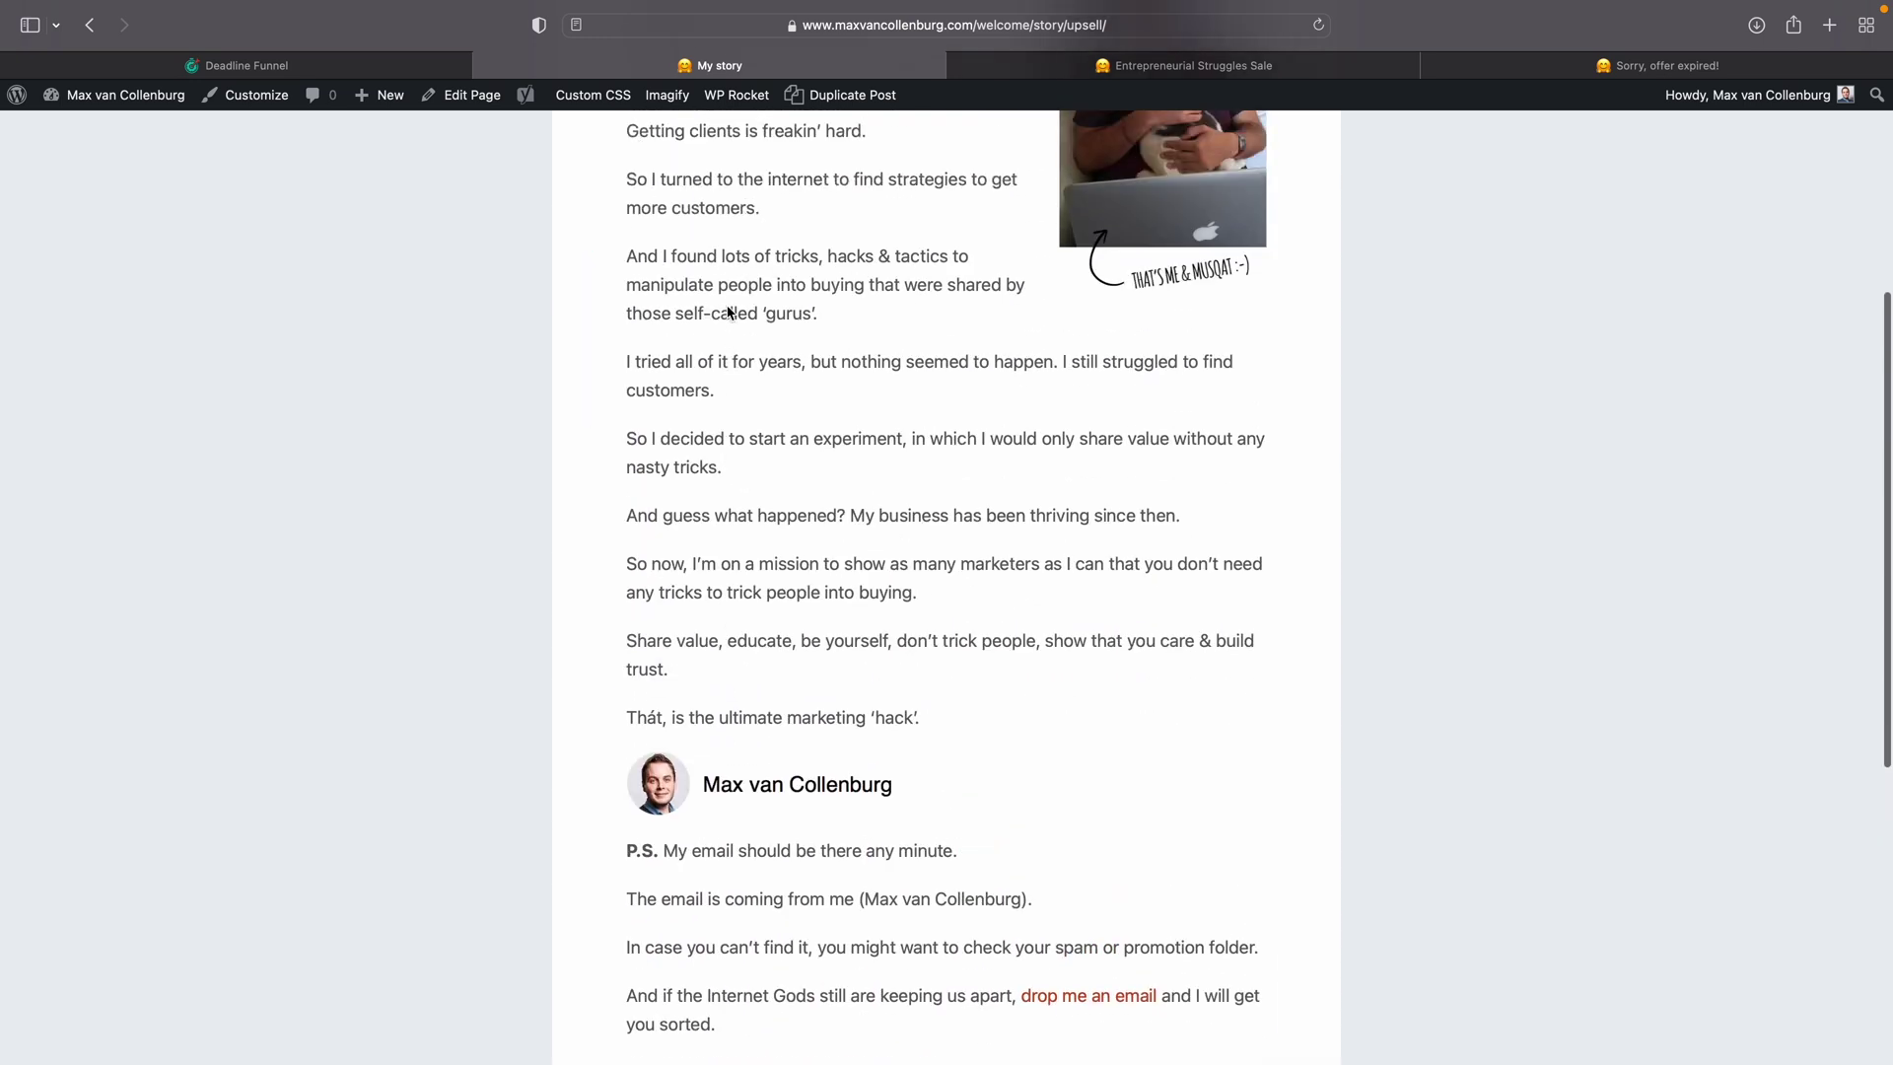
key("ctrl+shift+Tab")
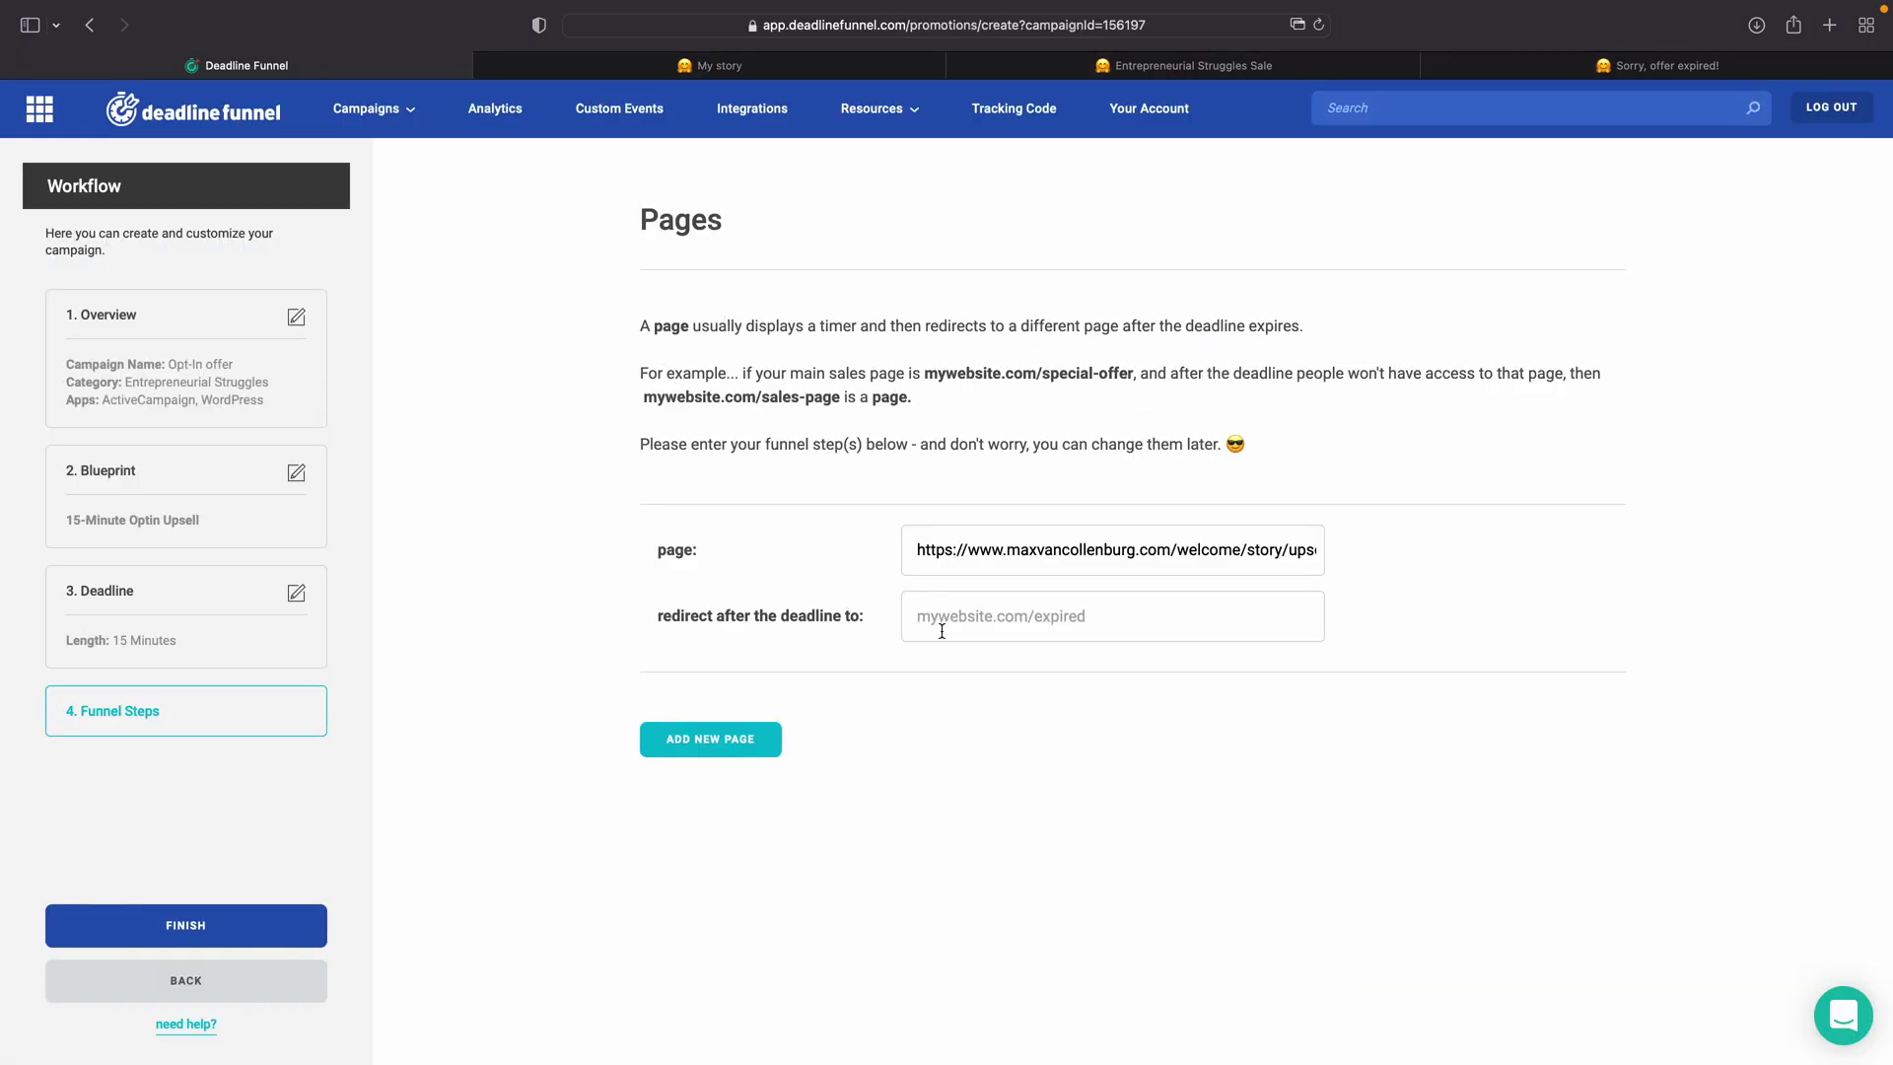
Step: Finish the campaign setup without a redirect URL and open the campaign's Pages list to check the page address
left_click(254, 943)
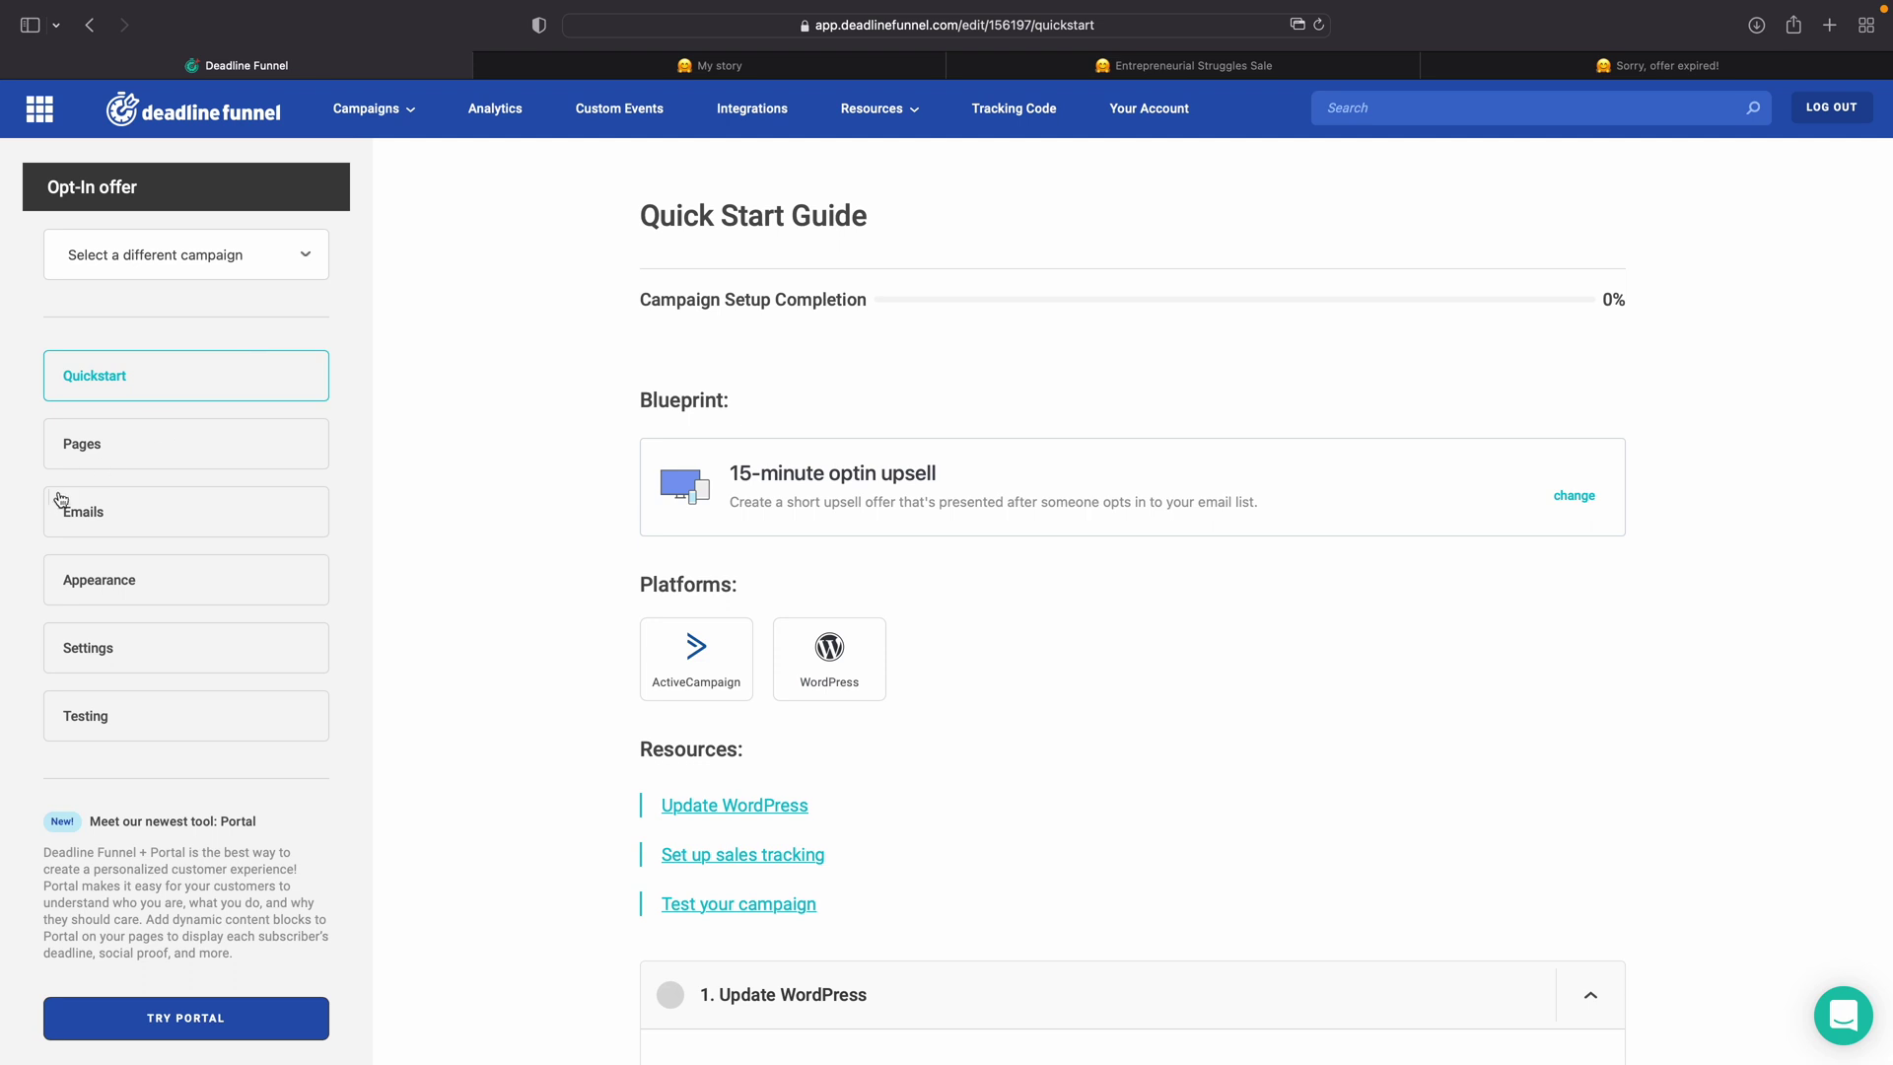
left_click(94, 453)
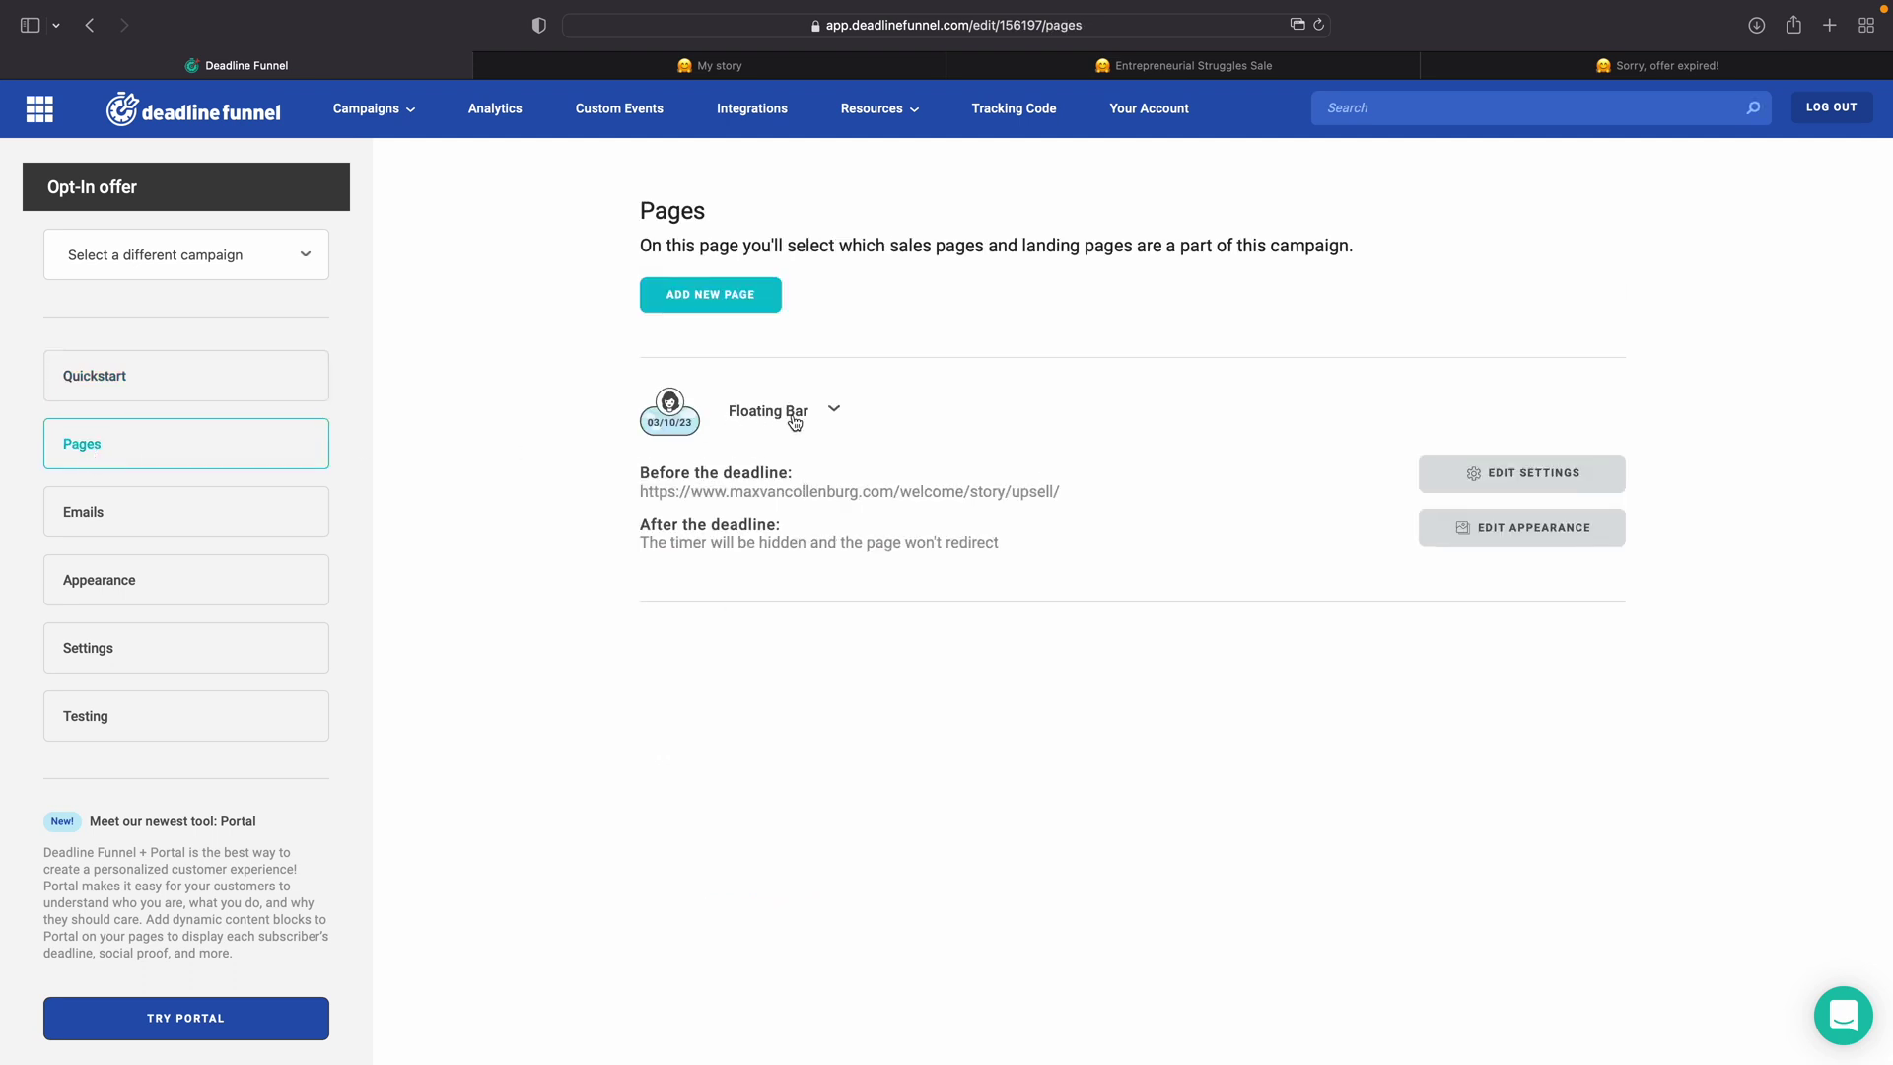
left_click_drag(659, 493, 1056, 490)
left_click(1039, 490)
Step: Reload the My story page and examine its countdown bar, the P.S. sections and the XX minutes and seconds placeholders
key("ctrl+Tab")
key("super+r")
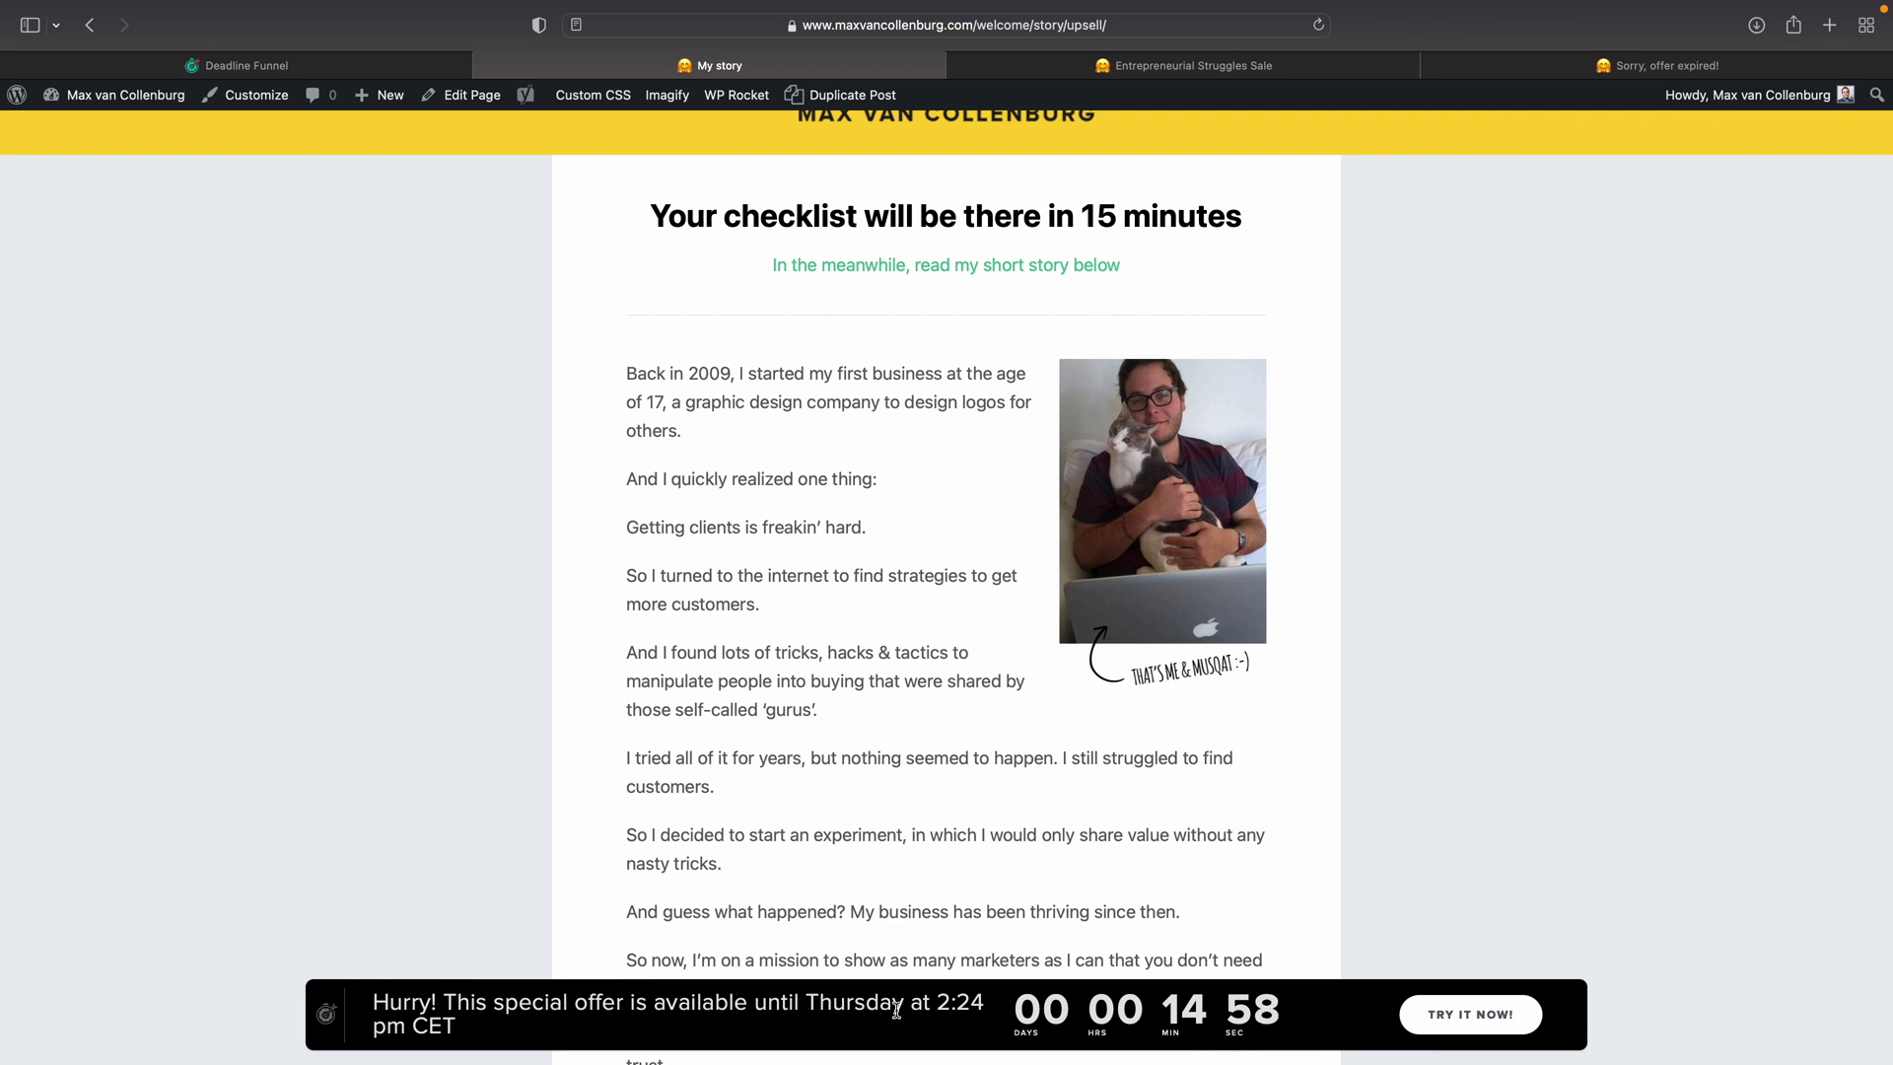
scroll(747, 862, "down", 10)
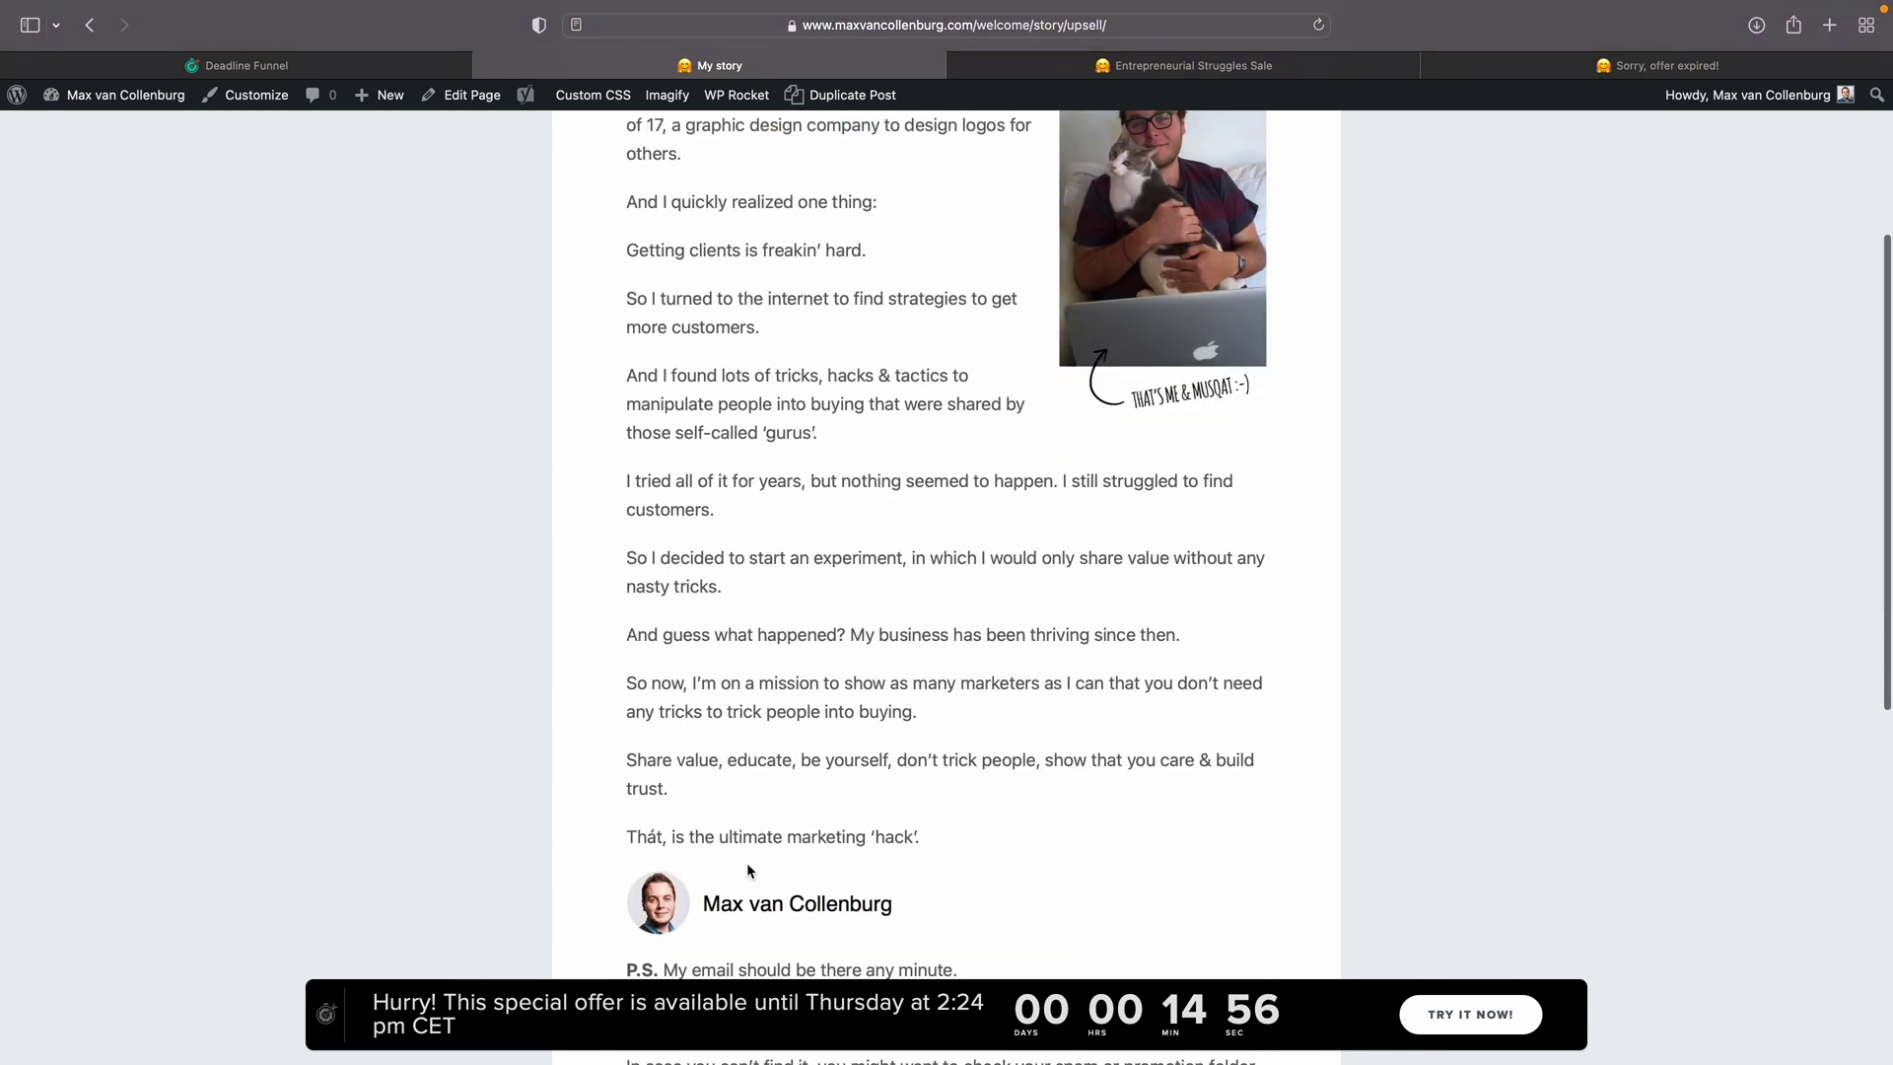
scroll(747, 867, "down", 4)
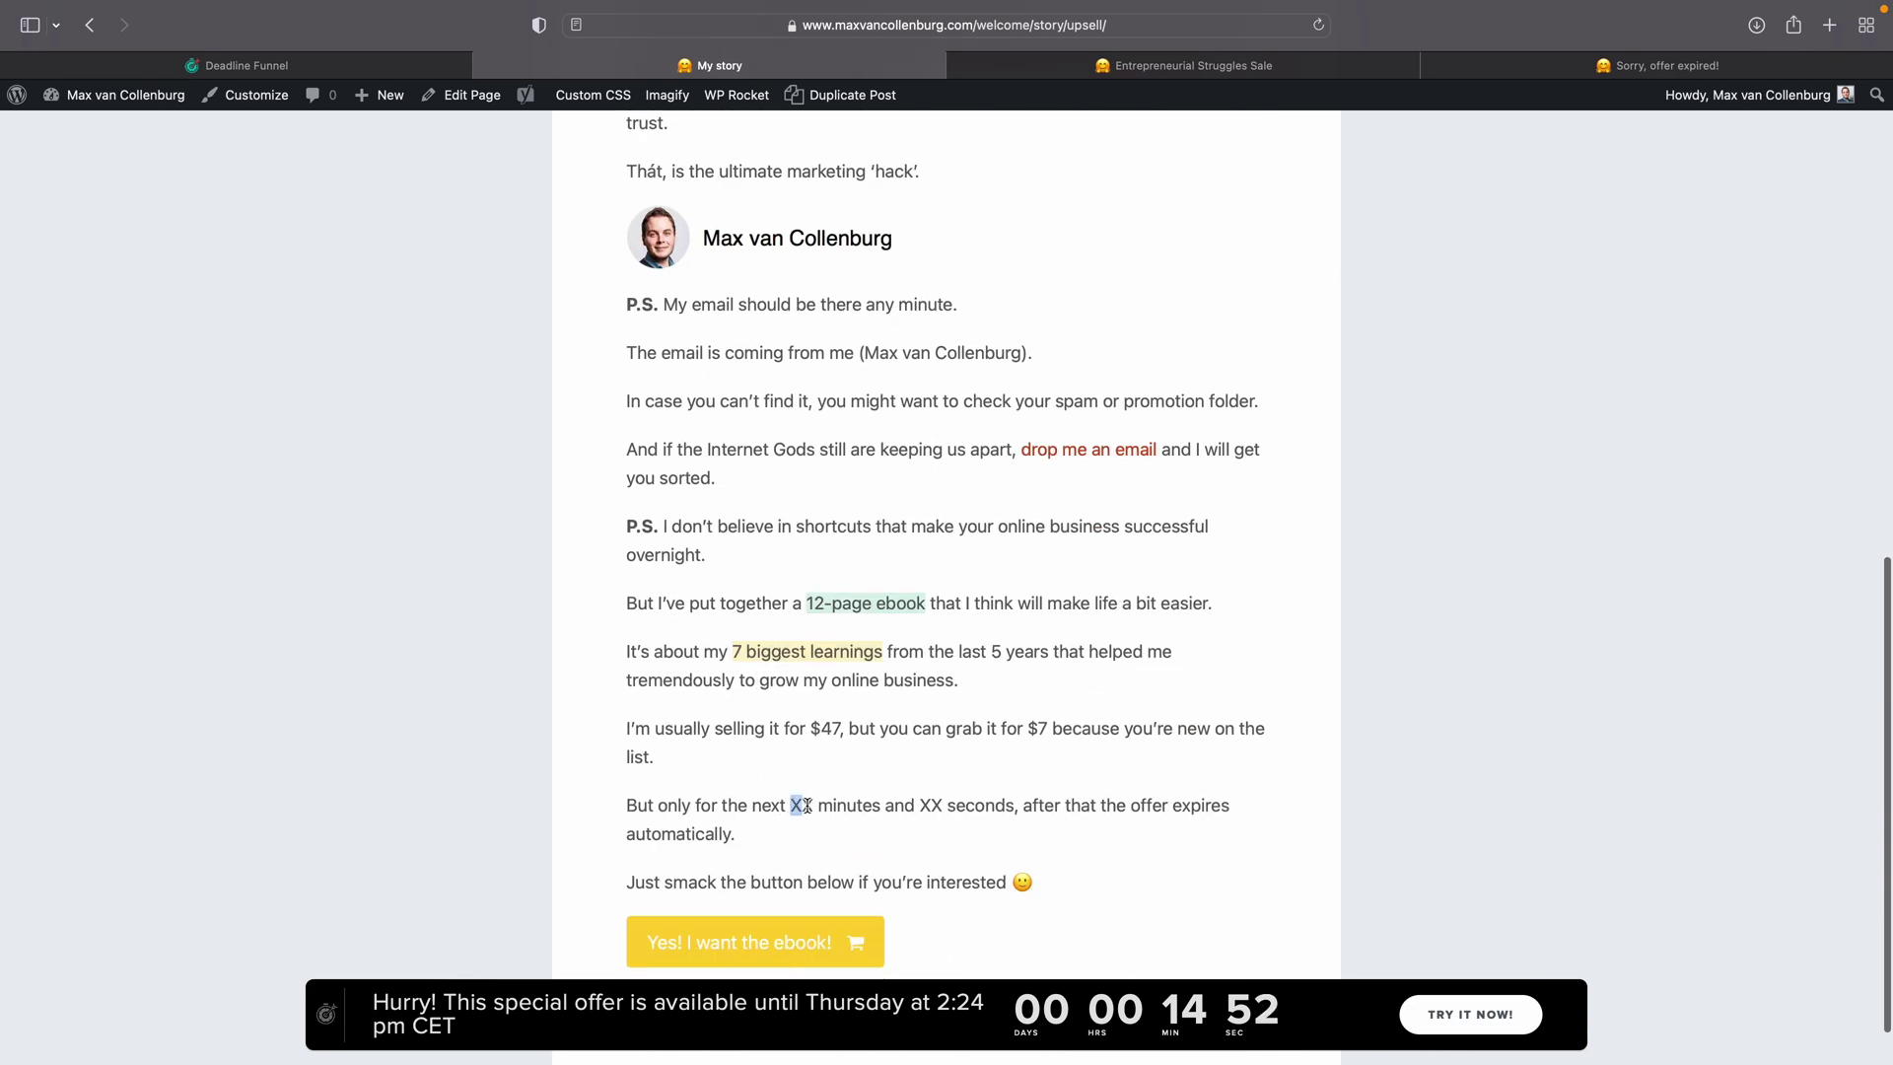
left_click(947, 804)
left_click_drag(1015, 806, 875, 808)
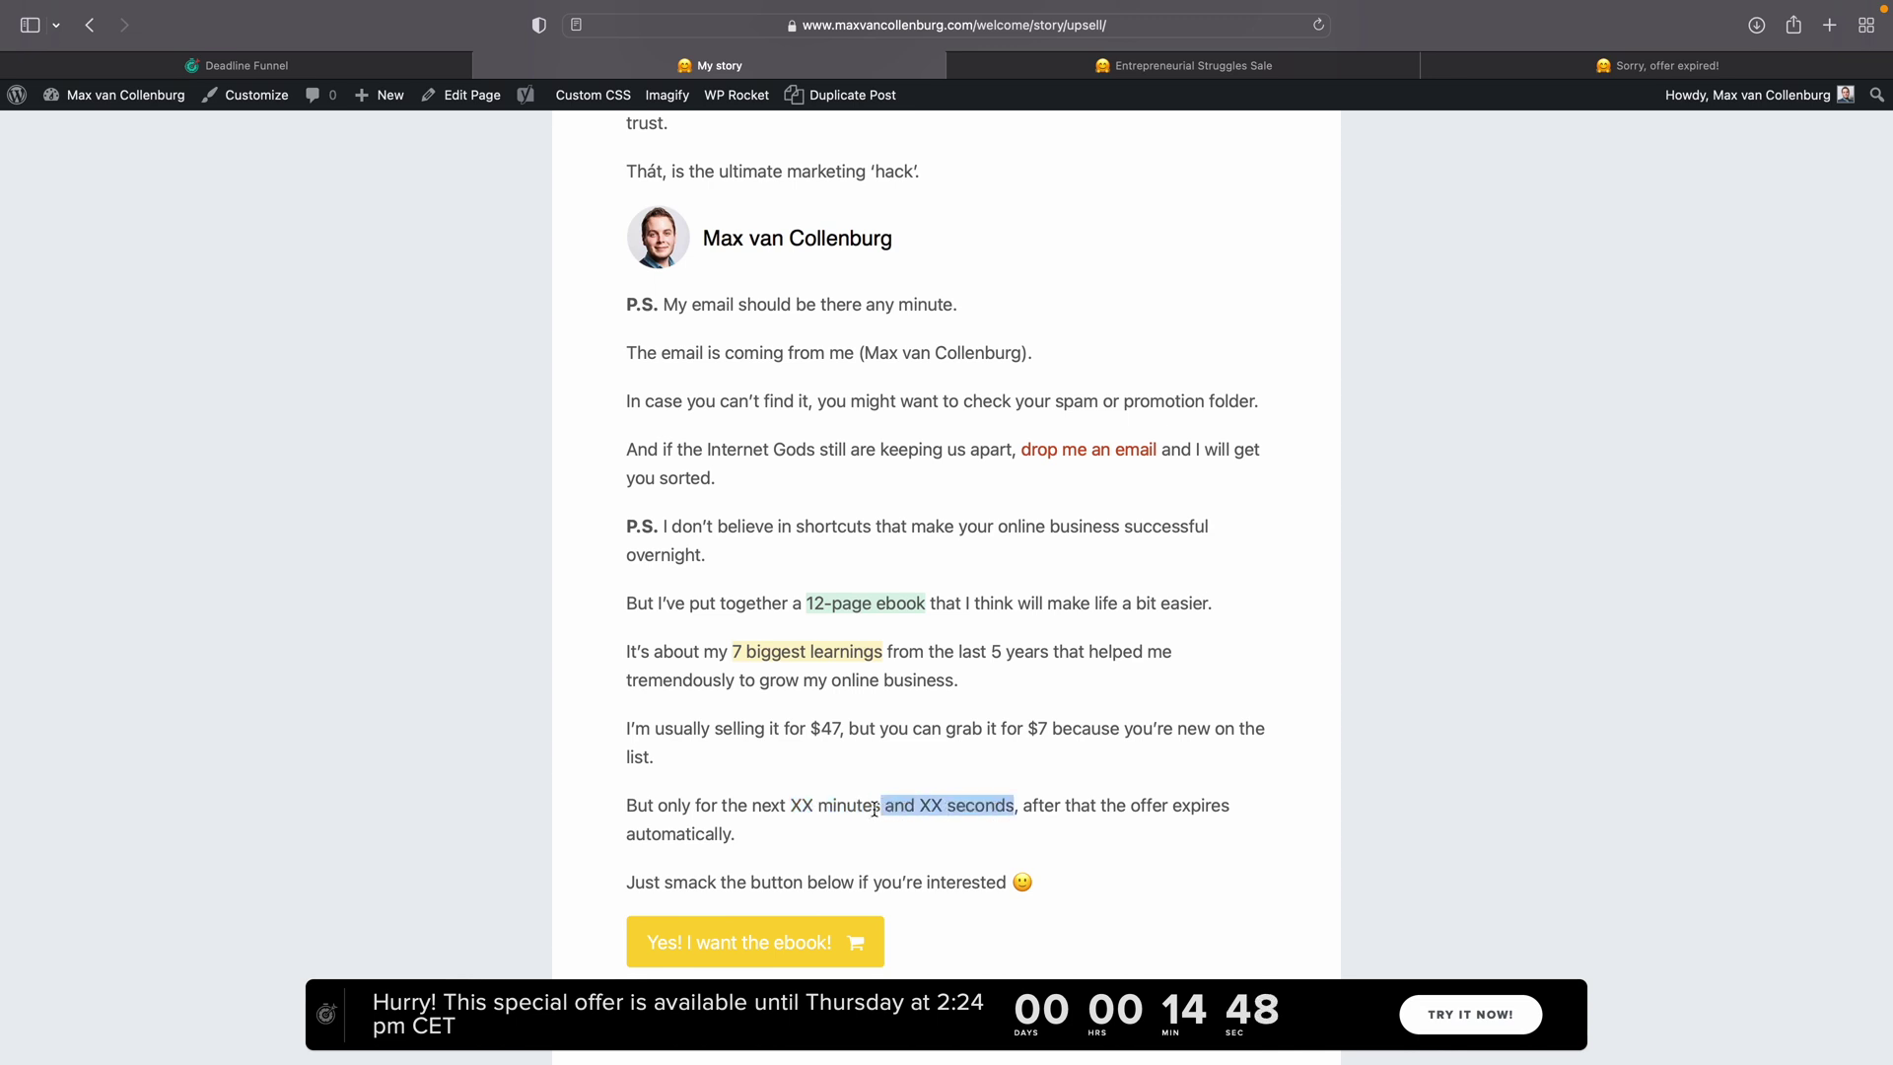
left_click(803, 808)
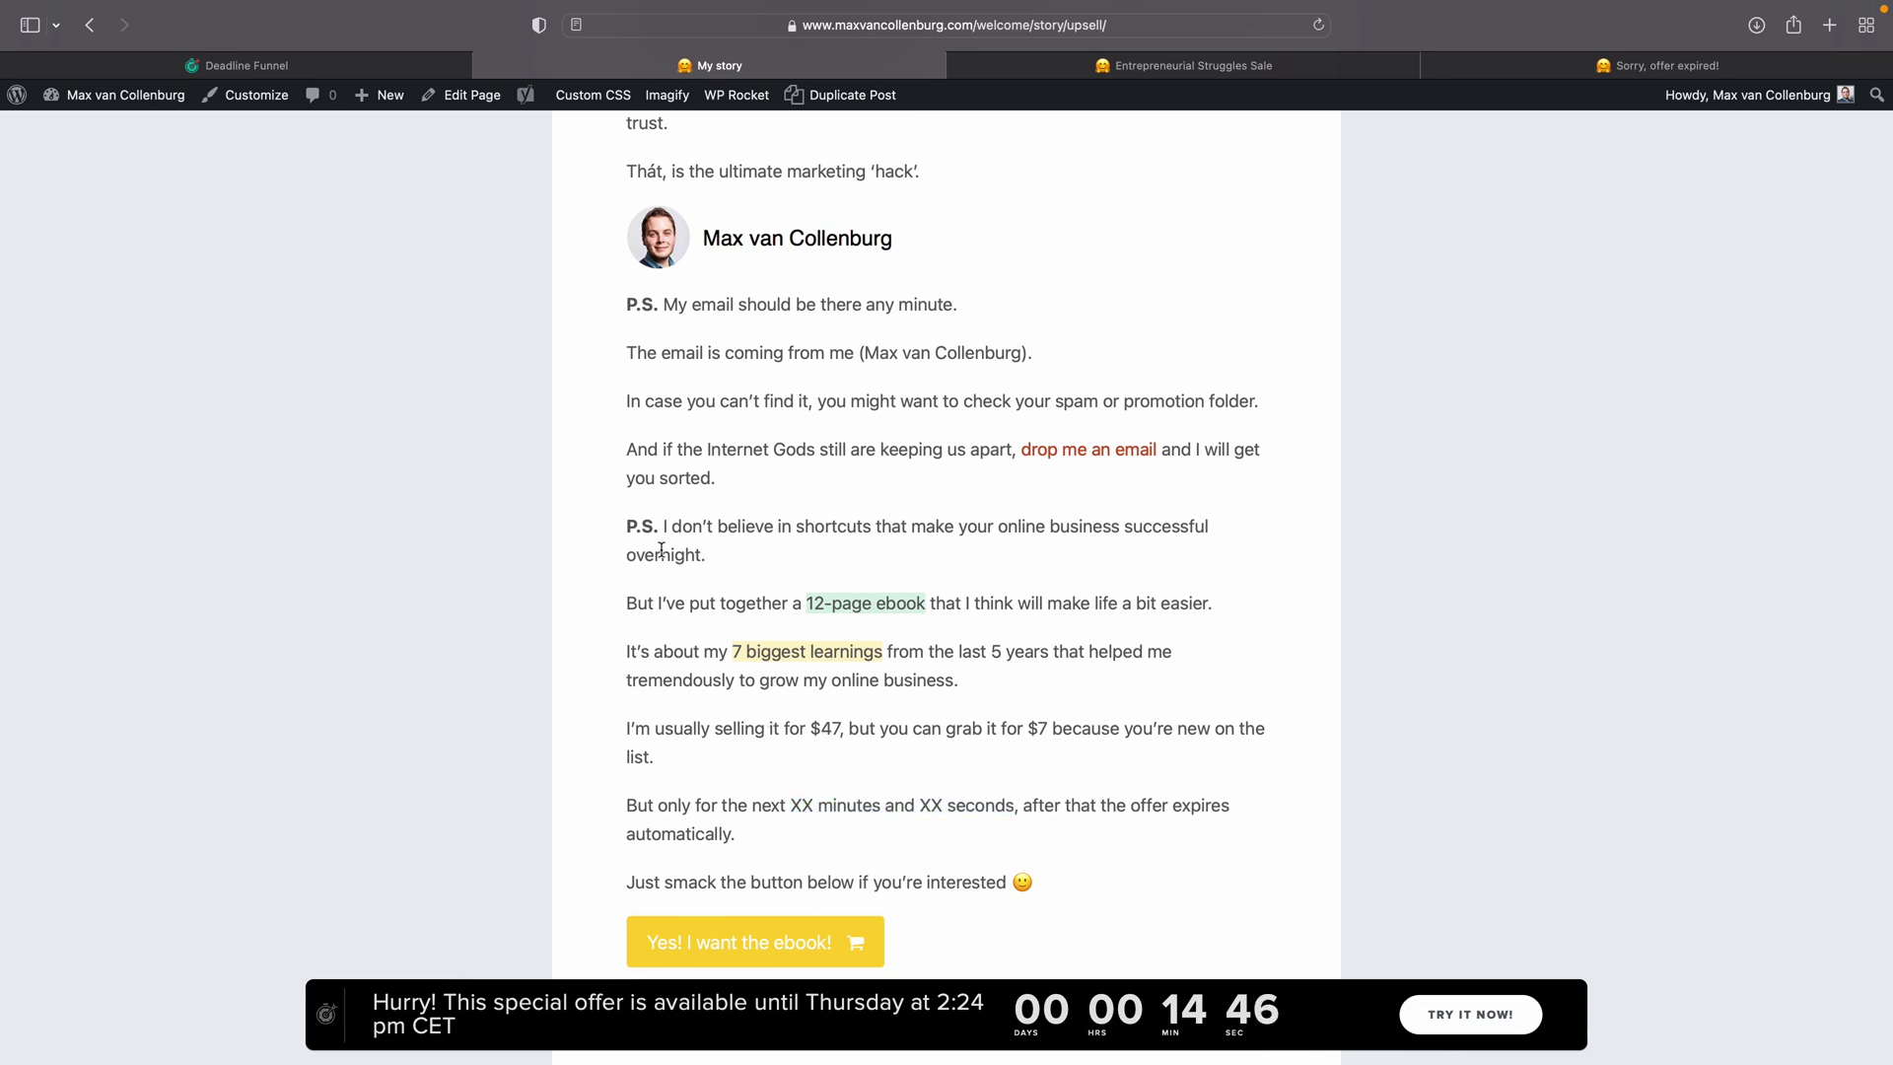
left_click_drag(628, 525, 624, 300)
left_click(624, 300)
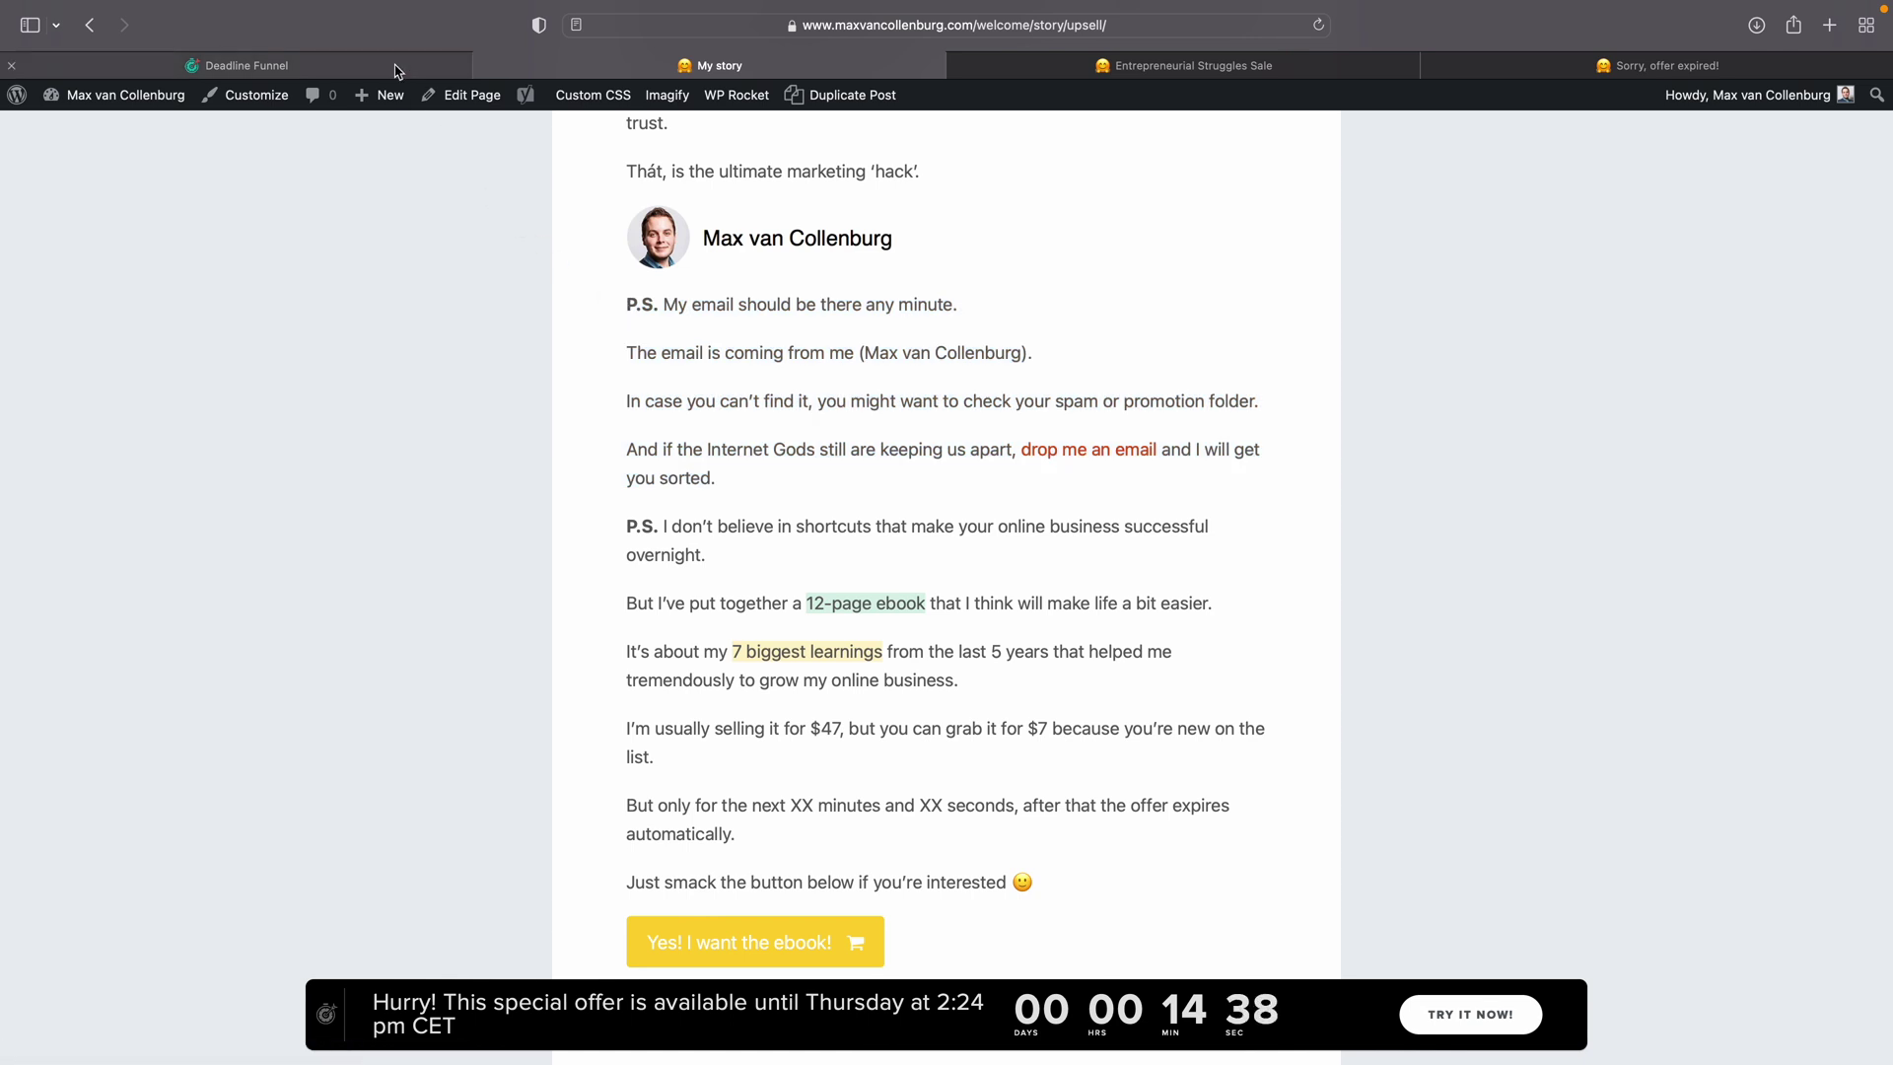
Step: Open the My story page for editing and give the first P.S. text block the extra class name "deadlineafter"
mouse_move(397, 71)
left_click(467, 98)
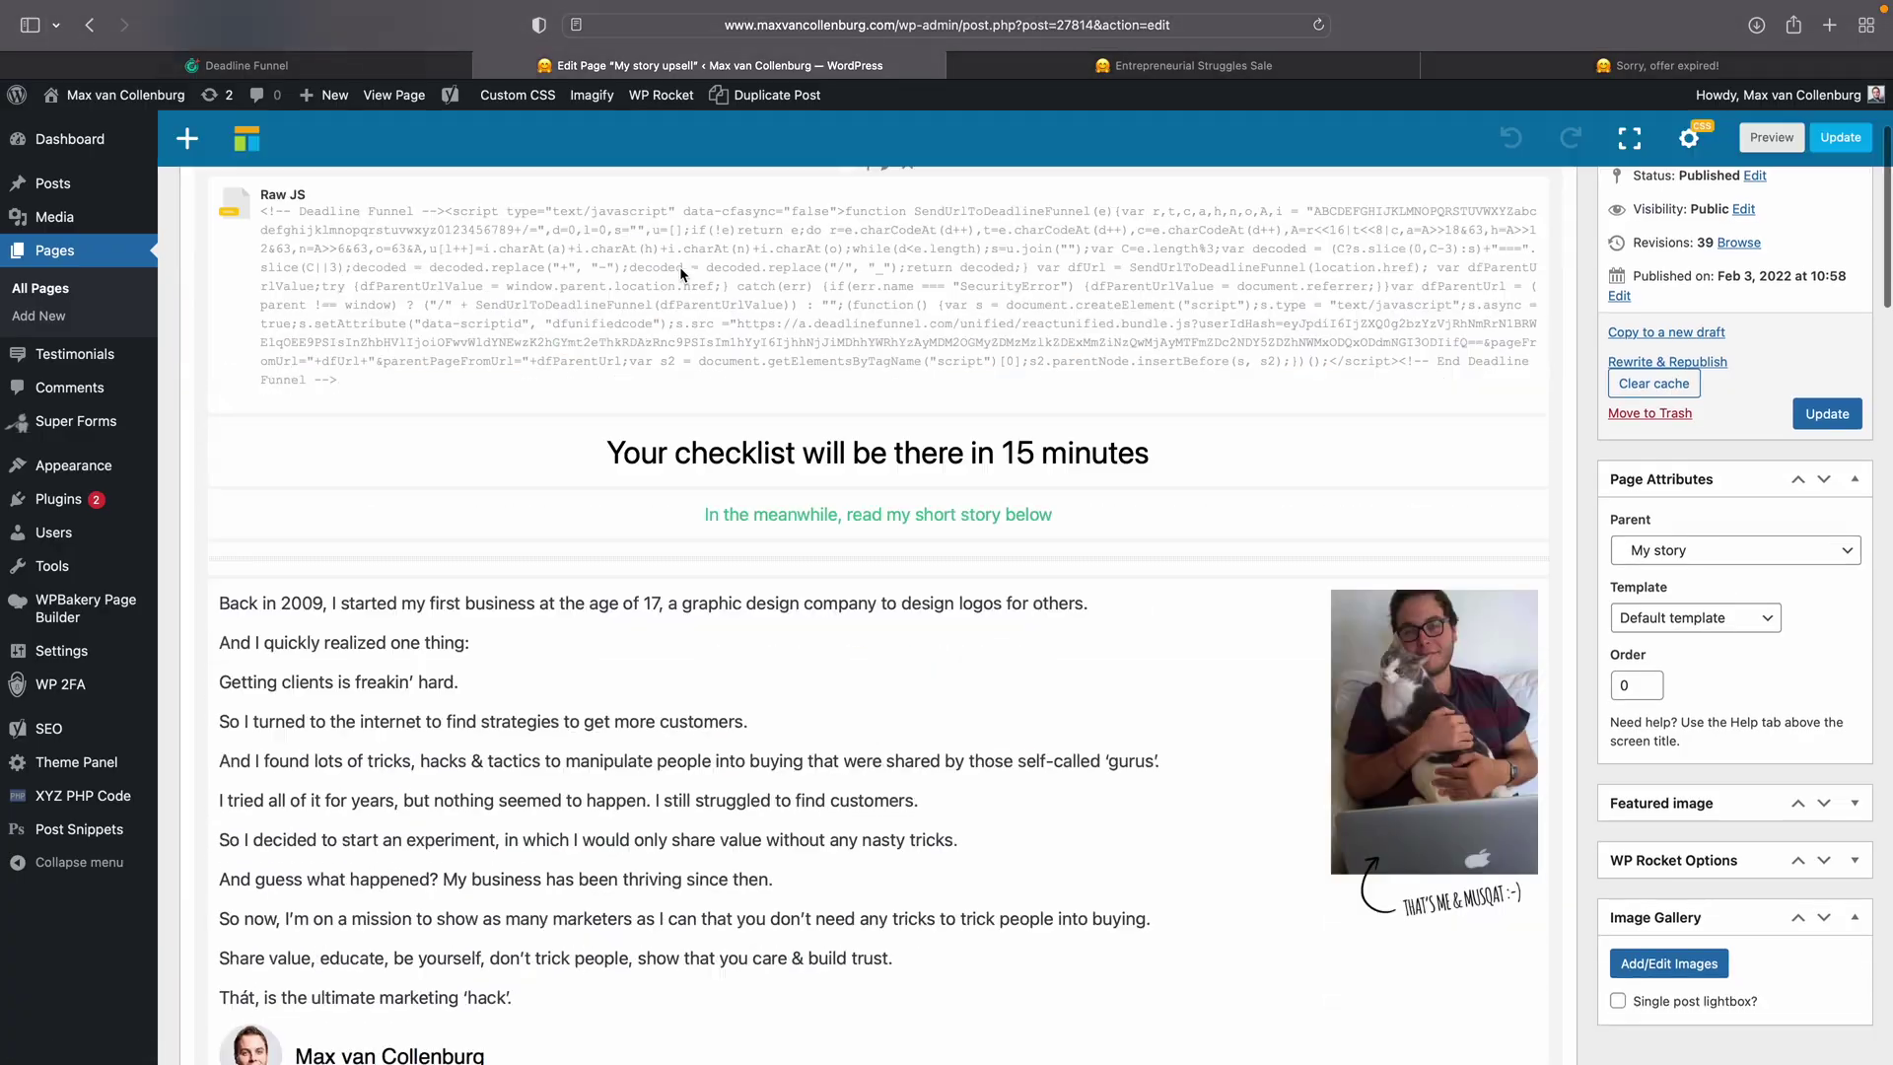
scroll(680, 274, "down", 10)
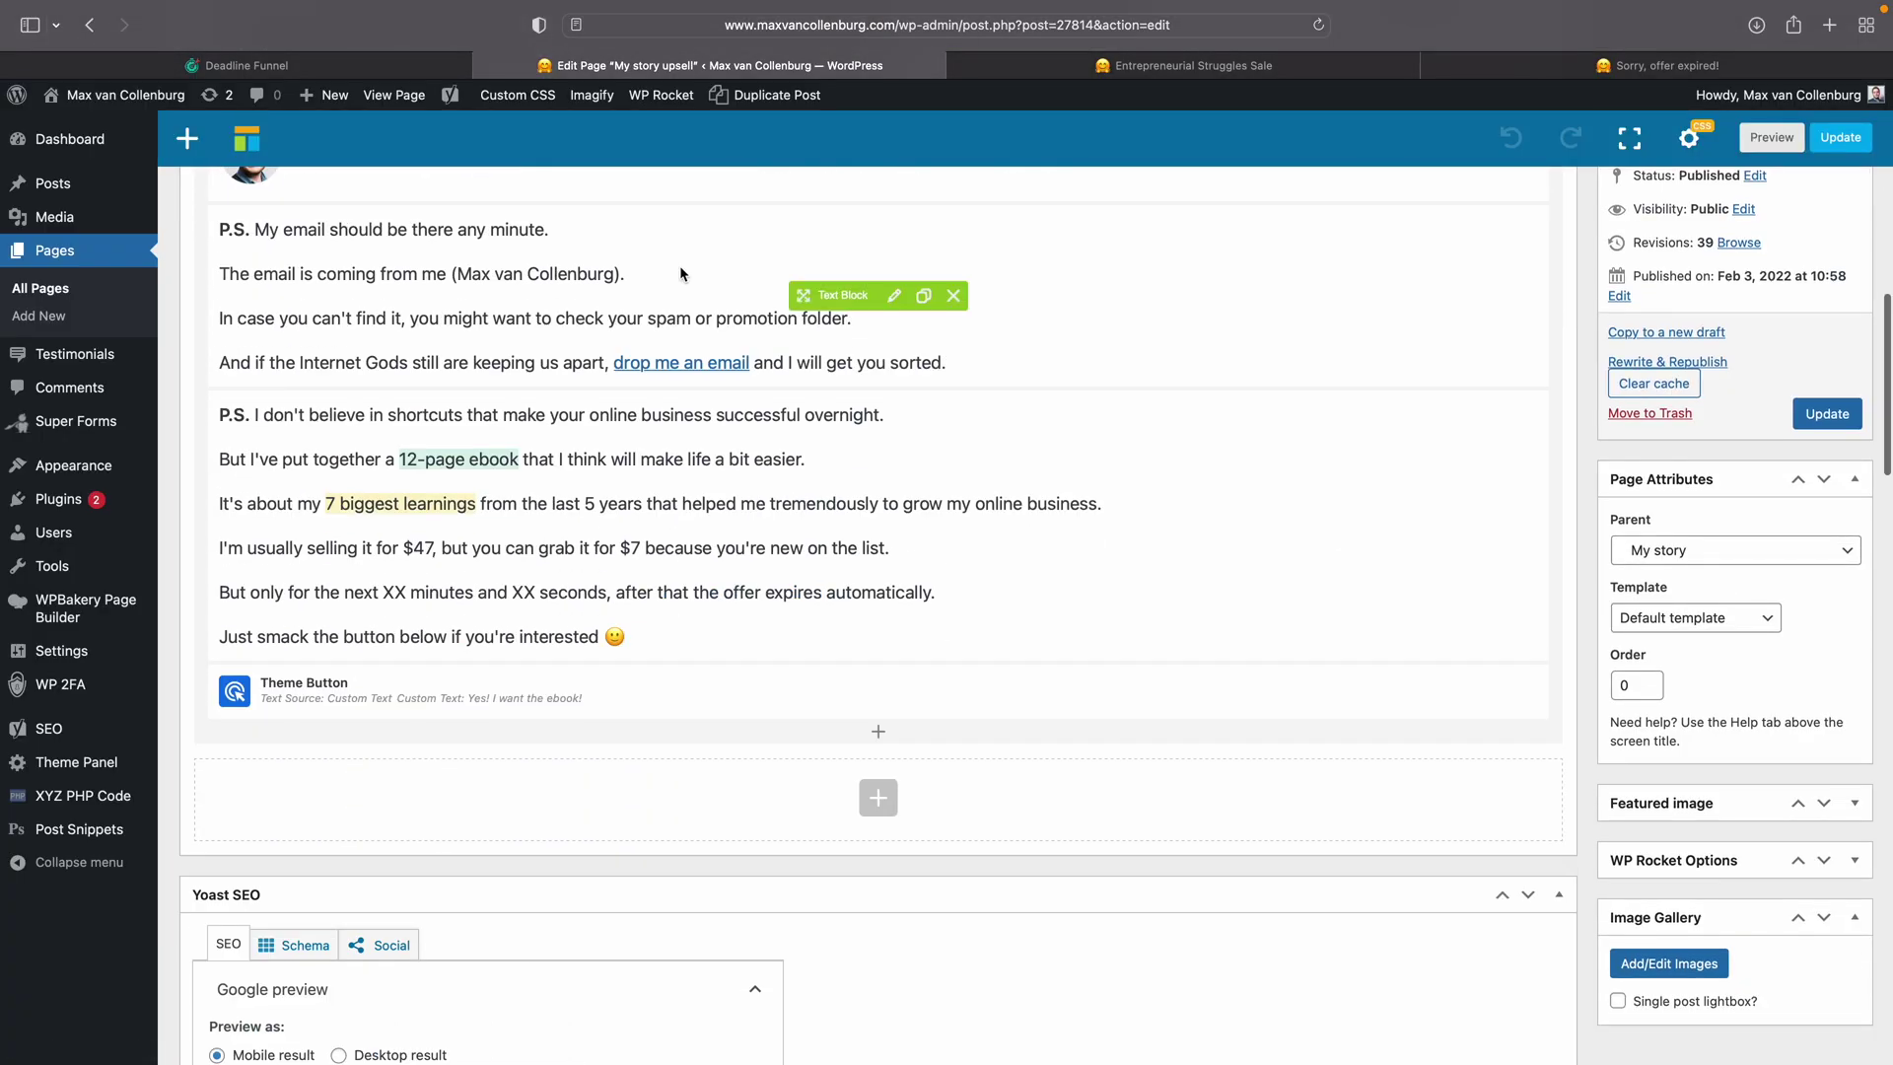
scroll(718, 341, "up", 1)
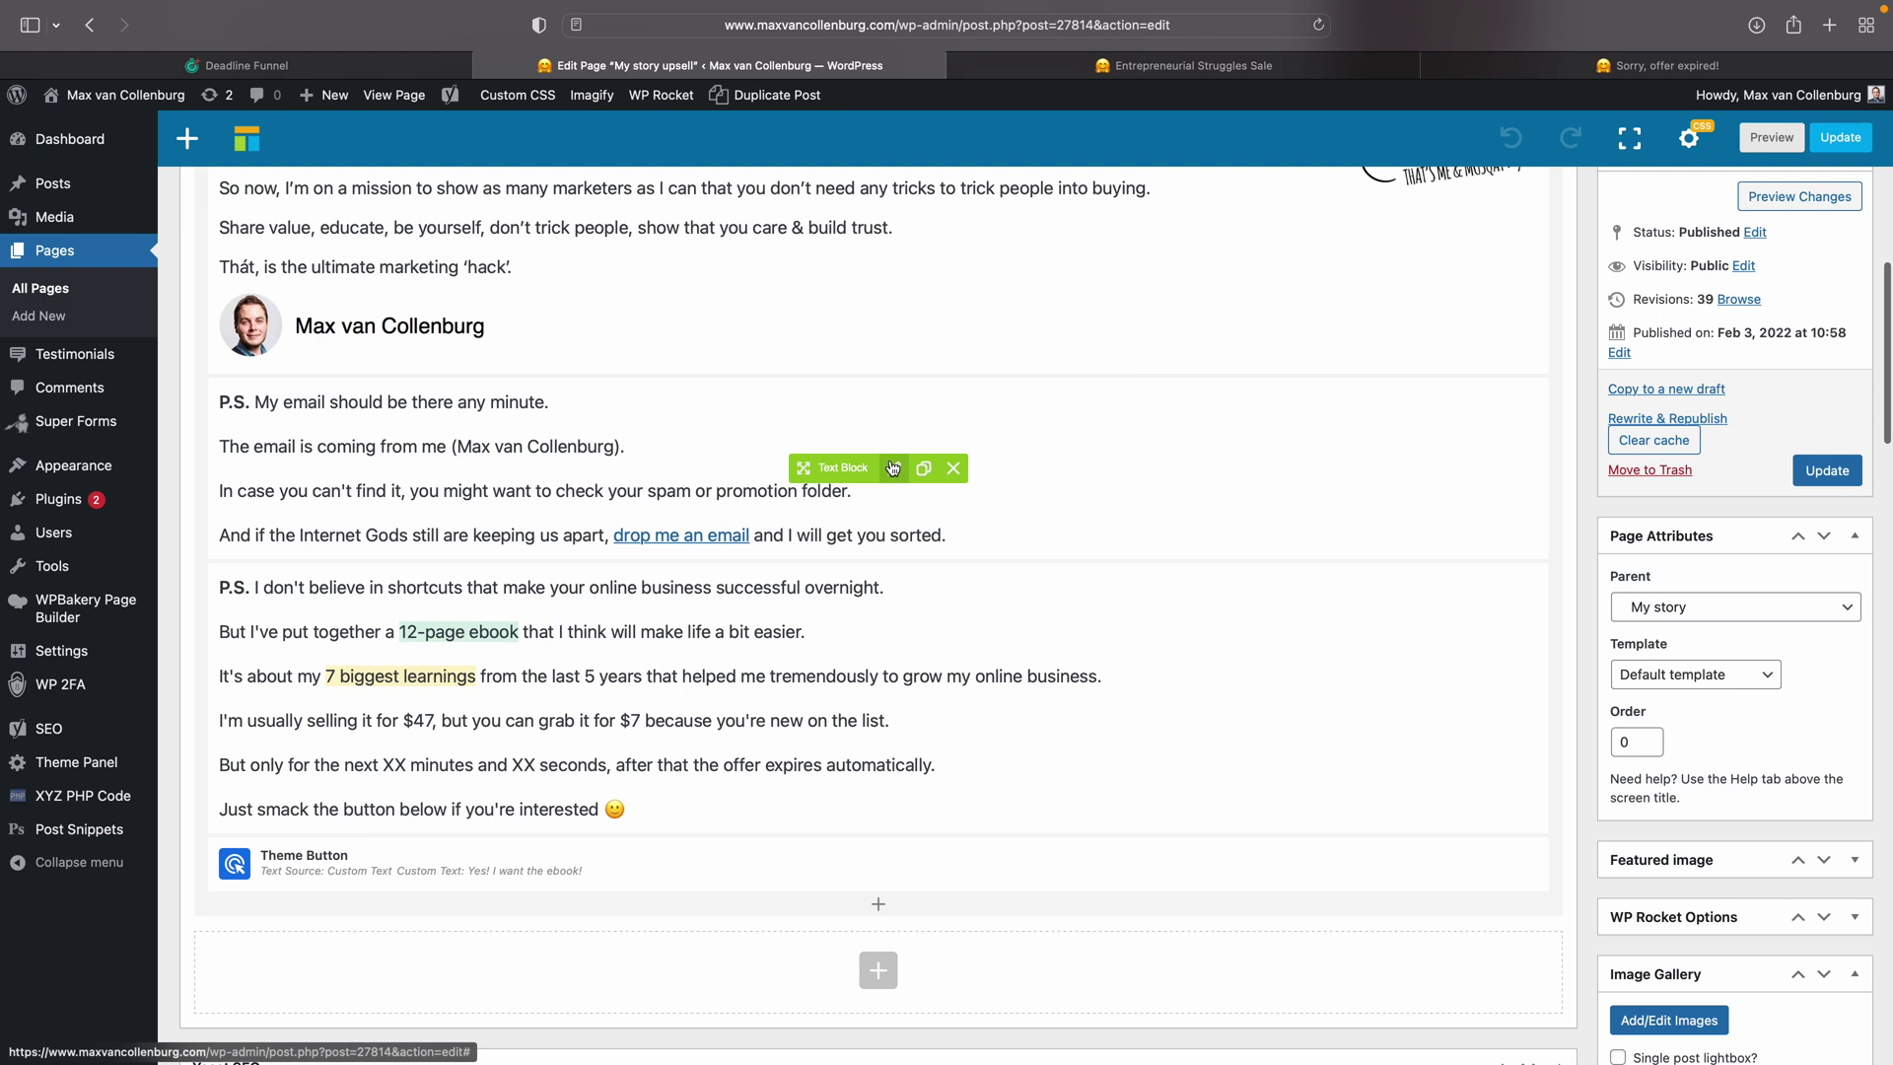
left_click(892, 467)
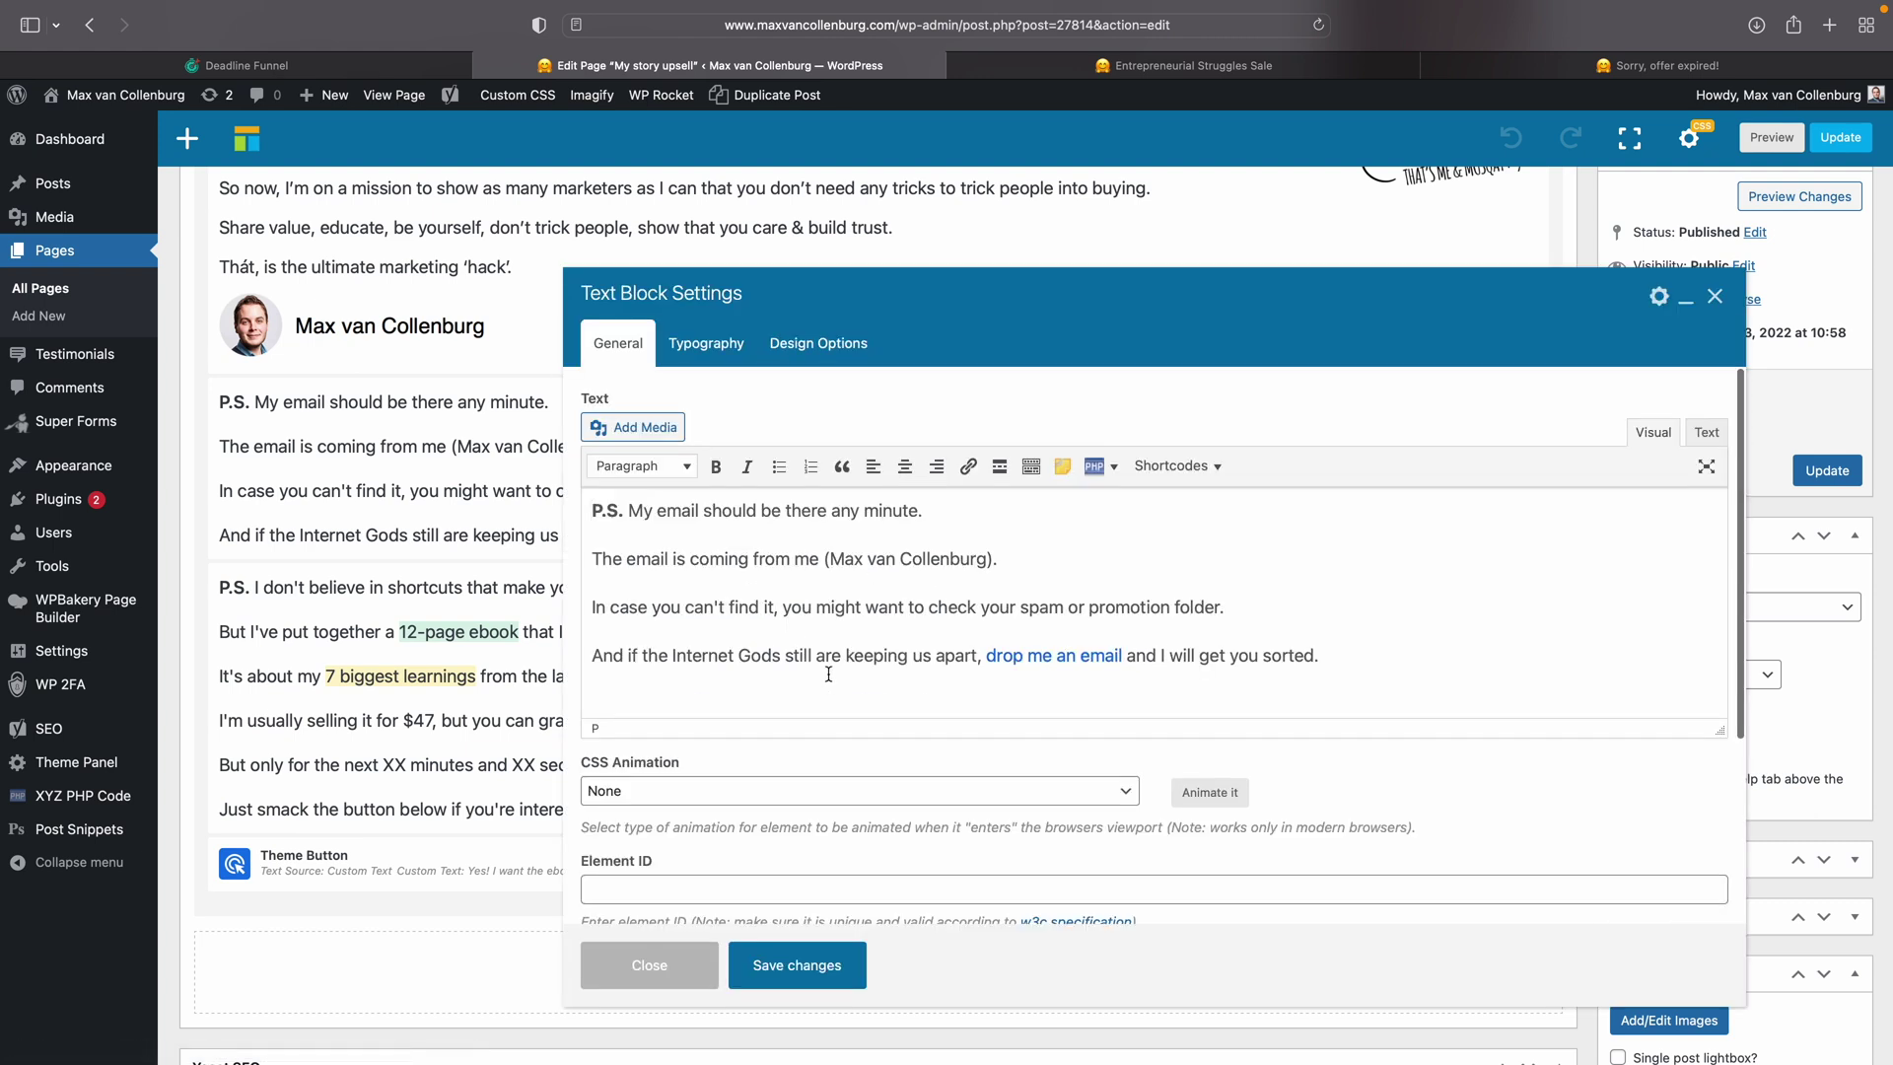
scroll(829, 674, "down", 3)
left_click(656, 832)
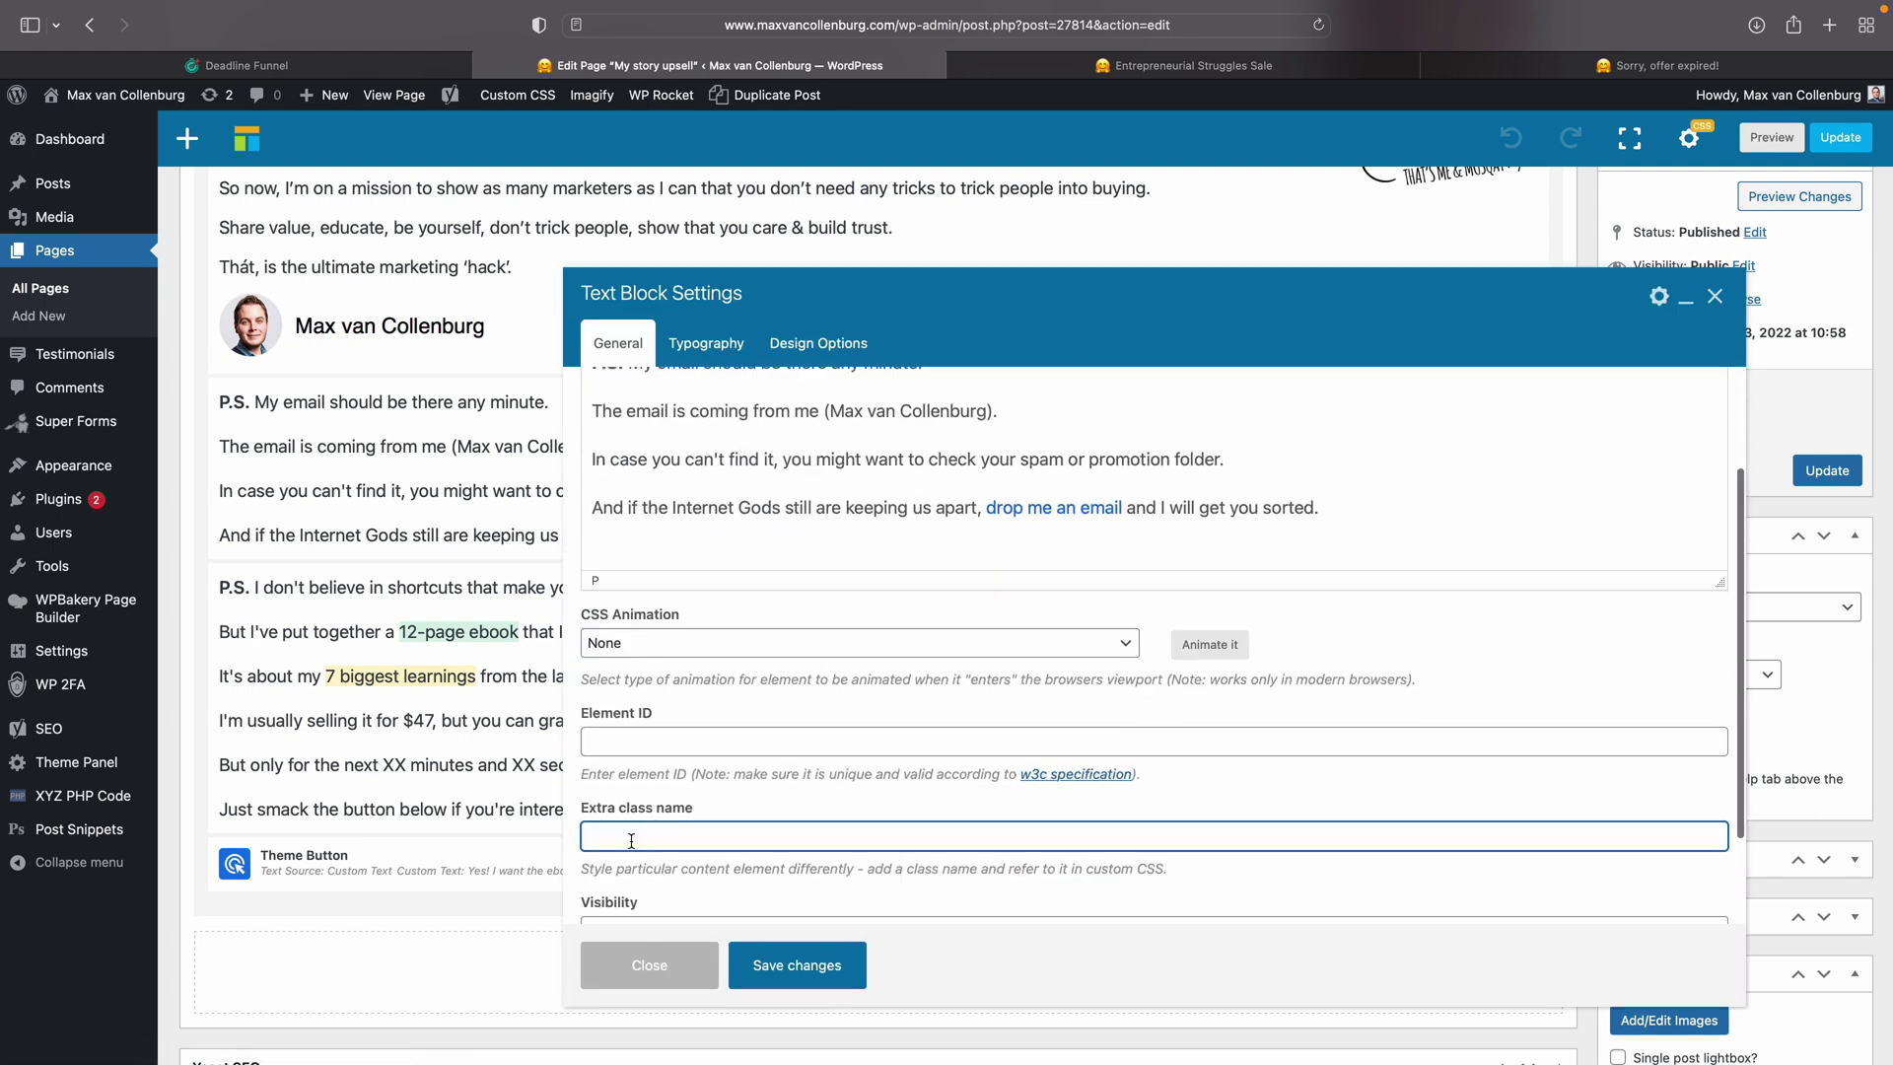
type("deadlineafter")
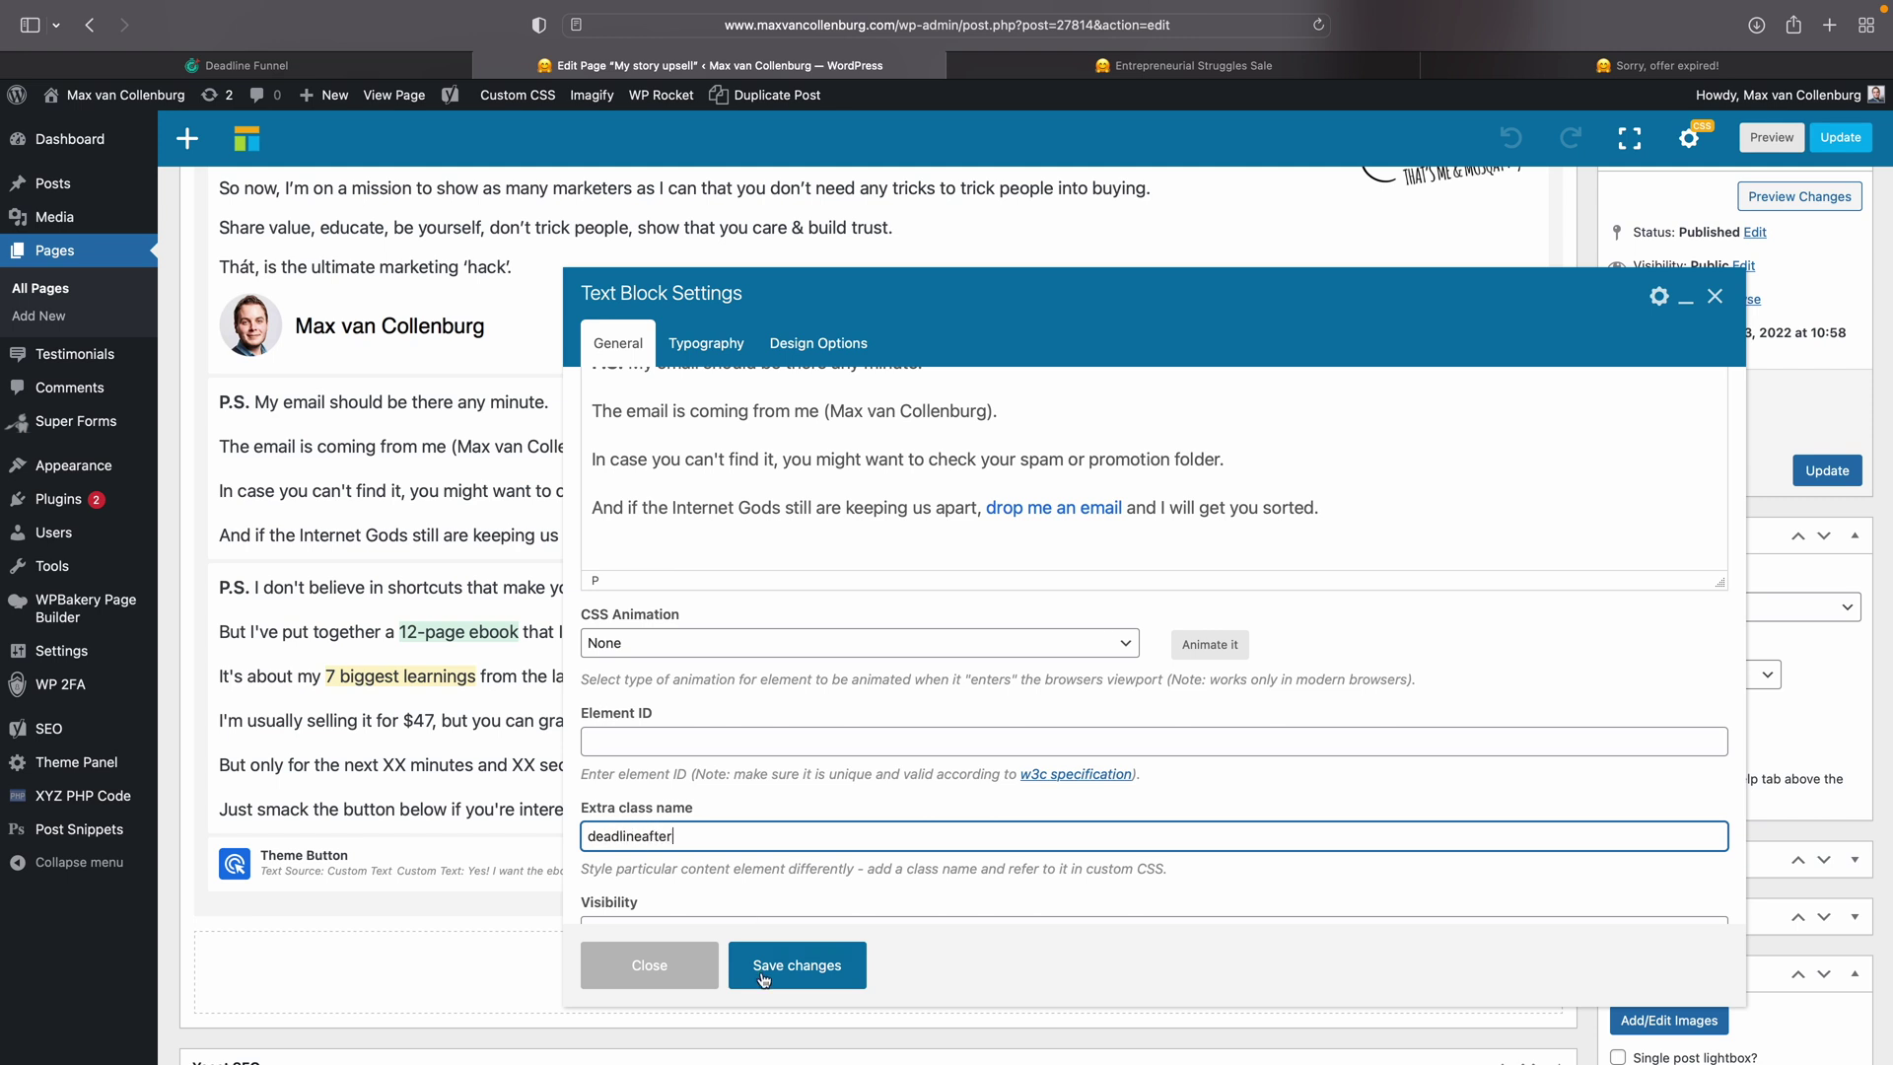
left_click(764, 976)
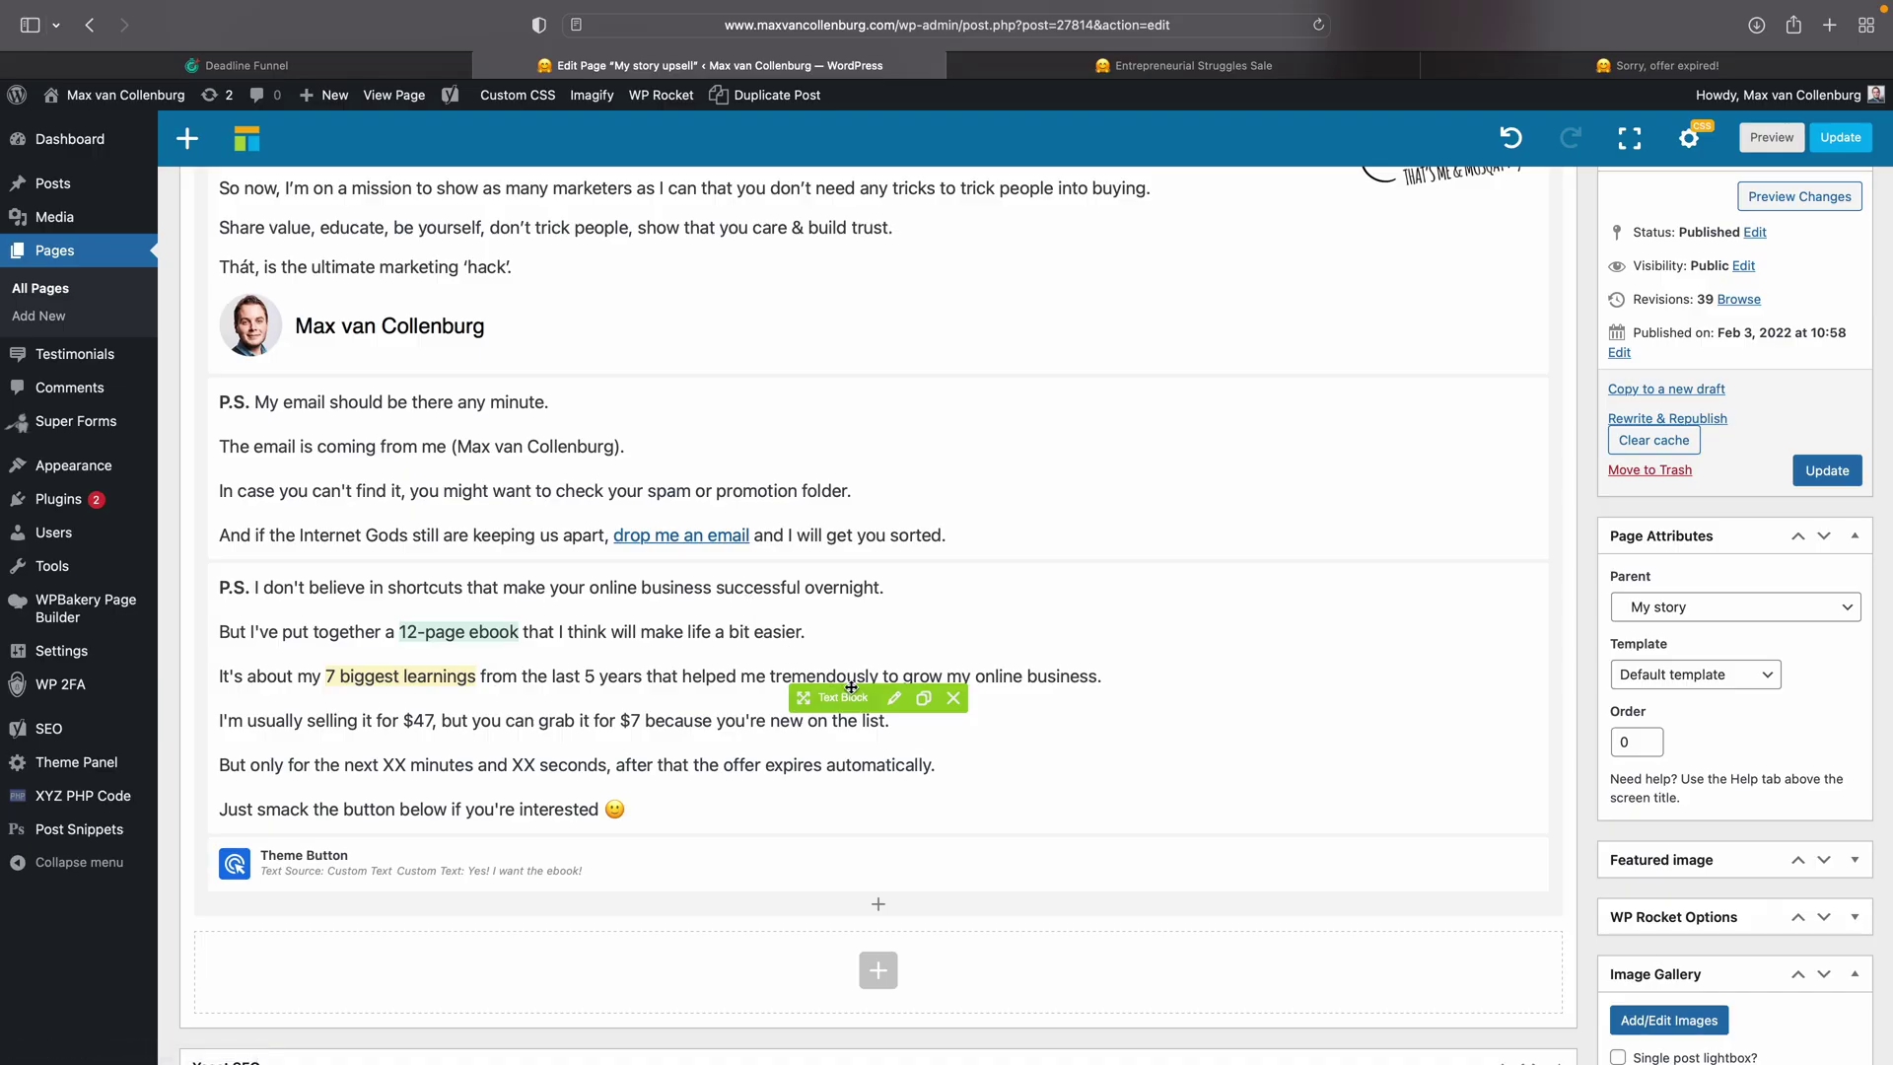
Step: Give the ebook offer's P.S. text block the extra class name "deadlinebefore", copying that name before saving the changes
left_click(894, 698)
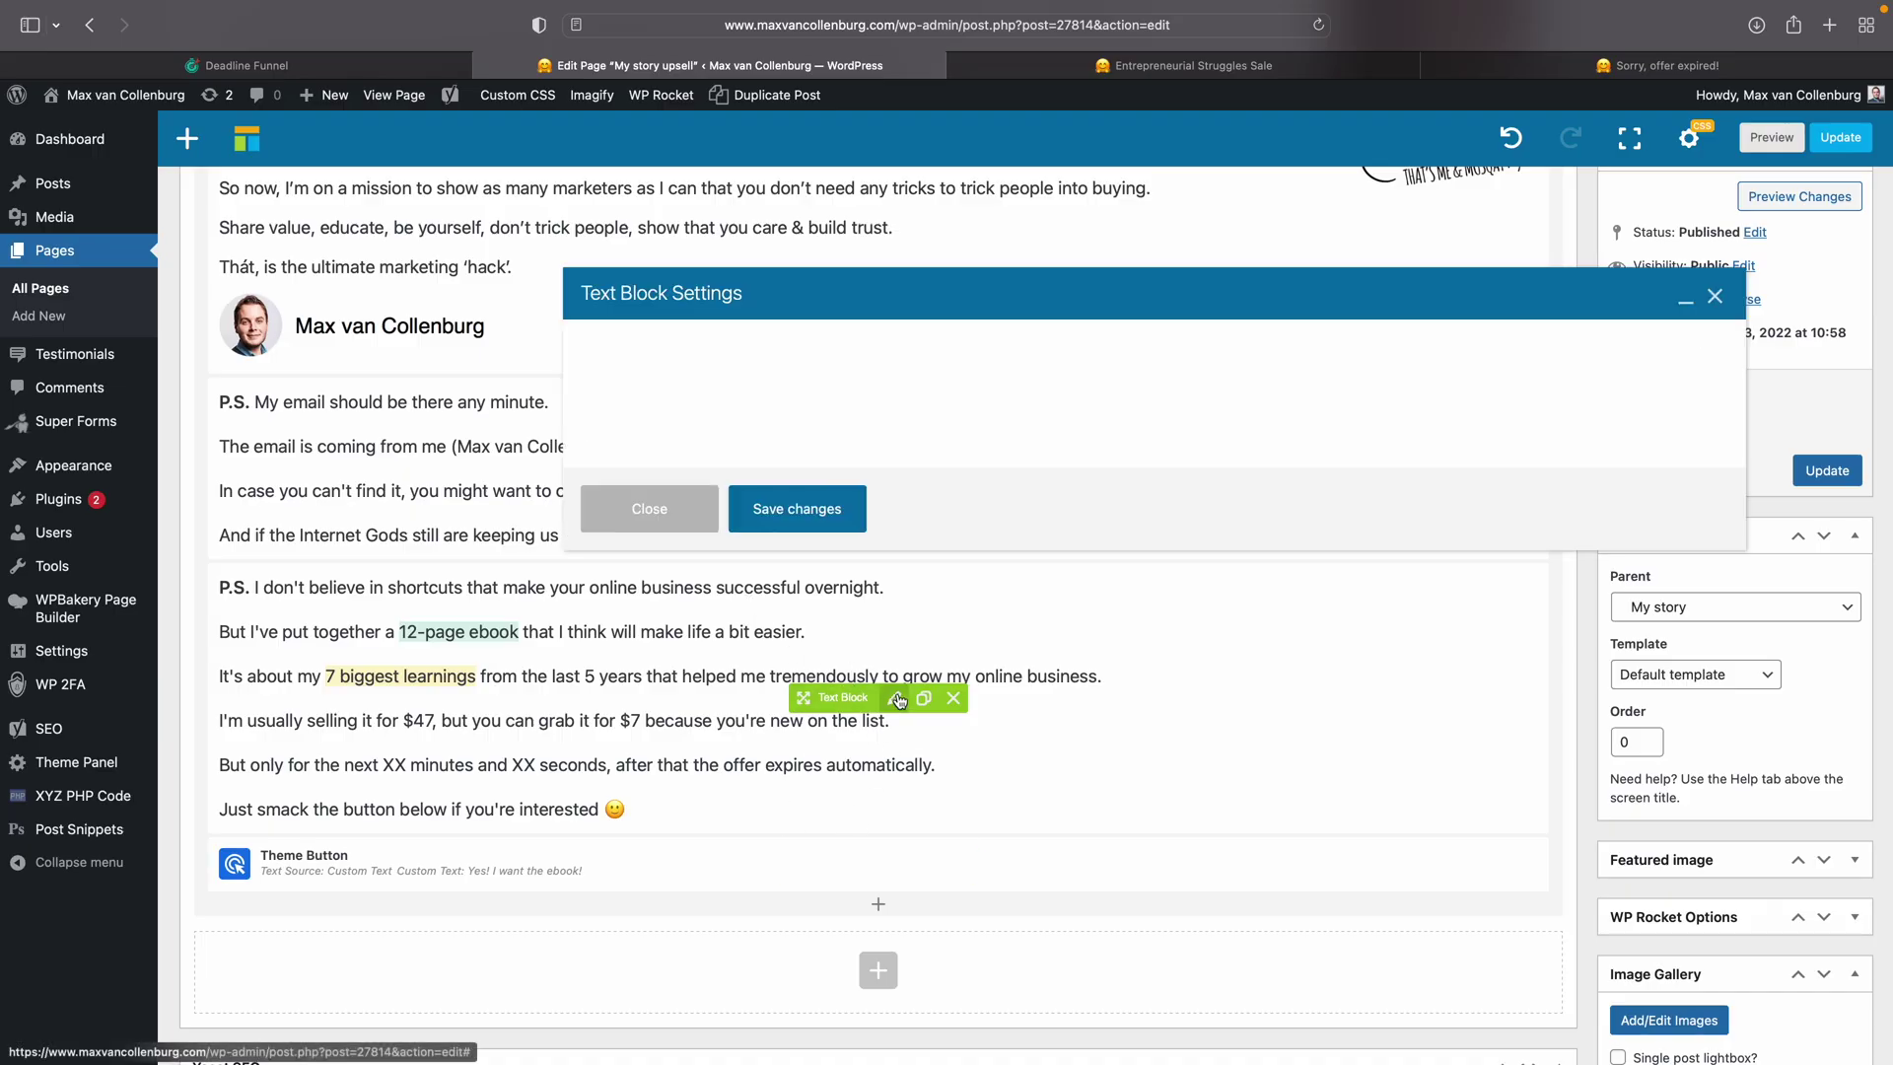
scroll(757, 811, "down", 3)
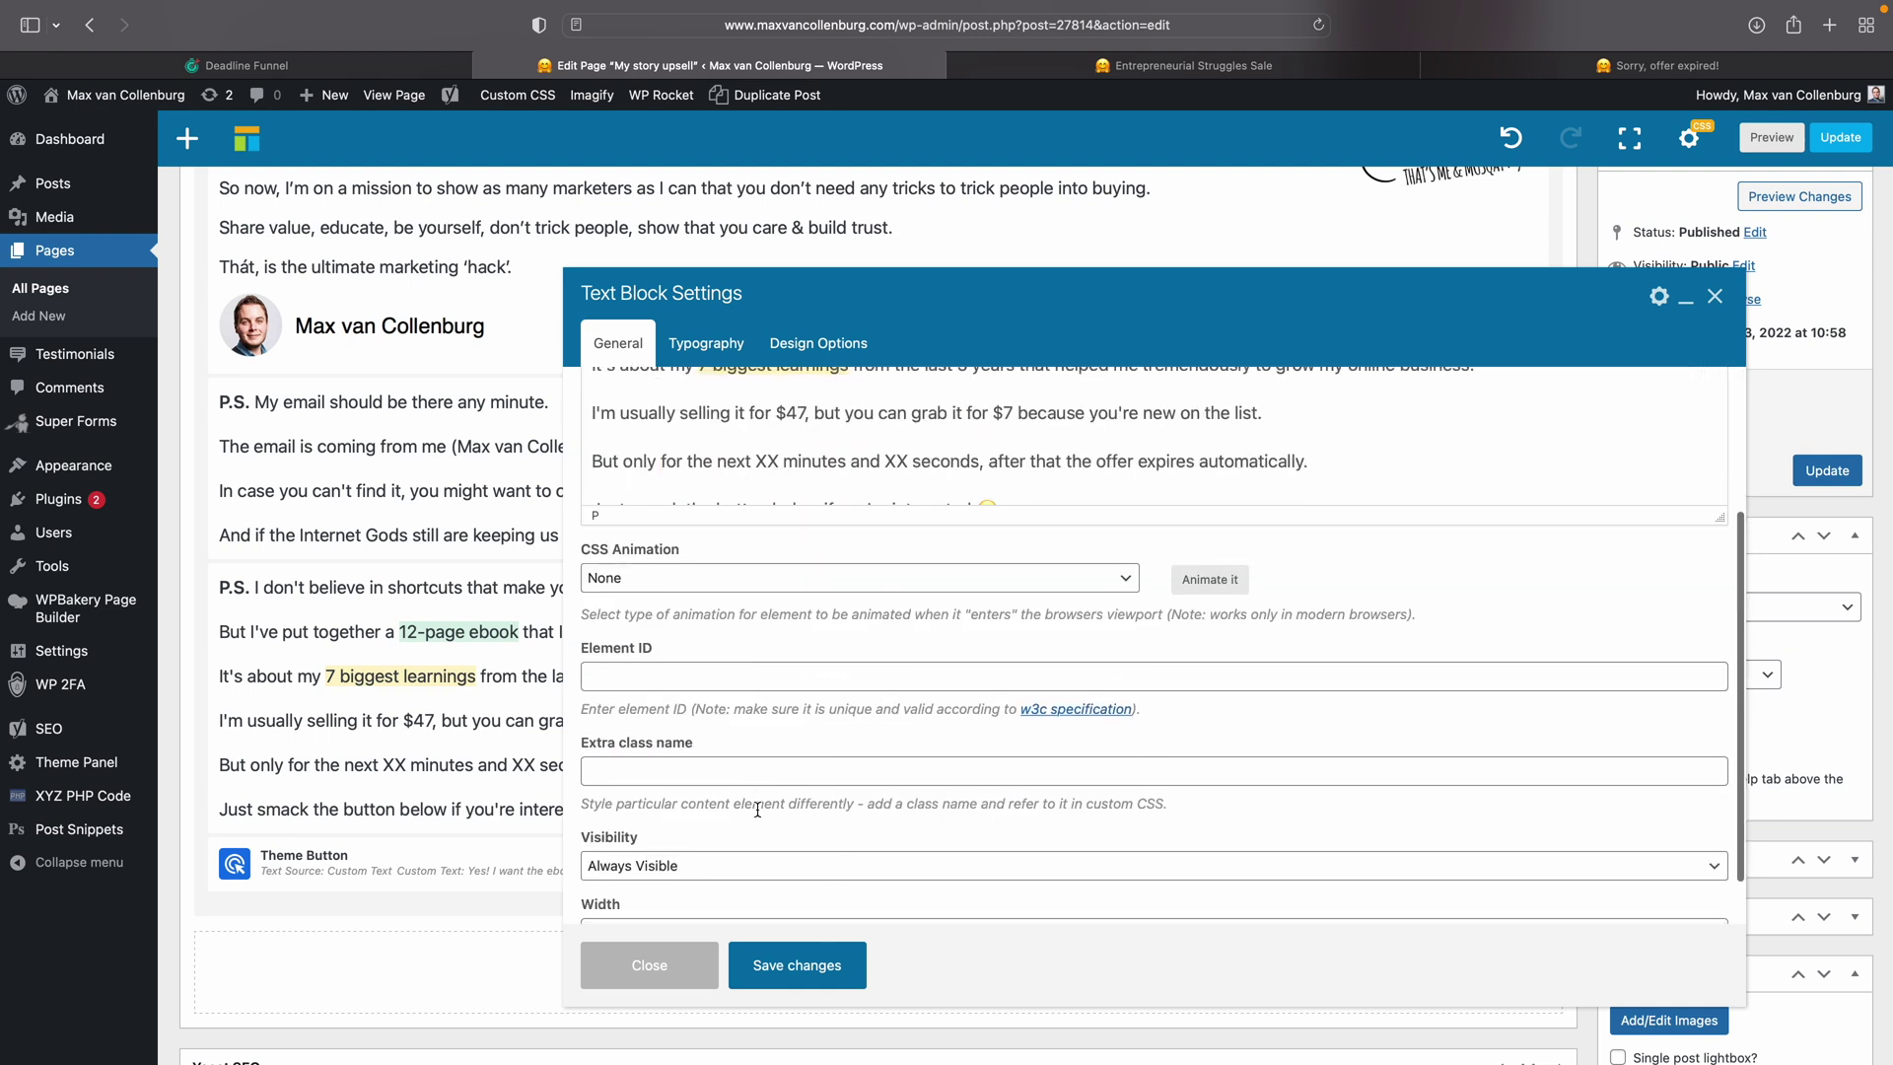
left_click(630, 782)
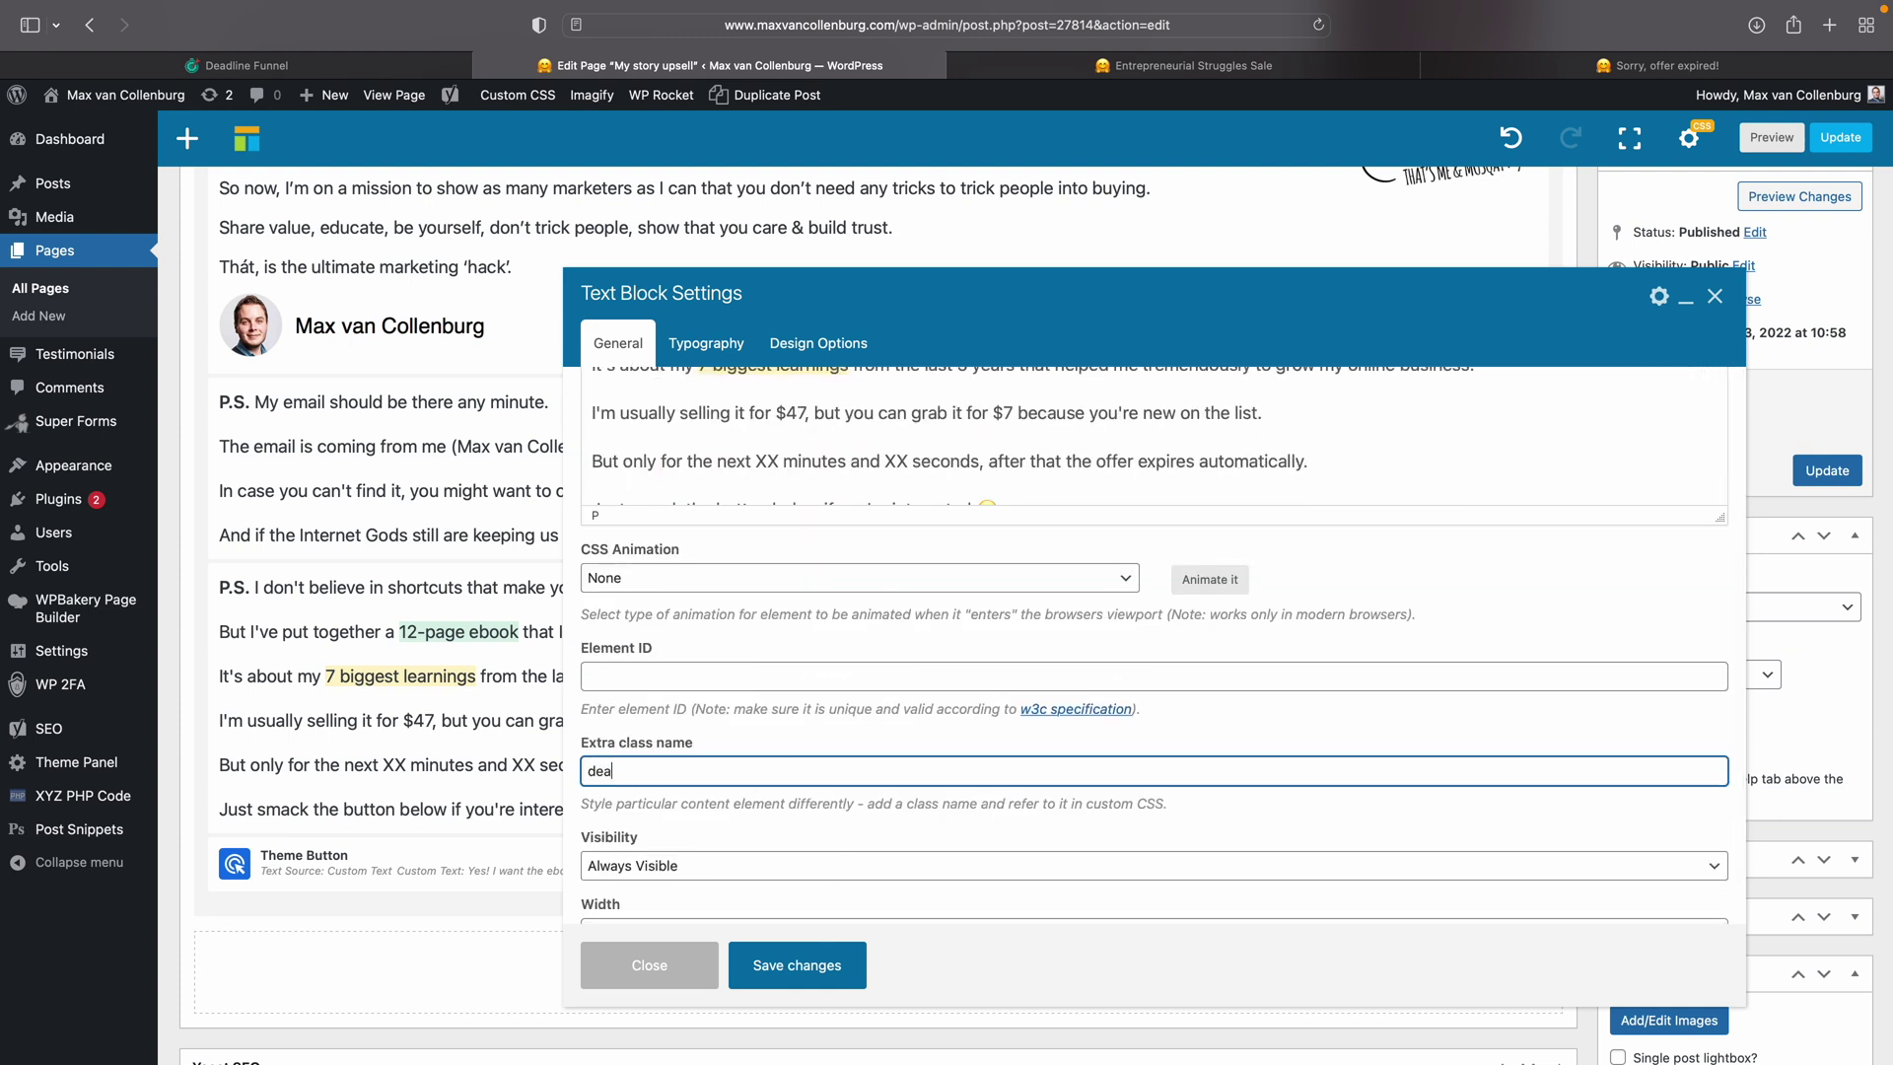
key("super+a")
key("super+c")
left_click(810, 974)
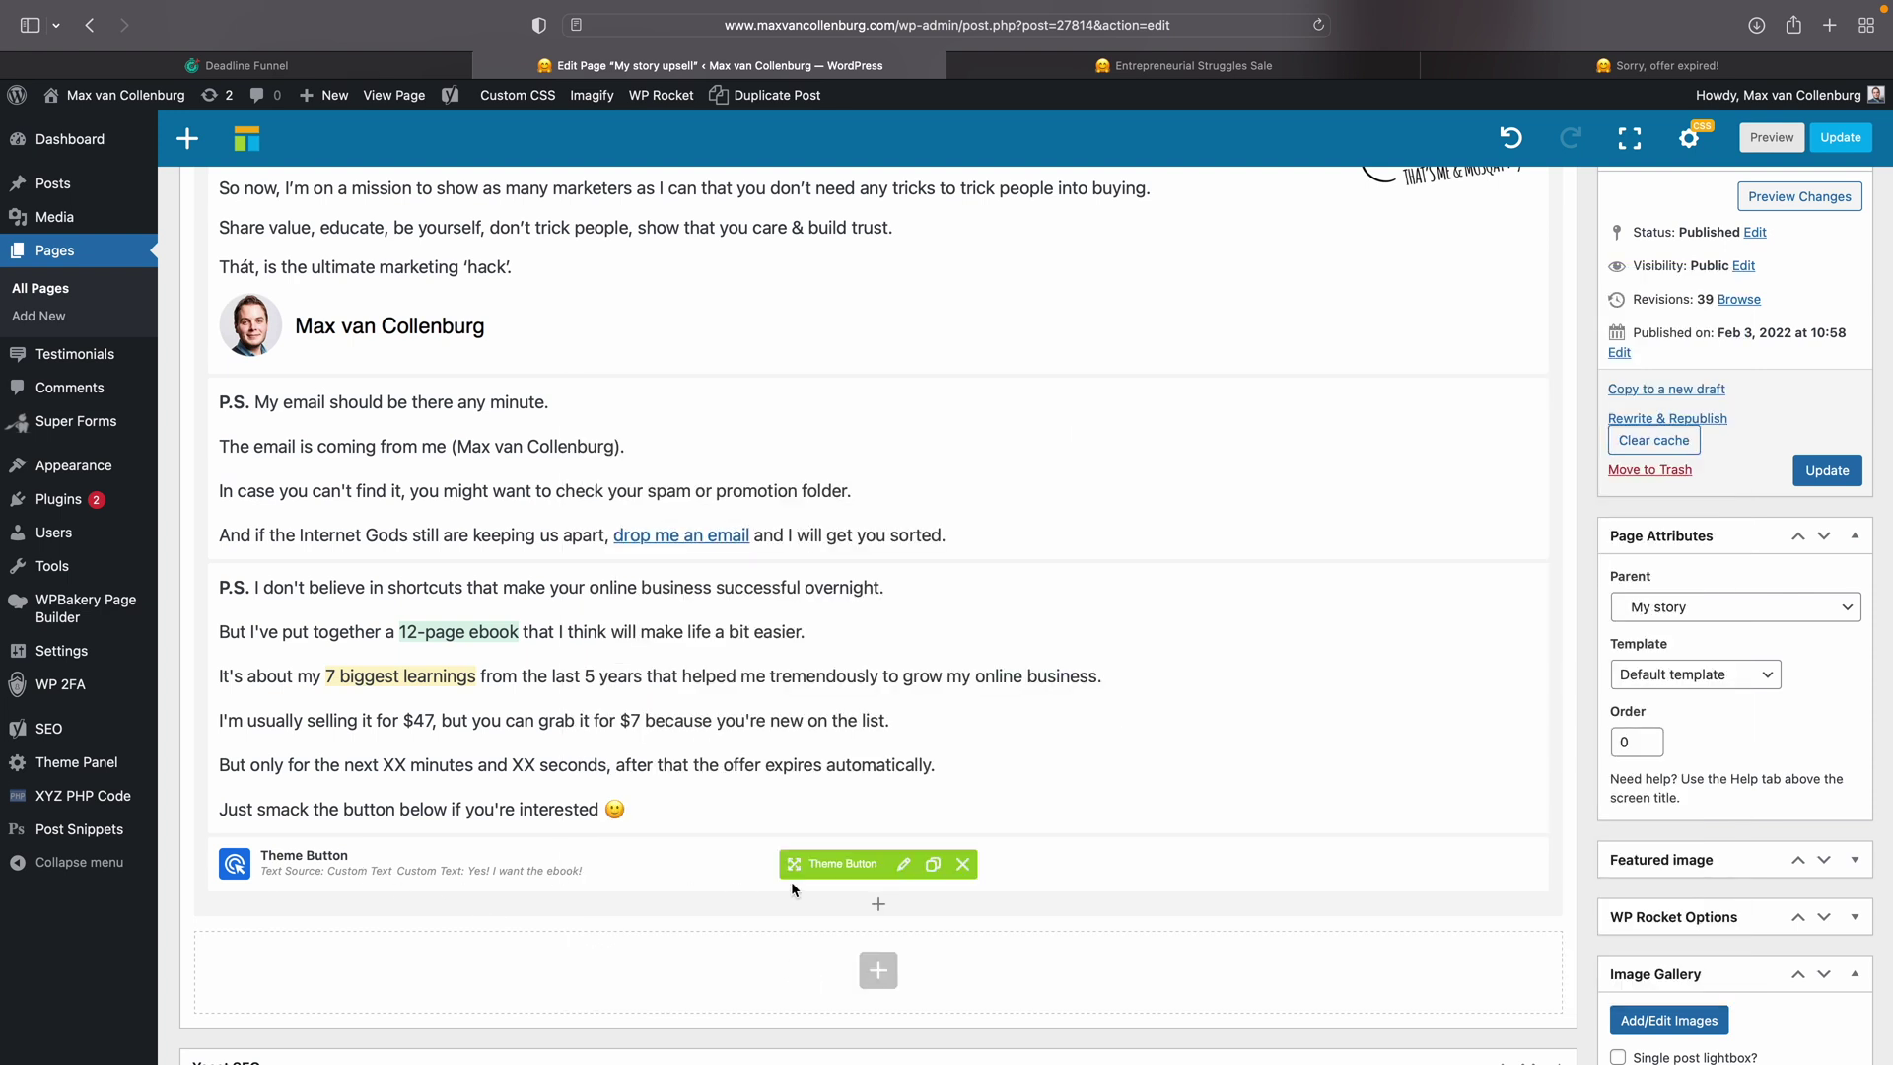
Step: Give the "Yes! I want the ebook!" theme button the extra class name "deadlinebefore" and save the changes
left_click(903, 864)
scroll(670, 642, "down", 3)
left_click(626, 582)
key("super+v")
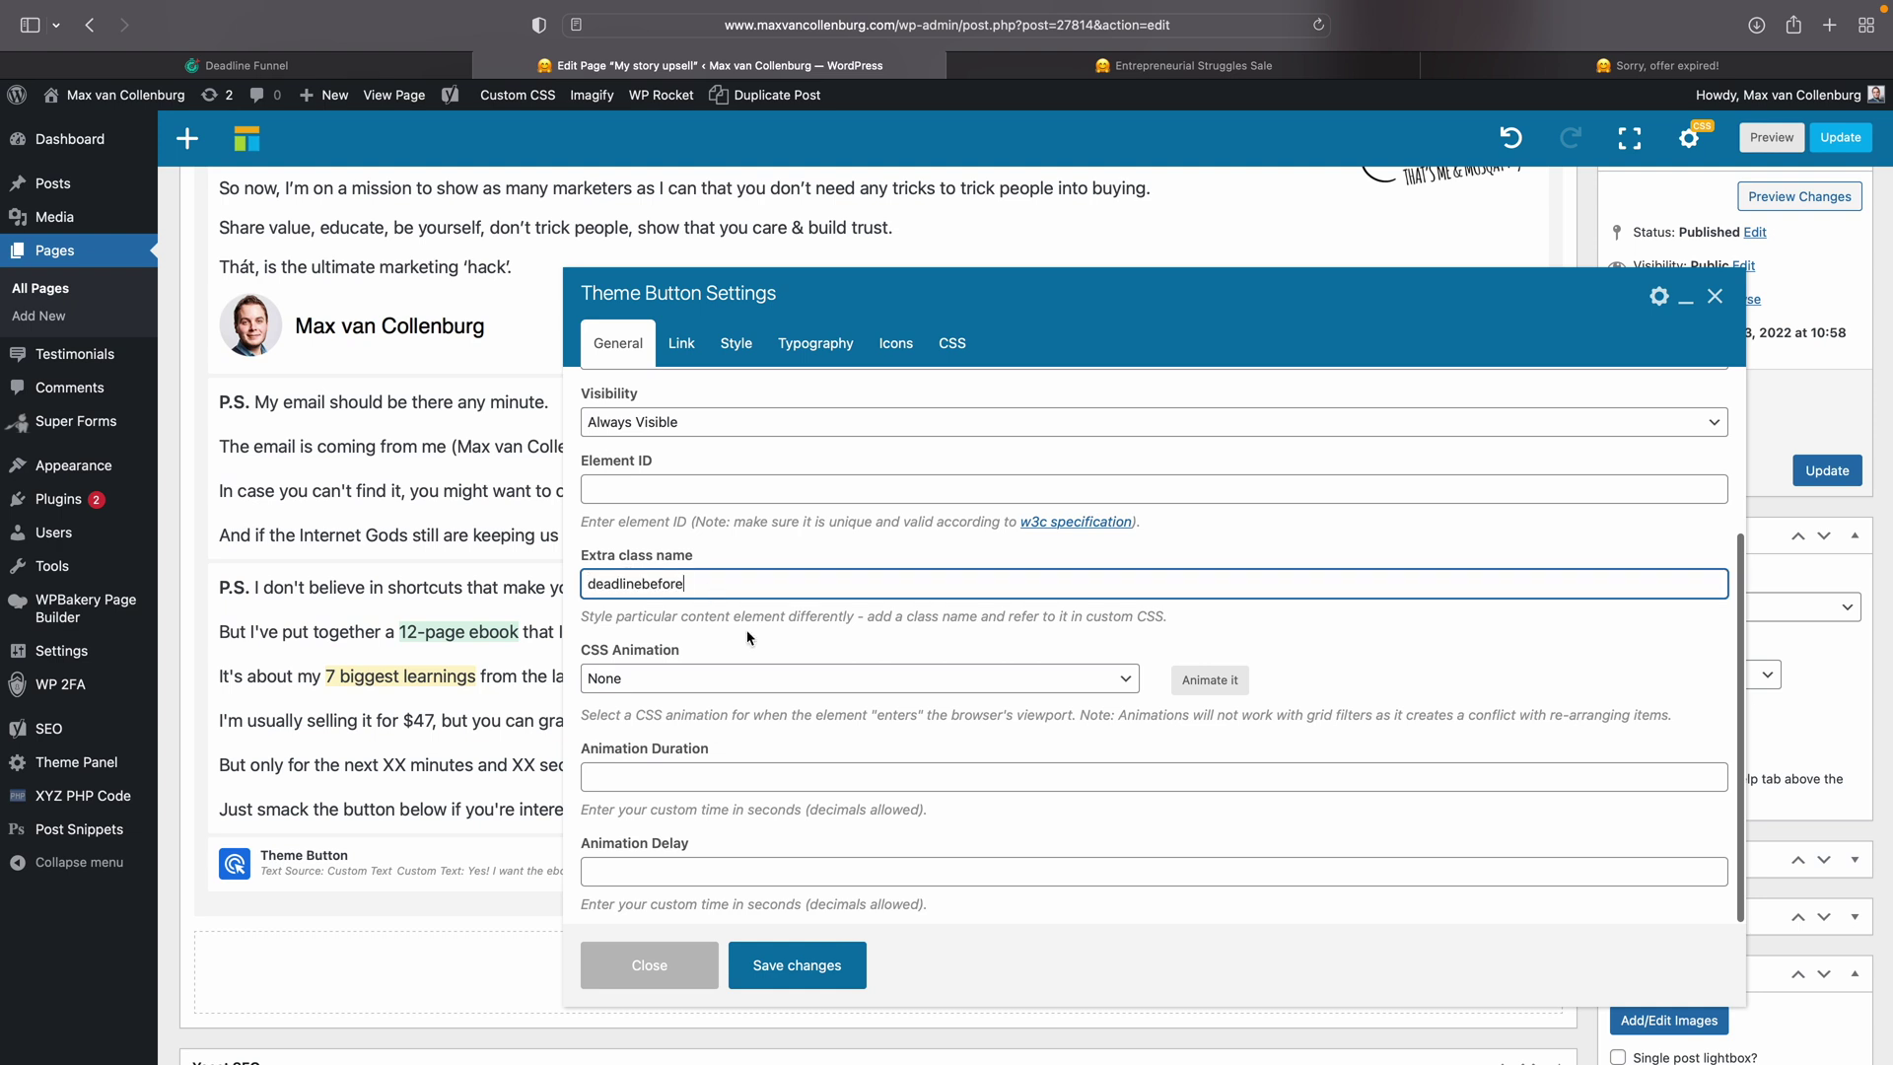
left_click(817, 957)
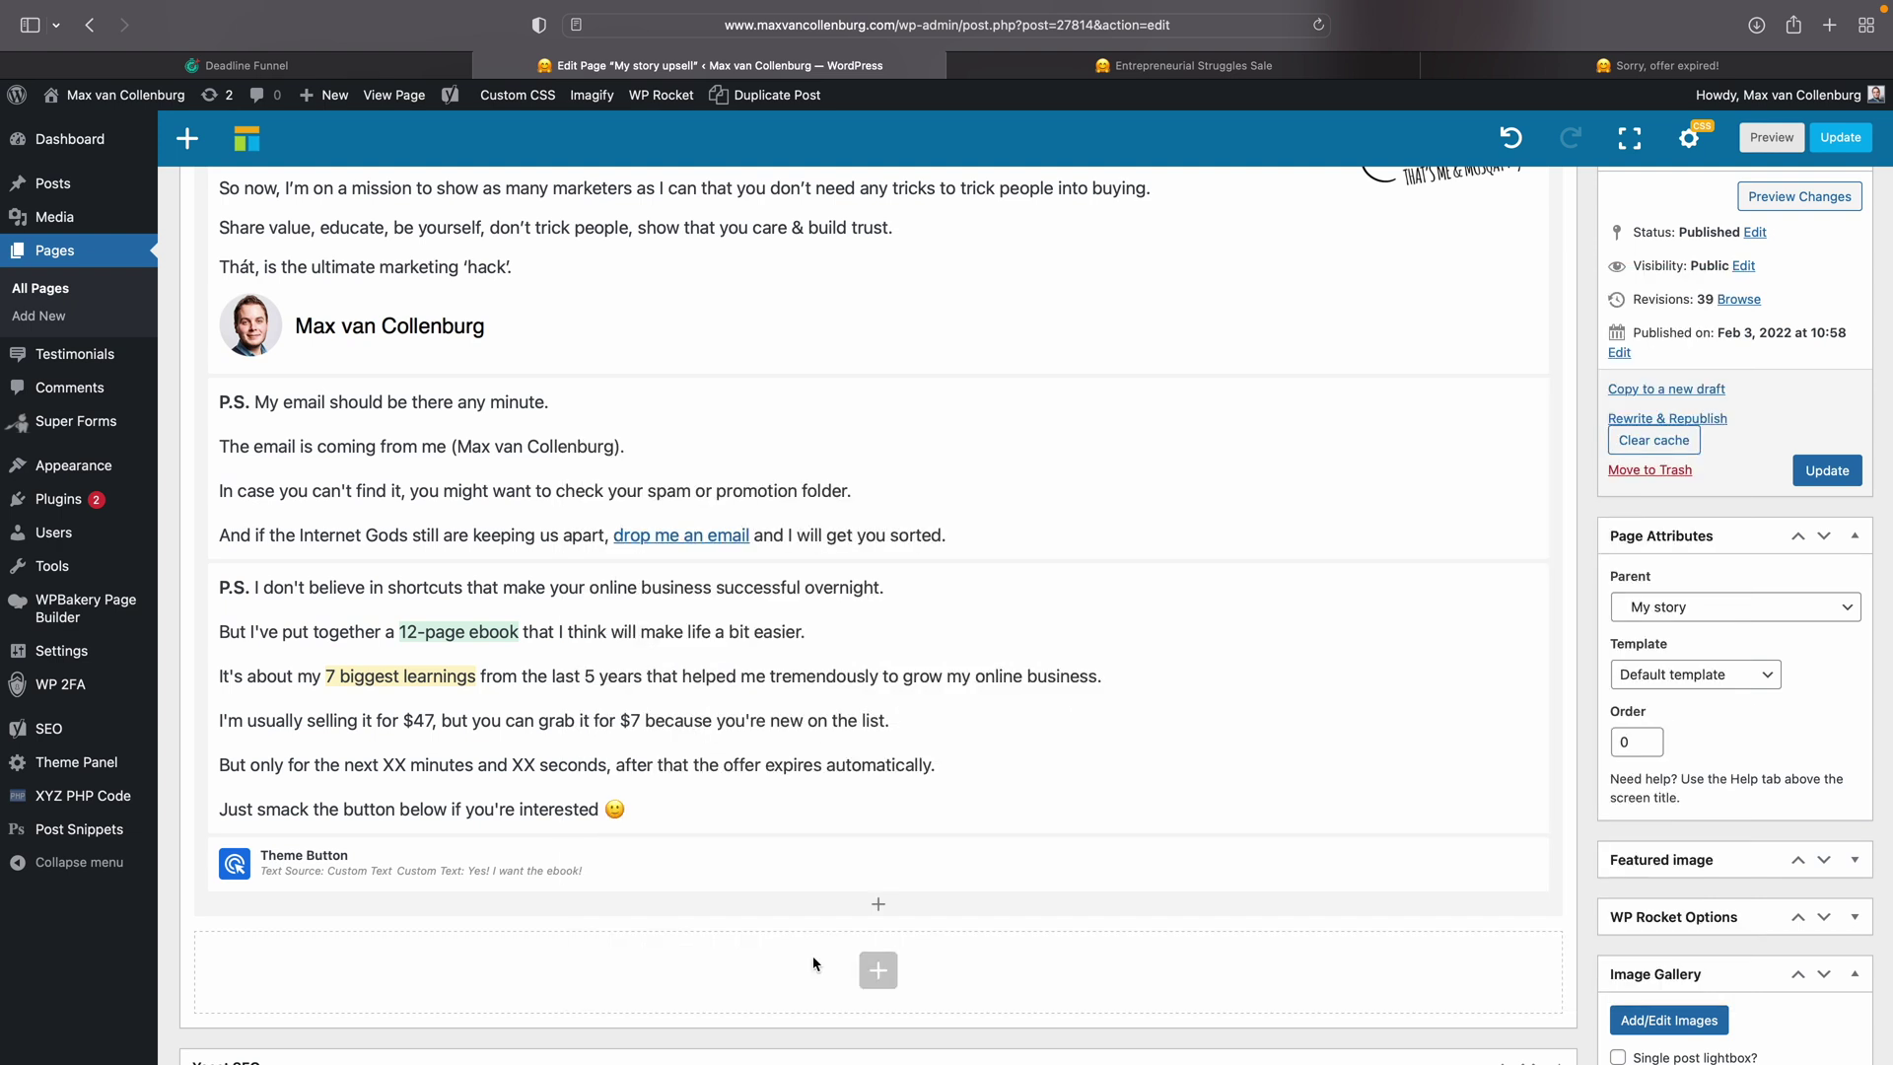
Step: Update the My story upsell page and view the P.S. section and ebook button on its published version
left_click(1838, 142)
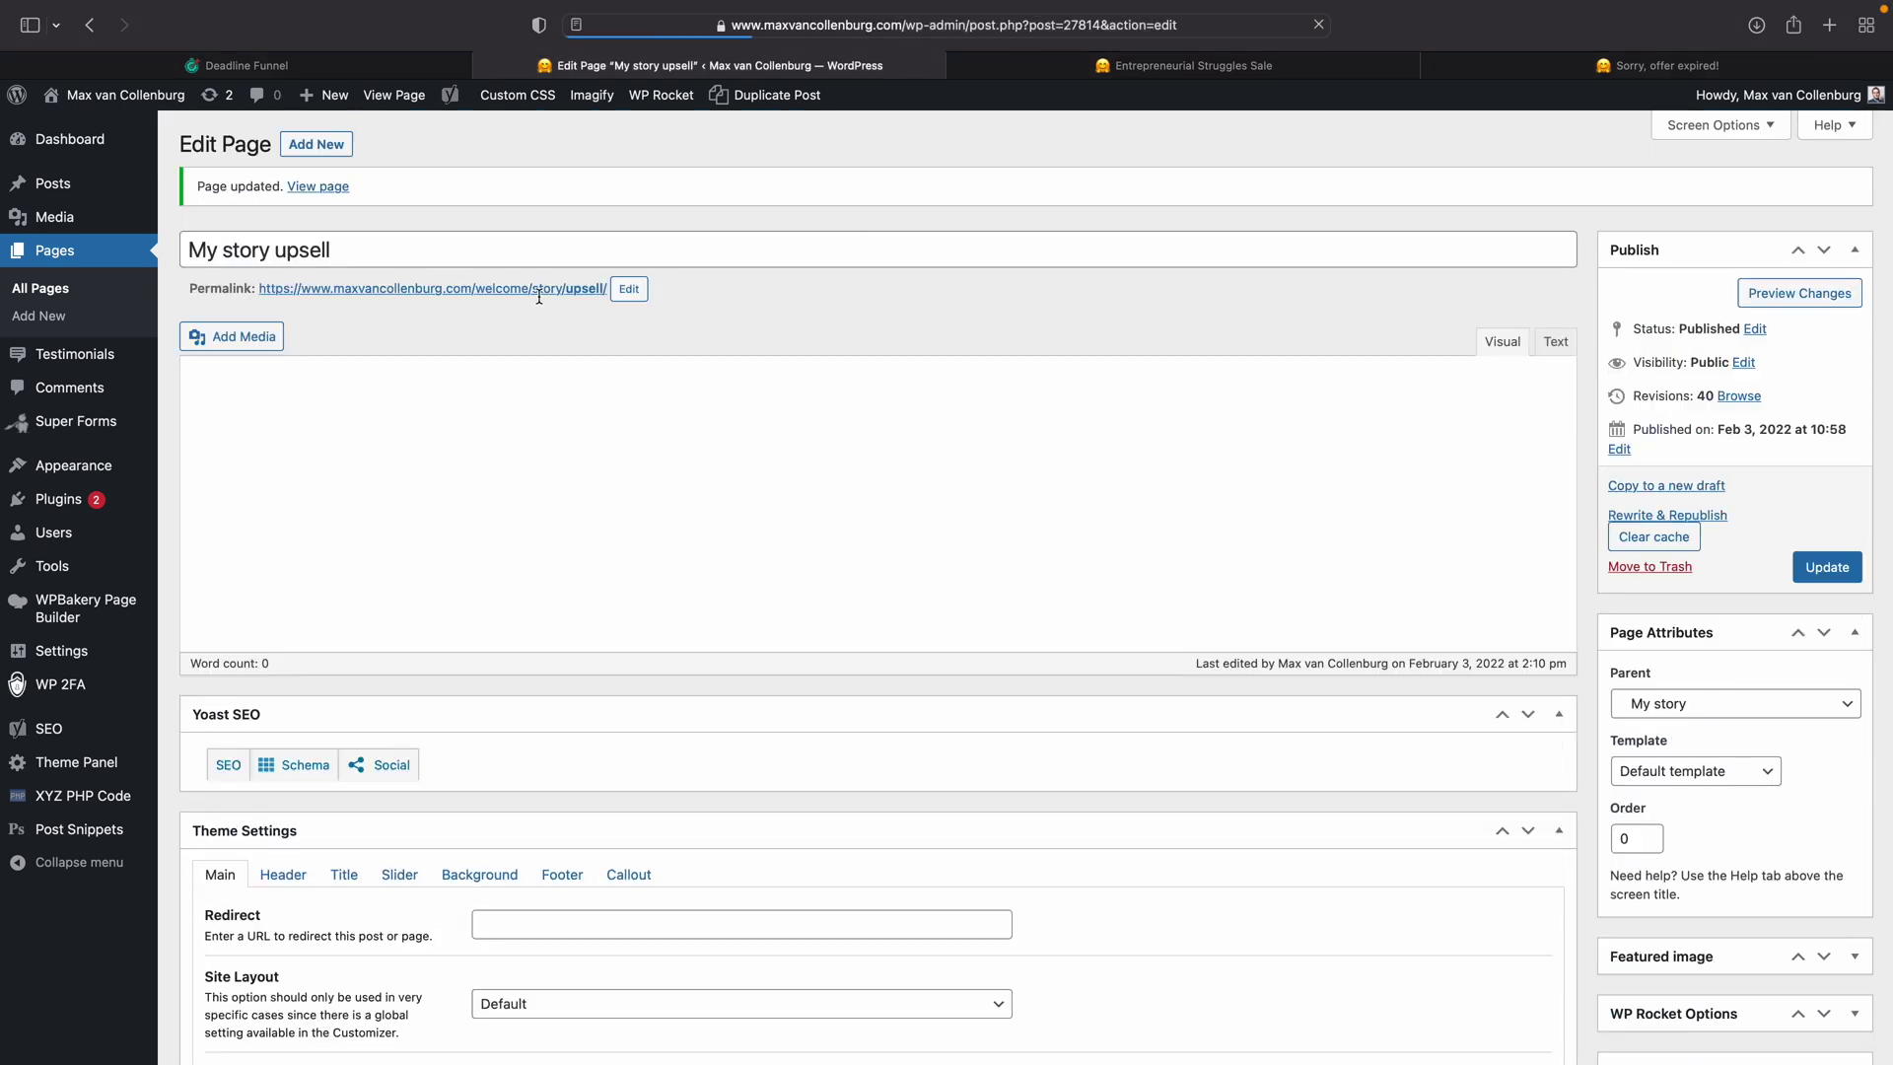
left_click(540, 289)
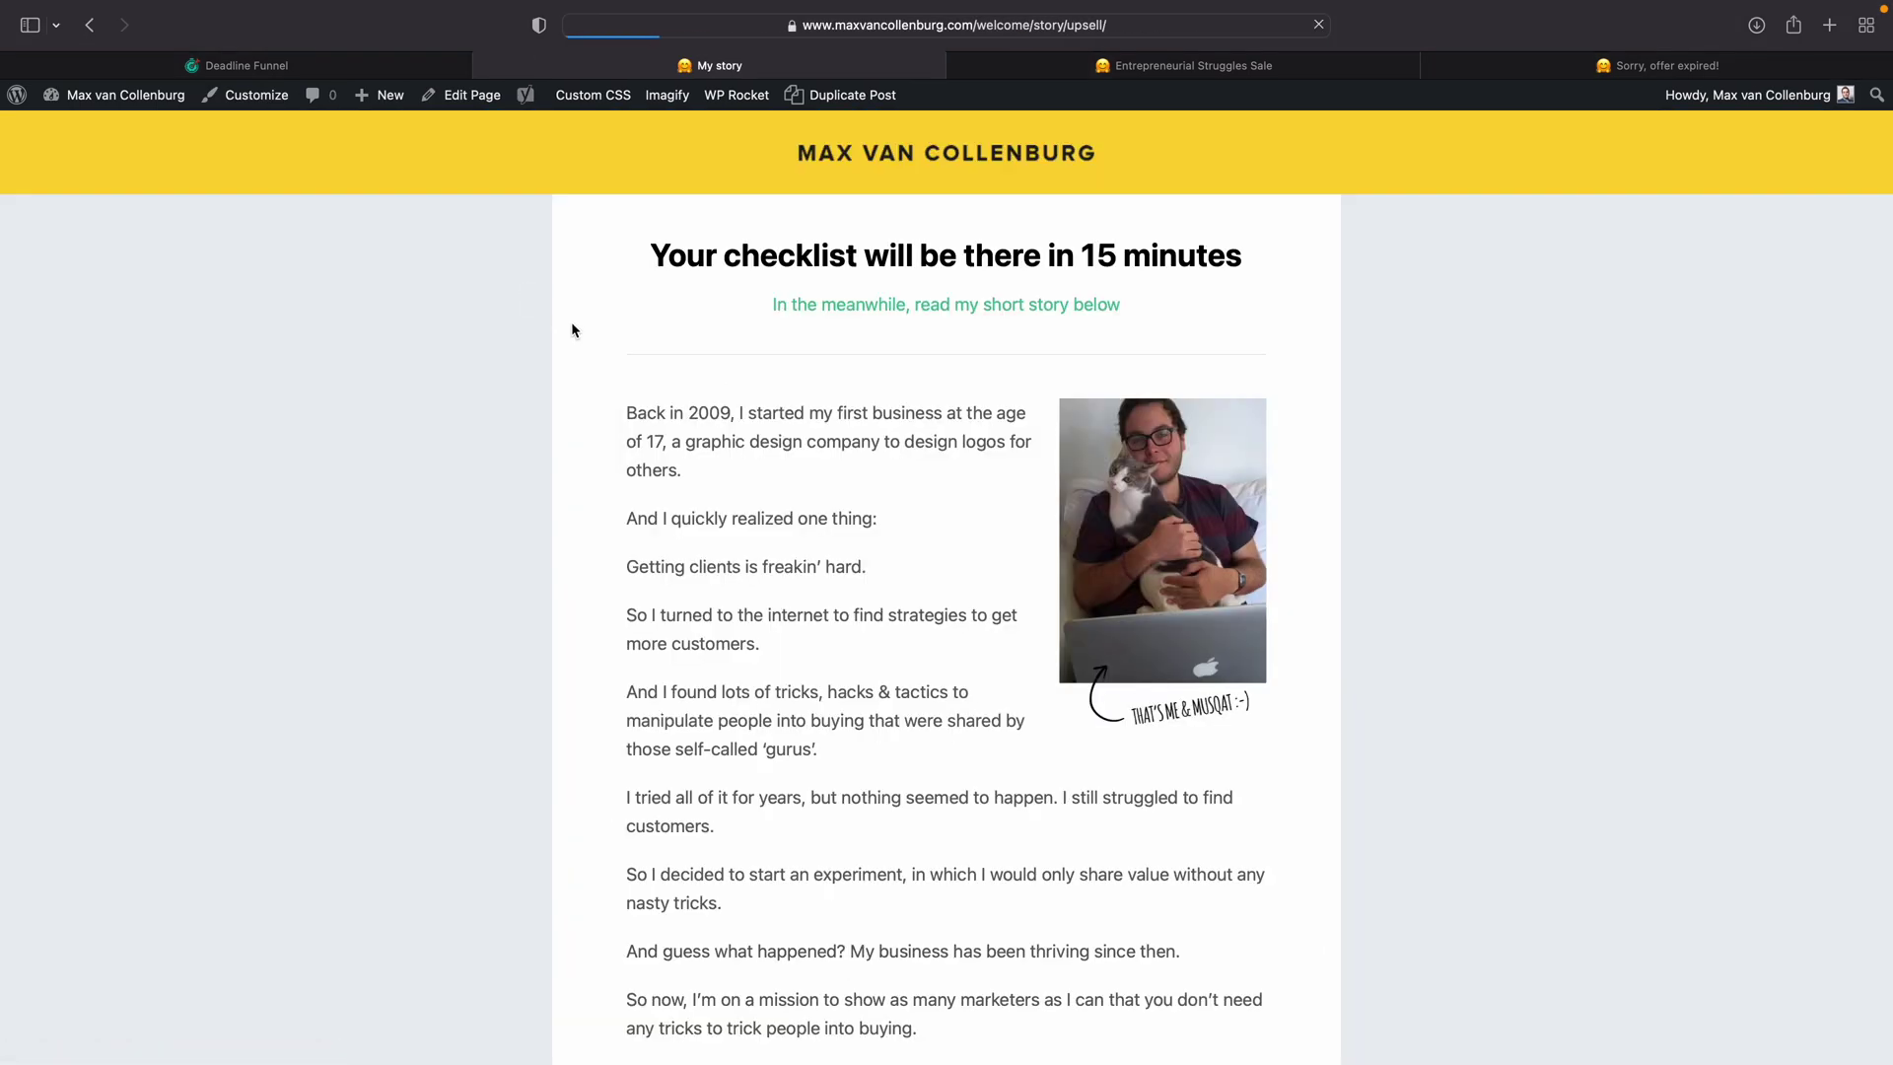
scroll(779, 493, "down", 8)
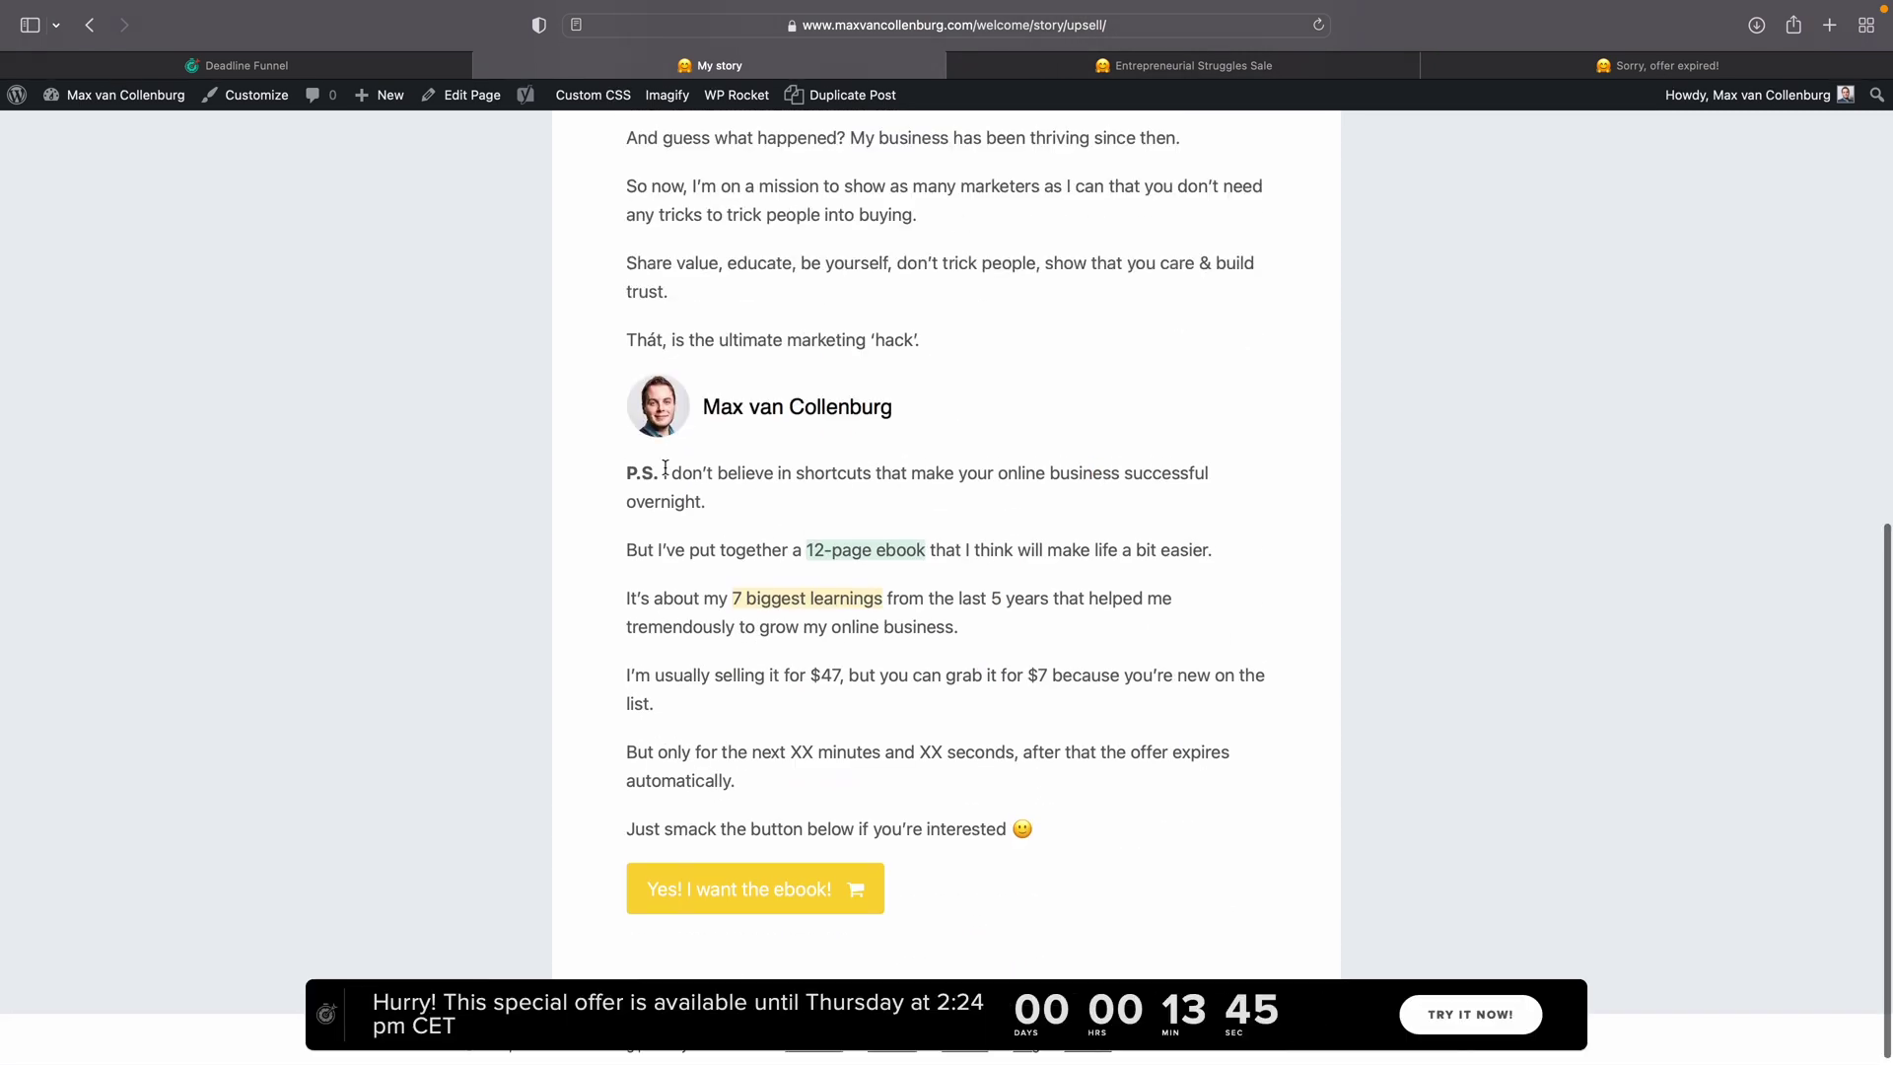
Step: Examine the ebook offer's P.S. text, its XX minutes and XX seconds placeholder, and the floating countdown bar
left_click_drag(628, 472, 1031, 831)
left_click(989, 755)
left_click_drag(666, 482, 937, 779)
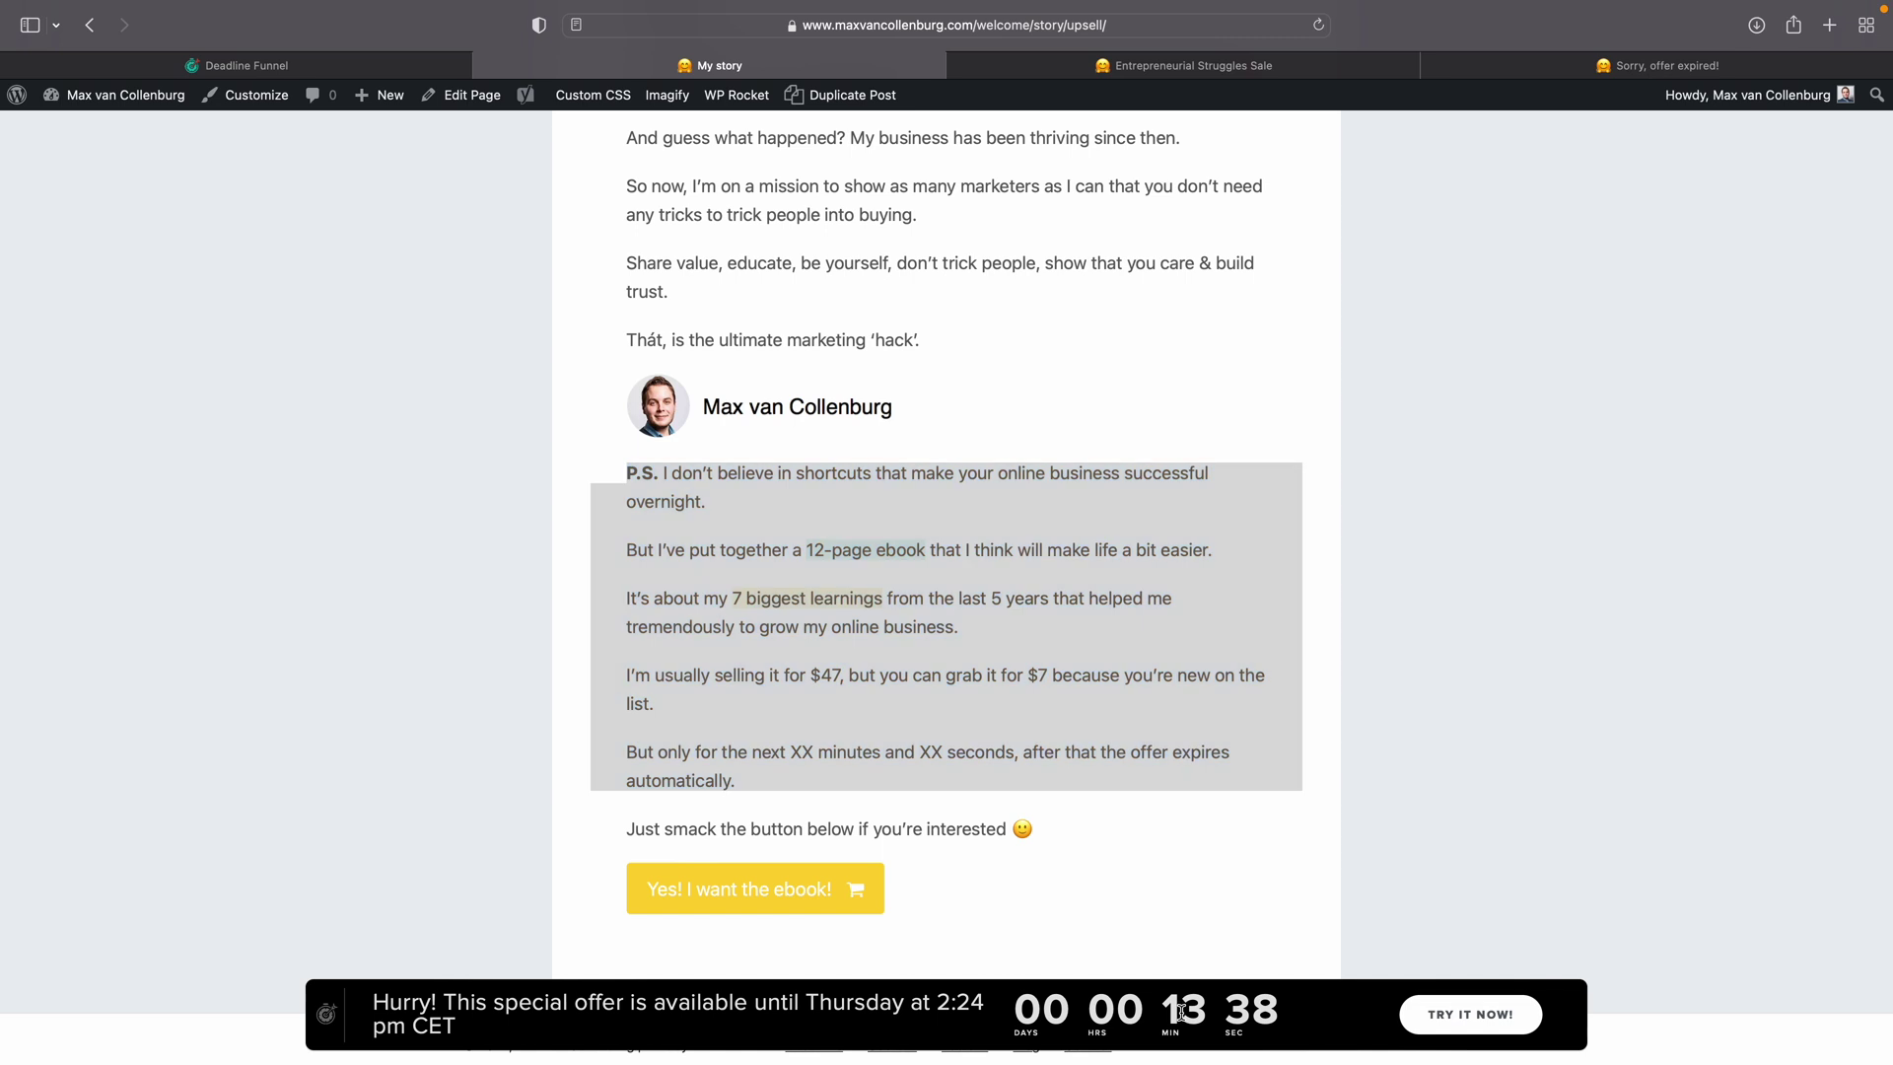
left_click(1060, 676)
left_click_drag(1023, 814, 627, 550)
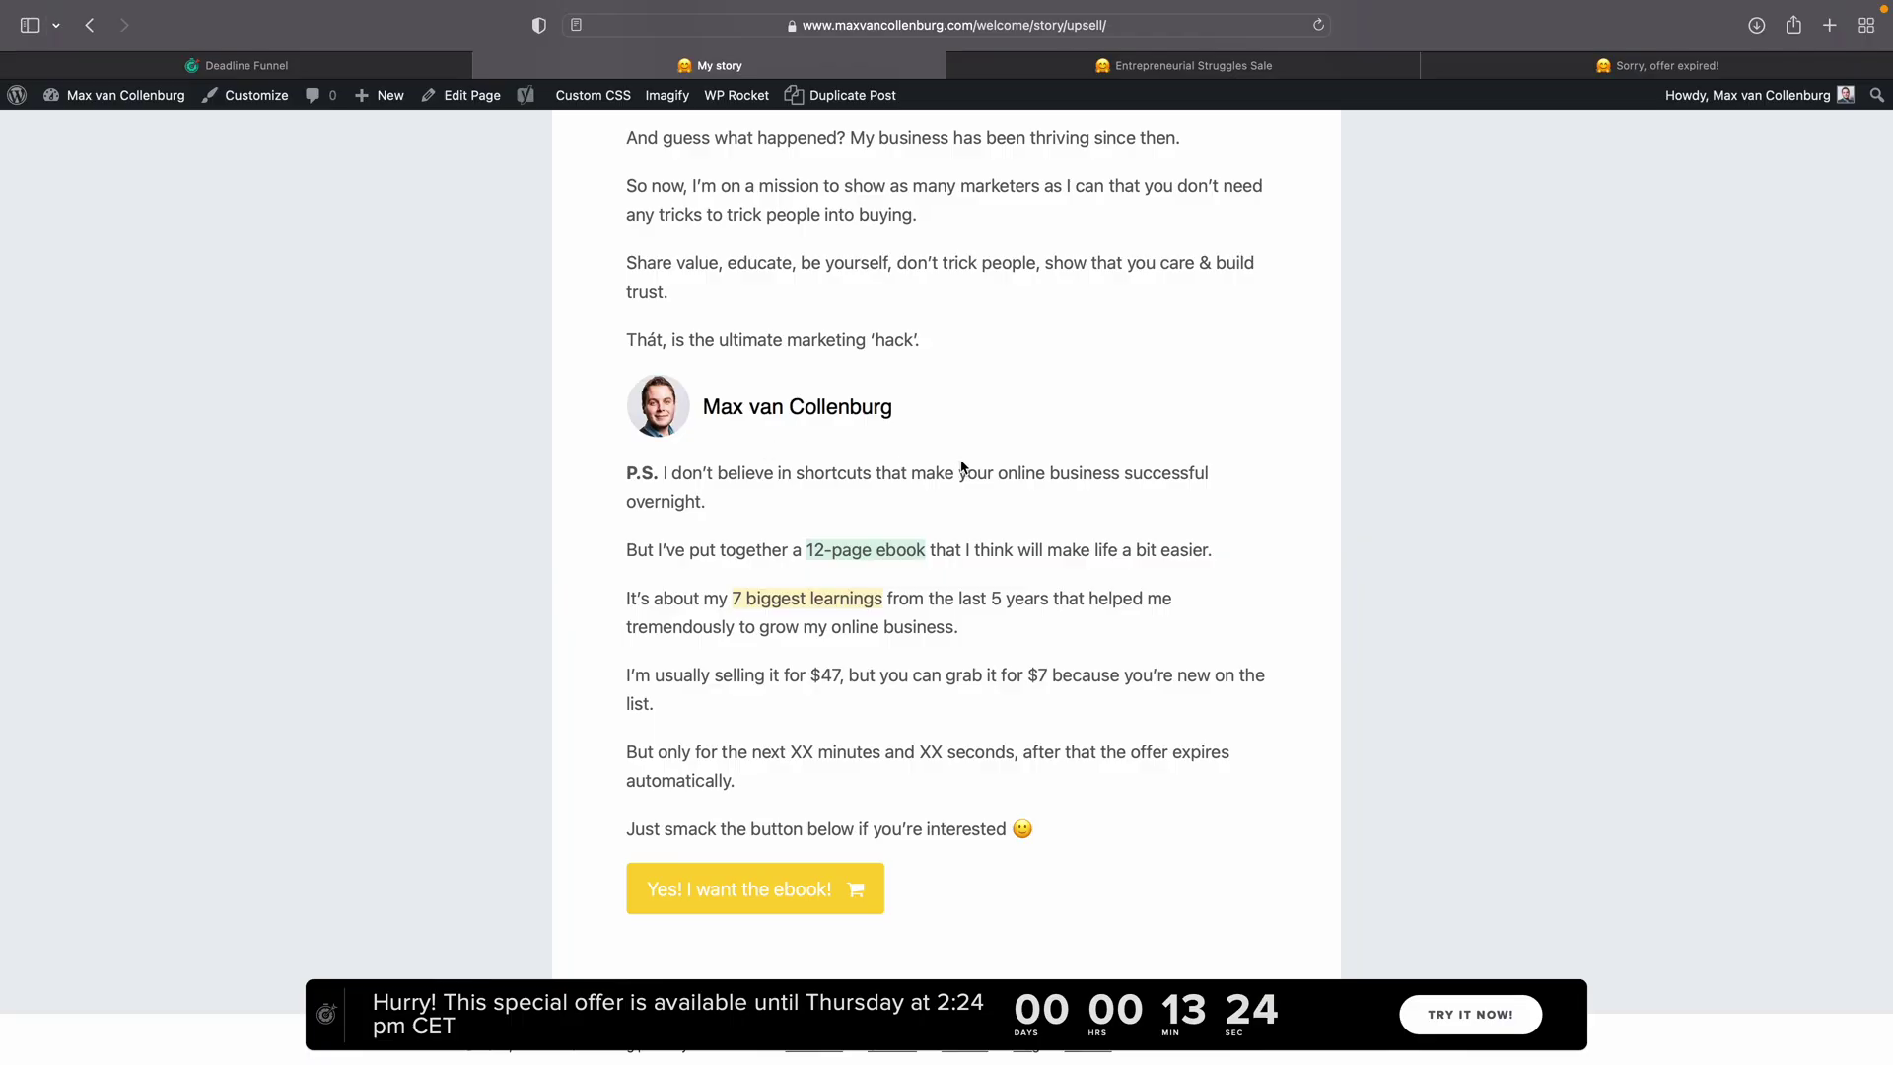
left_click_drag(680, 494, 880, 683)
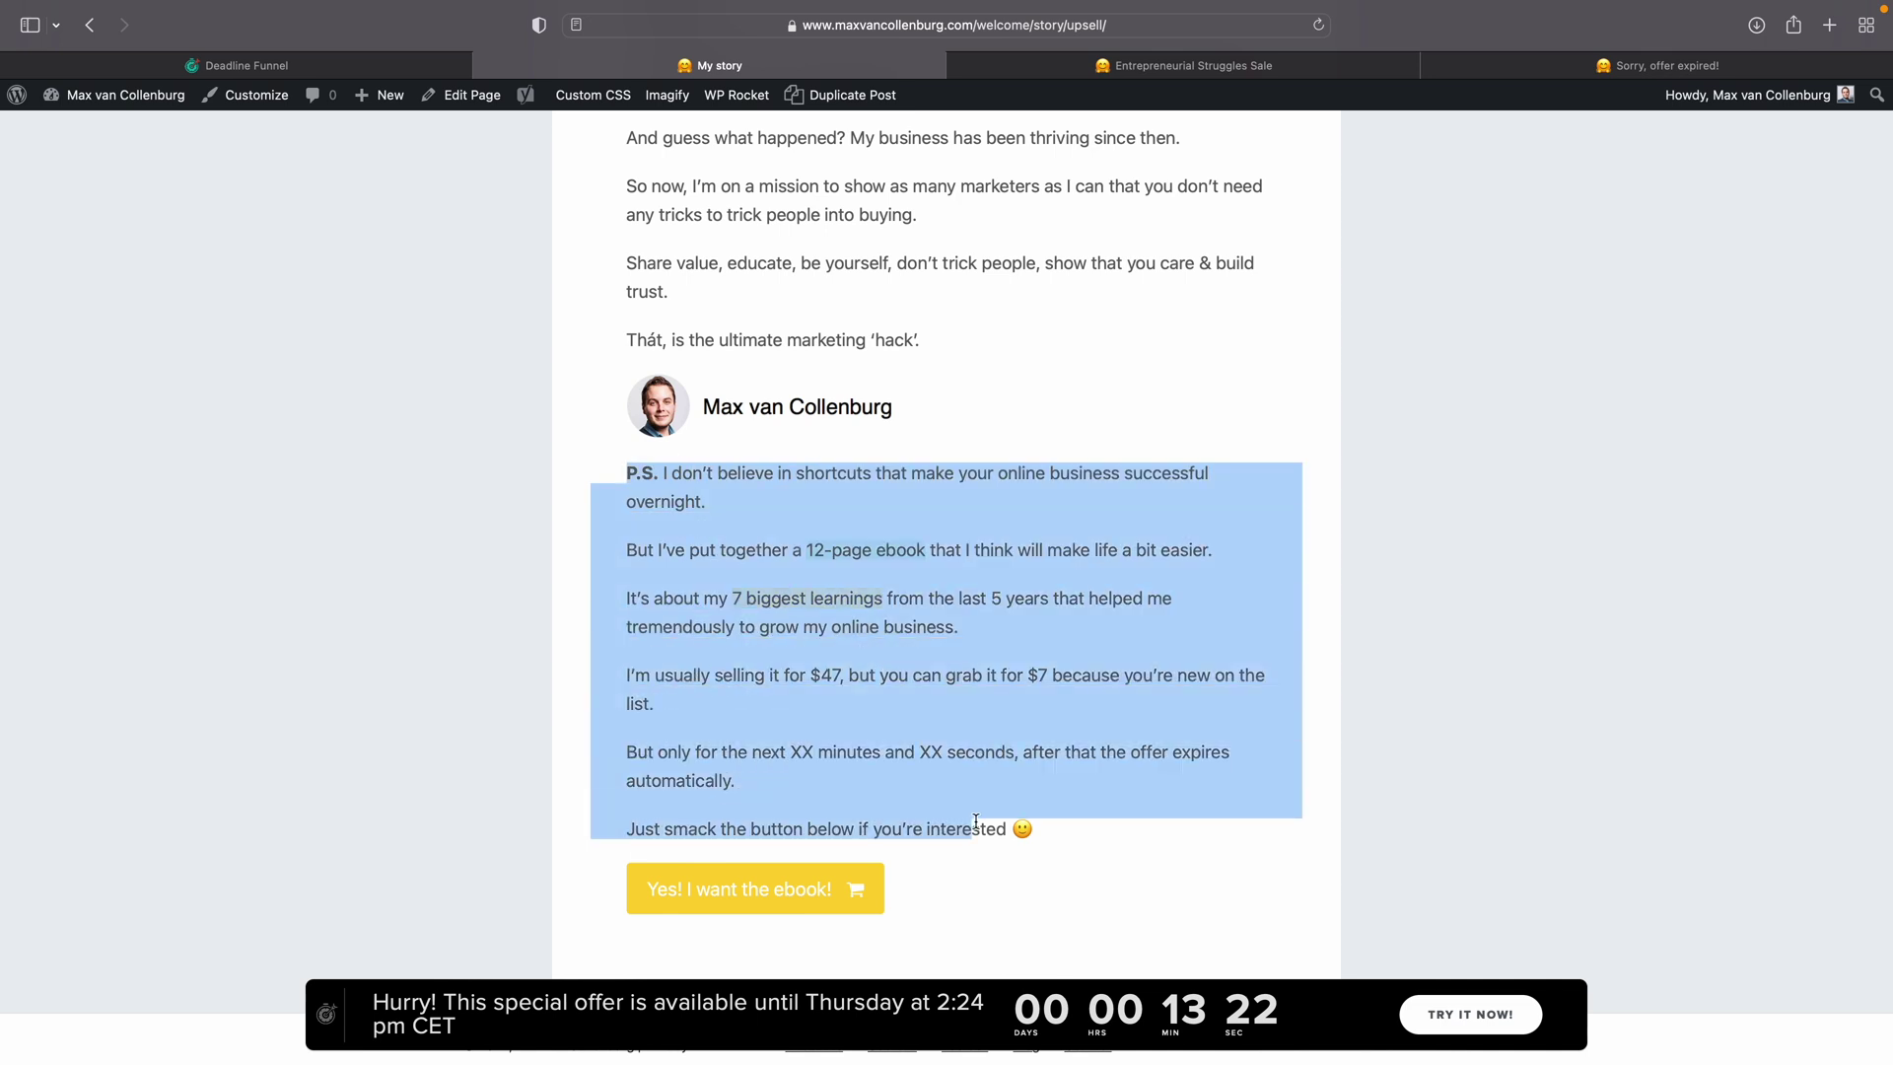
left_click(963, 780)
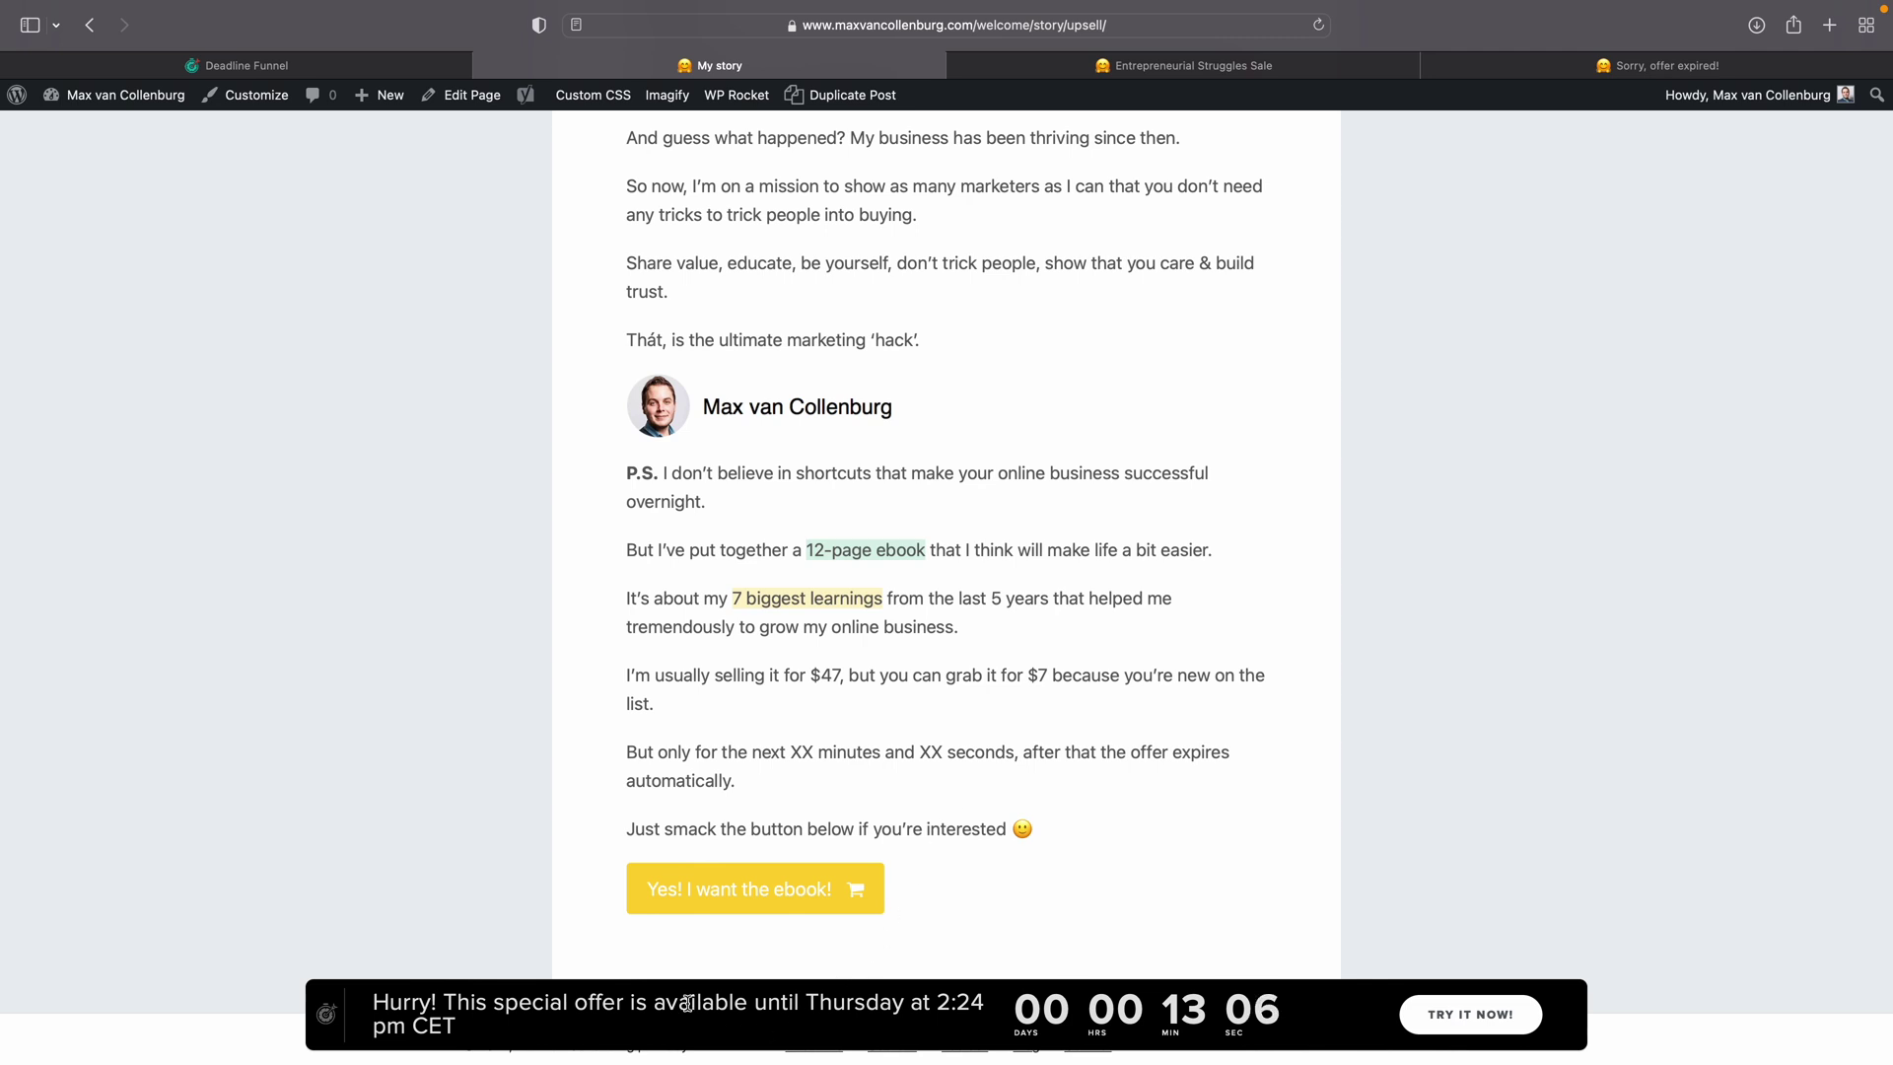
left_click_drag(687, 1003, 1125, 1006)
left_click_drag(791, 752, 989, 742)
left_click(948, 706)
Step: Switch to Deadline Funnel and add a new page to the Opt-In offer campaign using the published My story upsell page's copied URL
key("ctrl+shift+Tab")
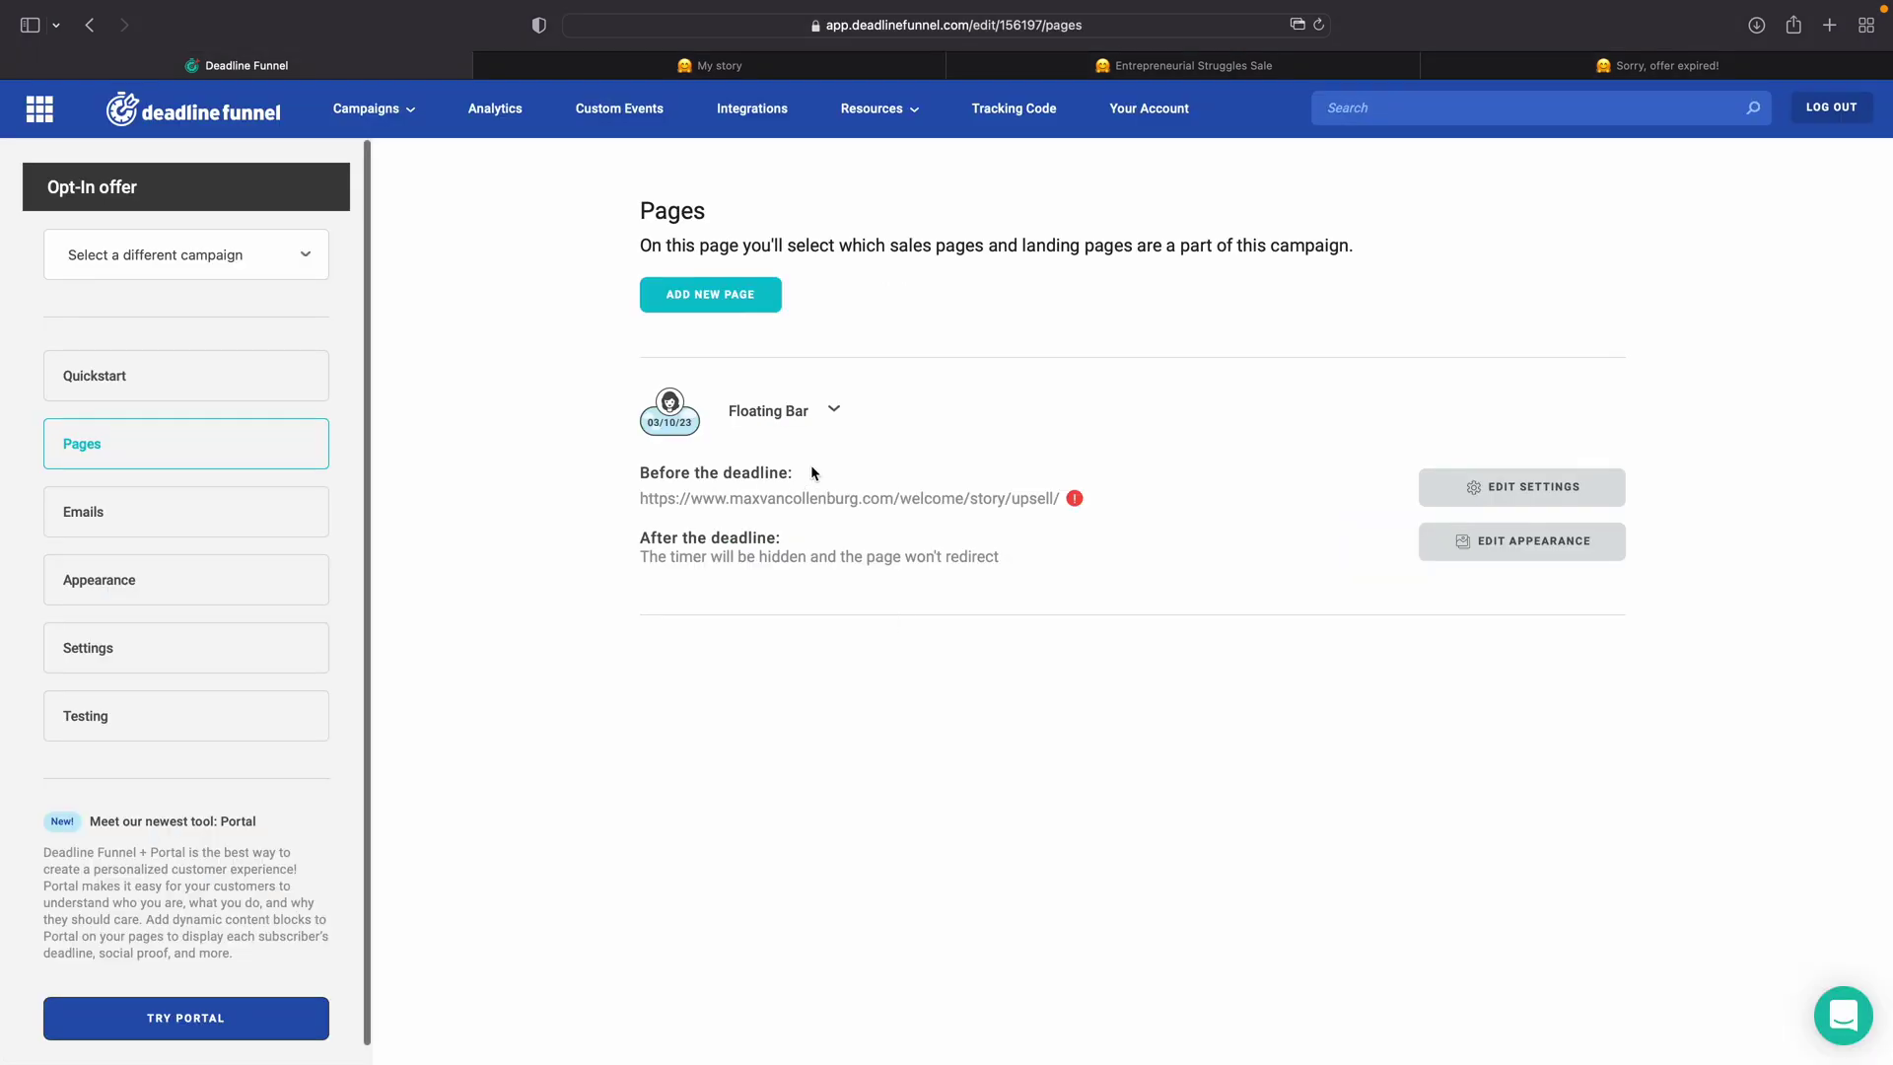
left_click(714, 302)
left_click(804, 64)
left_click(886, 30)
key("super+c")
key("ctrl+shift+Tab")
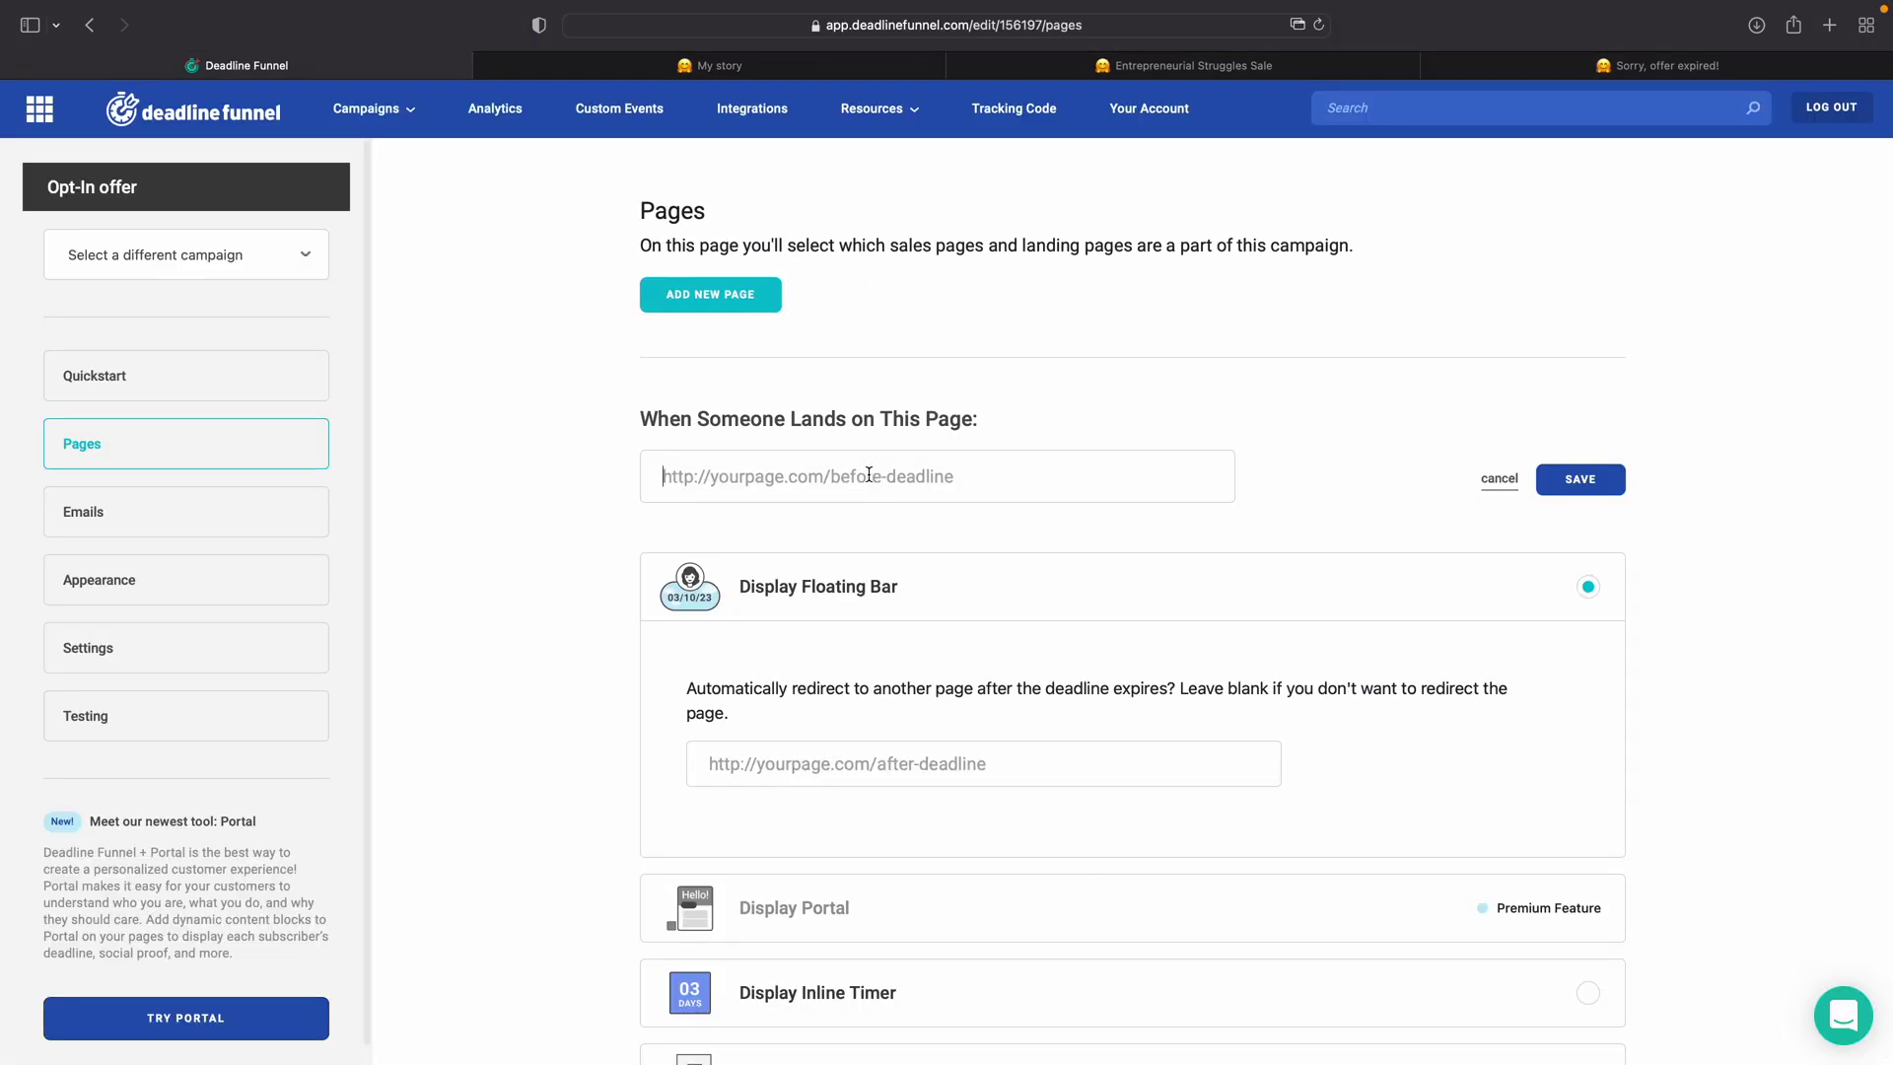
key("super+v")
scroll(611, 493, "down", 3)
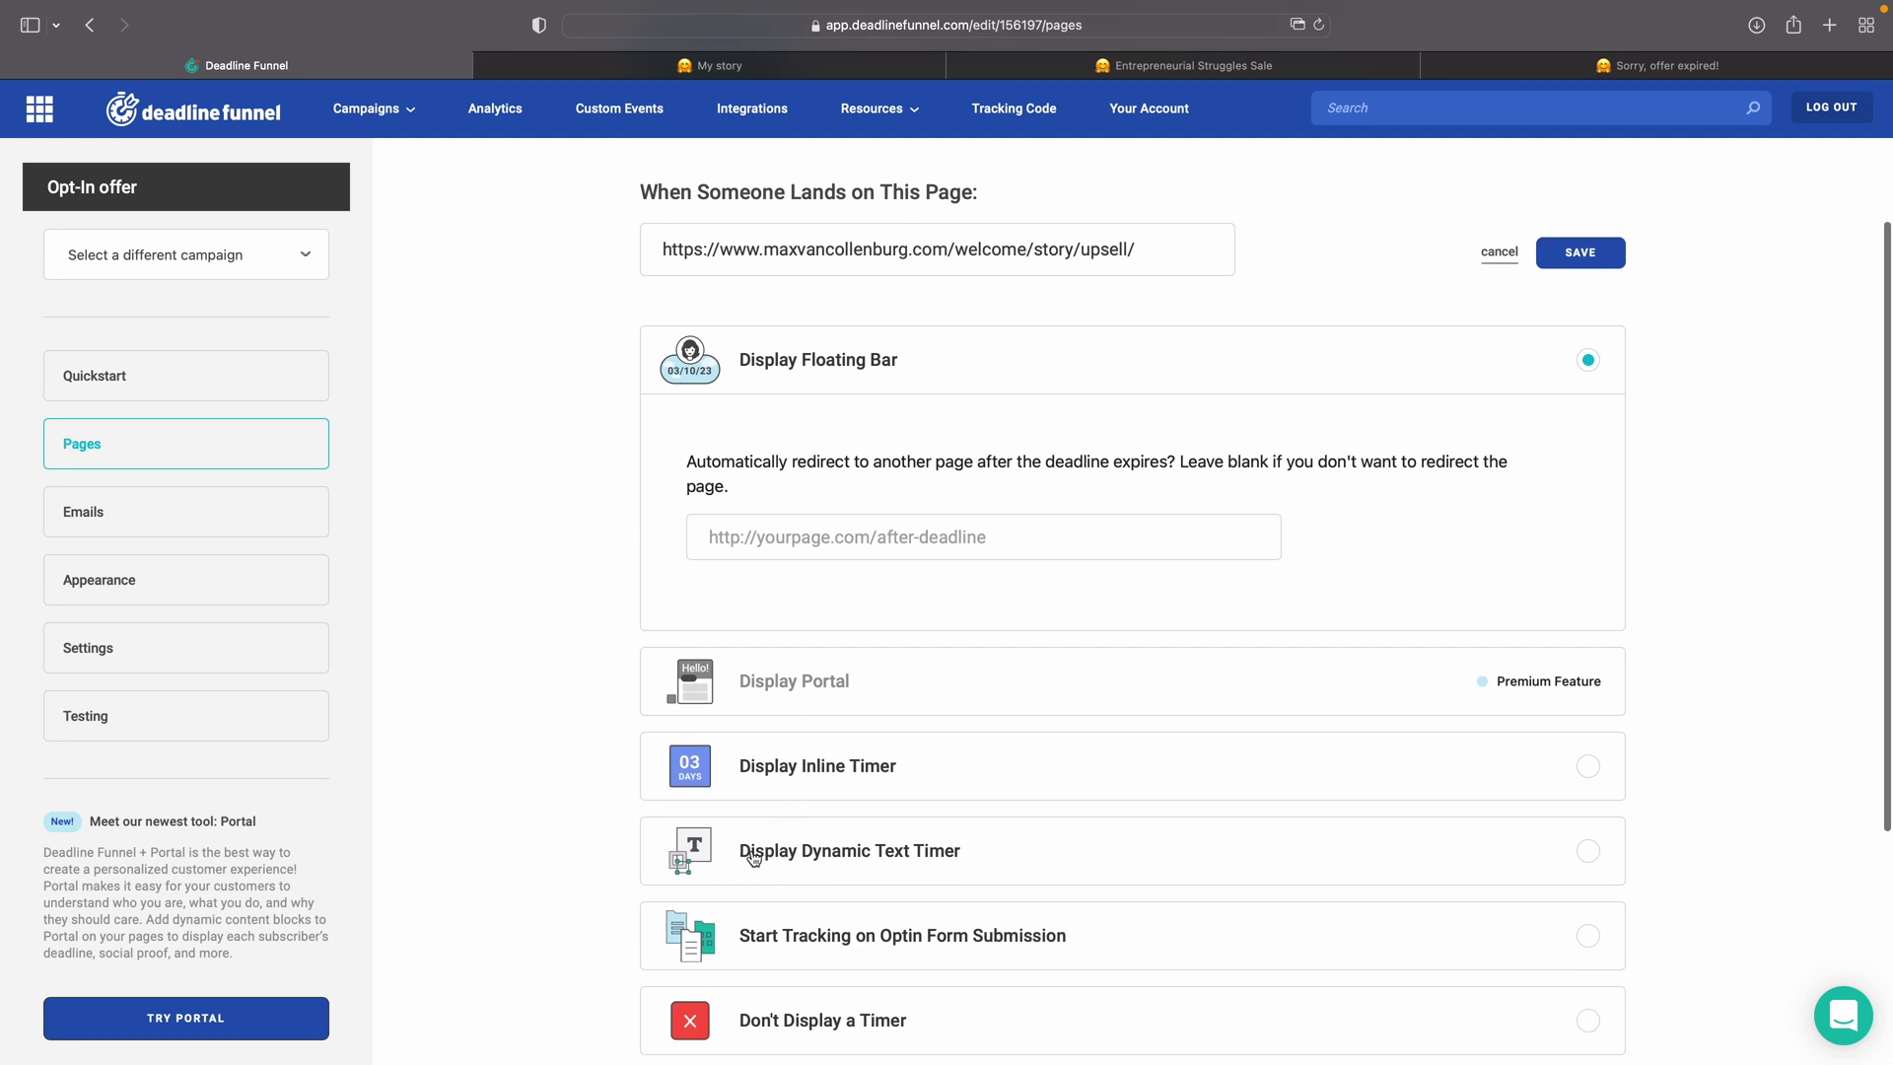
Step: Set the new page to Display Dynamic Text Timer, copy its timer code and save the page
left_click(883, 861)
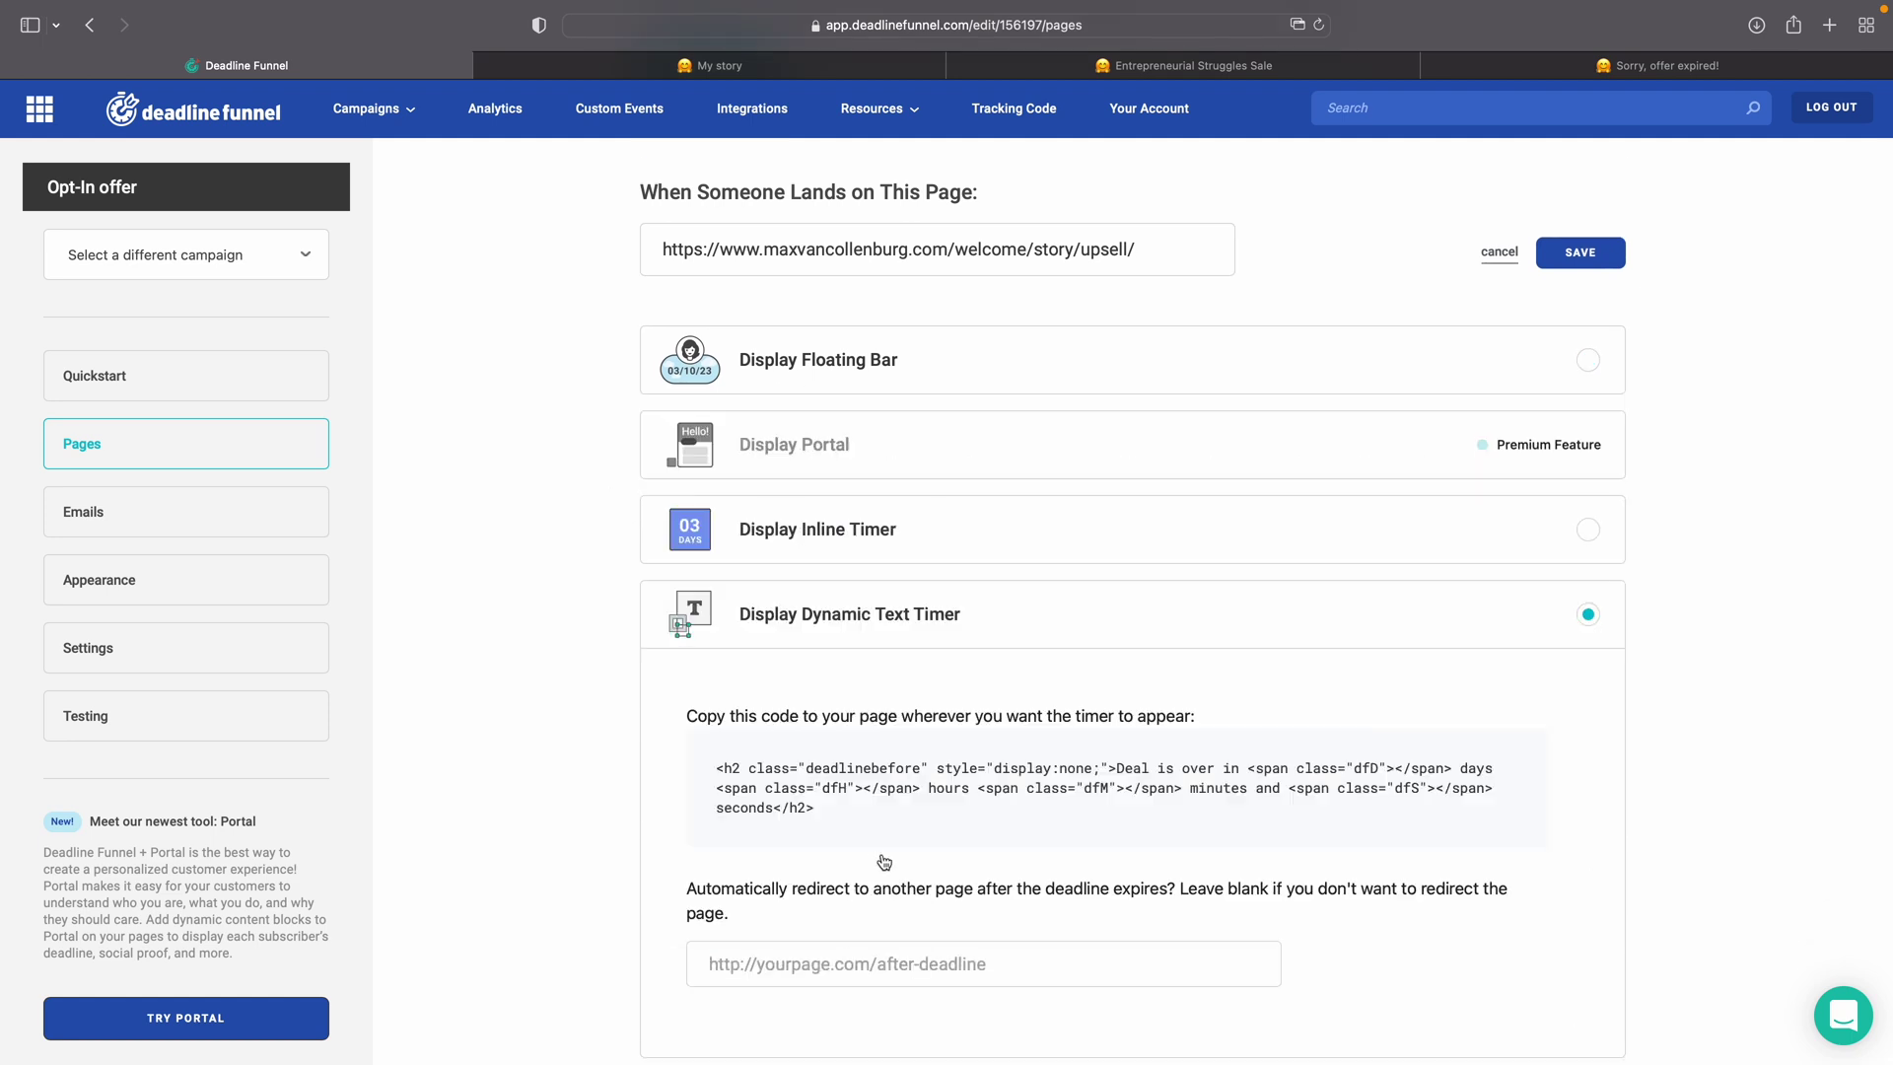
scroll(883, 860, "down", 2)
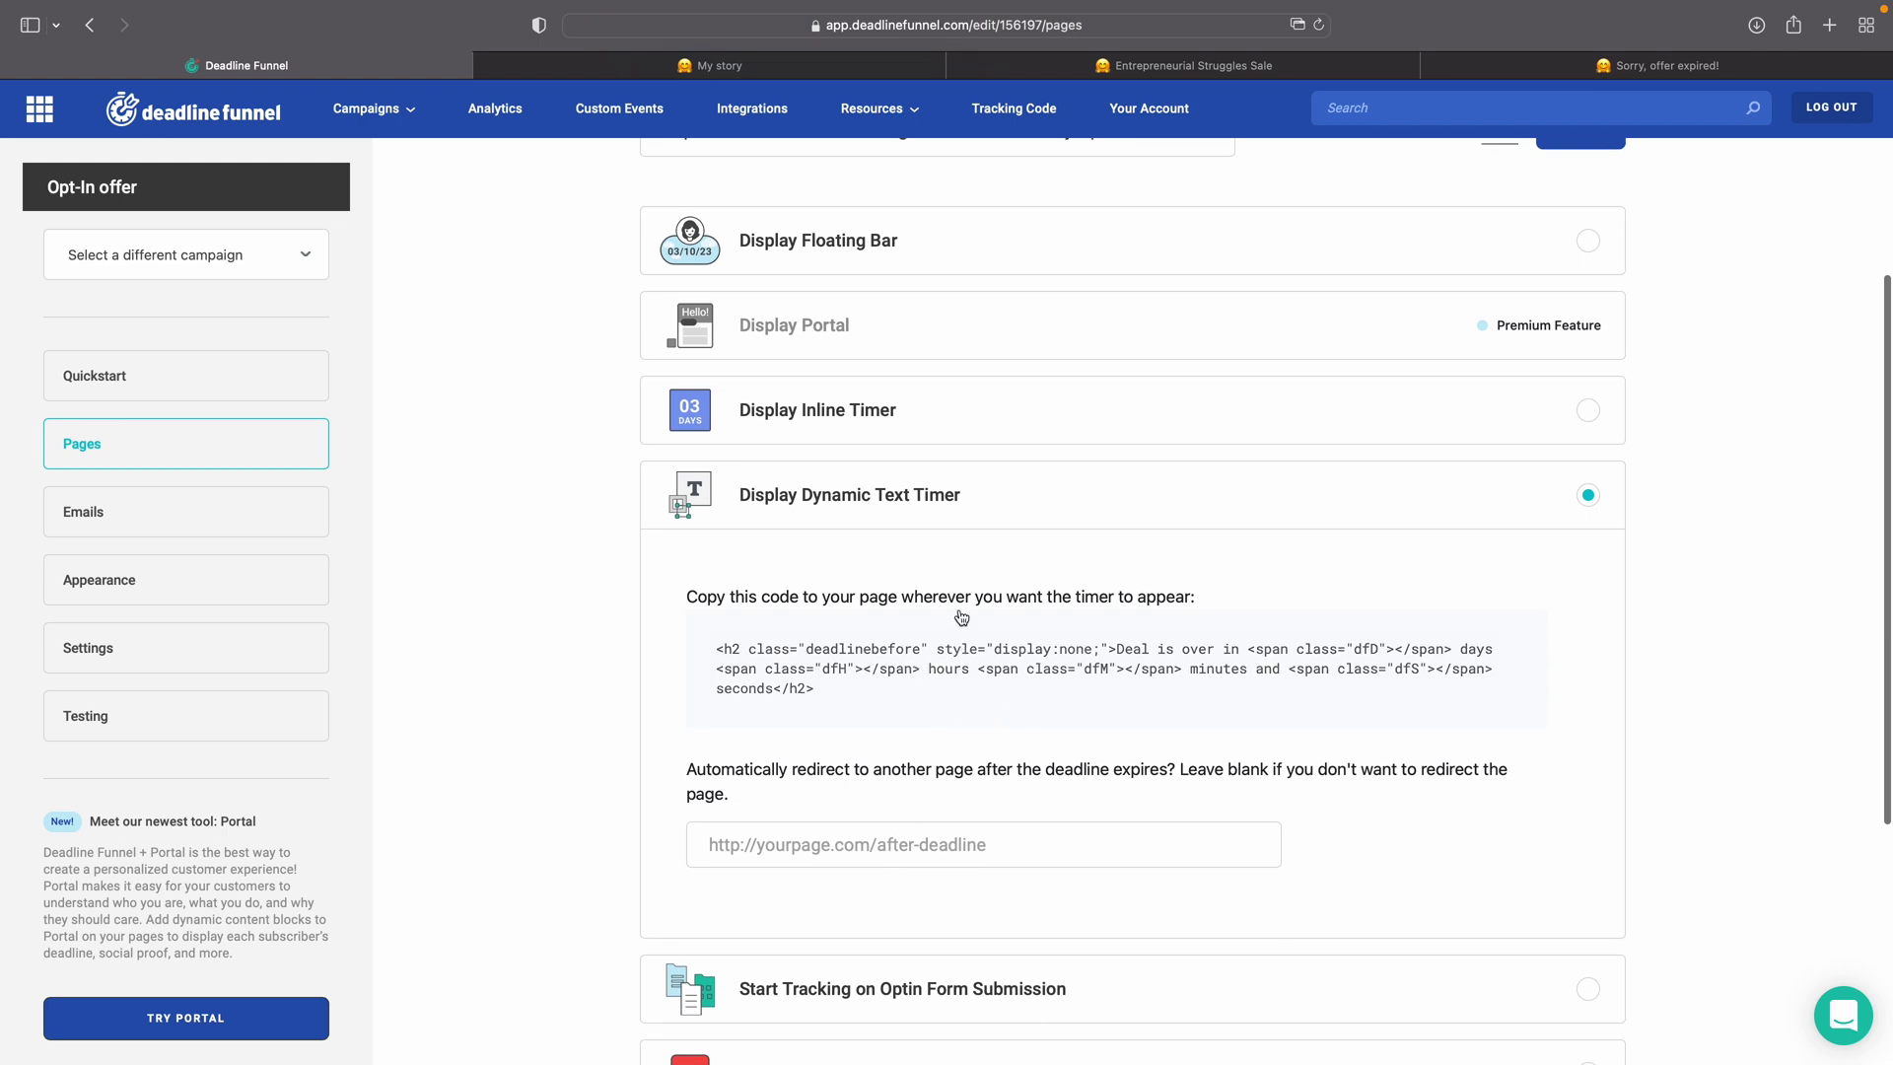
left_click(857, 687)
scroll(1599, 570, "up", 2)
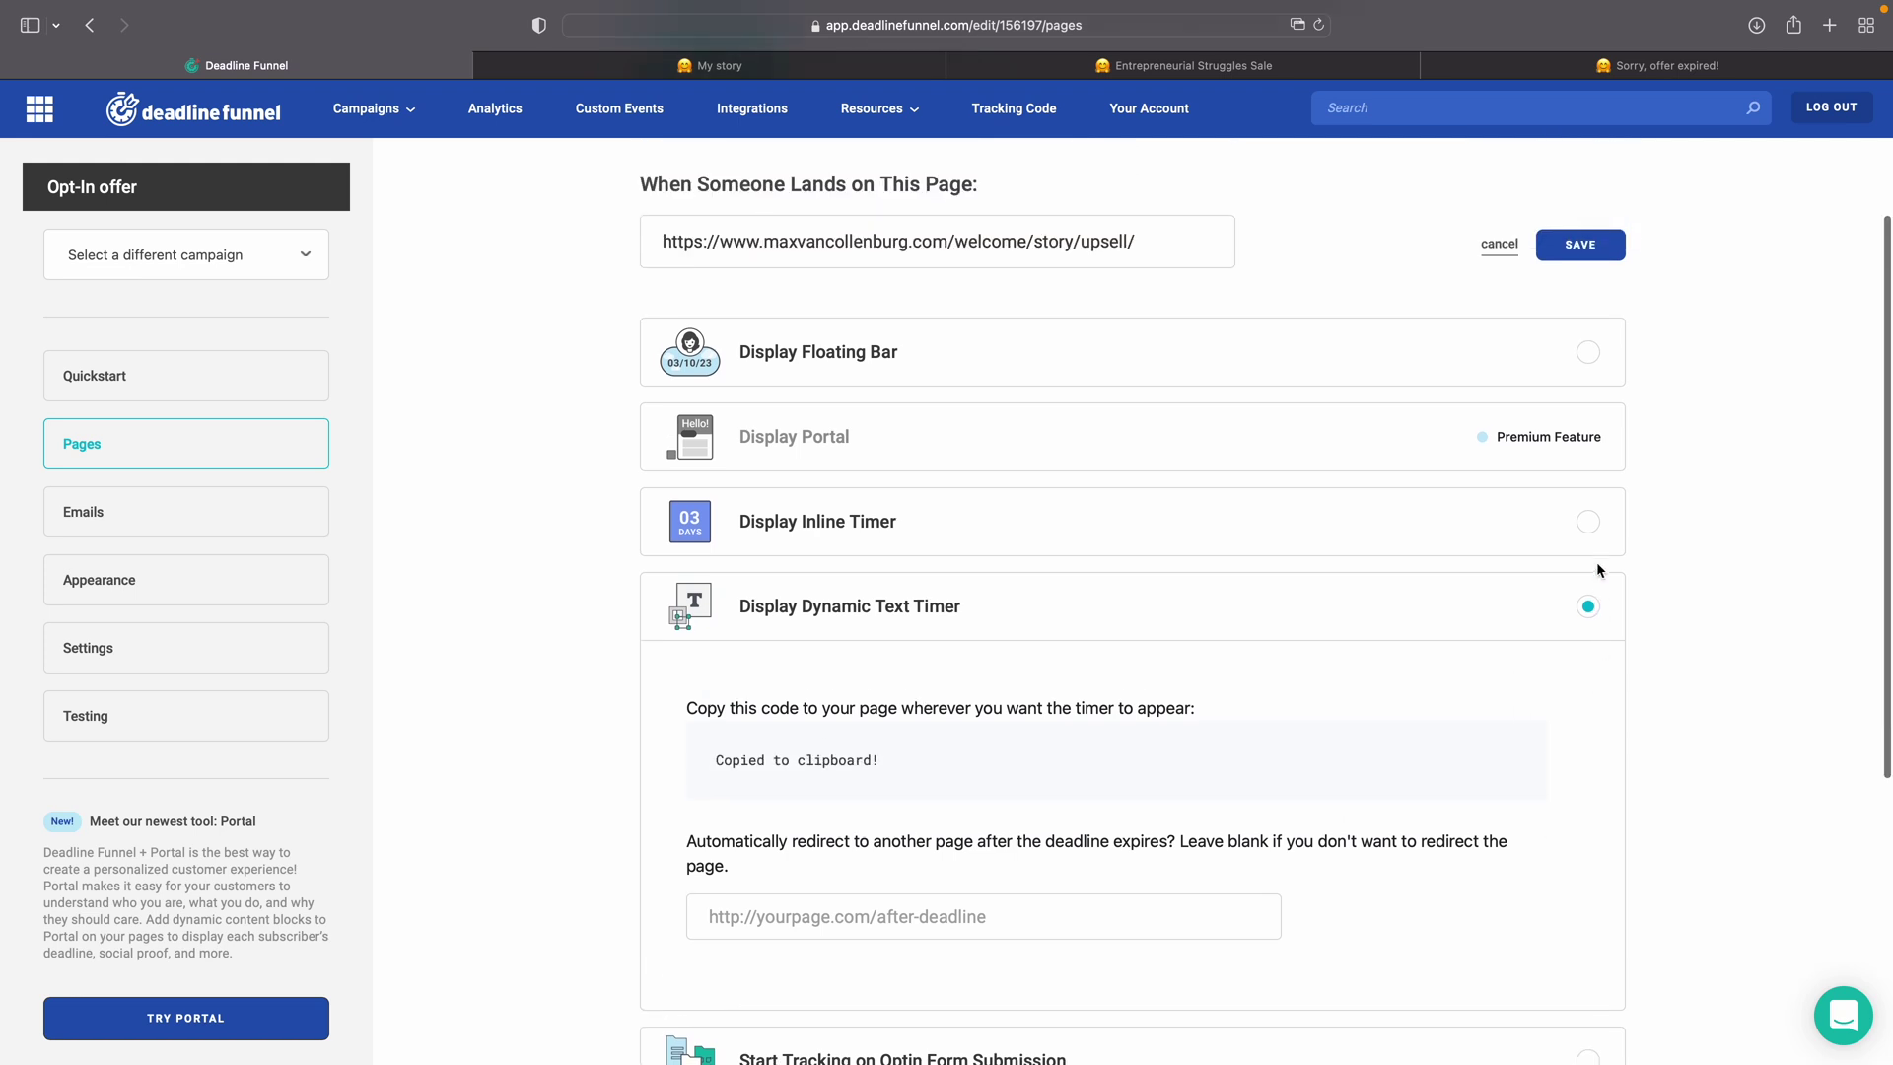
left_click(1583, 247)
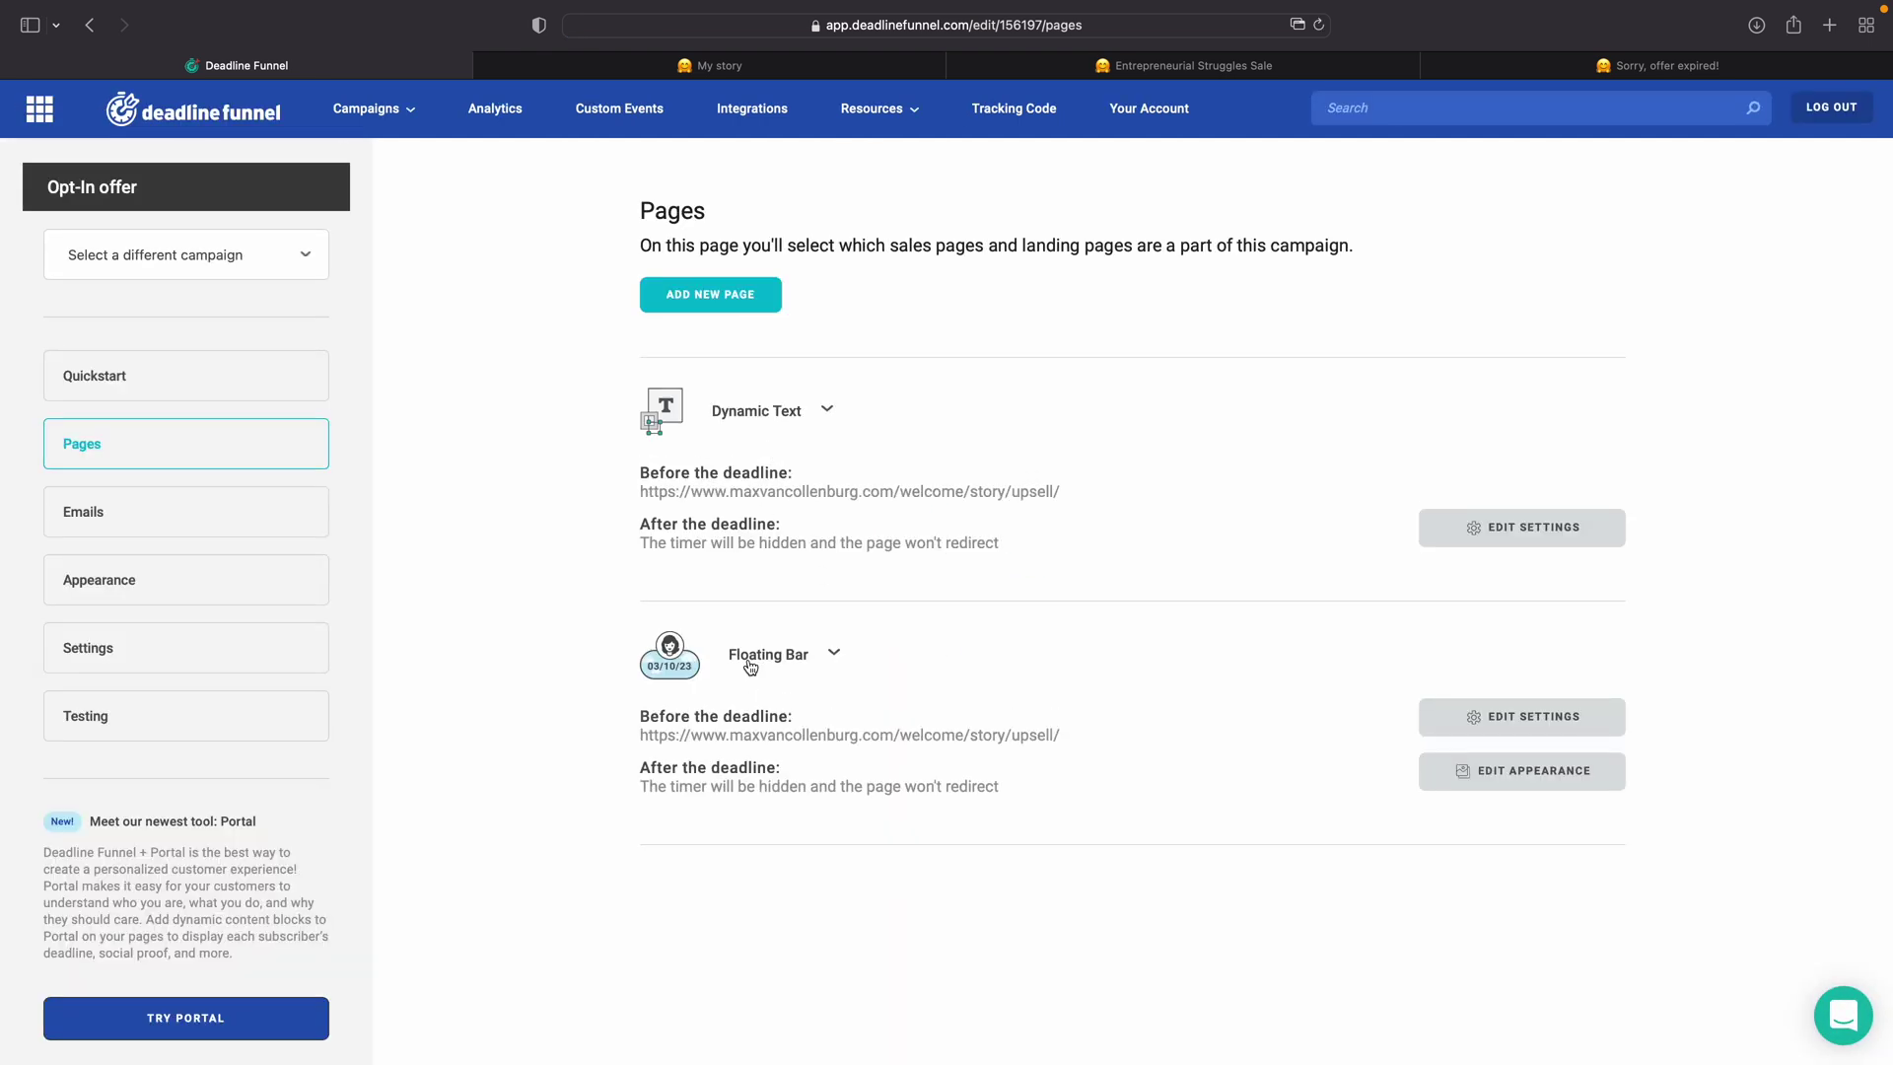
Step: Delete the Floating Bar page entry from the campaign
left_click(1533, 720)
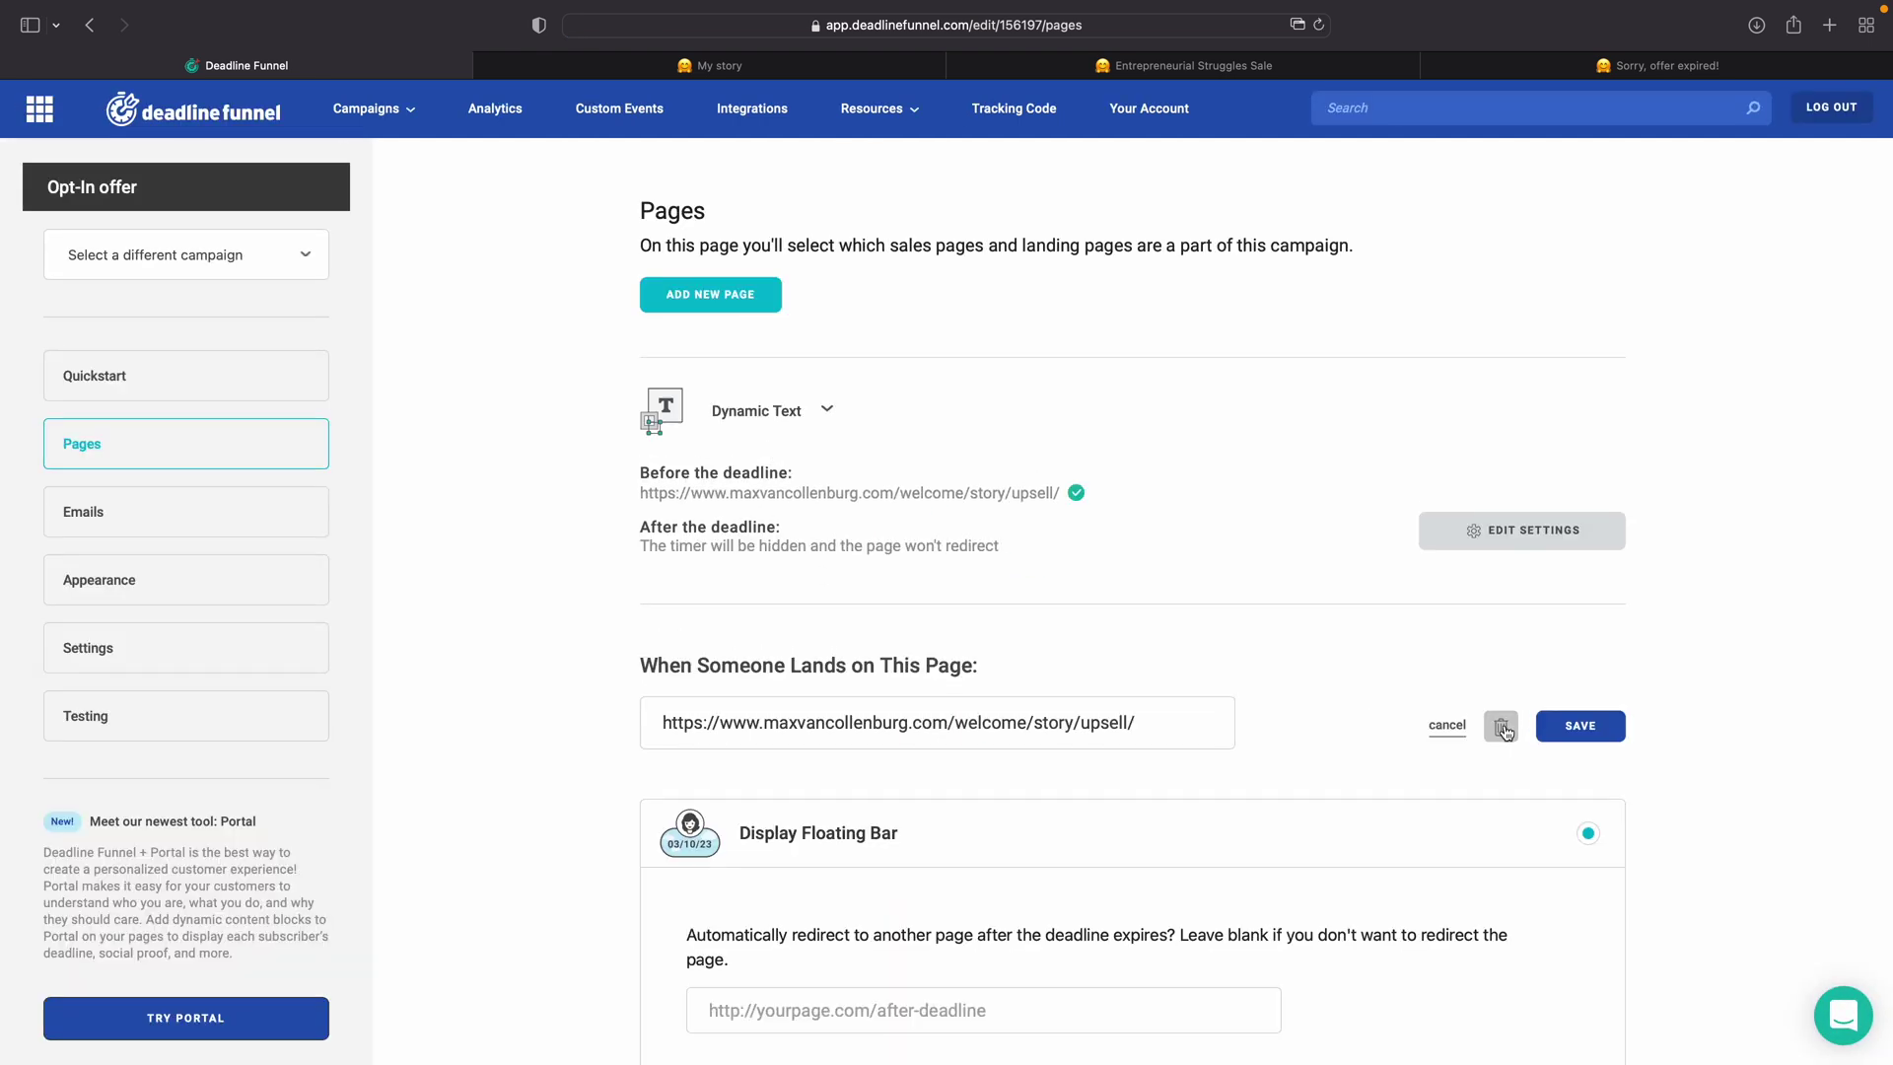
left_click(1502, 728)
left_click(981, 641)
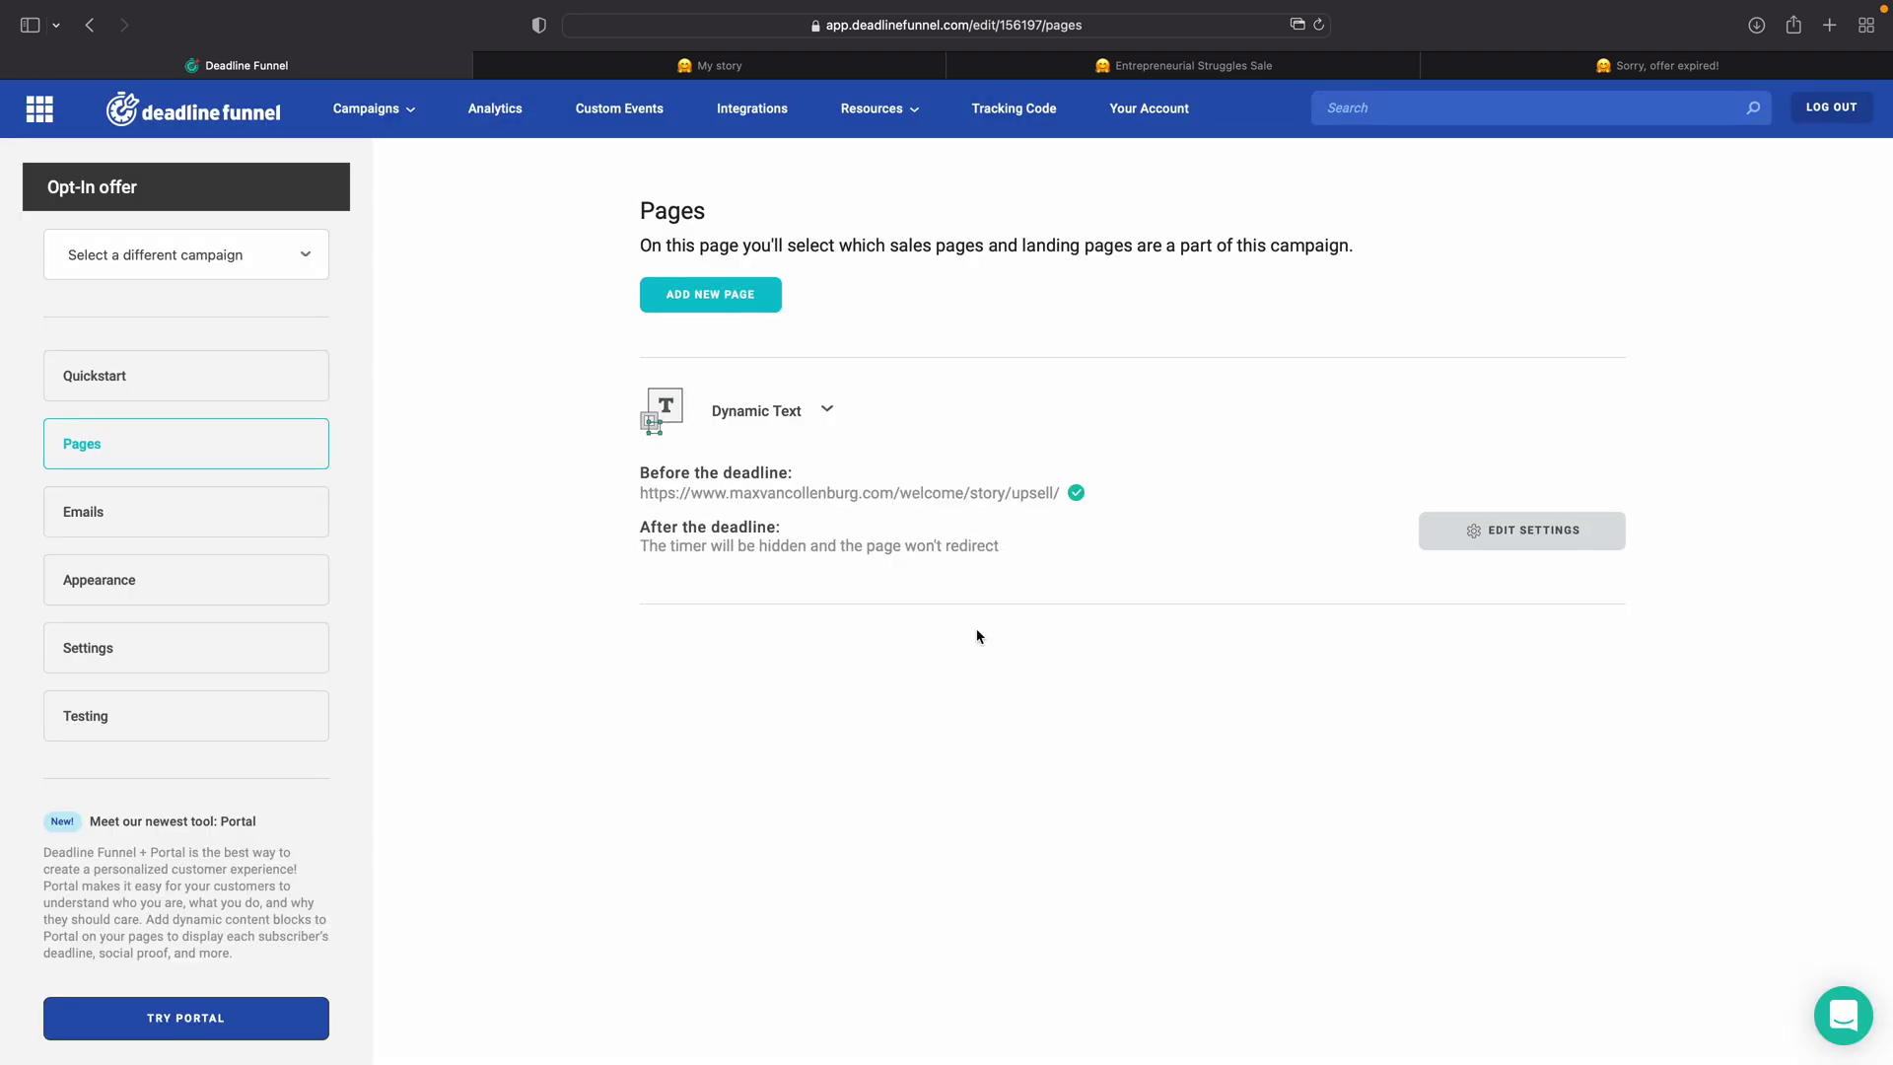
Step: Reload the published My story page and check the XX minutes and XX seconds wording in the P.S. section
key("ctrl+Tab")
key("super+r")
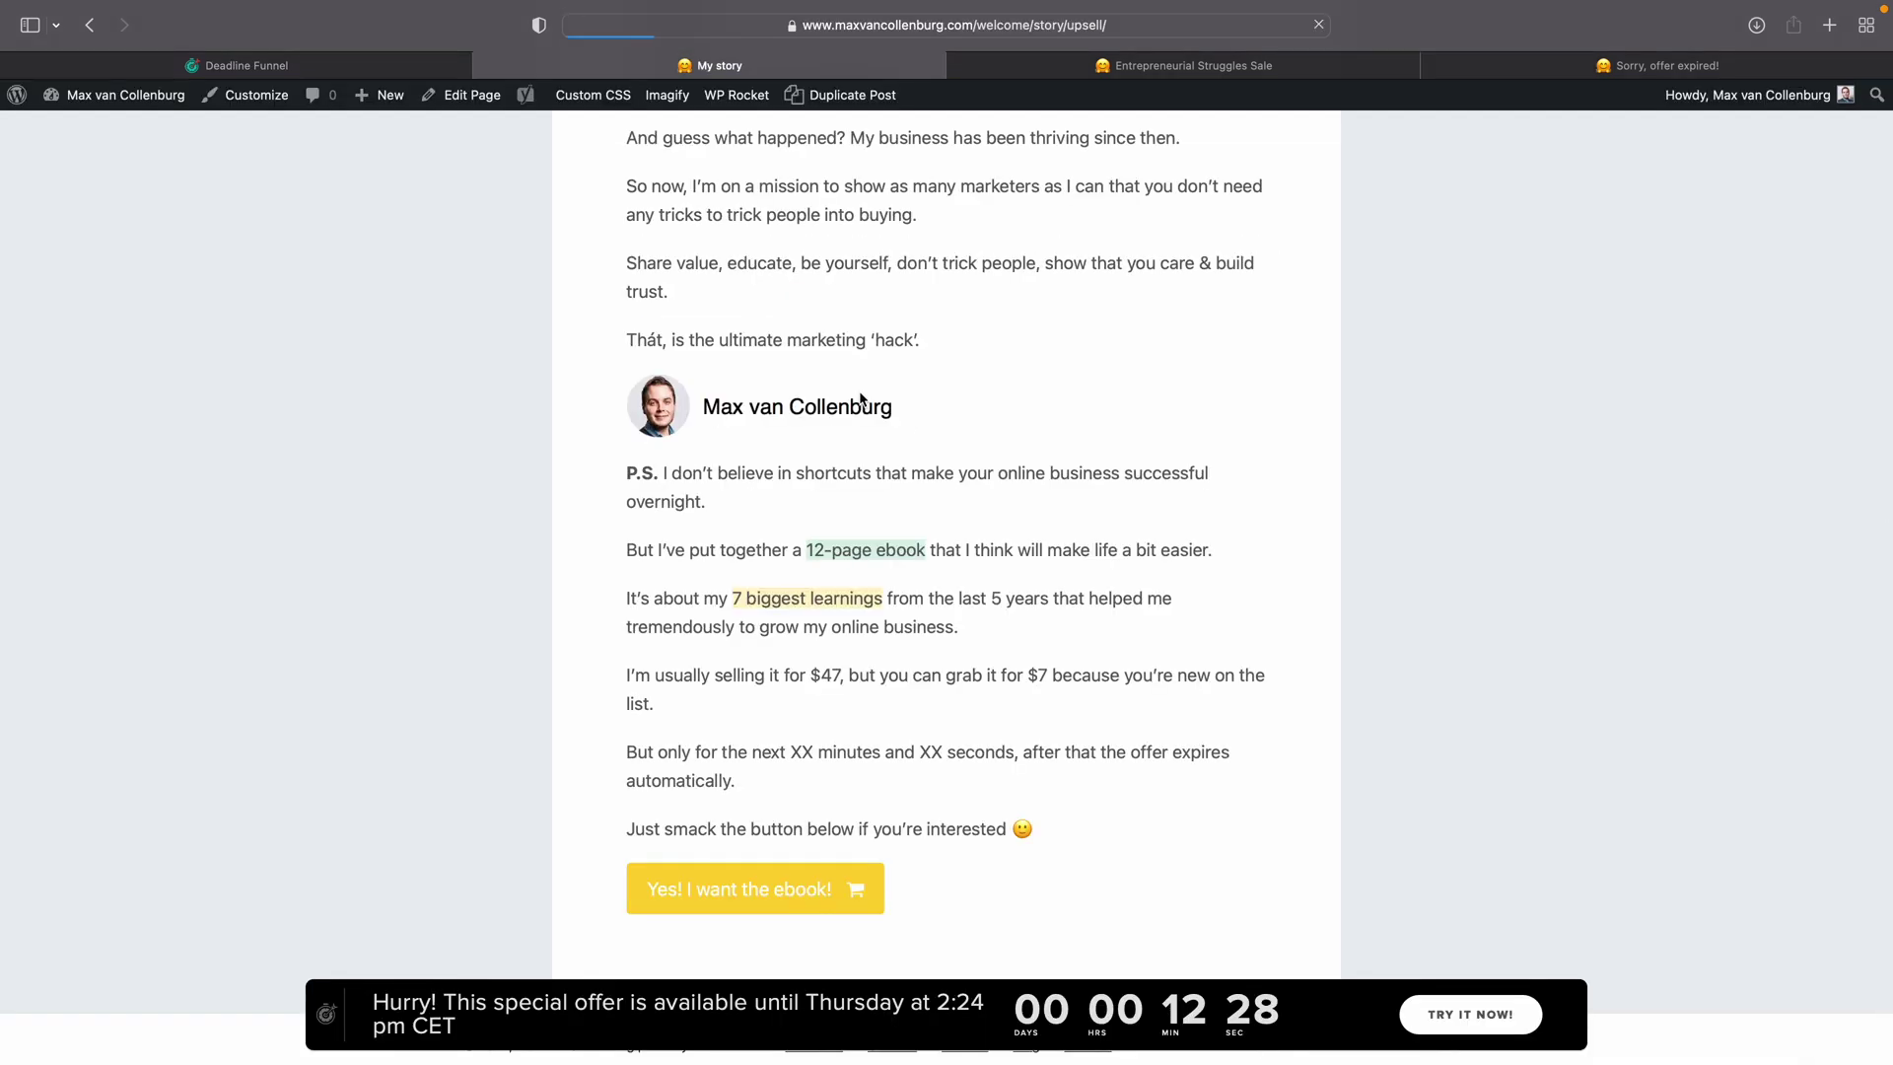
scroll(860, 398, "down", 10)
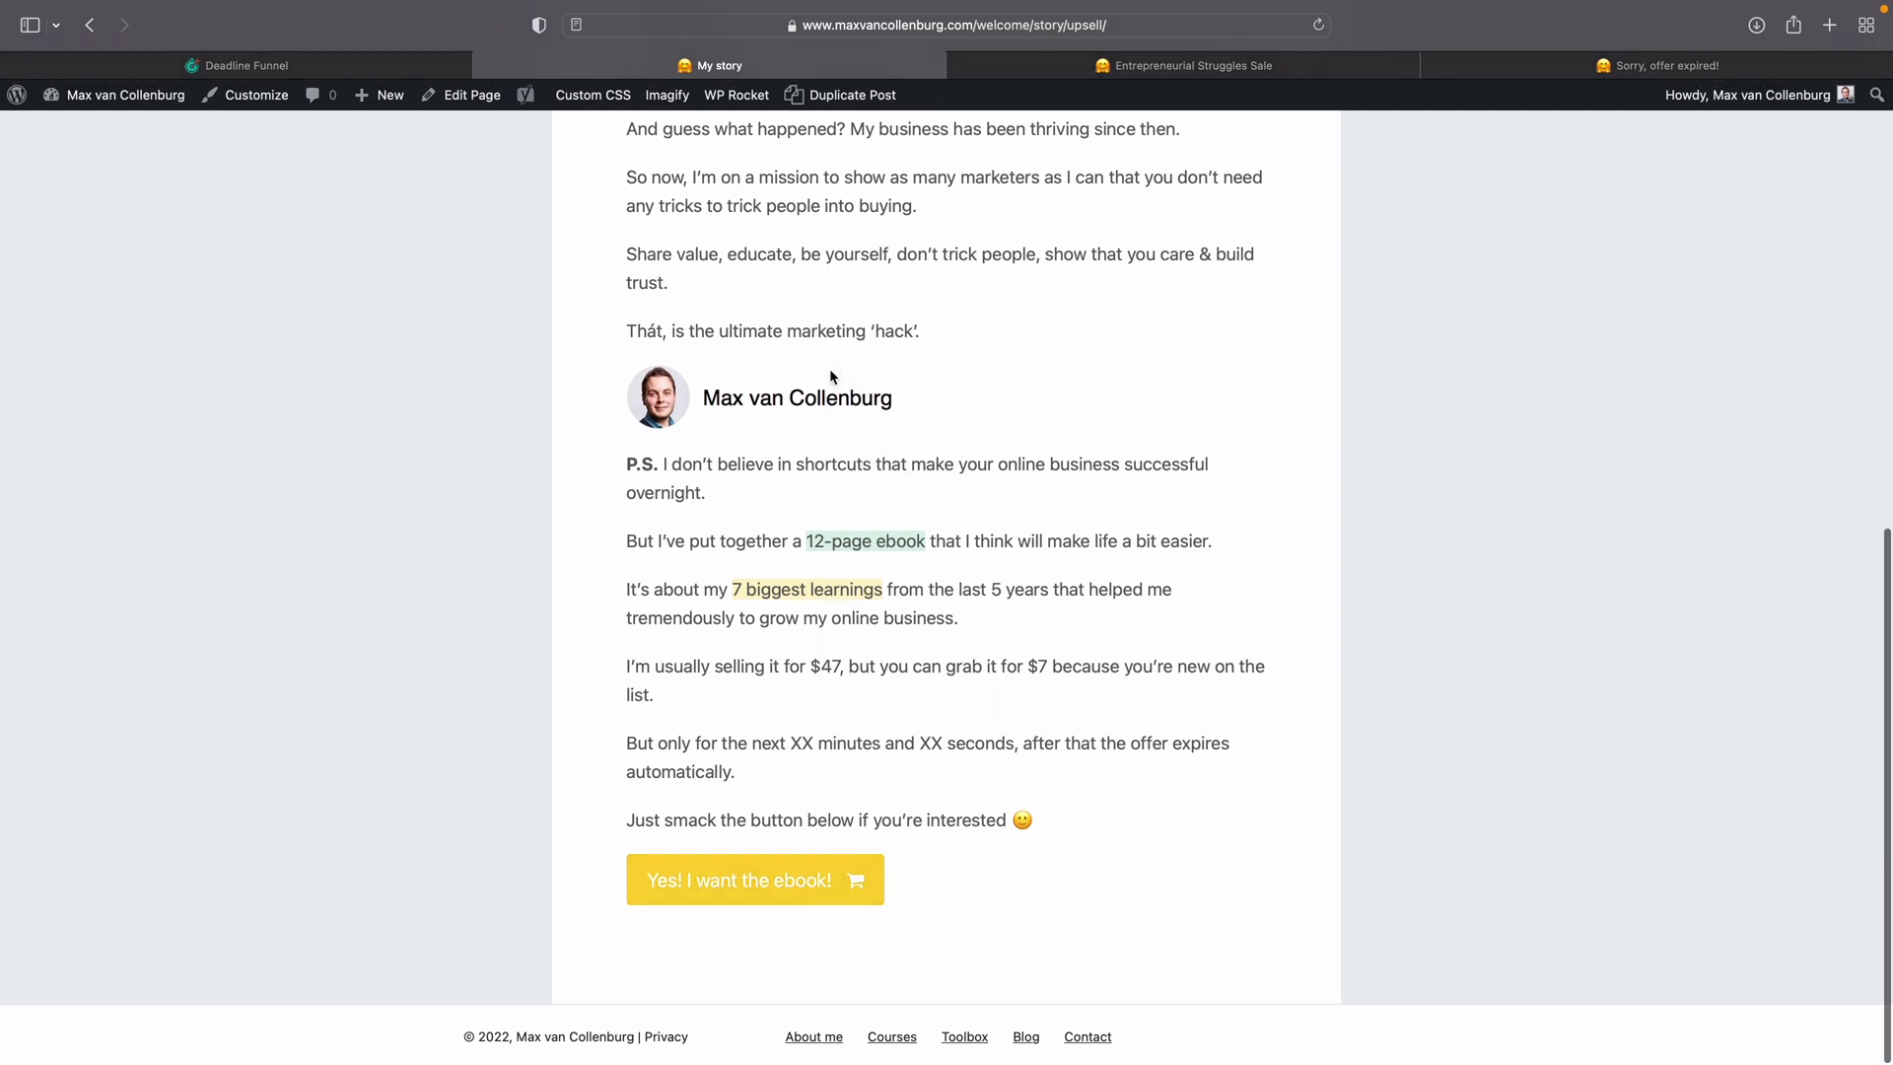
left_click_drag(786, 746, 1055, 747)
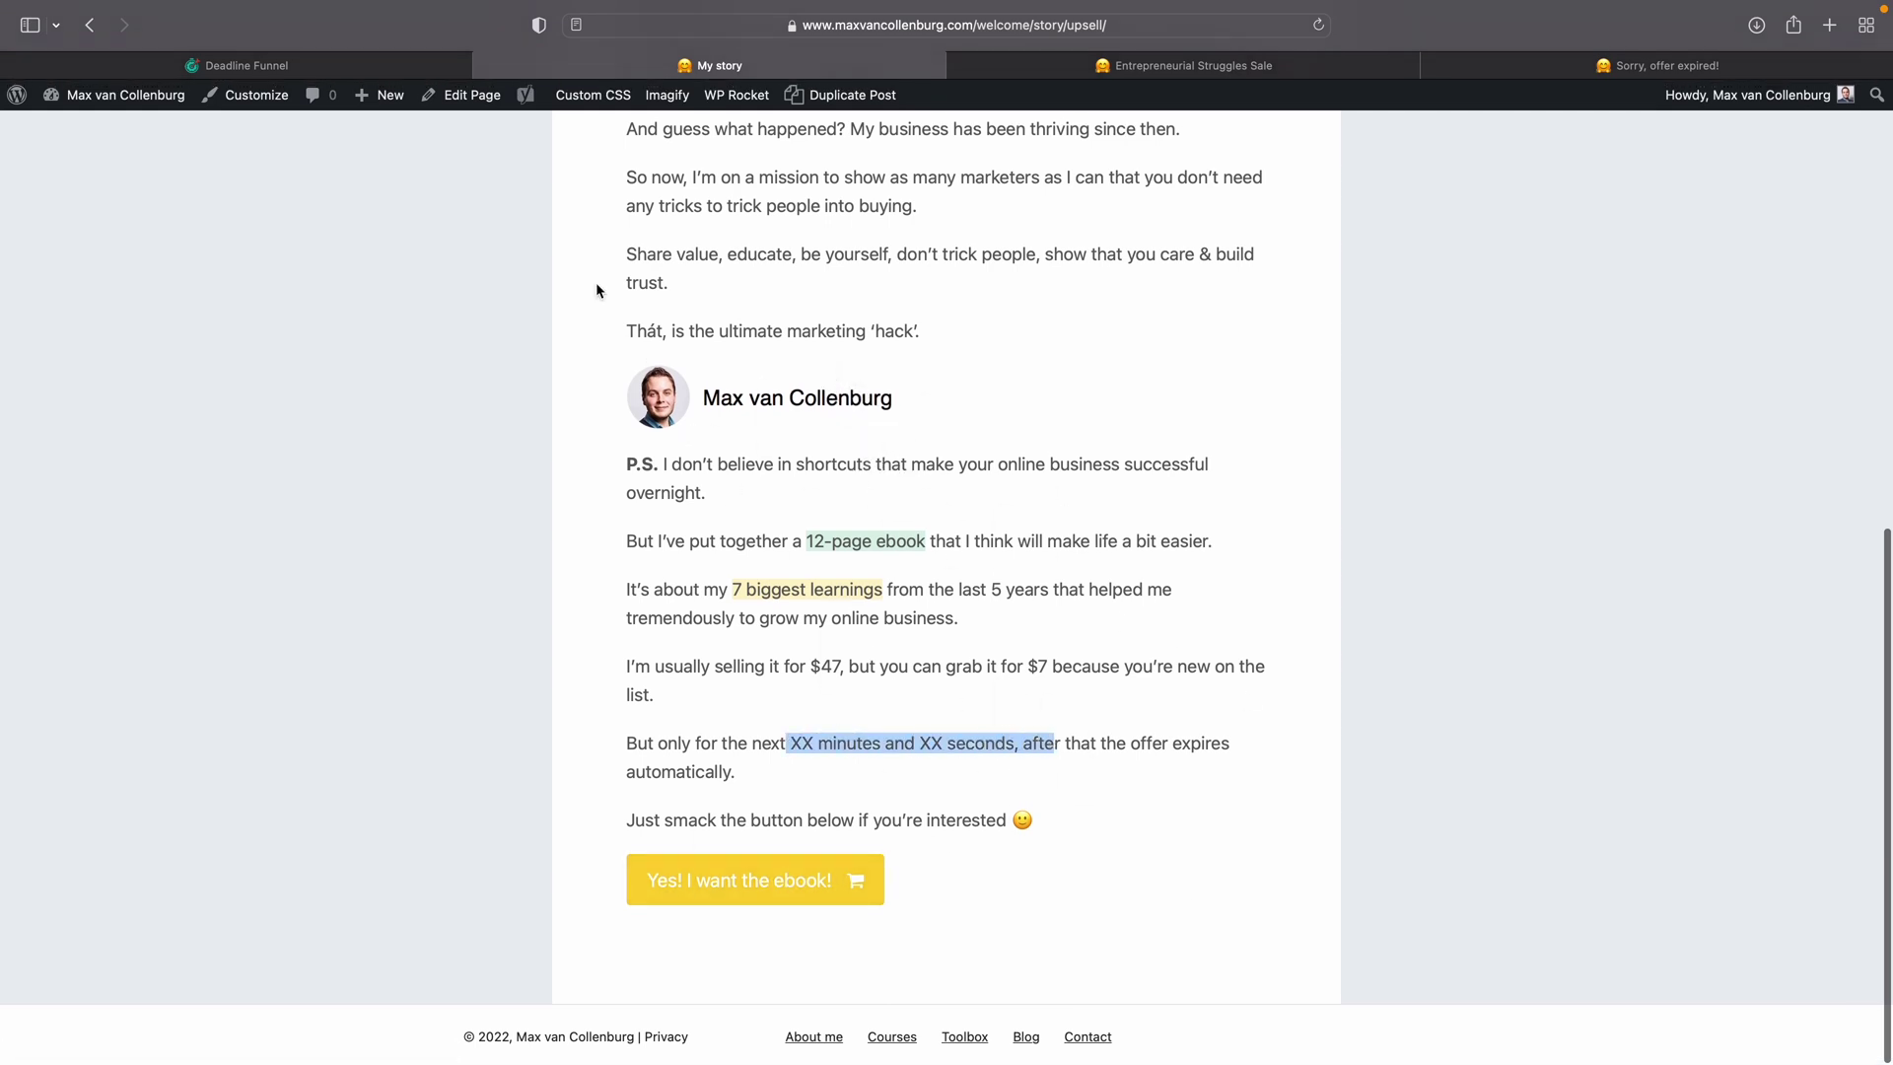
Step: Open the My story page for editing and add a Raw HTML element below the theme button, replacing its content with the copied timer code
left_click(458, 99)
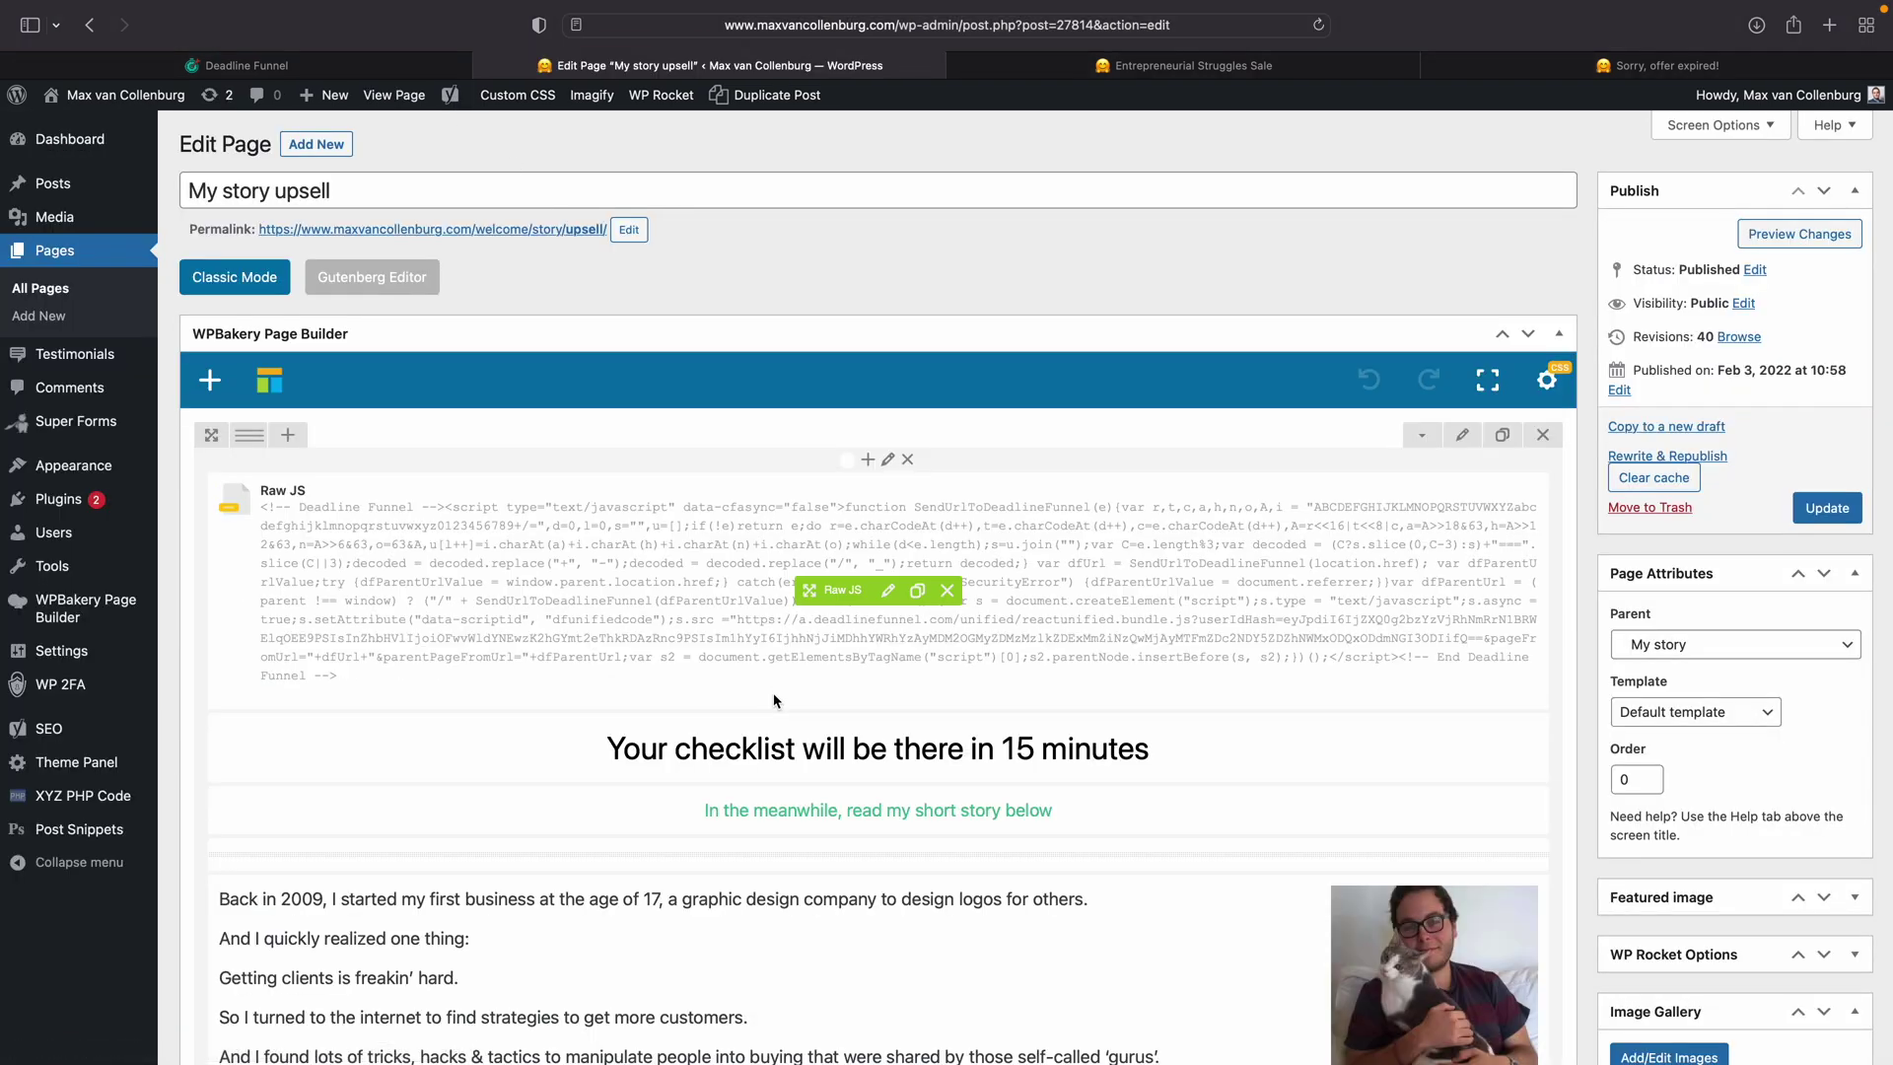
scroll(774, 701, "down", 15)
scroll(775, 700, "down", 2)
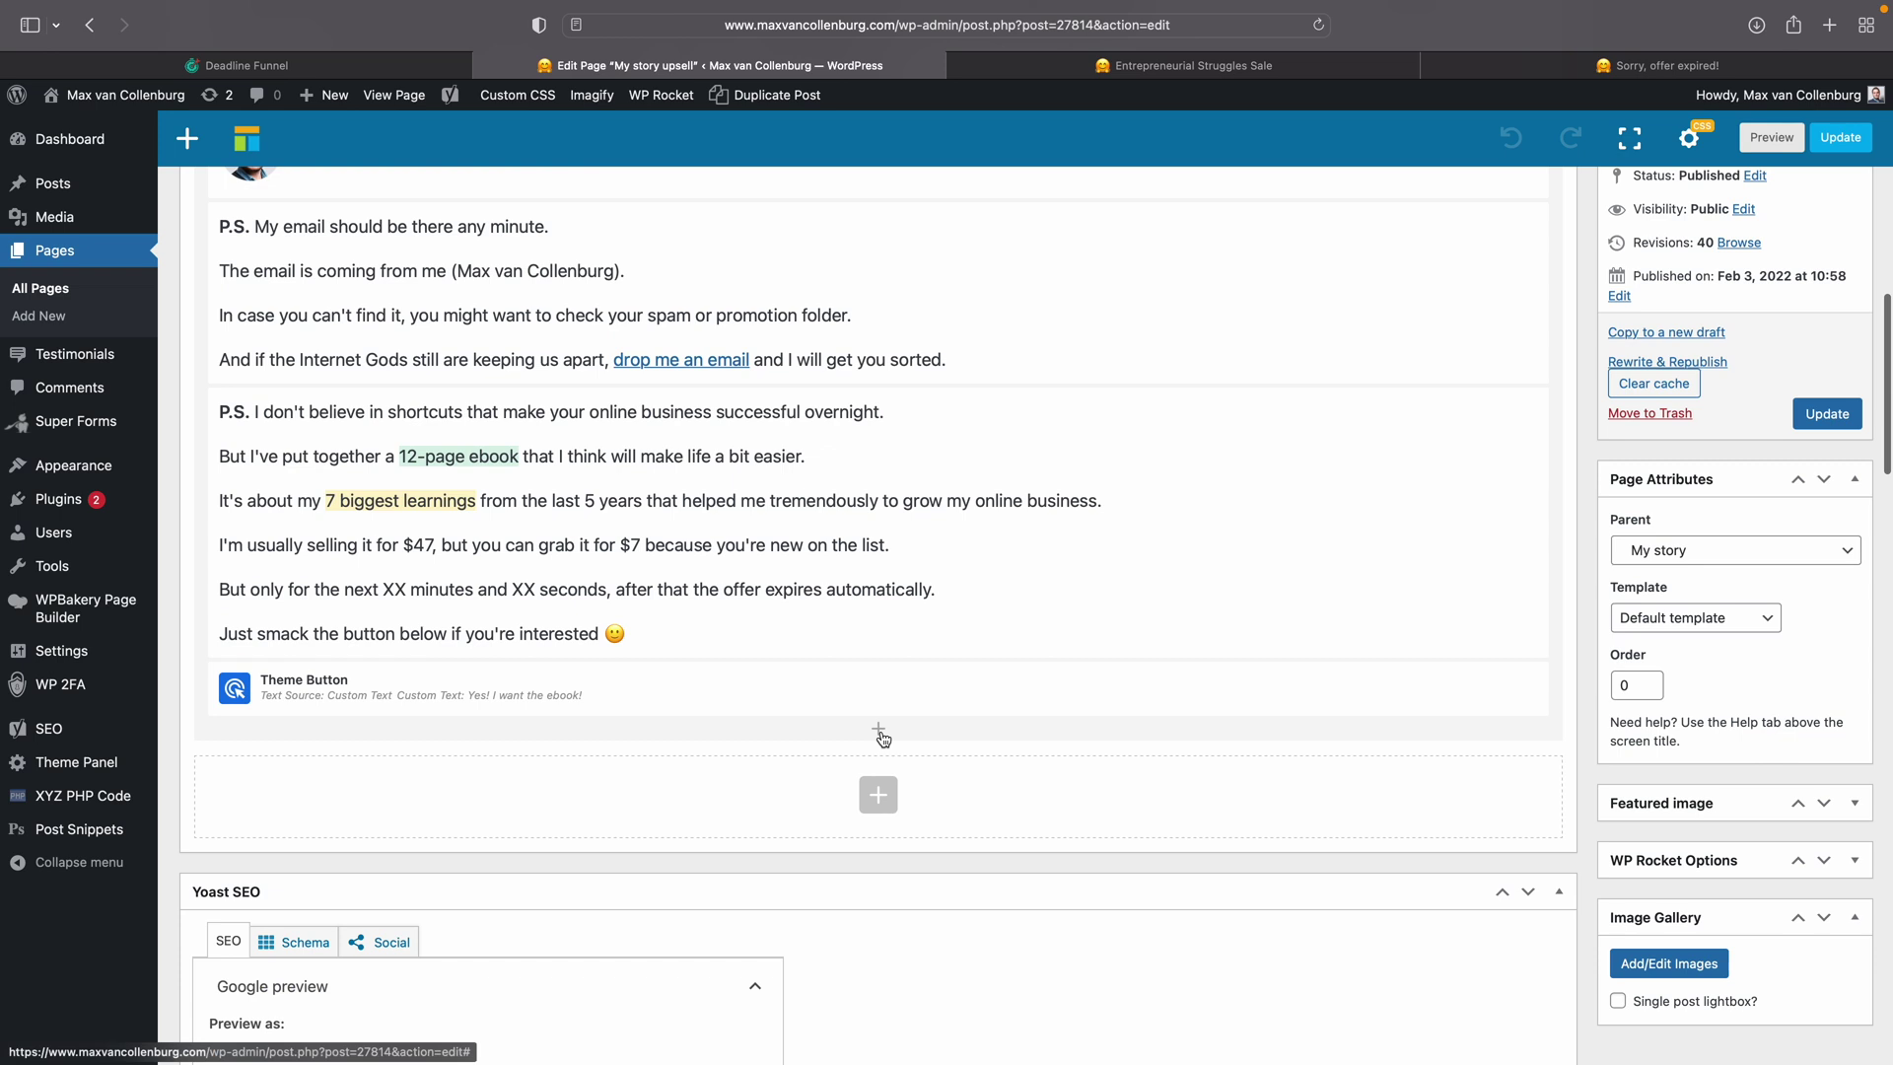
left_click(880, 737)
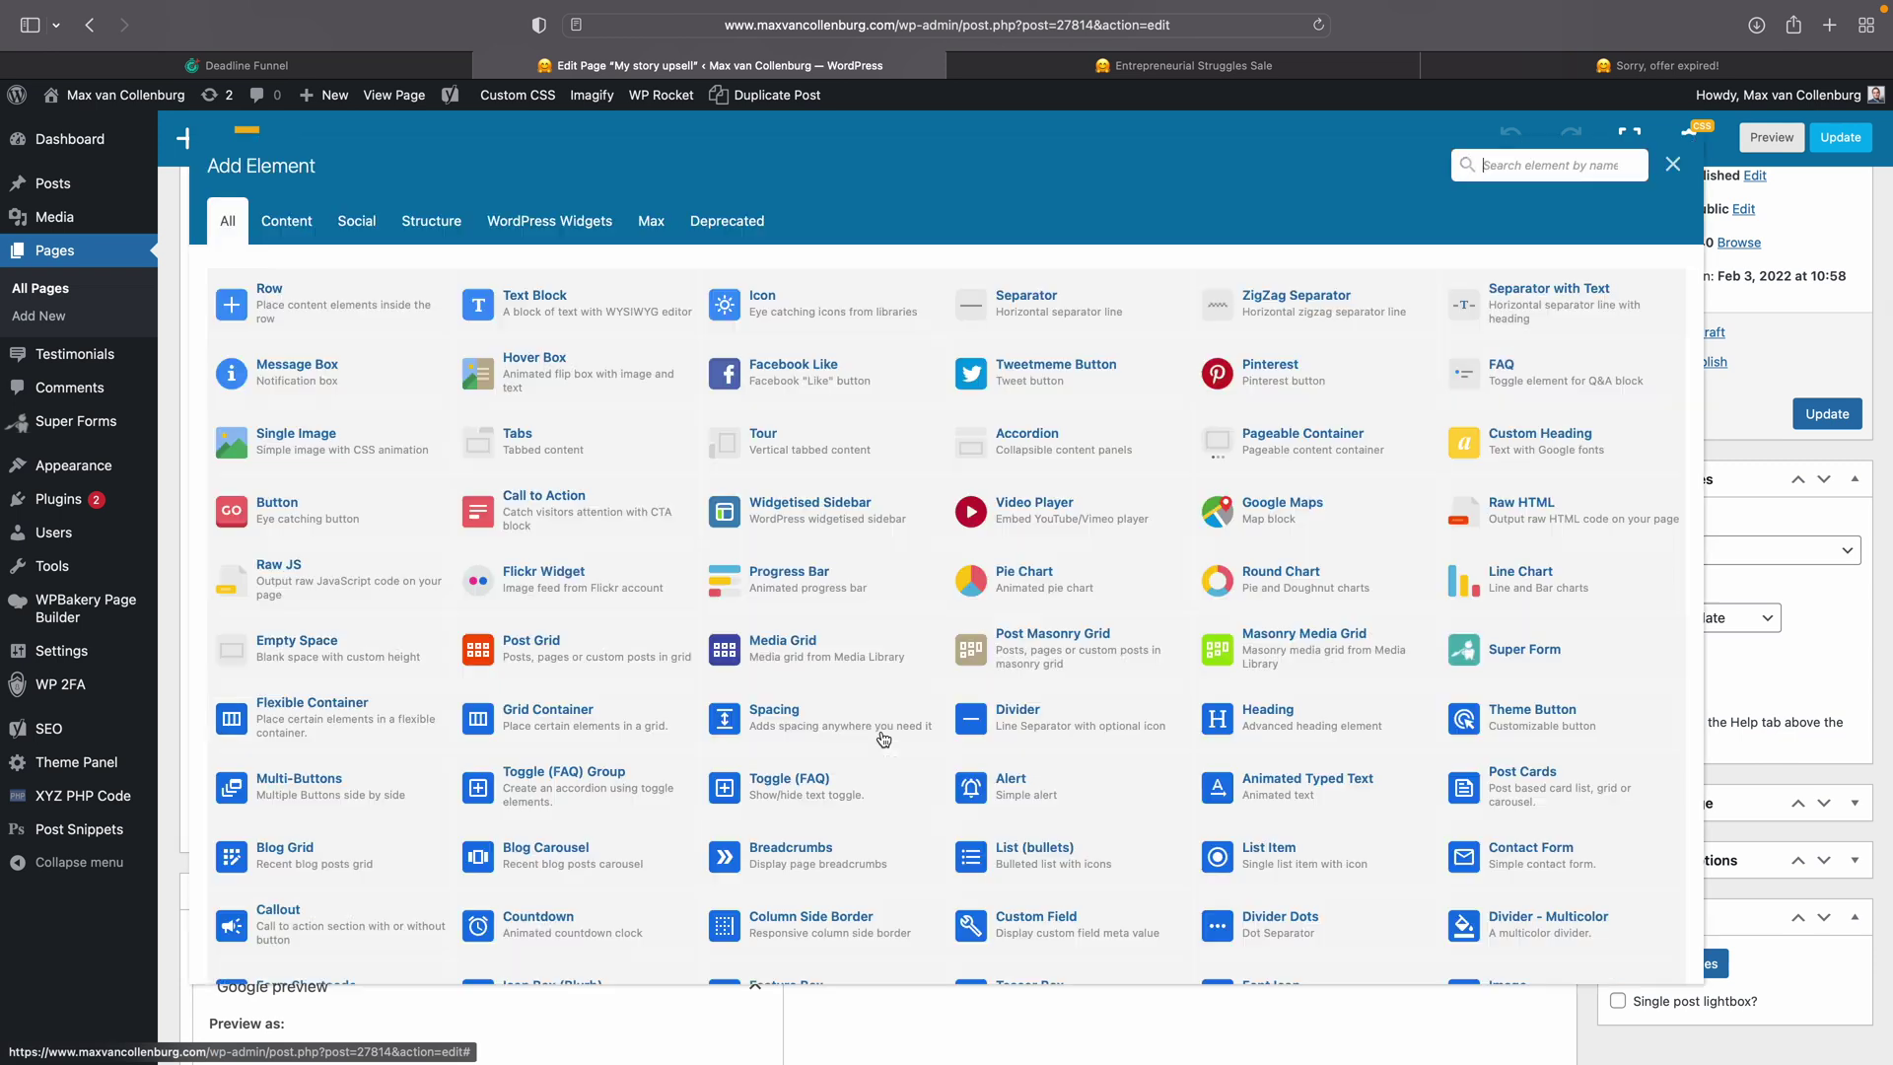
left_click(1515, 510)
left_click(947, 490)
key("ctrl+a")
type("<h2 class=\"deadlinebefore\" style=\"display:none;\">Deal is over in <span class=\"dfD\"></span> days <span class=\"dfH\"></span> hours <span class=\"dfM\"></span> minutes and <span class=\"dfS\"></span> seconds</h2>")
scroll(849, 669, "down", 2)
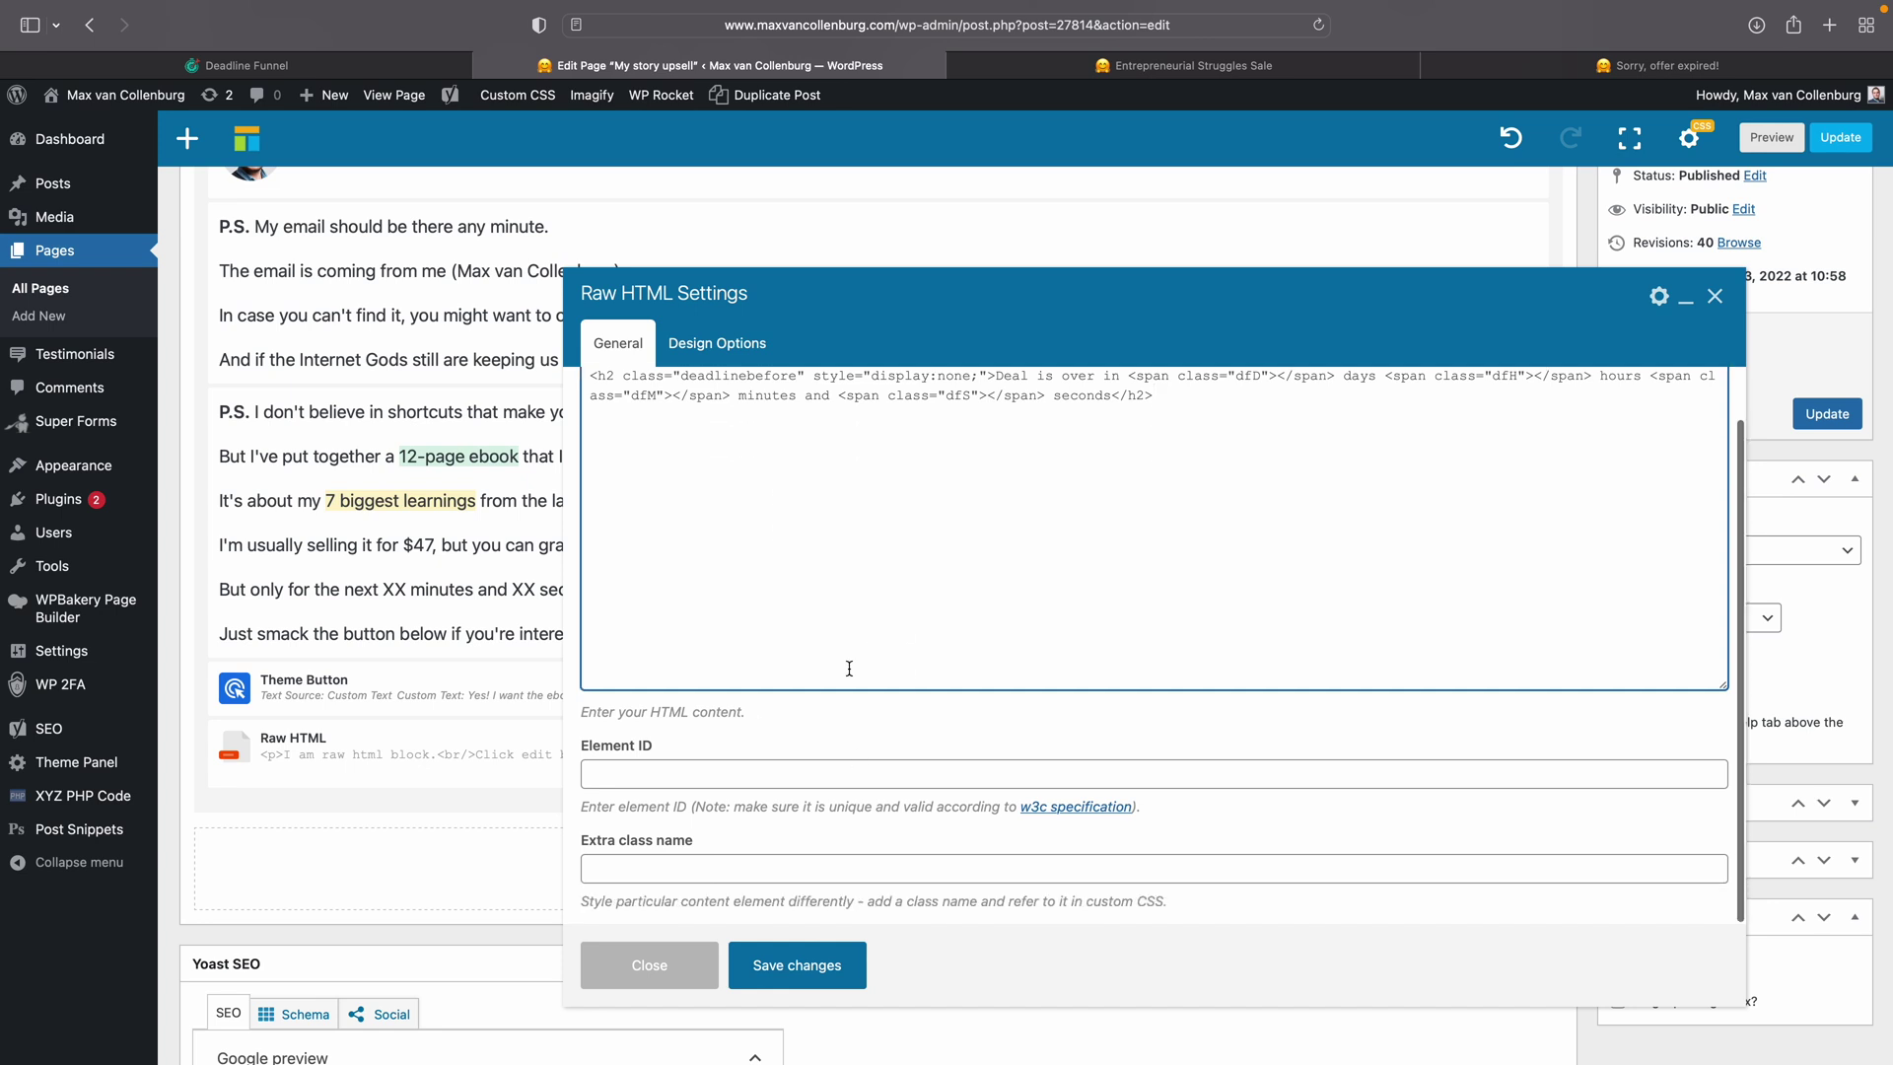
Step: Give the Raw HTML element the extra class name "deadlinebefore", save it and move it above the theme button
left_click(621, 868)
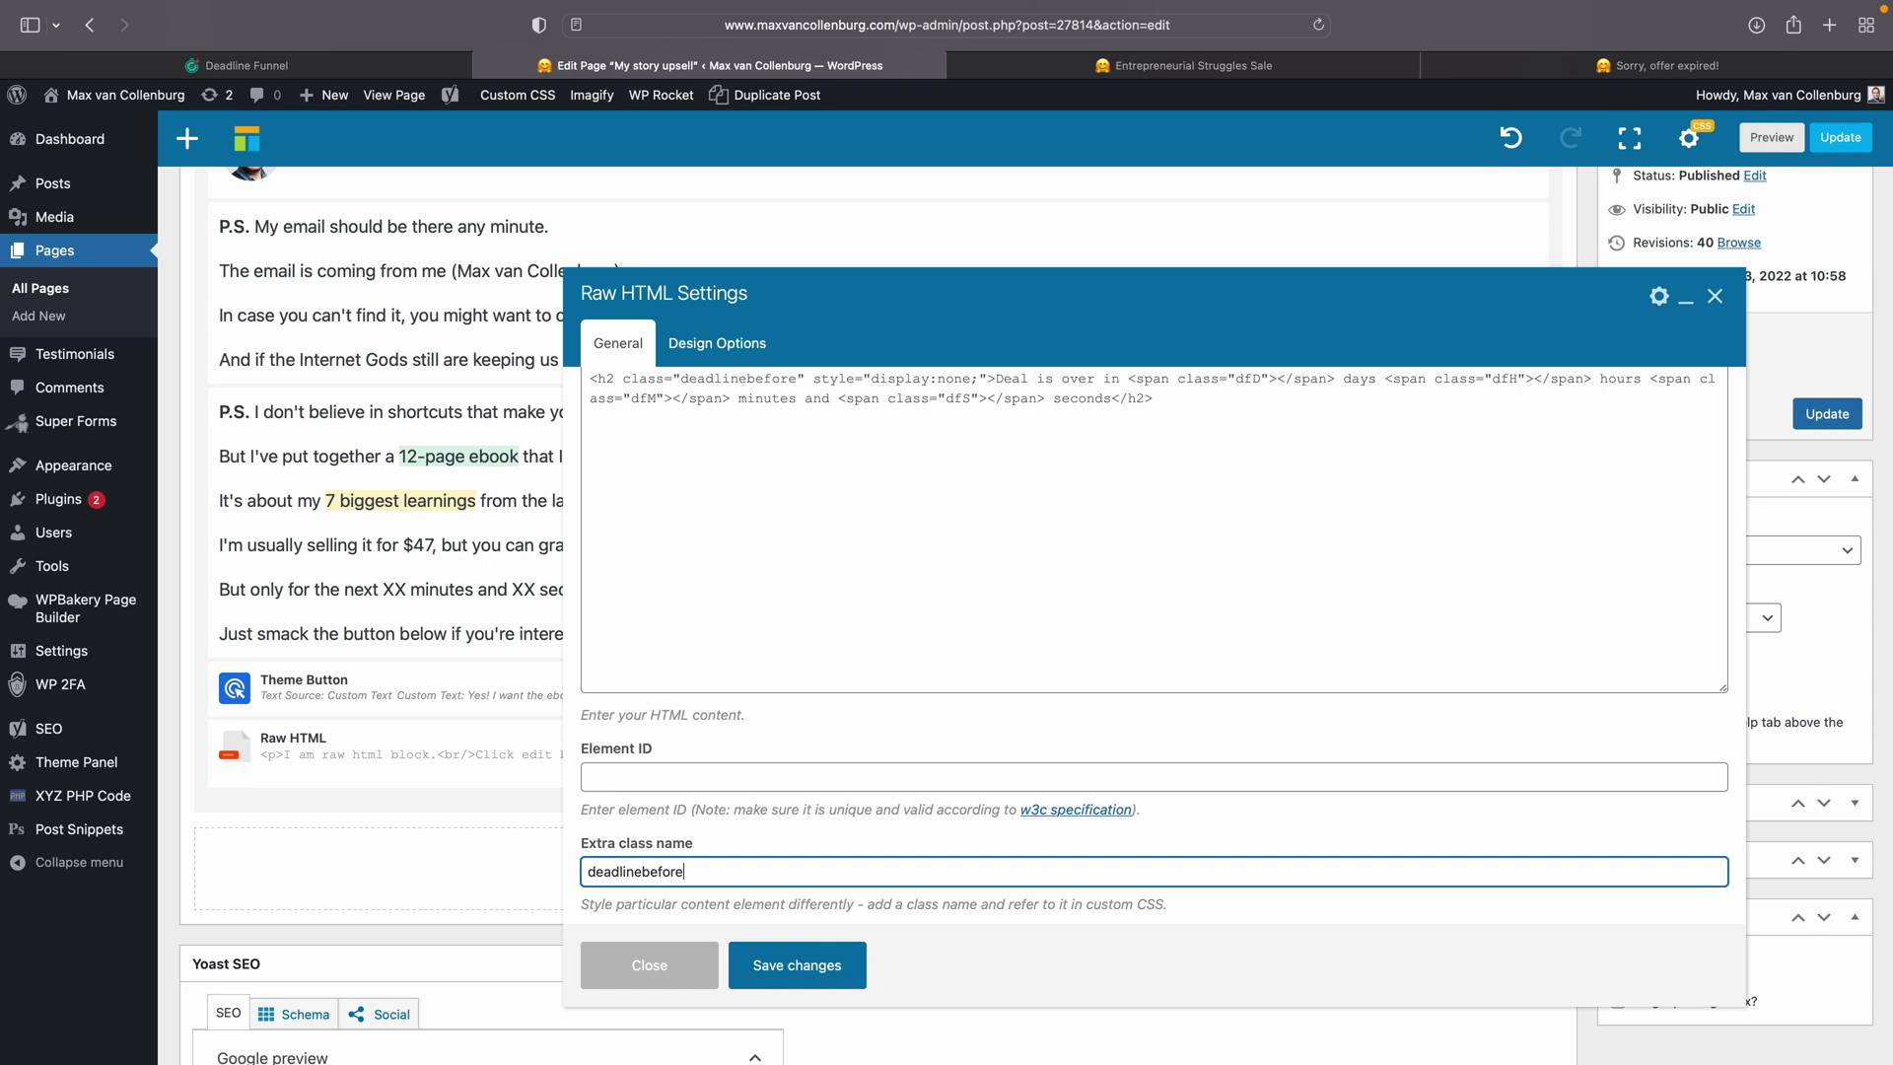
left_click(766, 971)
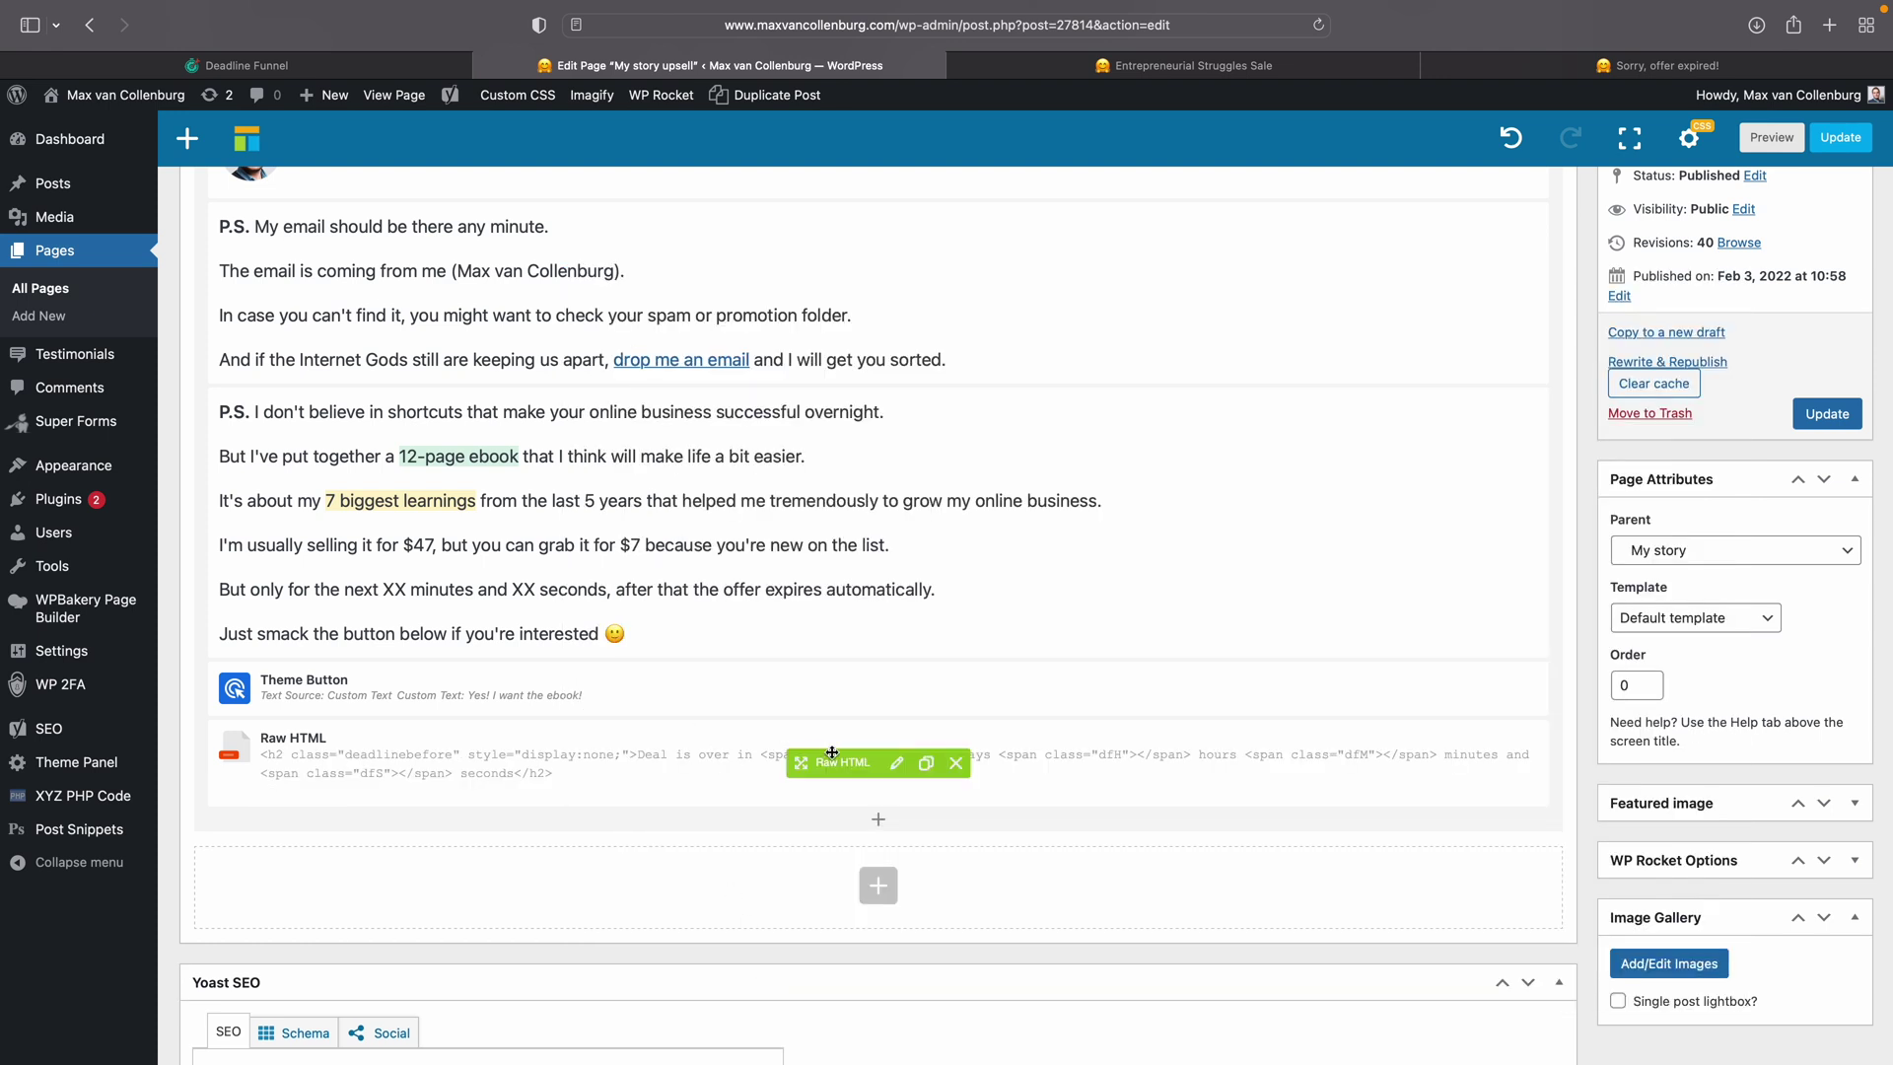
left_click_drag(834, 767, 866, 685)
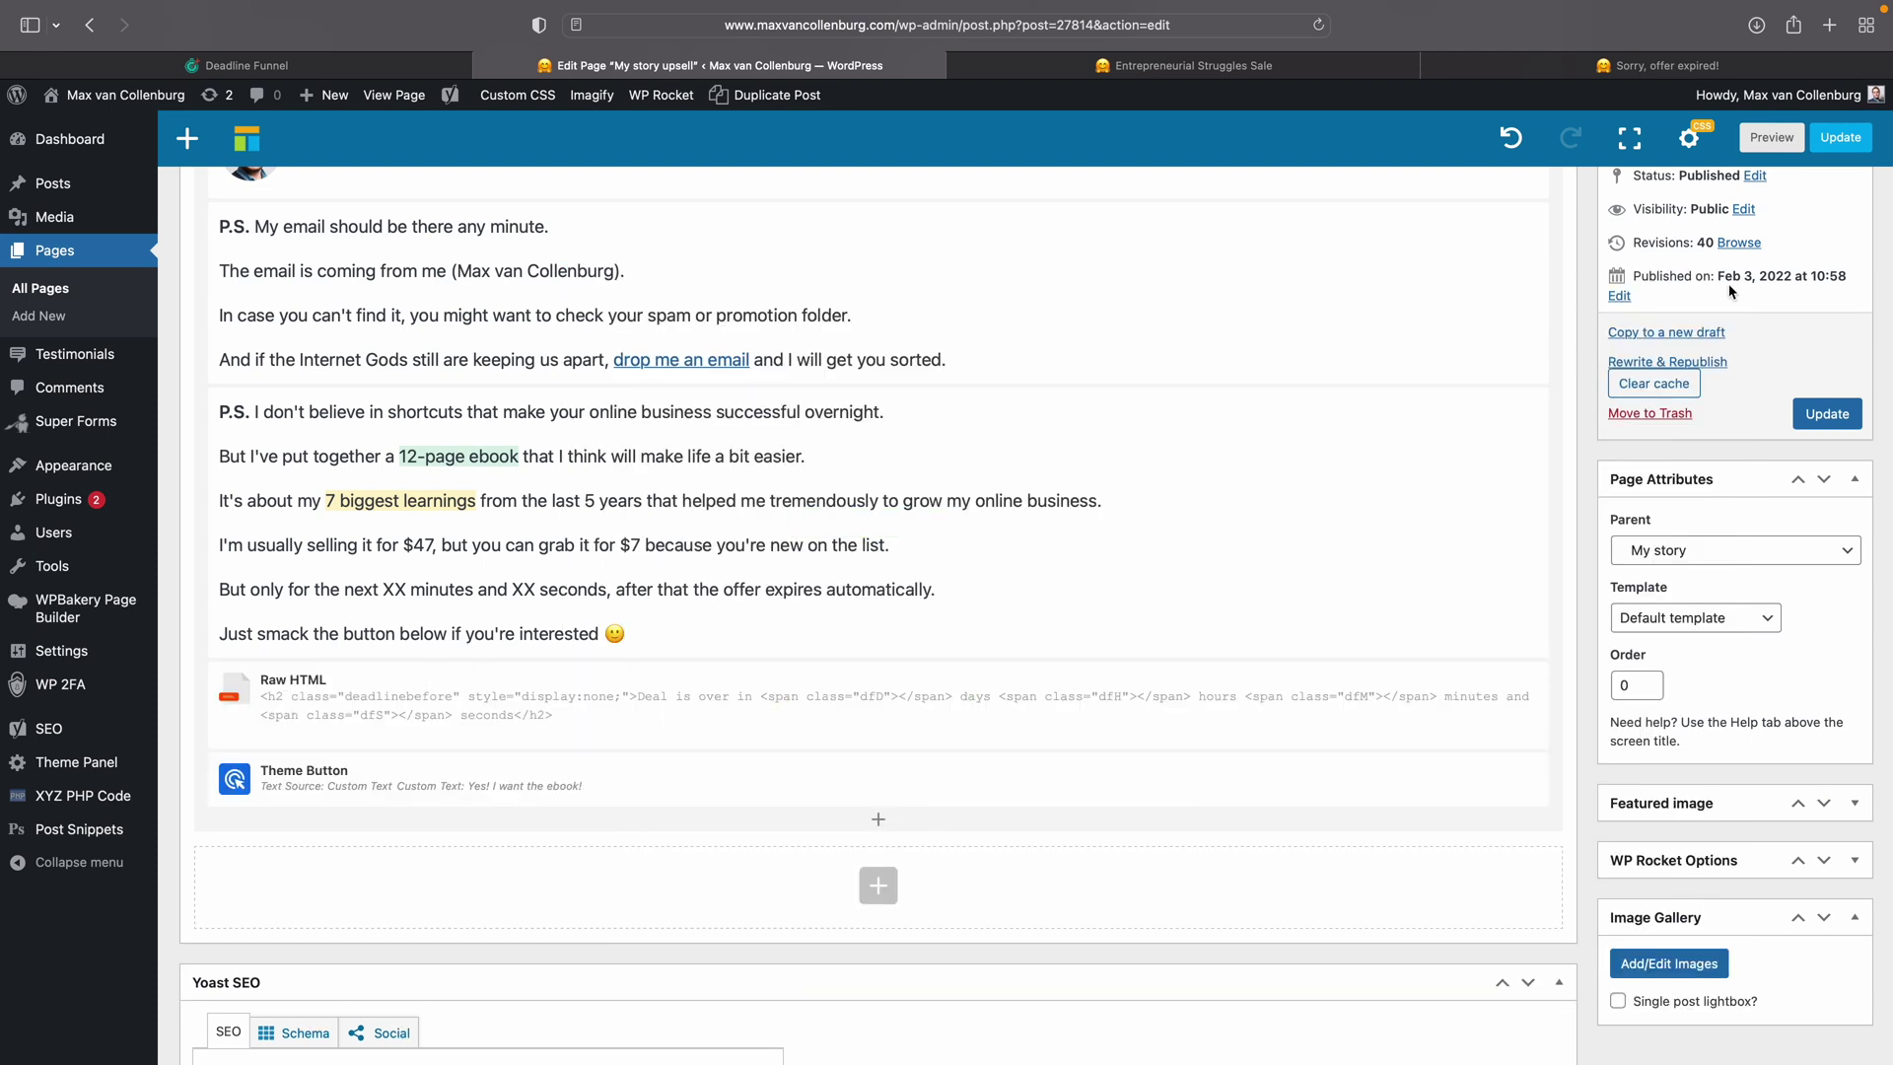
Step: Update the My story upsell page and check the countdown line and the XX placeholders on its published version
left_click(1838, 138)
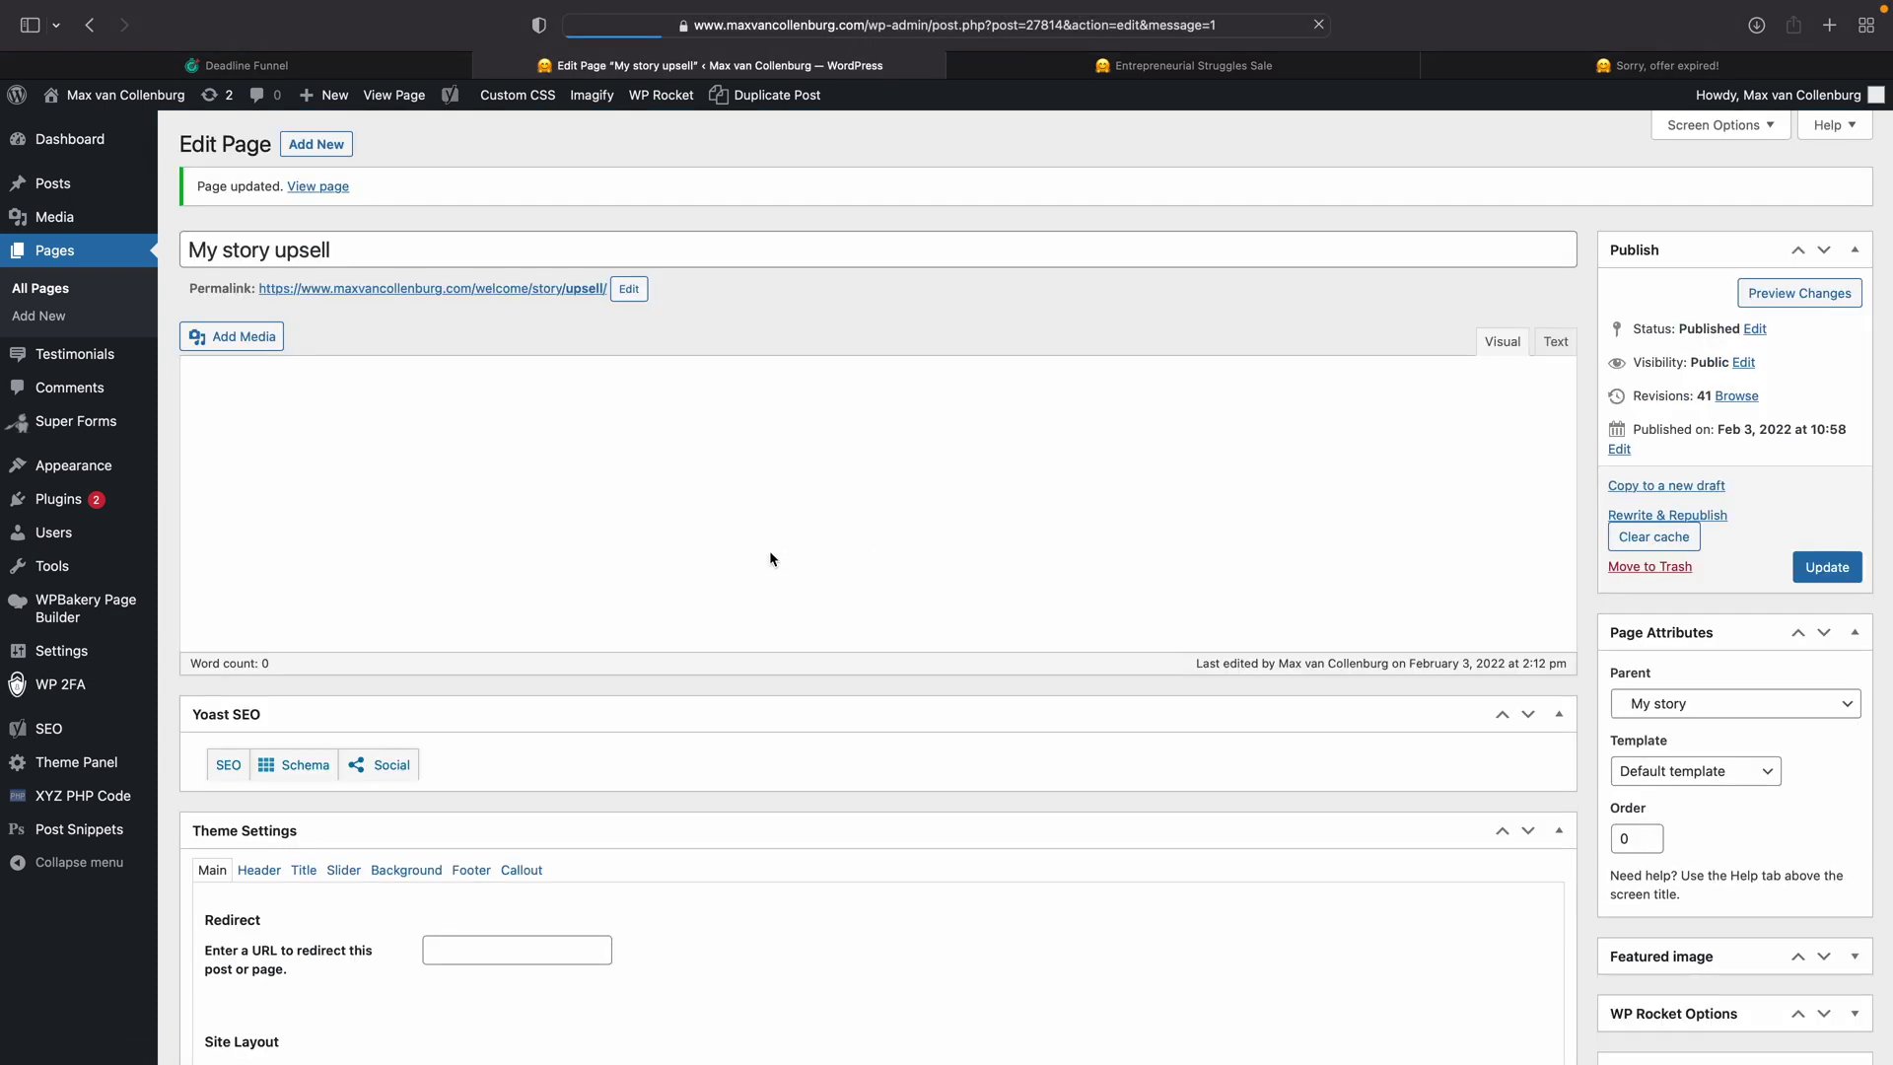
left_click(513, 296, "super")
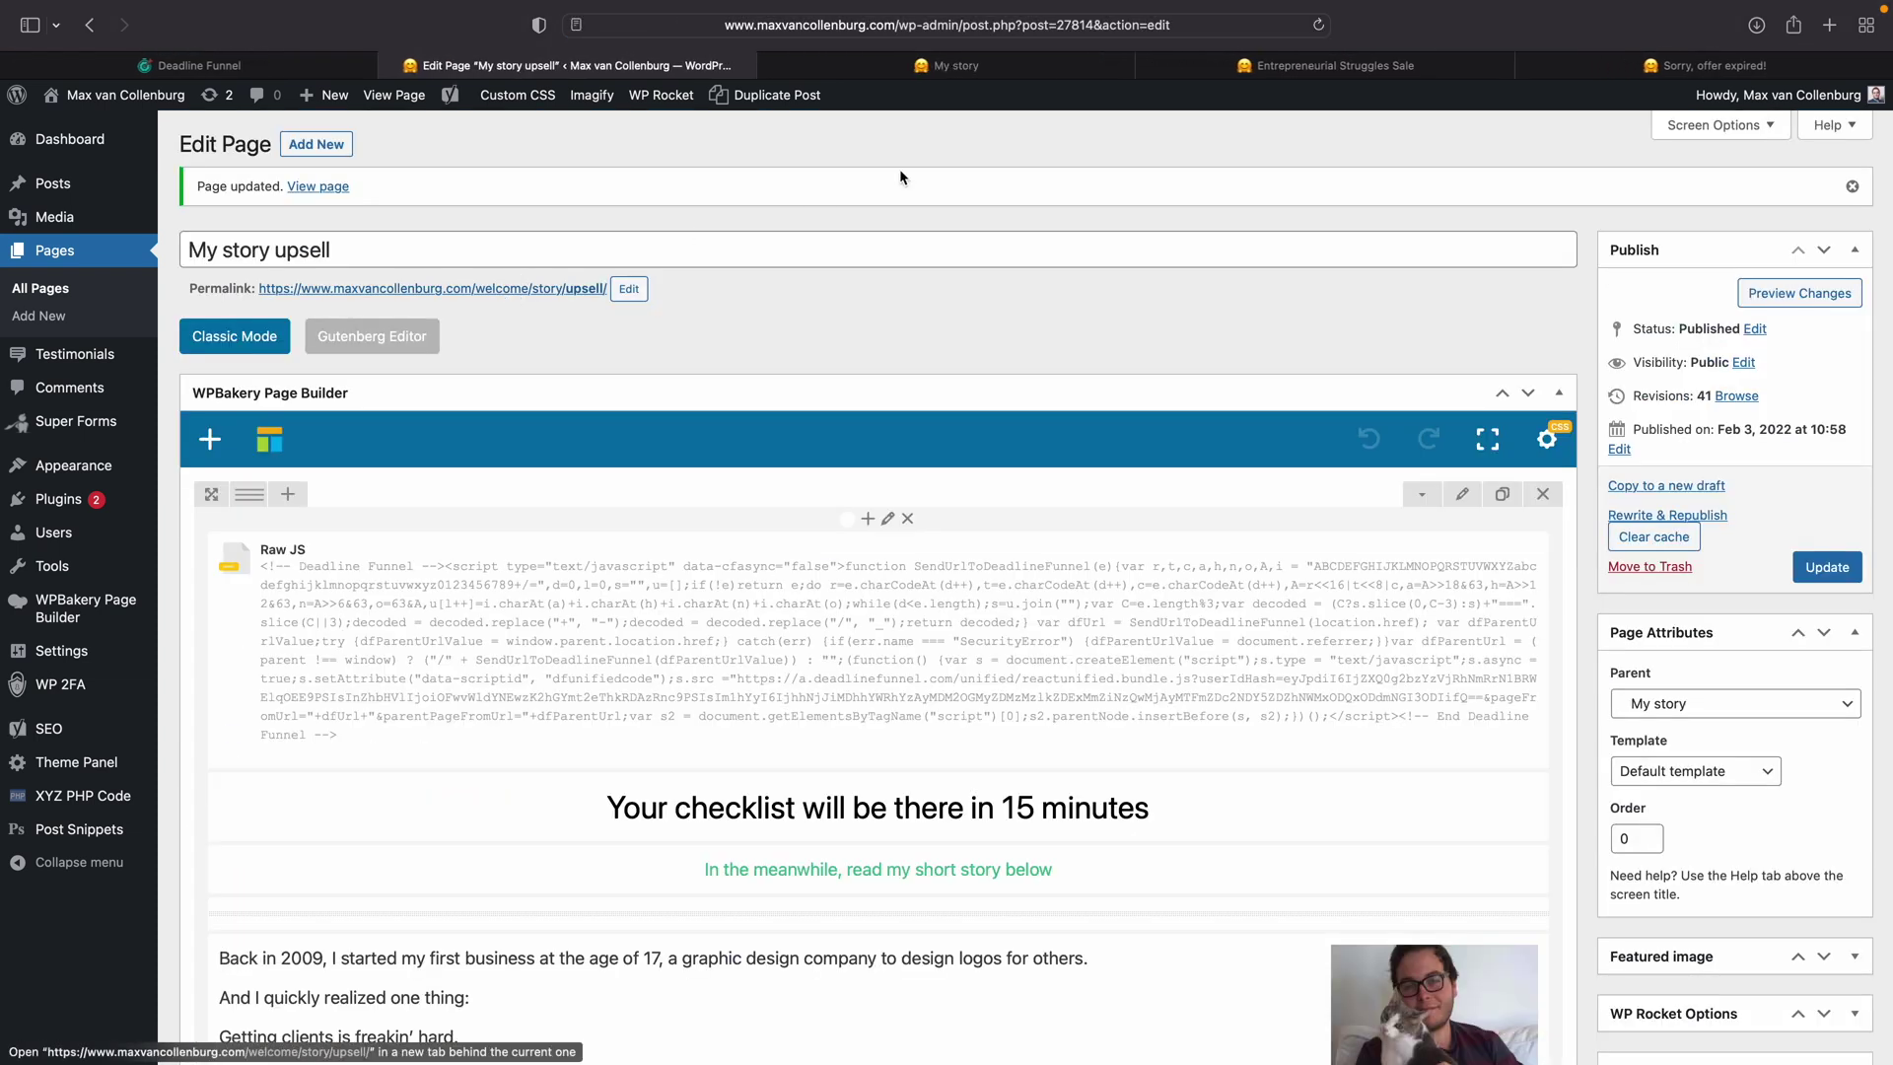
scroll(1005, 559, "down", 10)
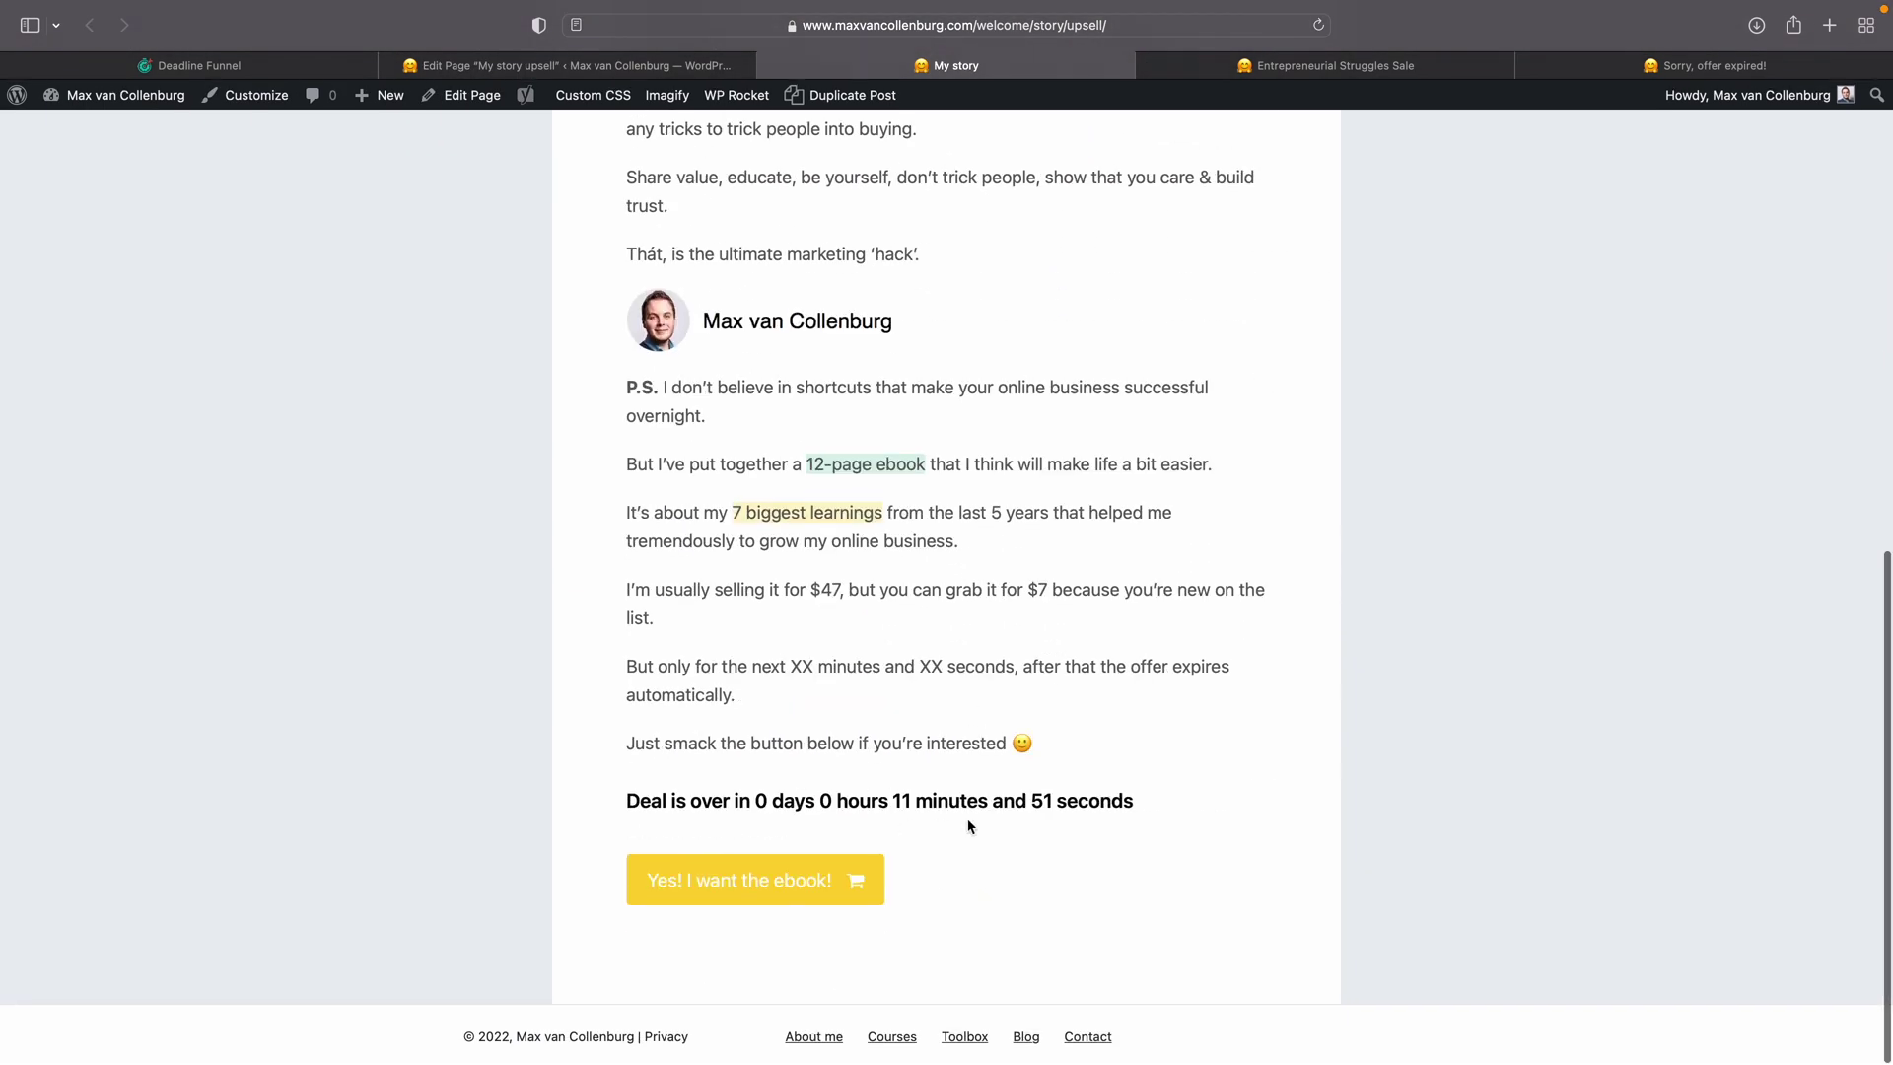
left_click_drag(627, 801, 1113, 819)
left_click(865, 804)
left_click_drag(806, 666, 927, 667)
Step: Copy the HTML source of the ebook offer's P.S. text block, then delete that block from the page
key("ctrl+shift+Tab")
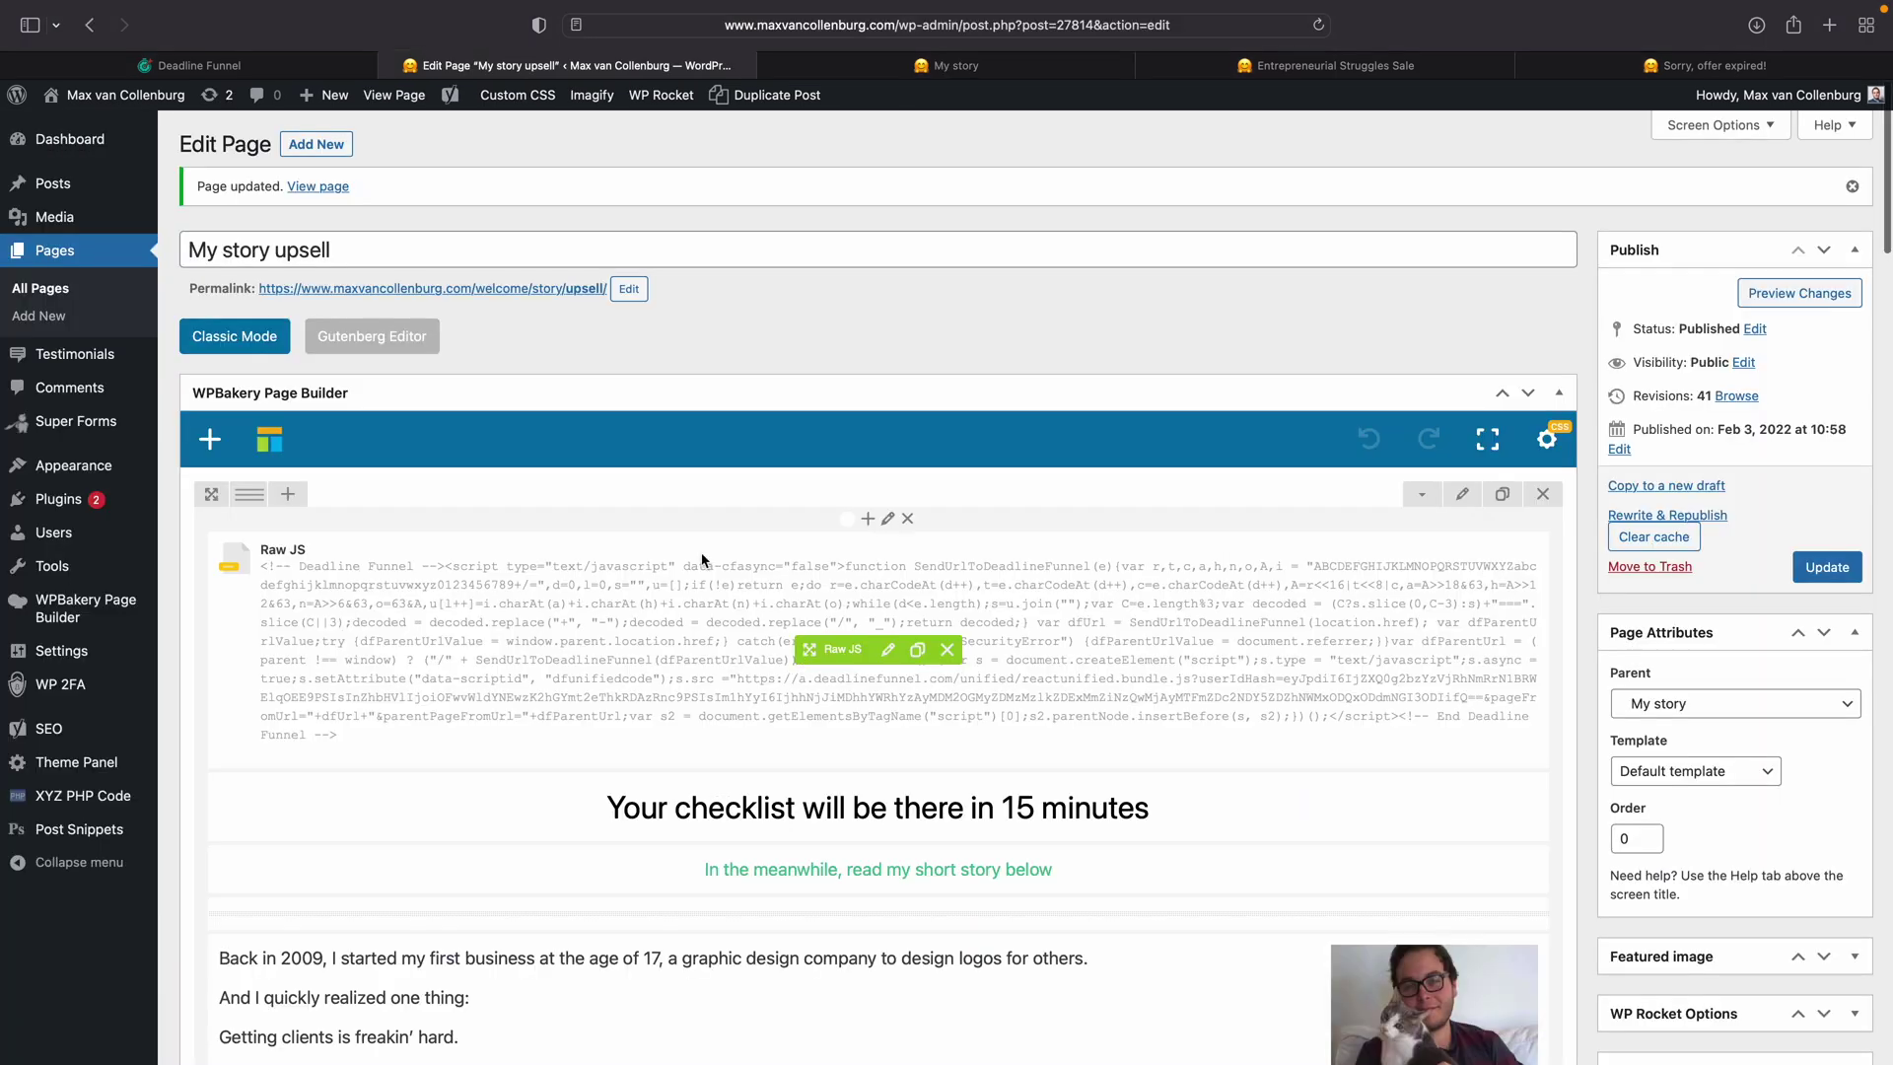
scroll(773, 562, "down", 12)
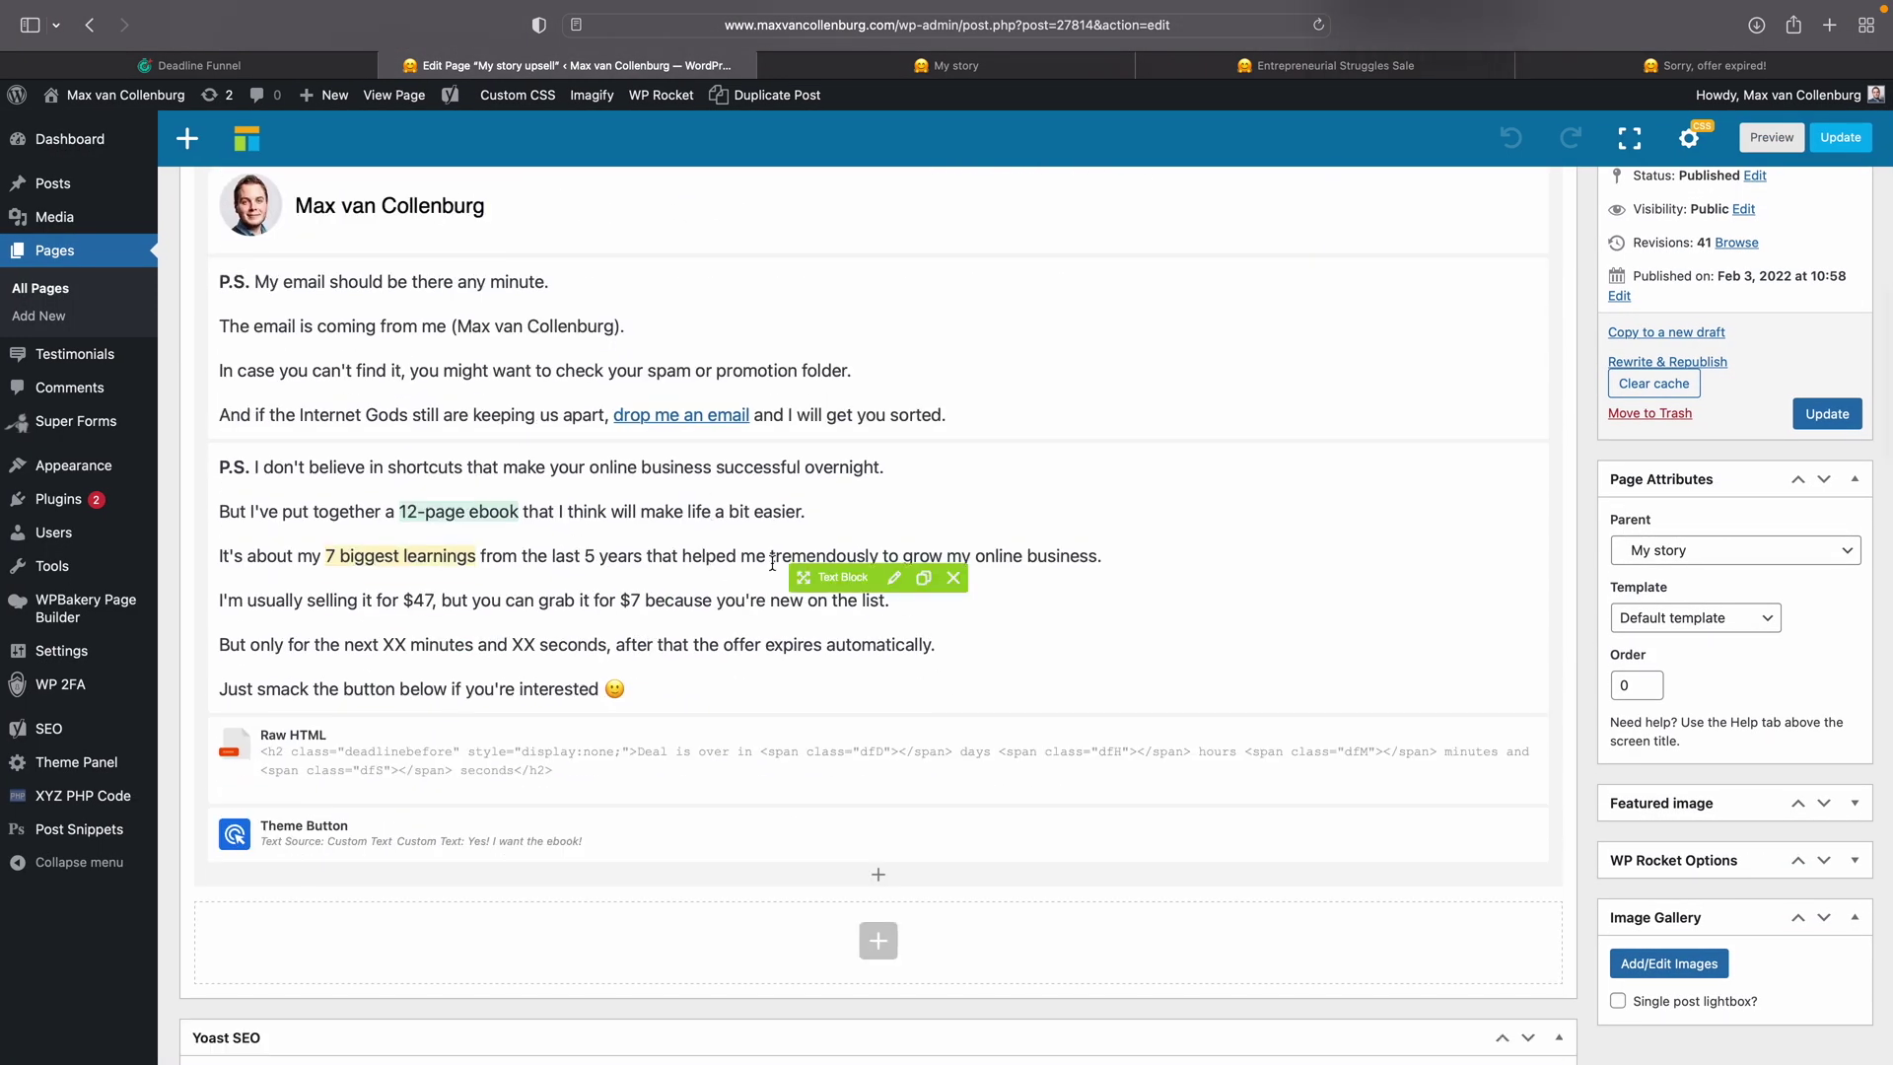
left_click(894, 577)
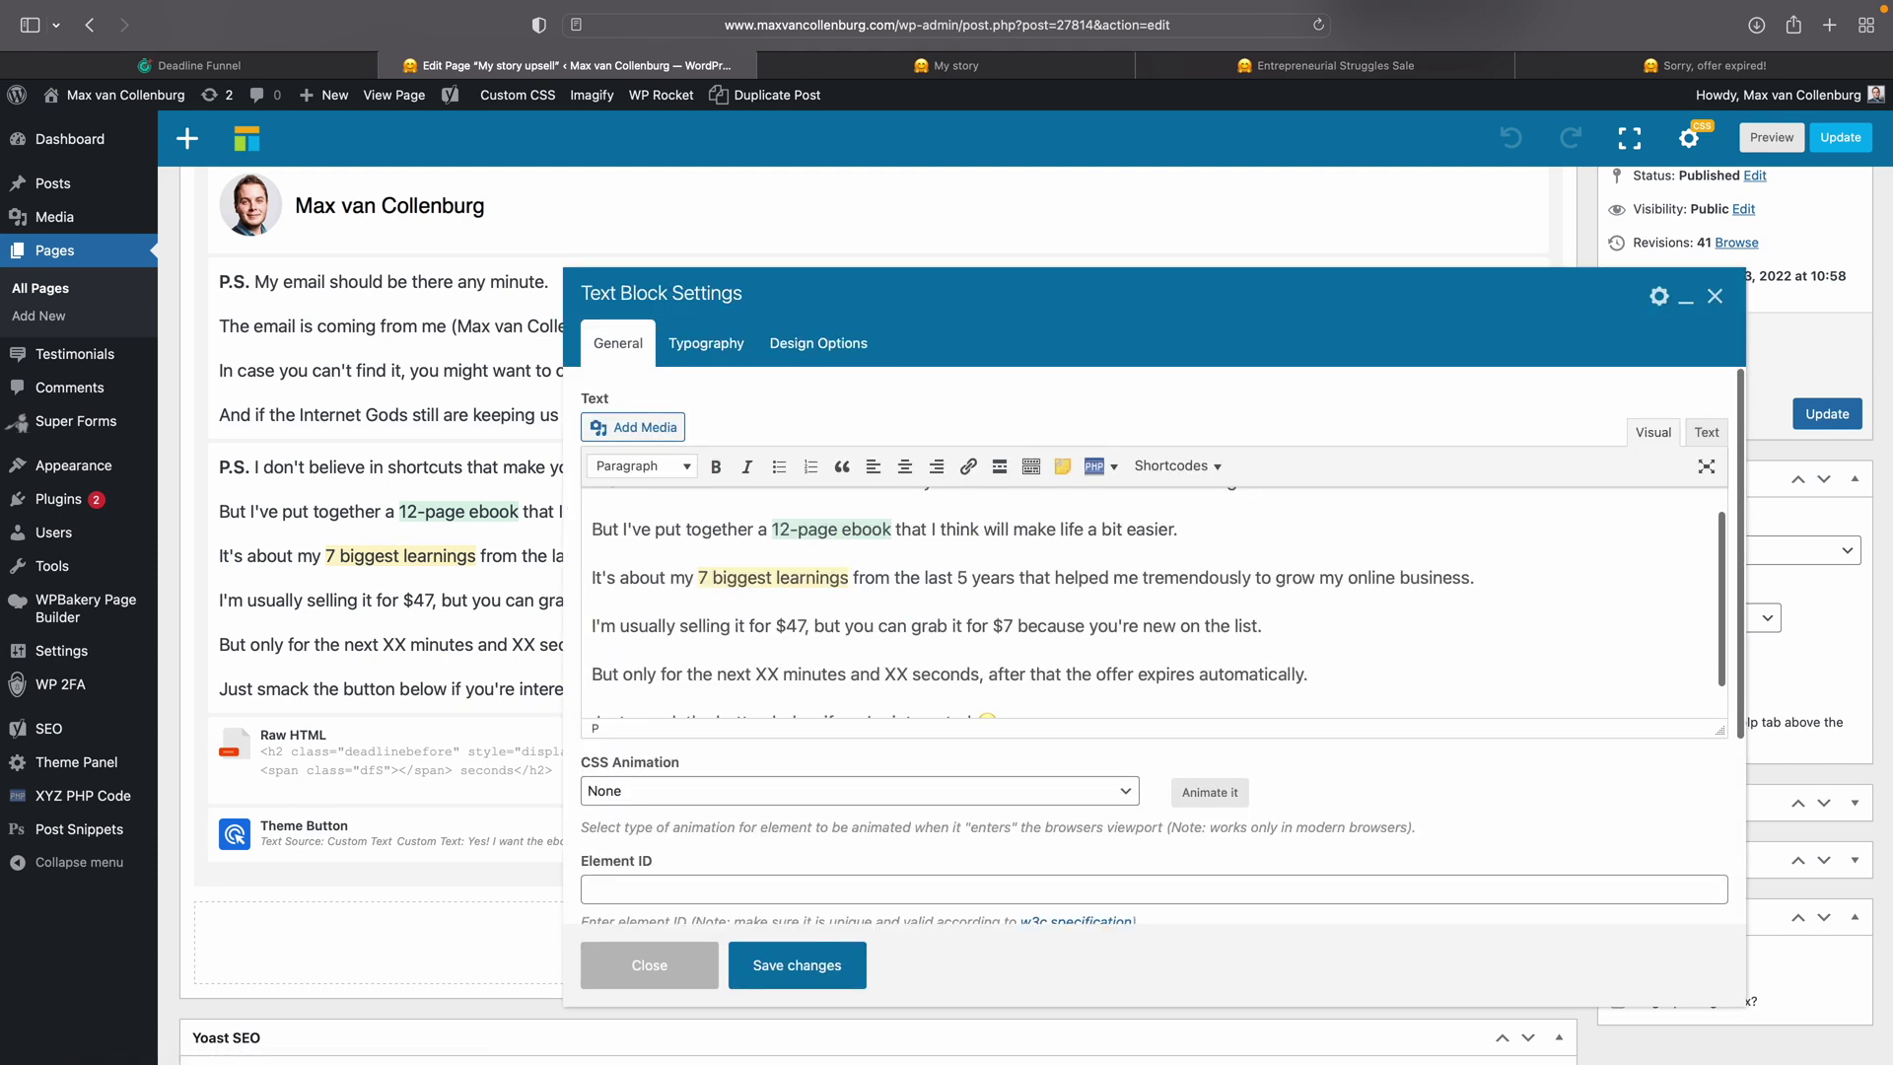
left_click(1707, 432)
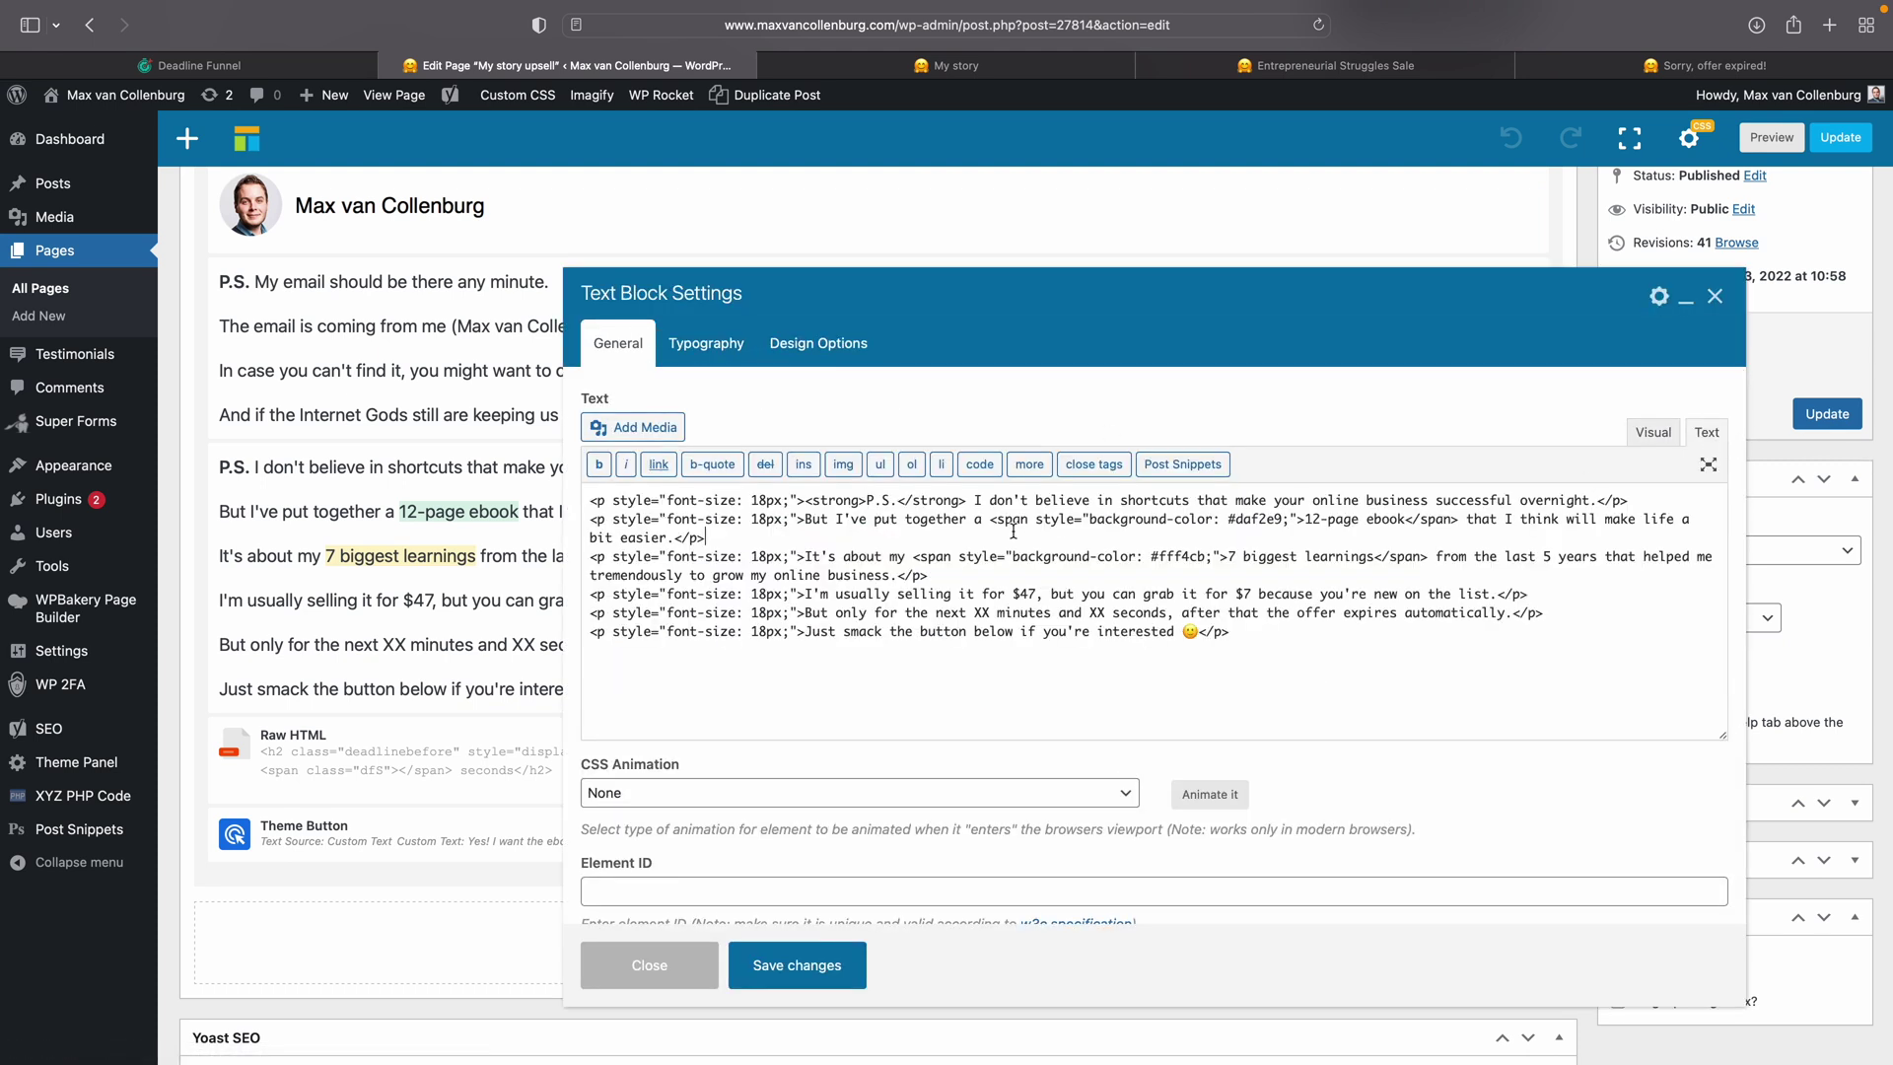
key("super+a")
key("super+c")
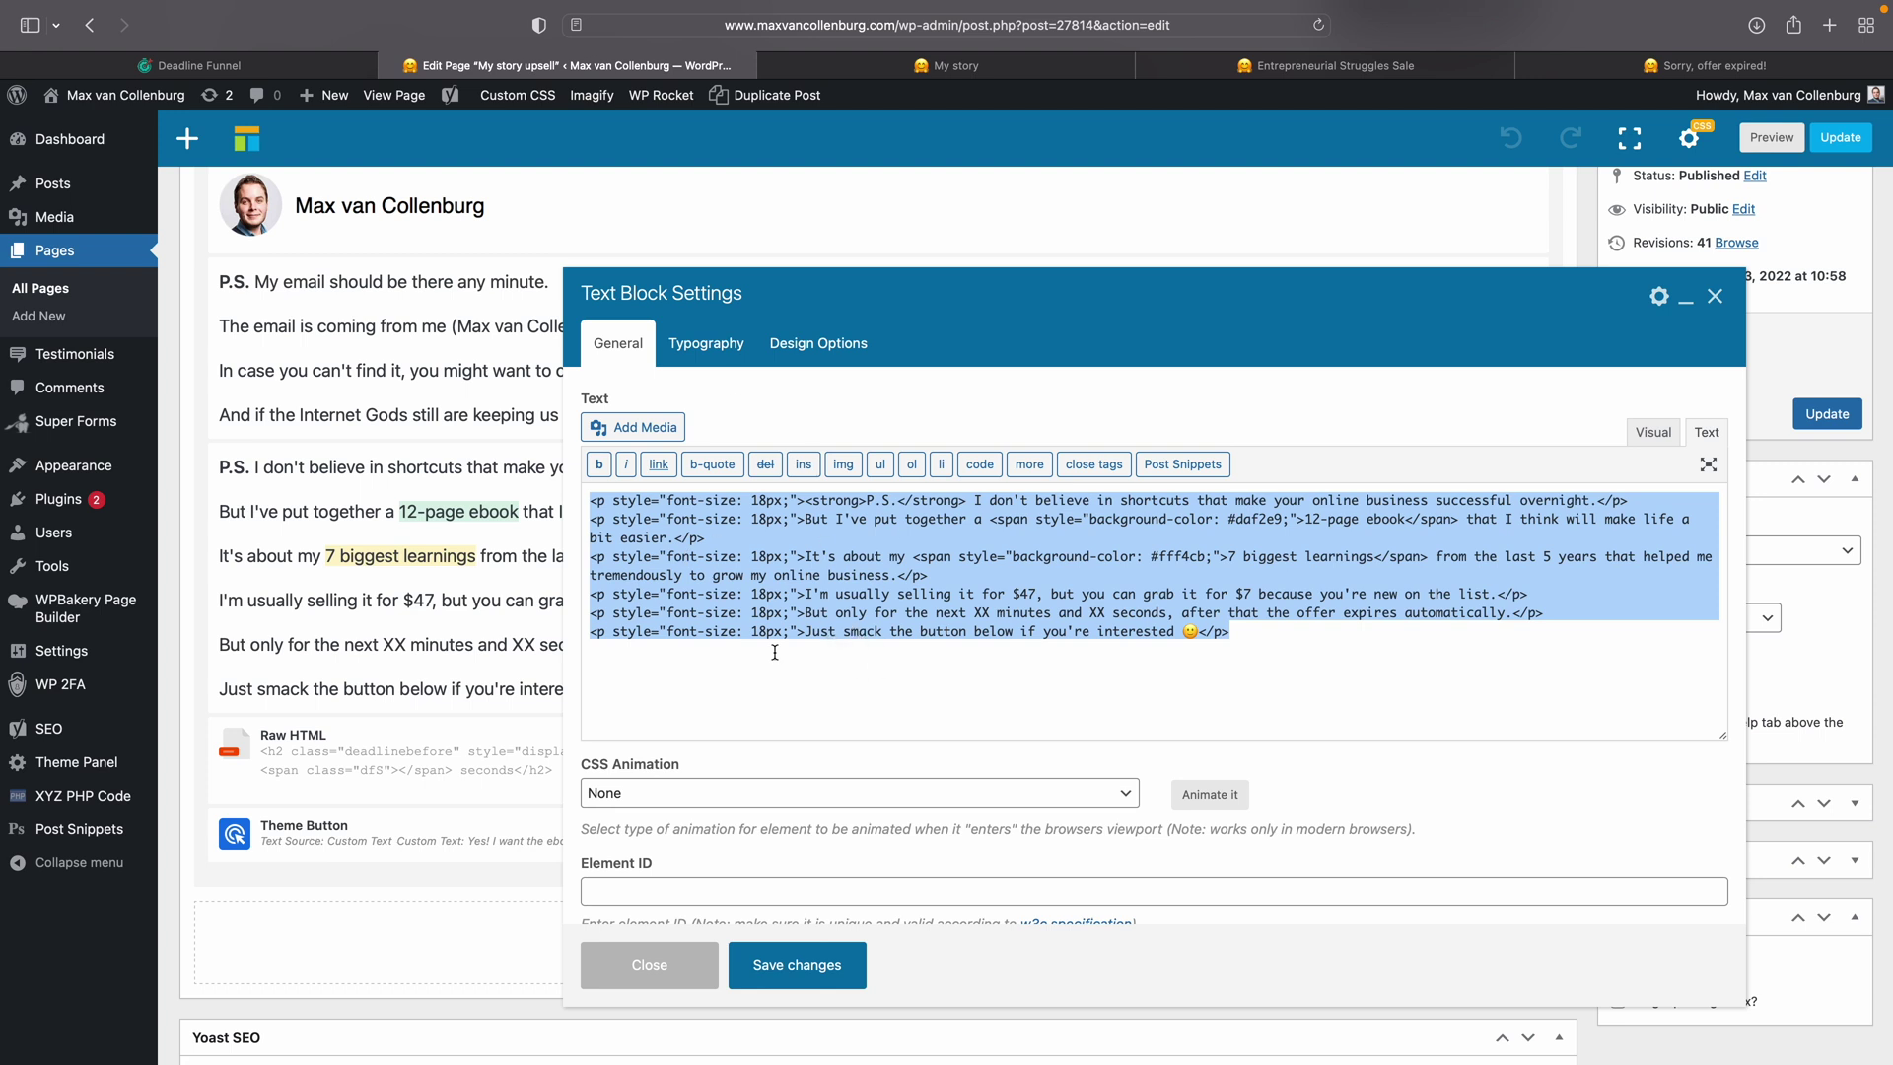
left_click(708, 970)
left_click(960, 578)
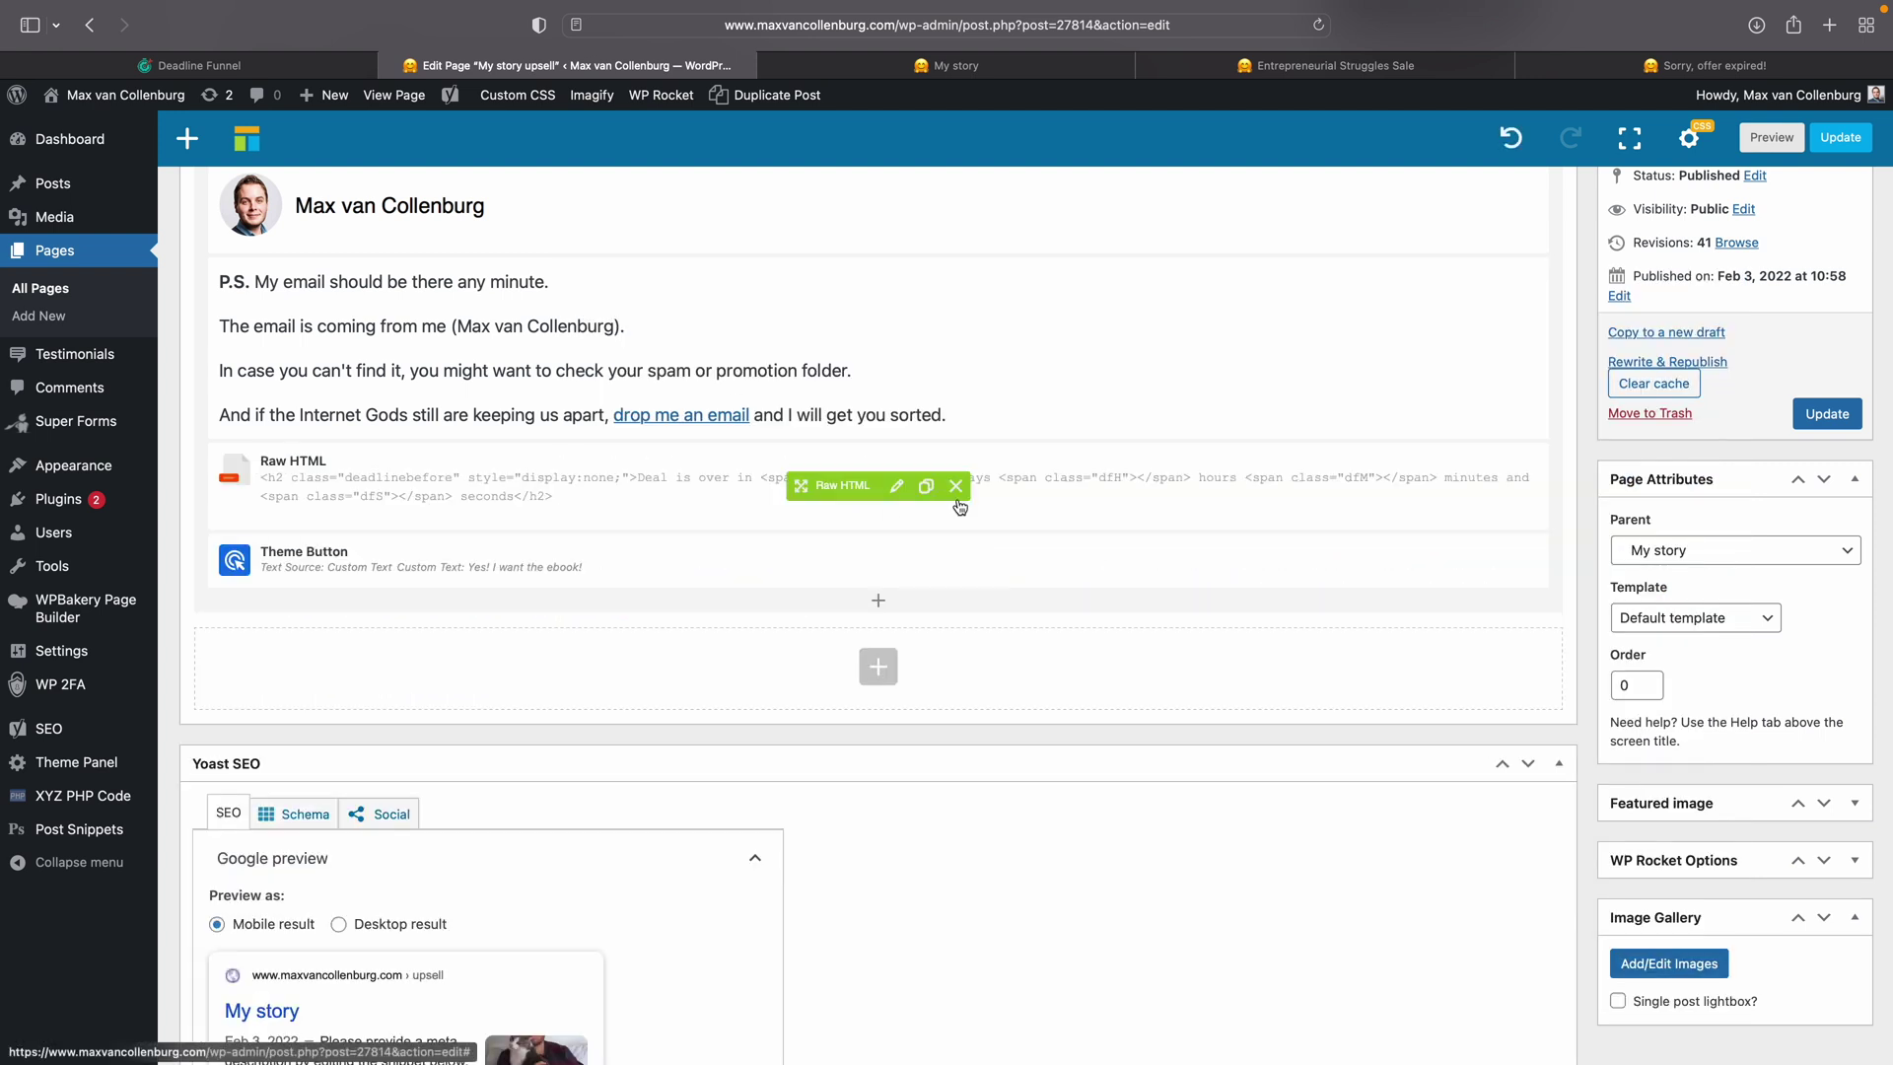
Step: Paste the copied P.S. HTML into the Raw HTML element above the timer heading, separated by blank lines
left_click(901, 492)
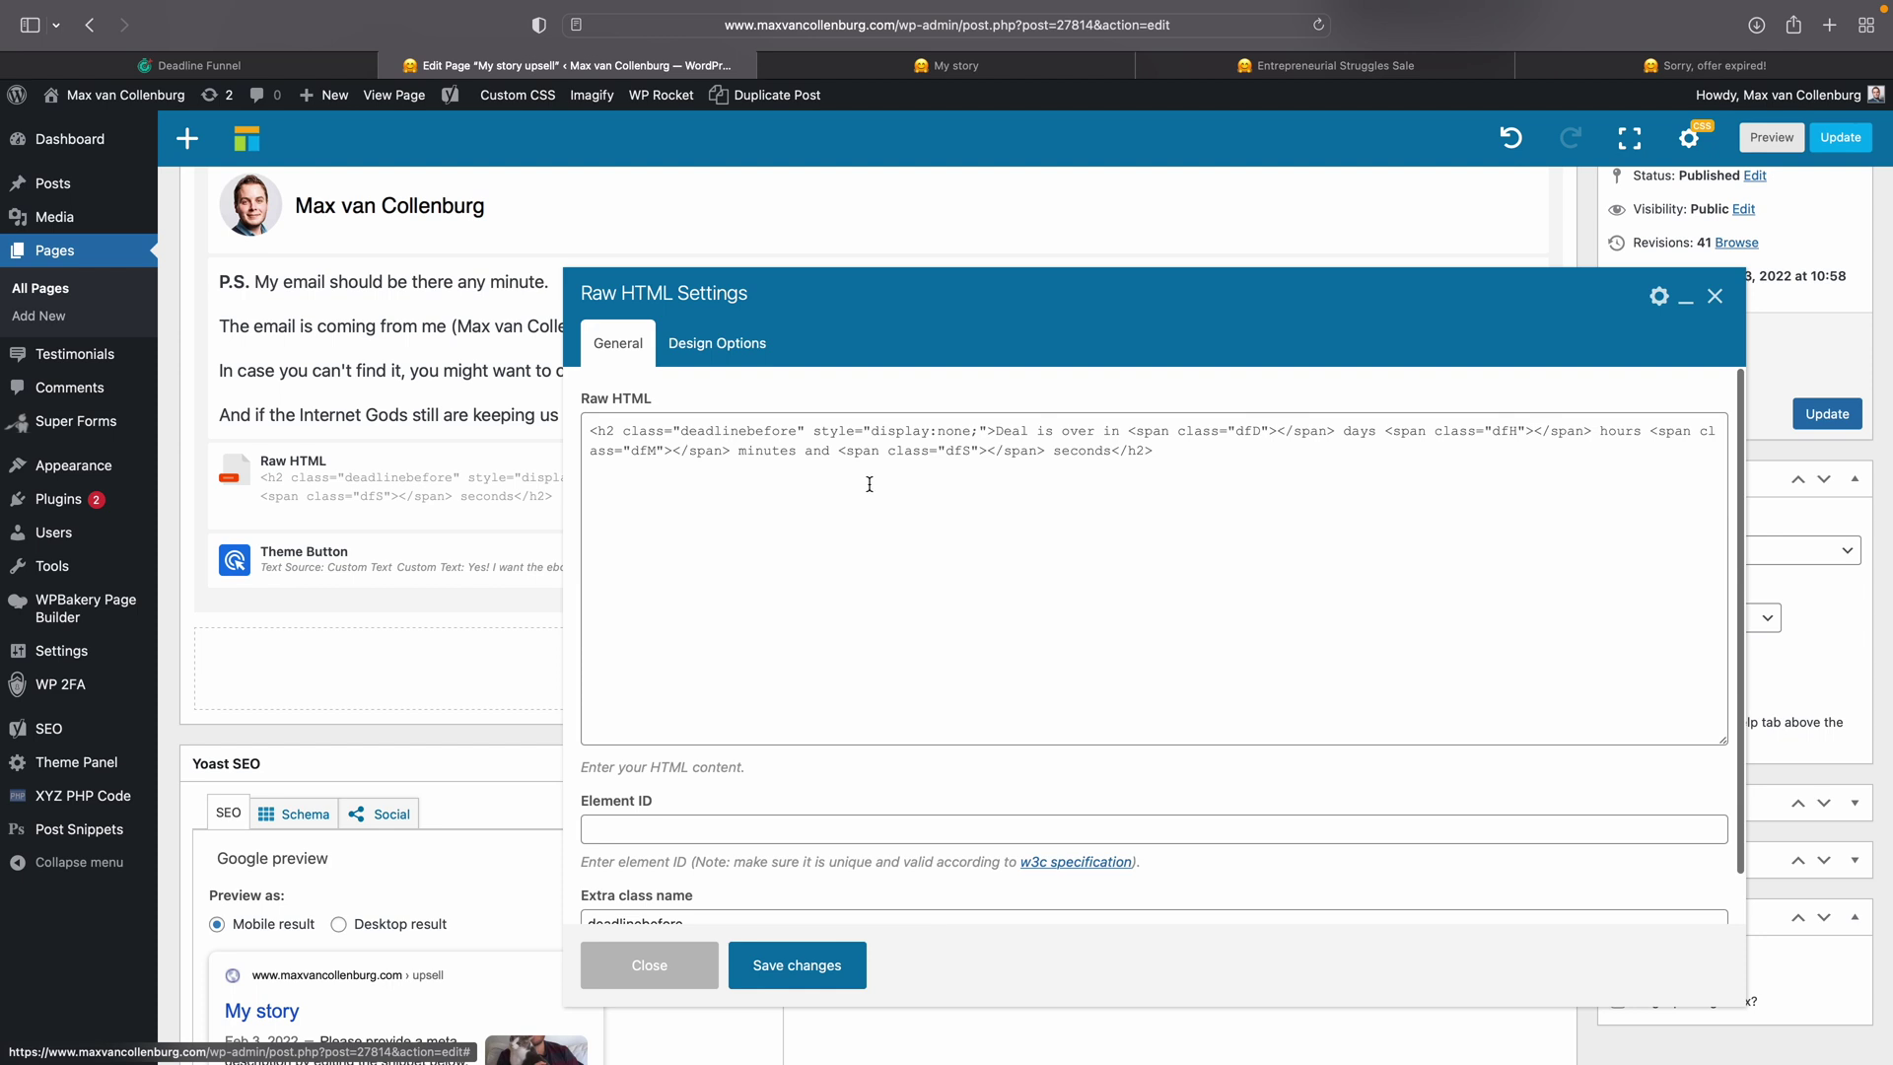
key("Return")
key("Return")
key("Return")
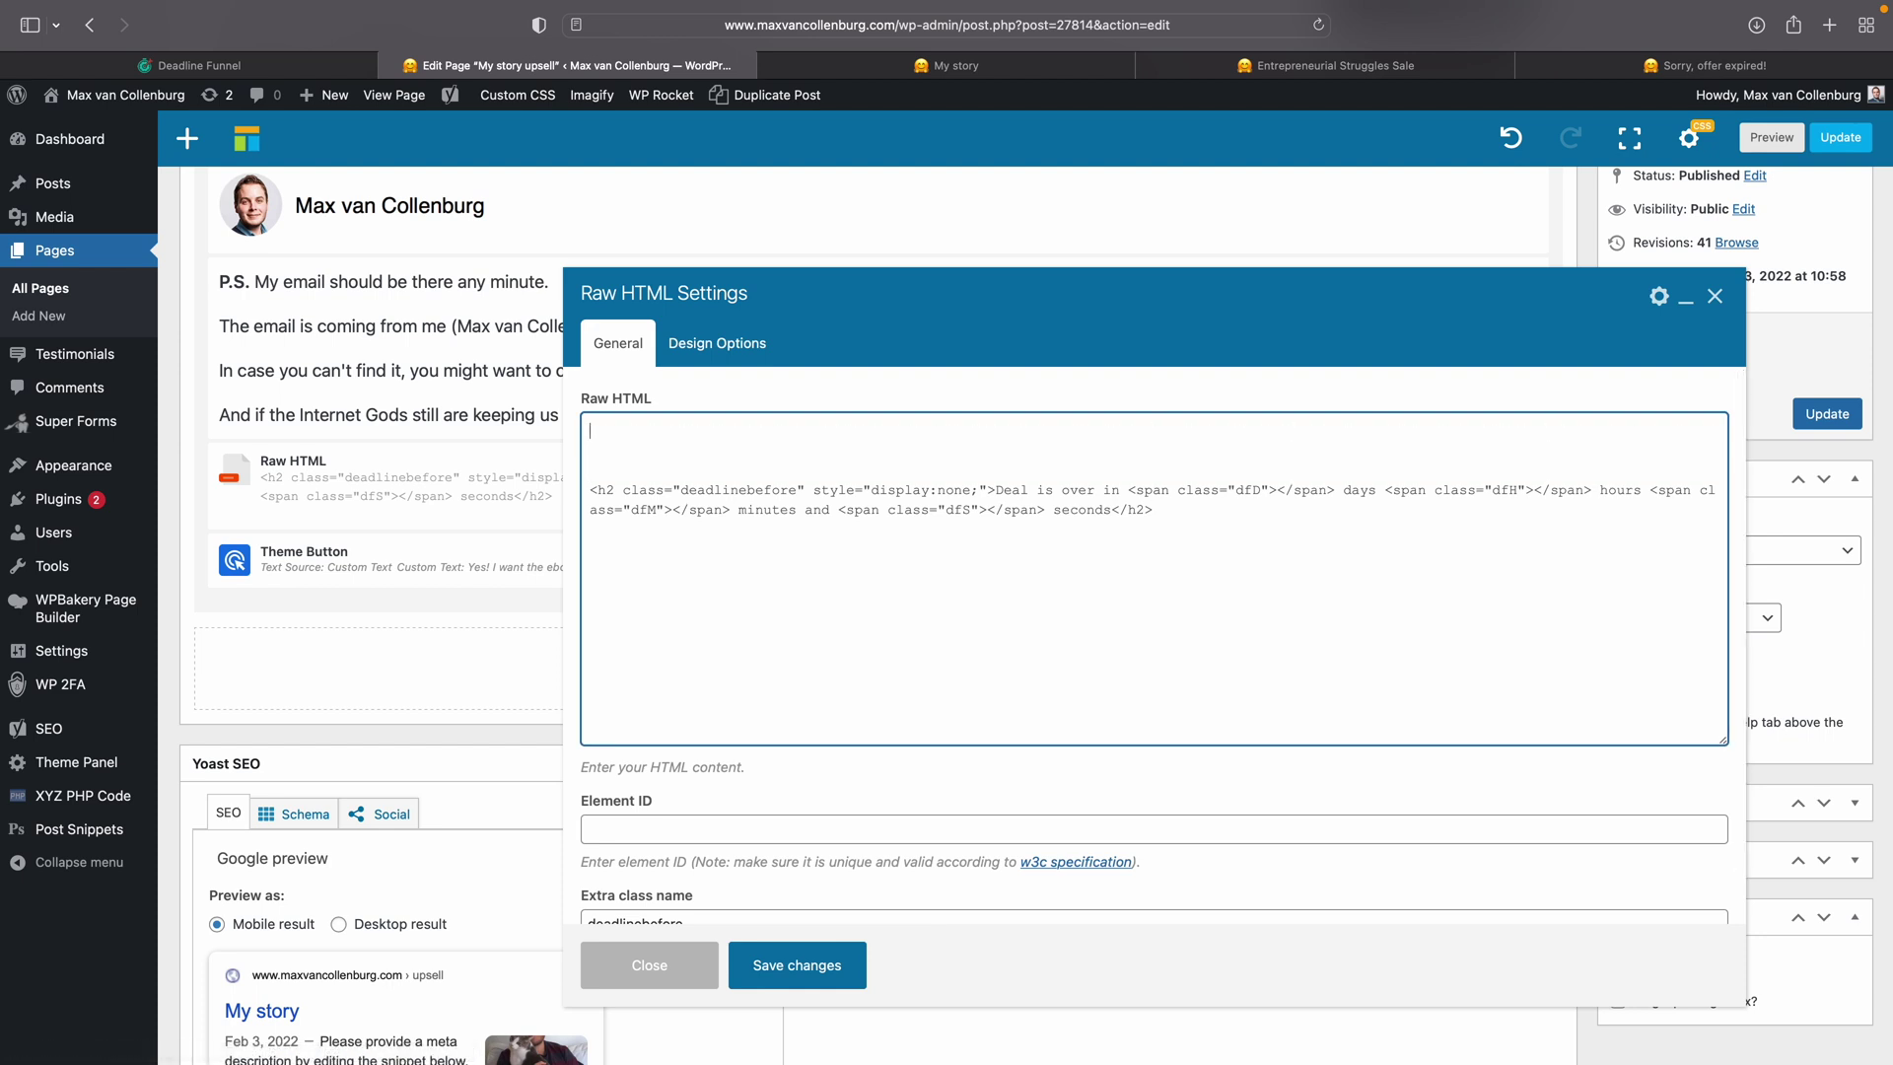
key("super+v")
key("Return")
key("Return")
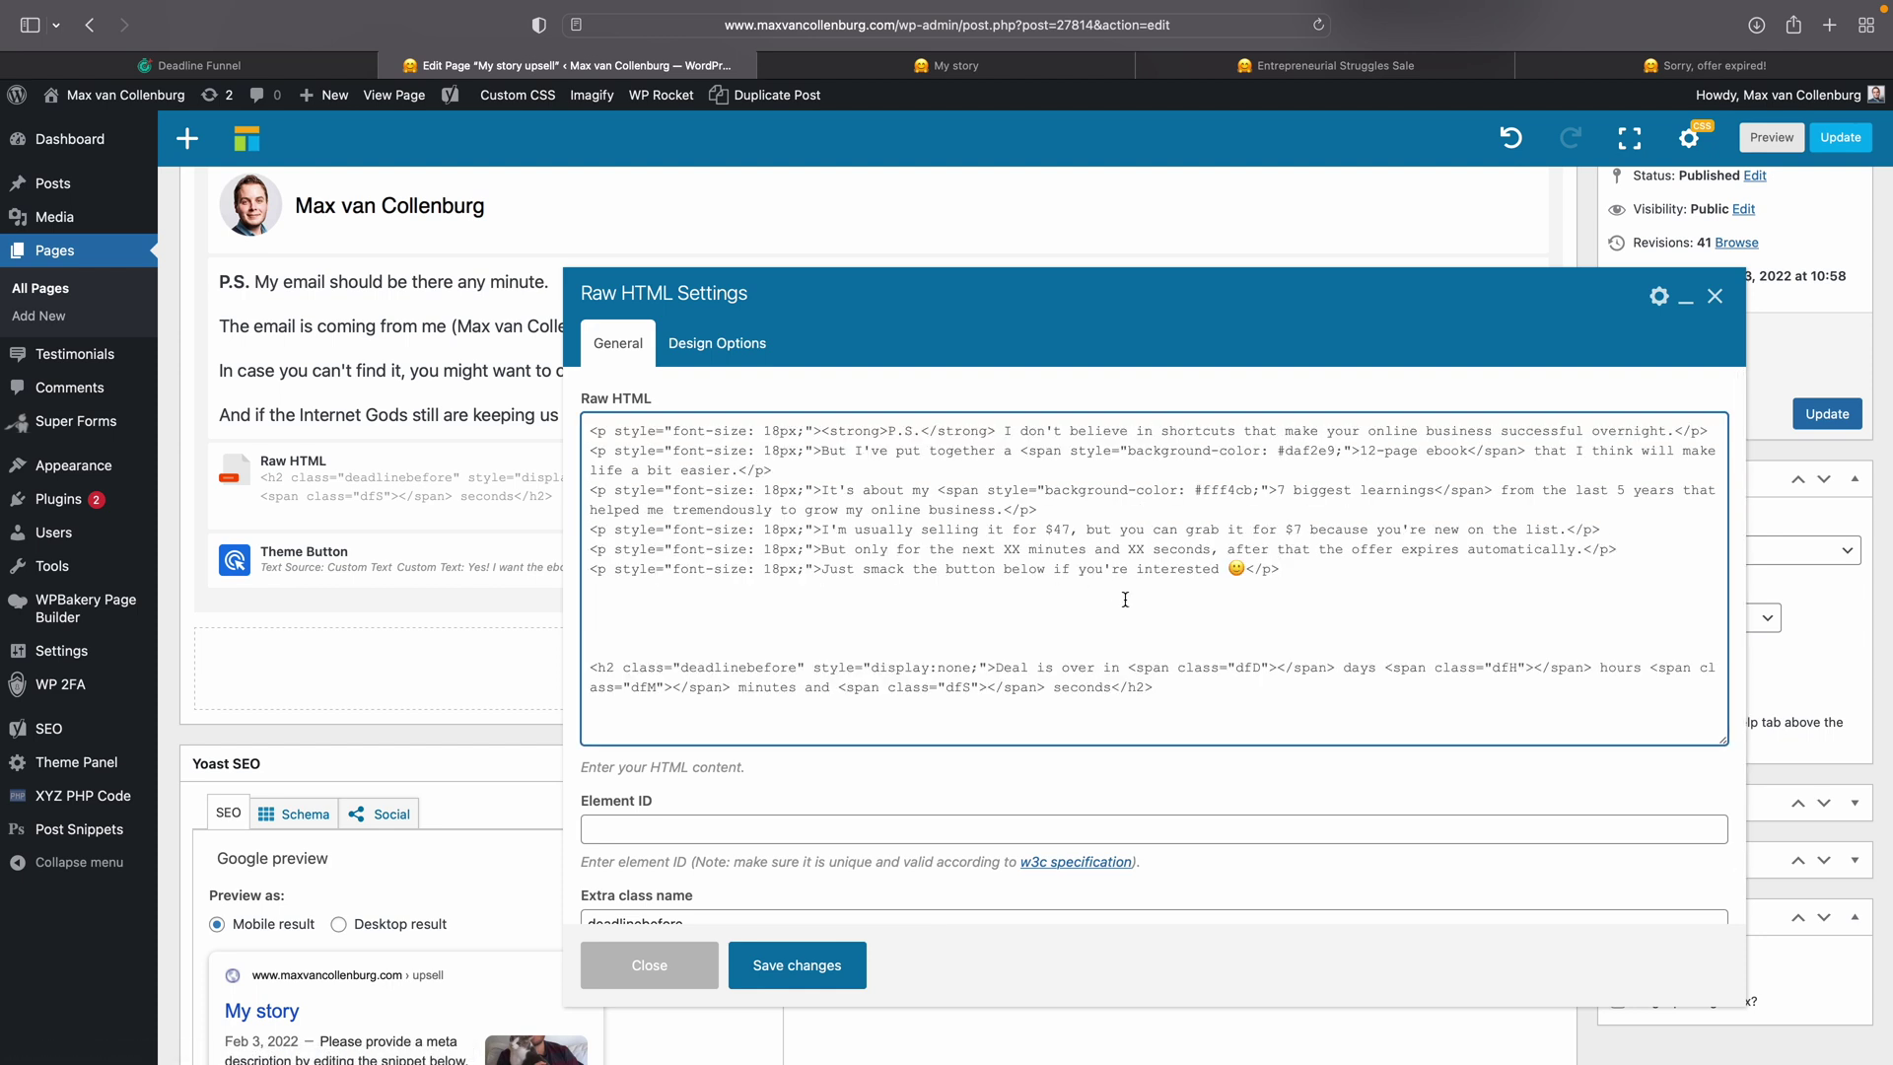
left_click_drag(1131, 670, 1376, 671)
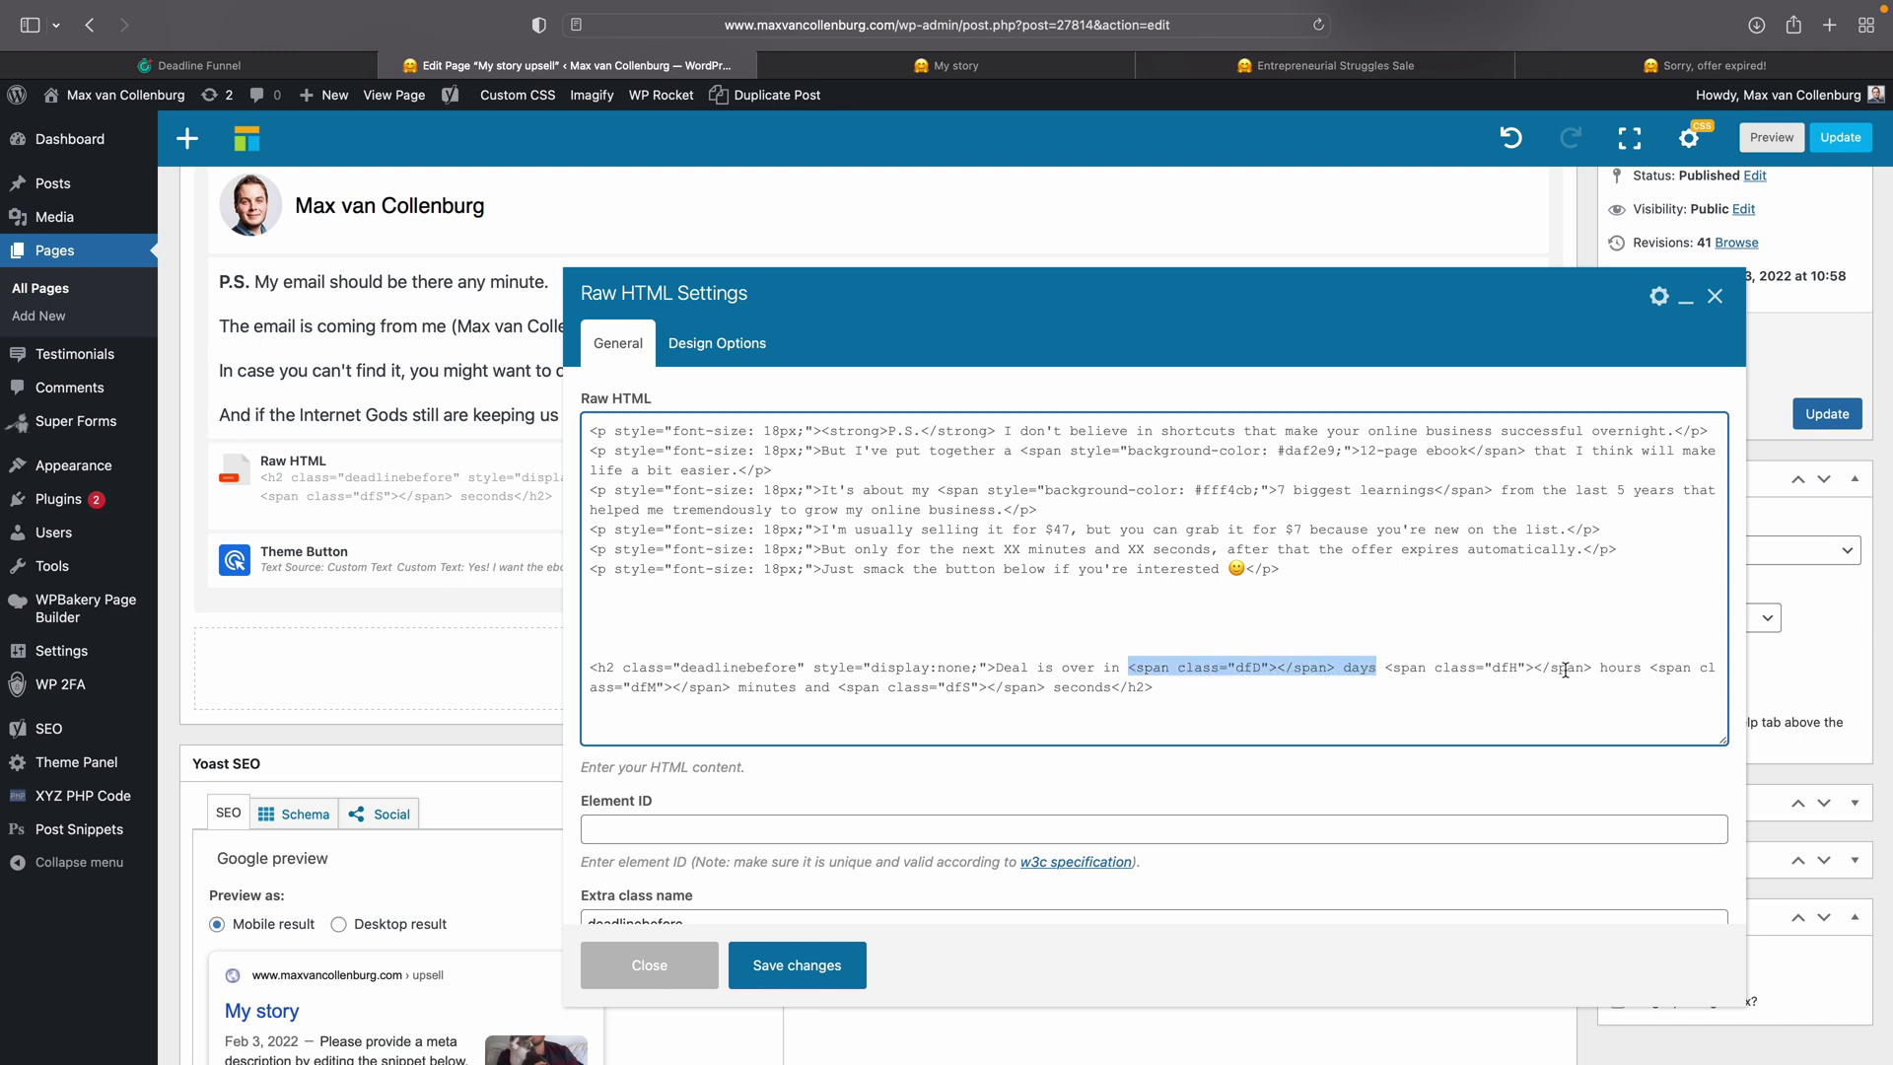
left_click_drag(738, 688, 590, 668)
key("BackSpace")
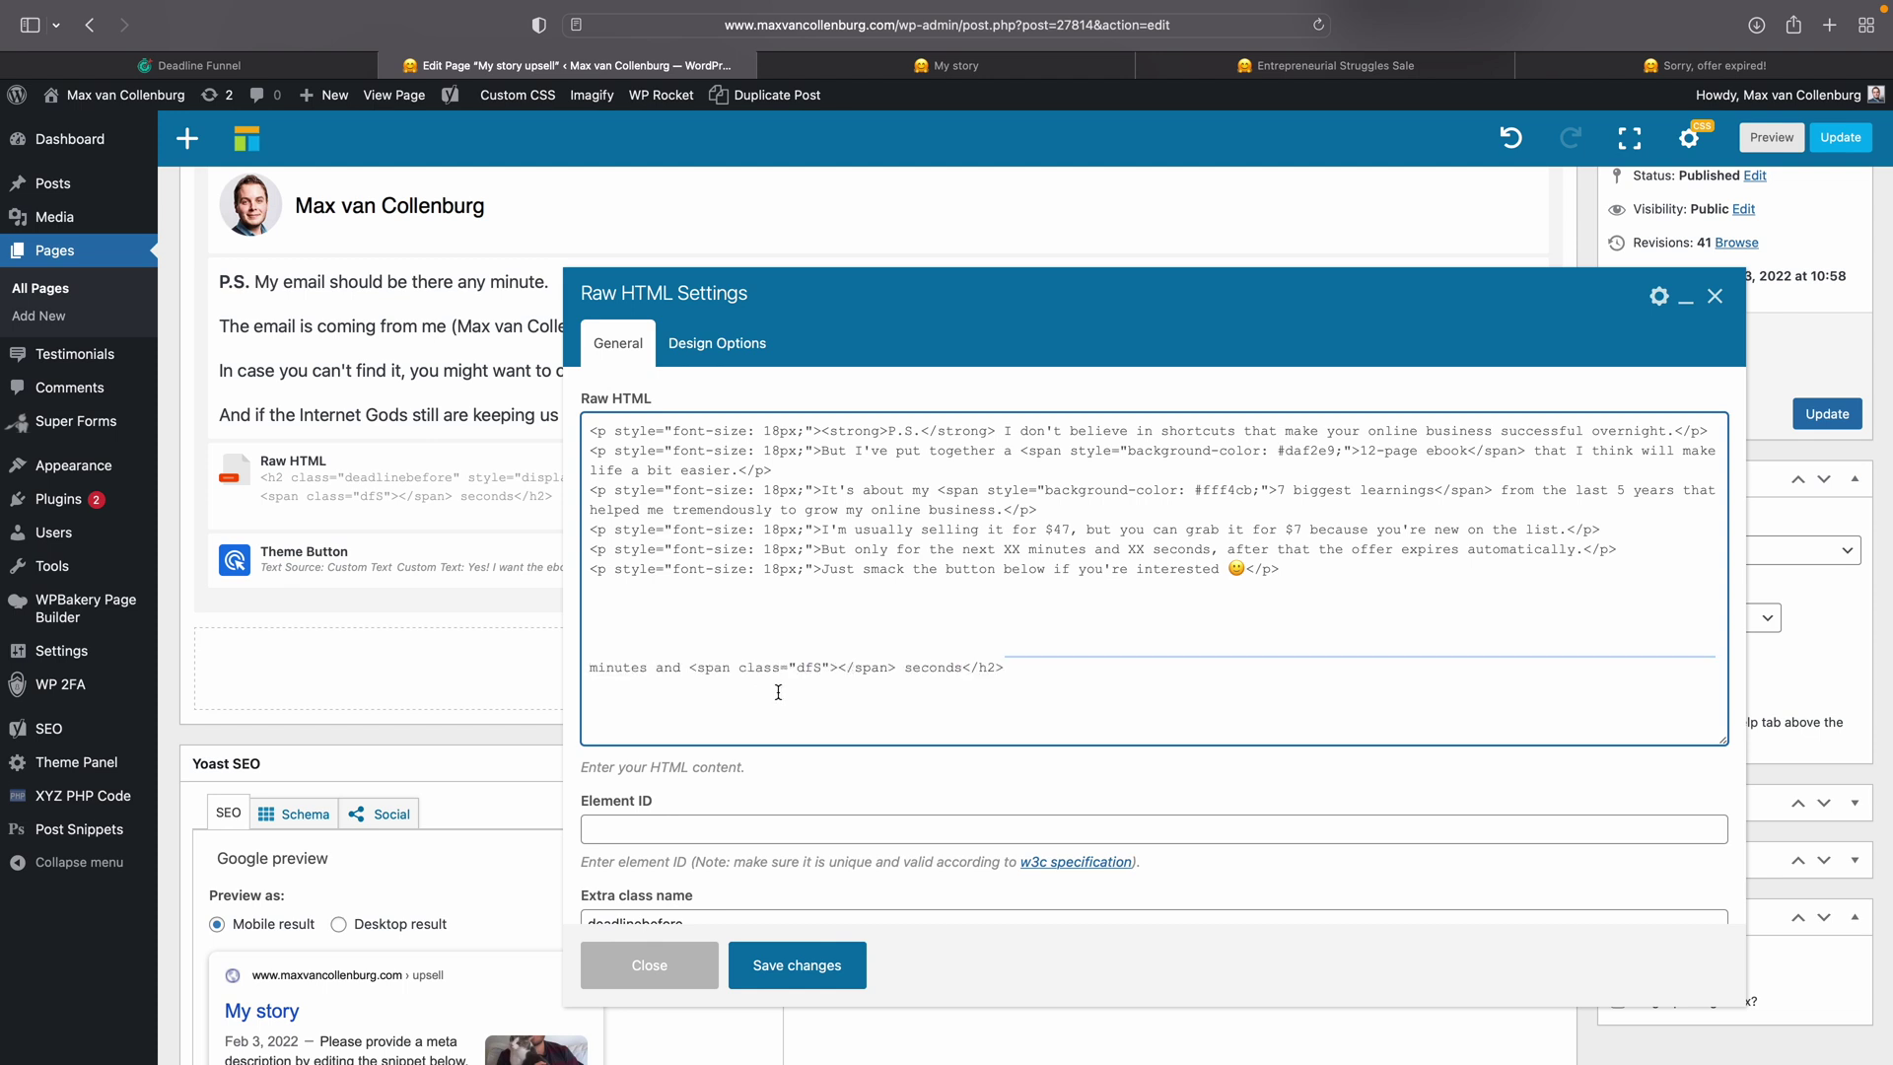
key("super+z")
Step: Trim the timer heading code down to its dfM minutes and dfS seconds spans, each on its own line
left_click(710, 687)
left_click_drag(1654, 668, 1476, 643)
key("BackSpace")
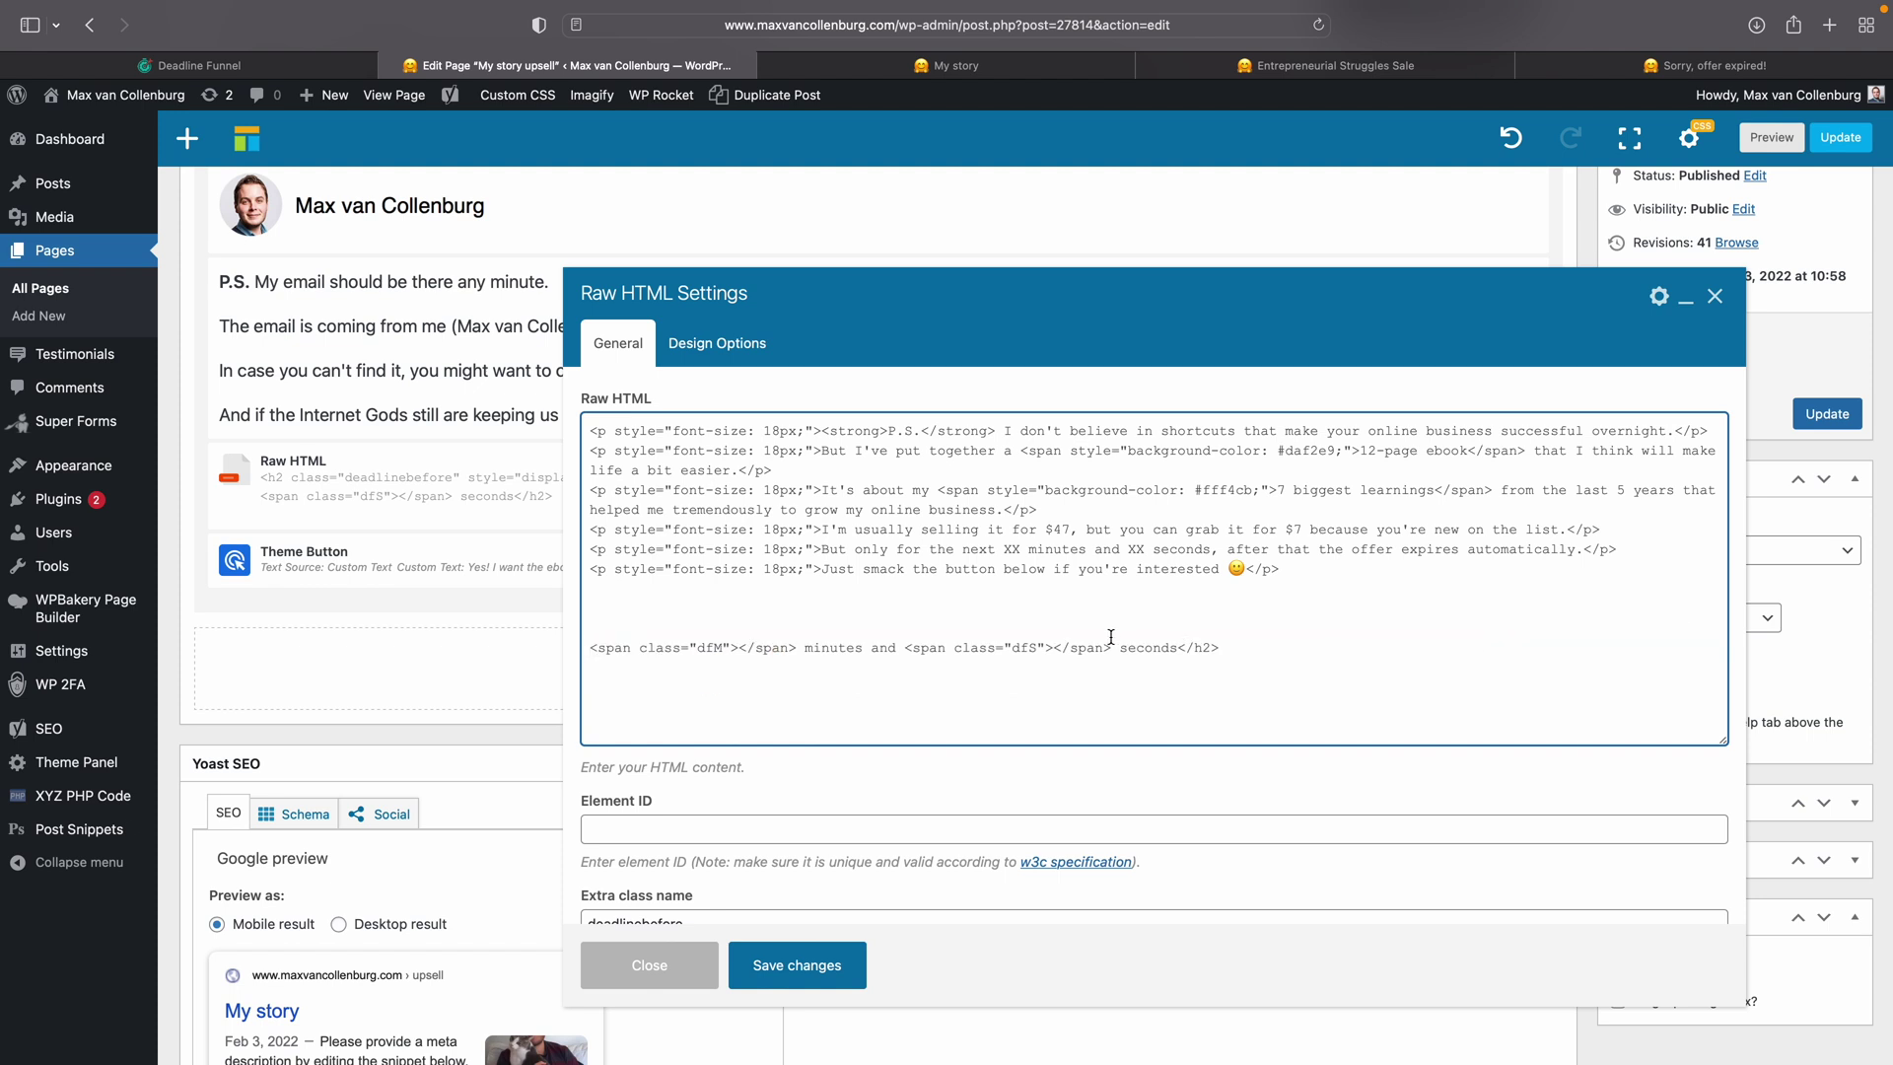
left_click(902, 648)
key("Return")
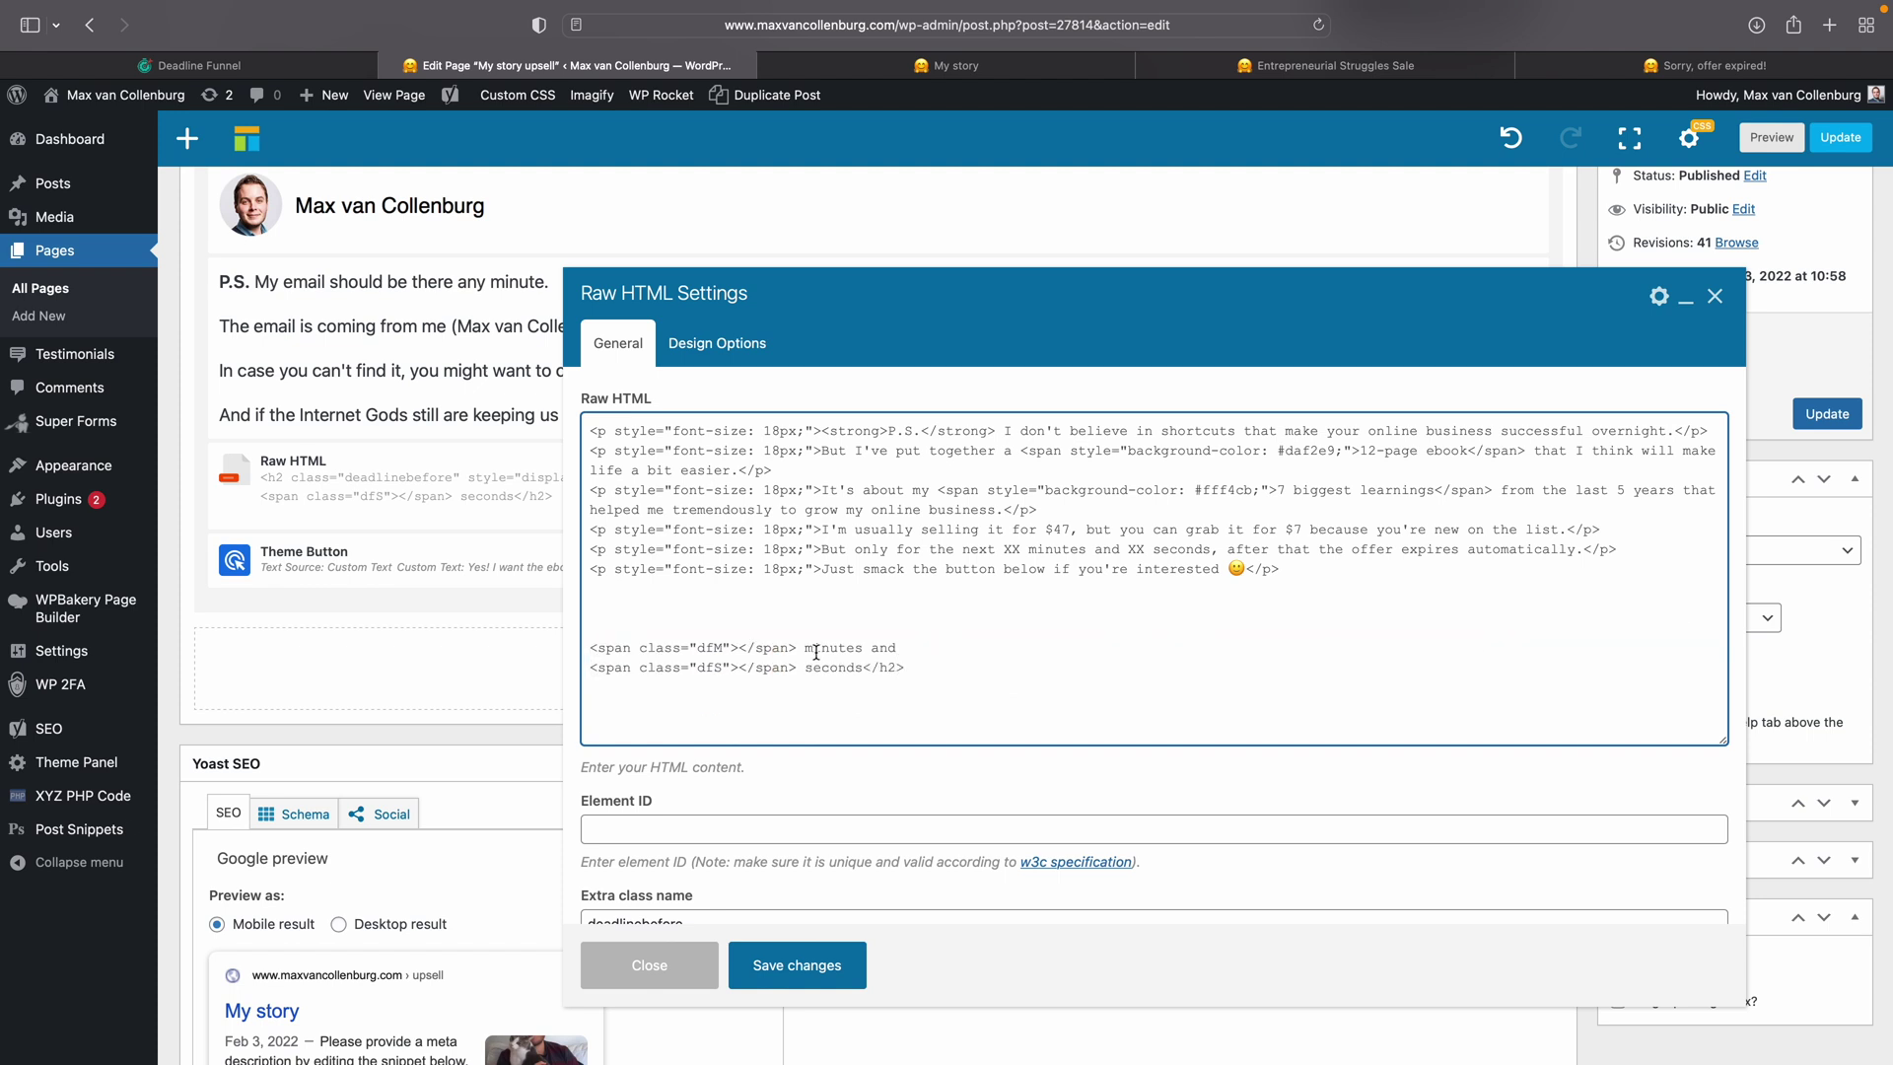
Step: Replace the XX placeholders for minutes and seconds in the P.S. text with the dfM and dfS spans
left_click_drag(796, 650, 593, 650)
key("super+c")
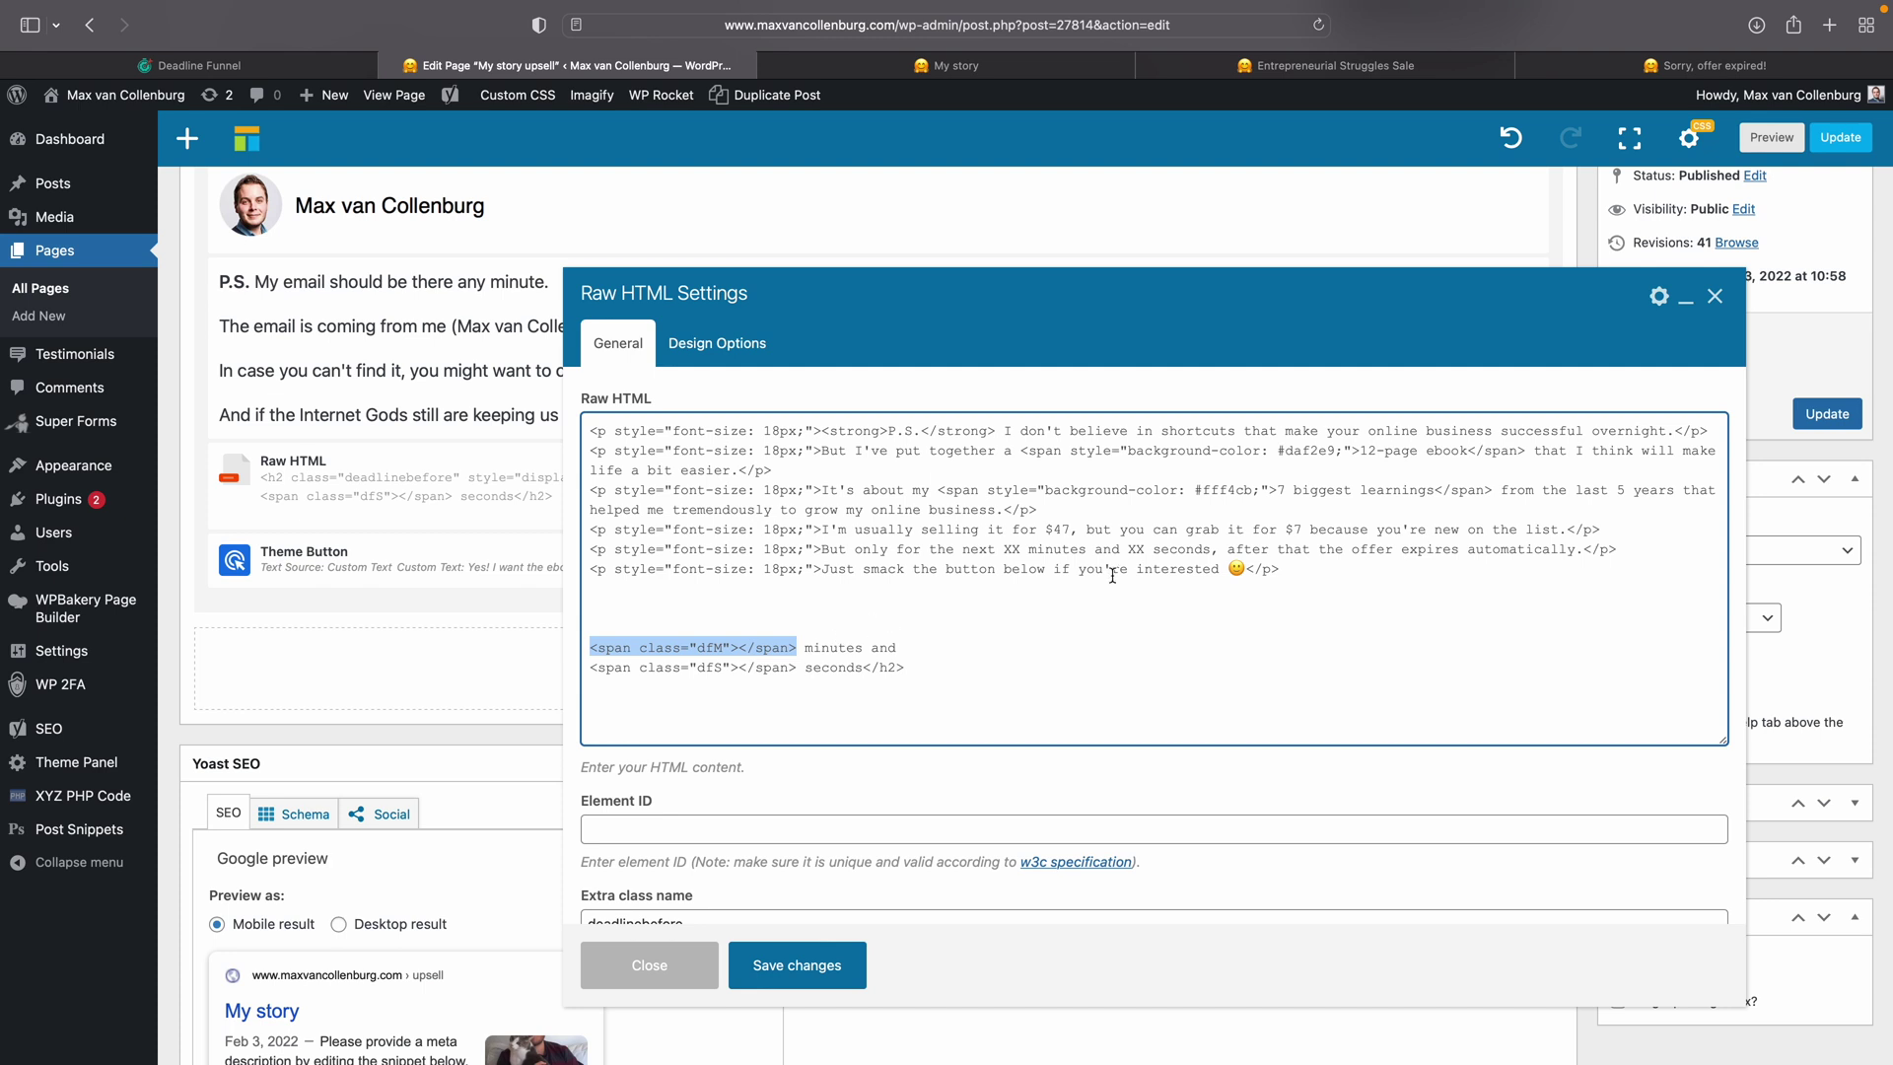
left_click(1360, 544)
double_click(1010, 546)
key("super+v")
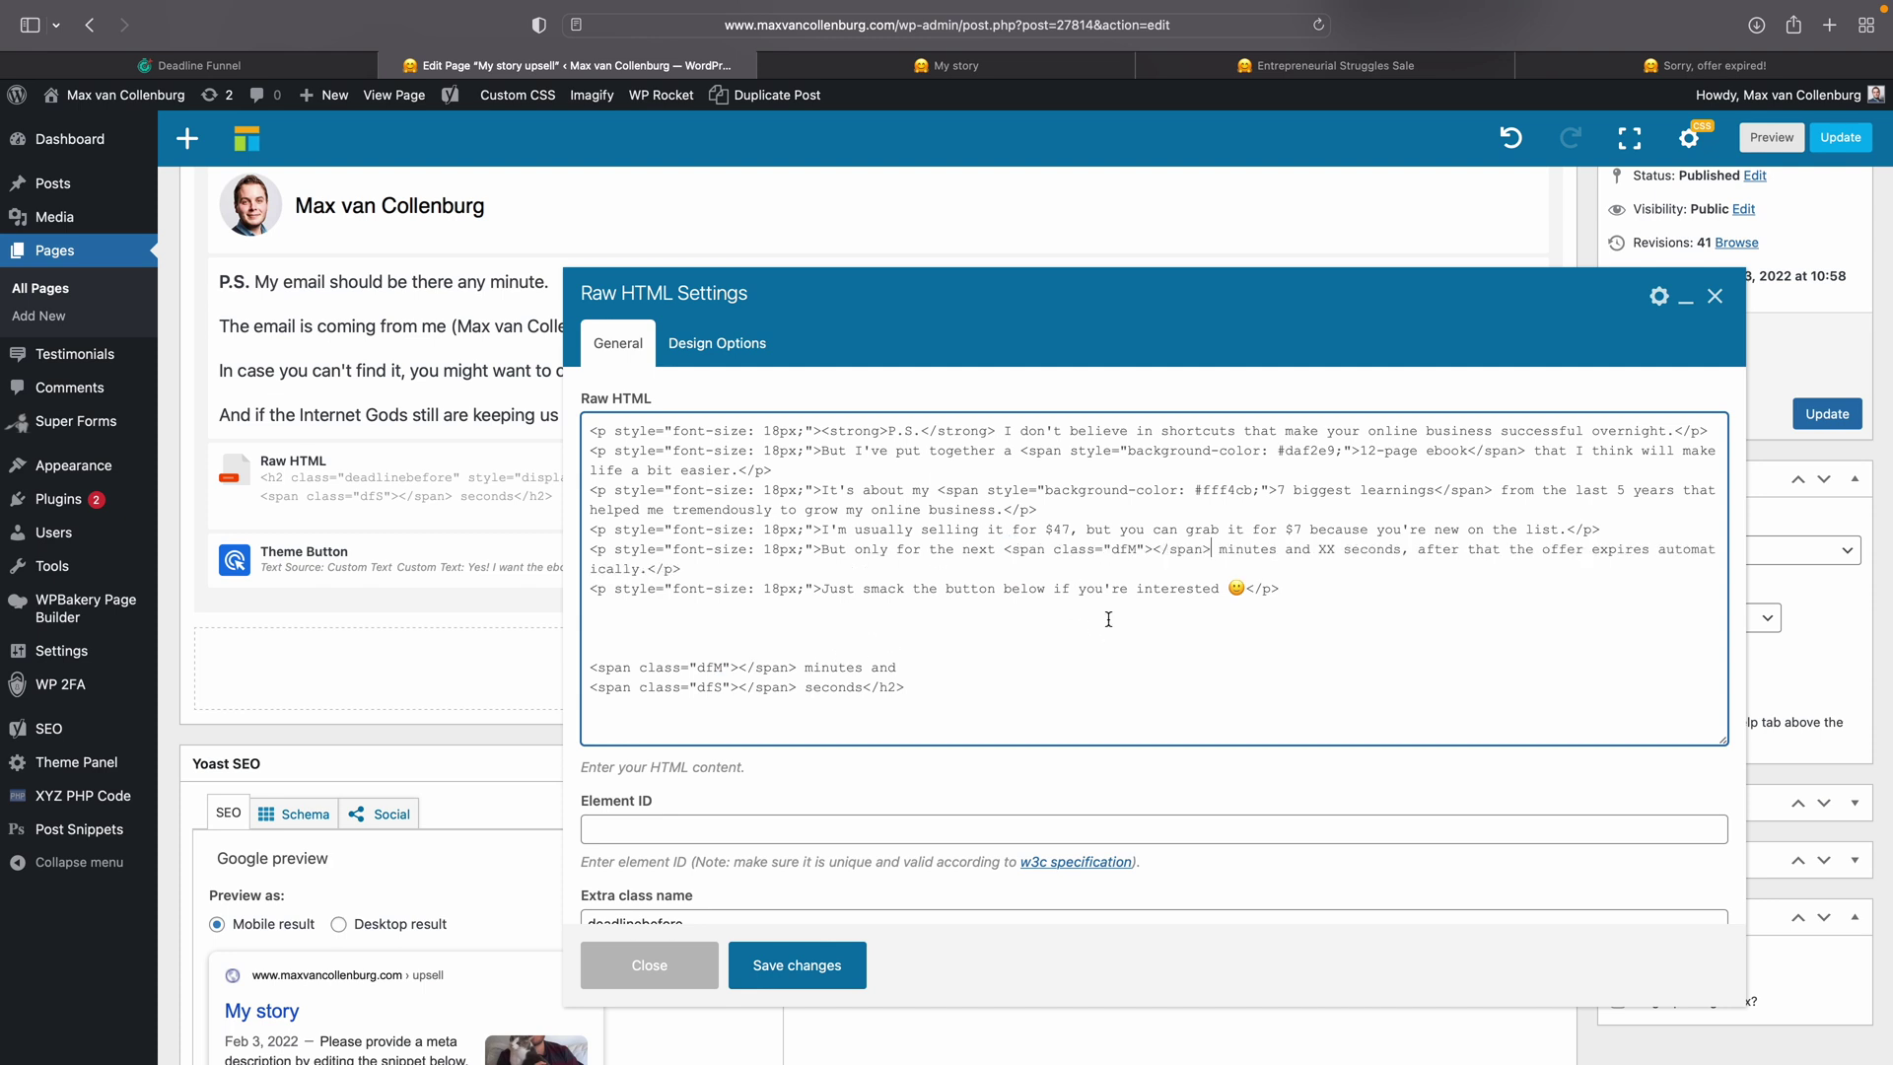
left_click_drag(906, 690, 594, 690)
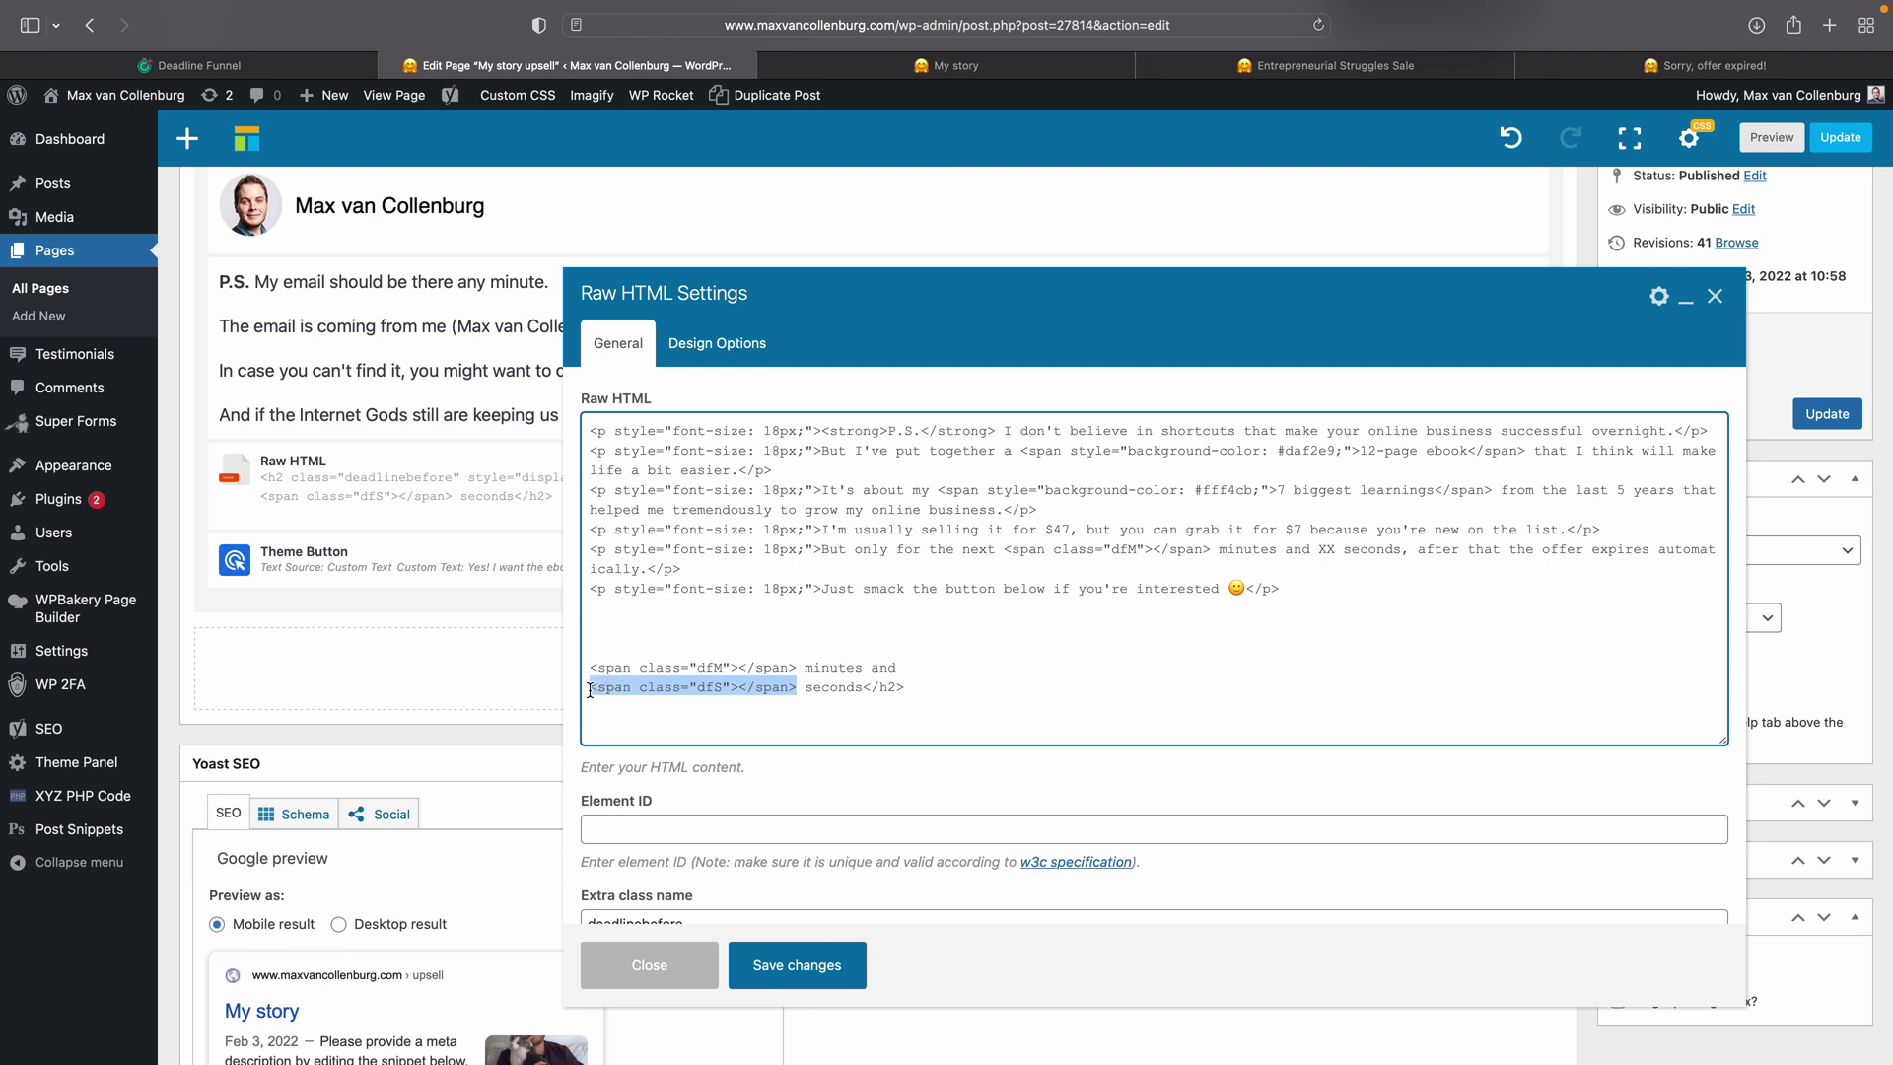
double_click(1327, 549)
type("<span class=\"dfS\"></span>")
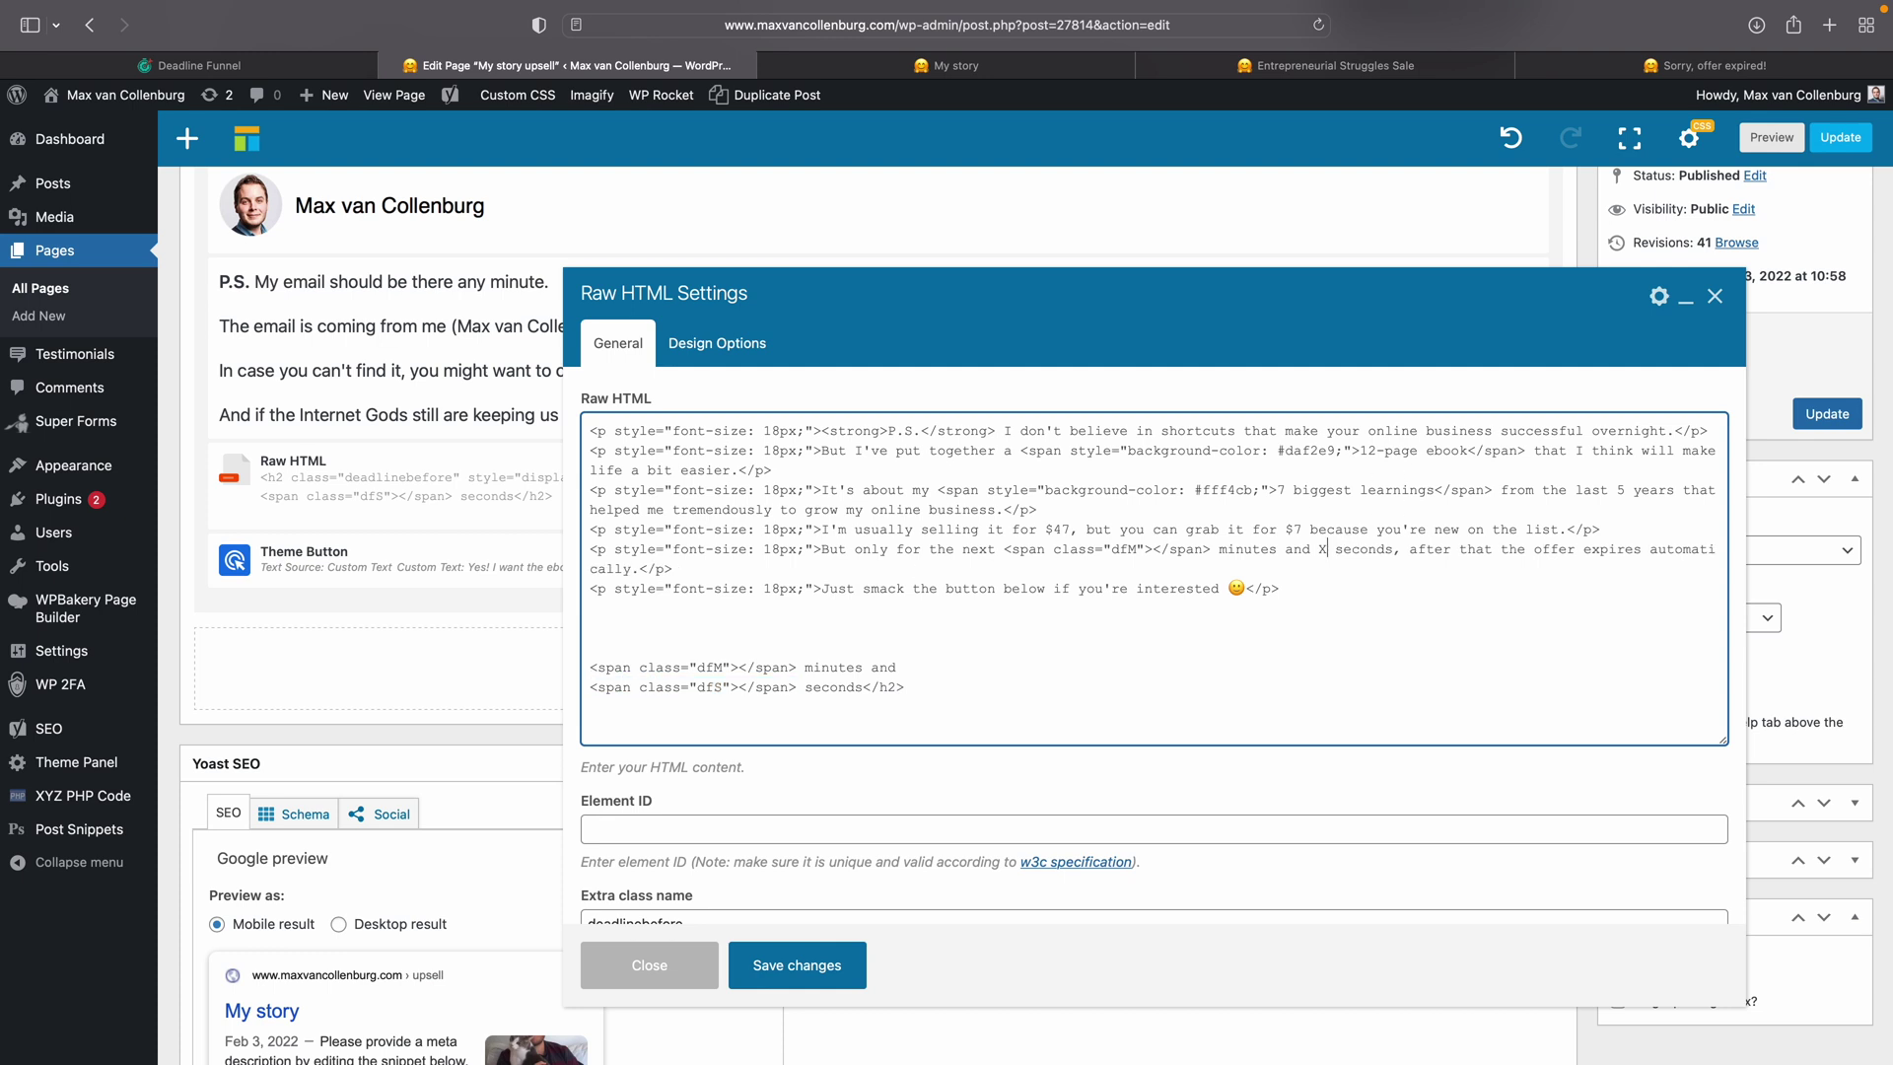
Step: Remove the leftover timer code below the P.S. text, then save the Raw HTML element and update the page
left_click_drag(869, 636, 951, 760)
key("BackSpace")
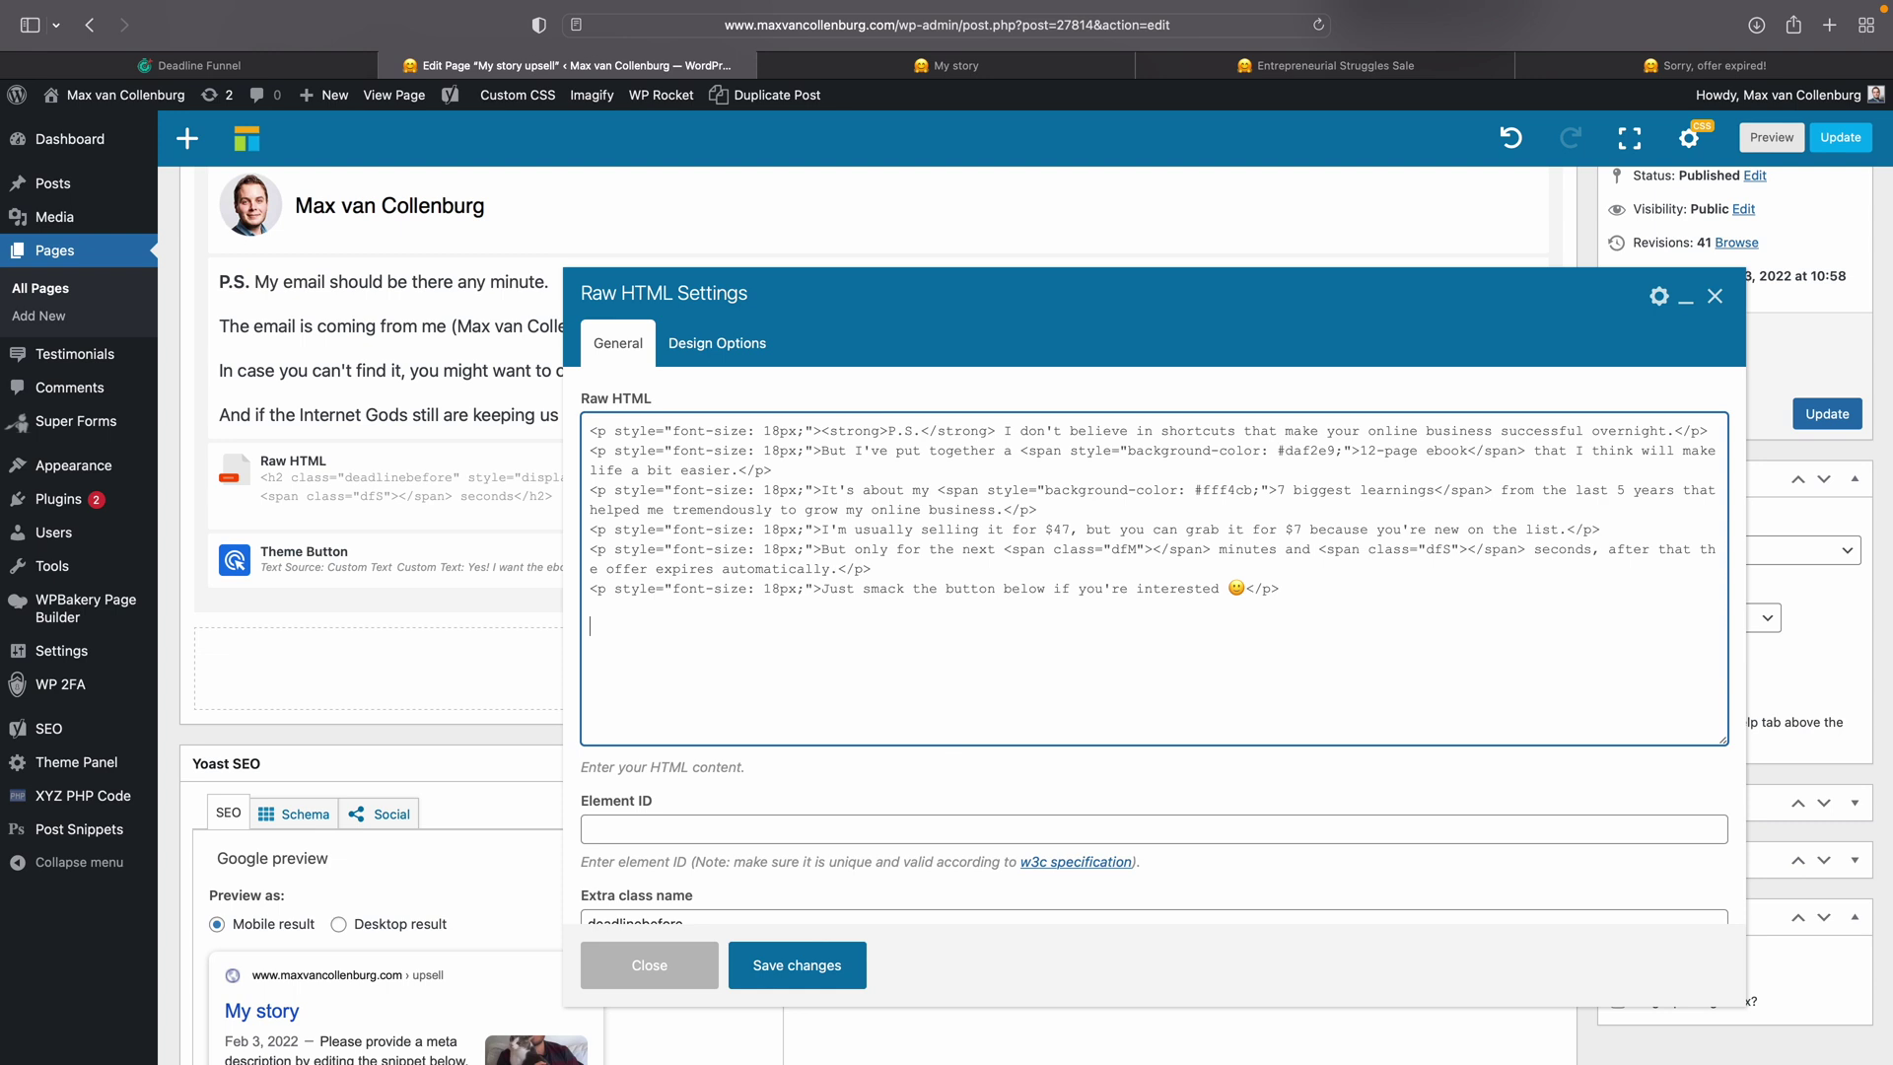
left_click(829, 962)
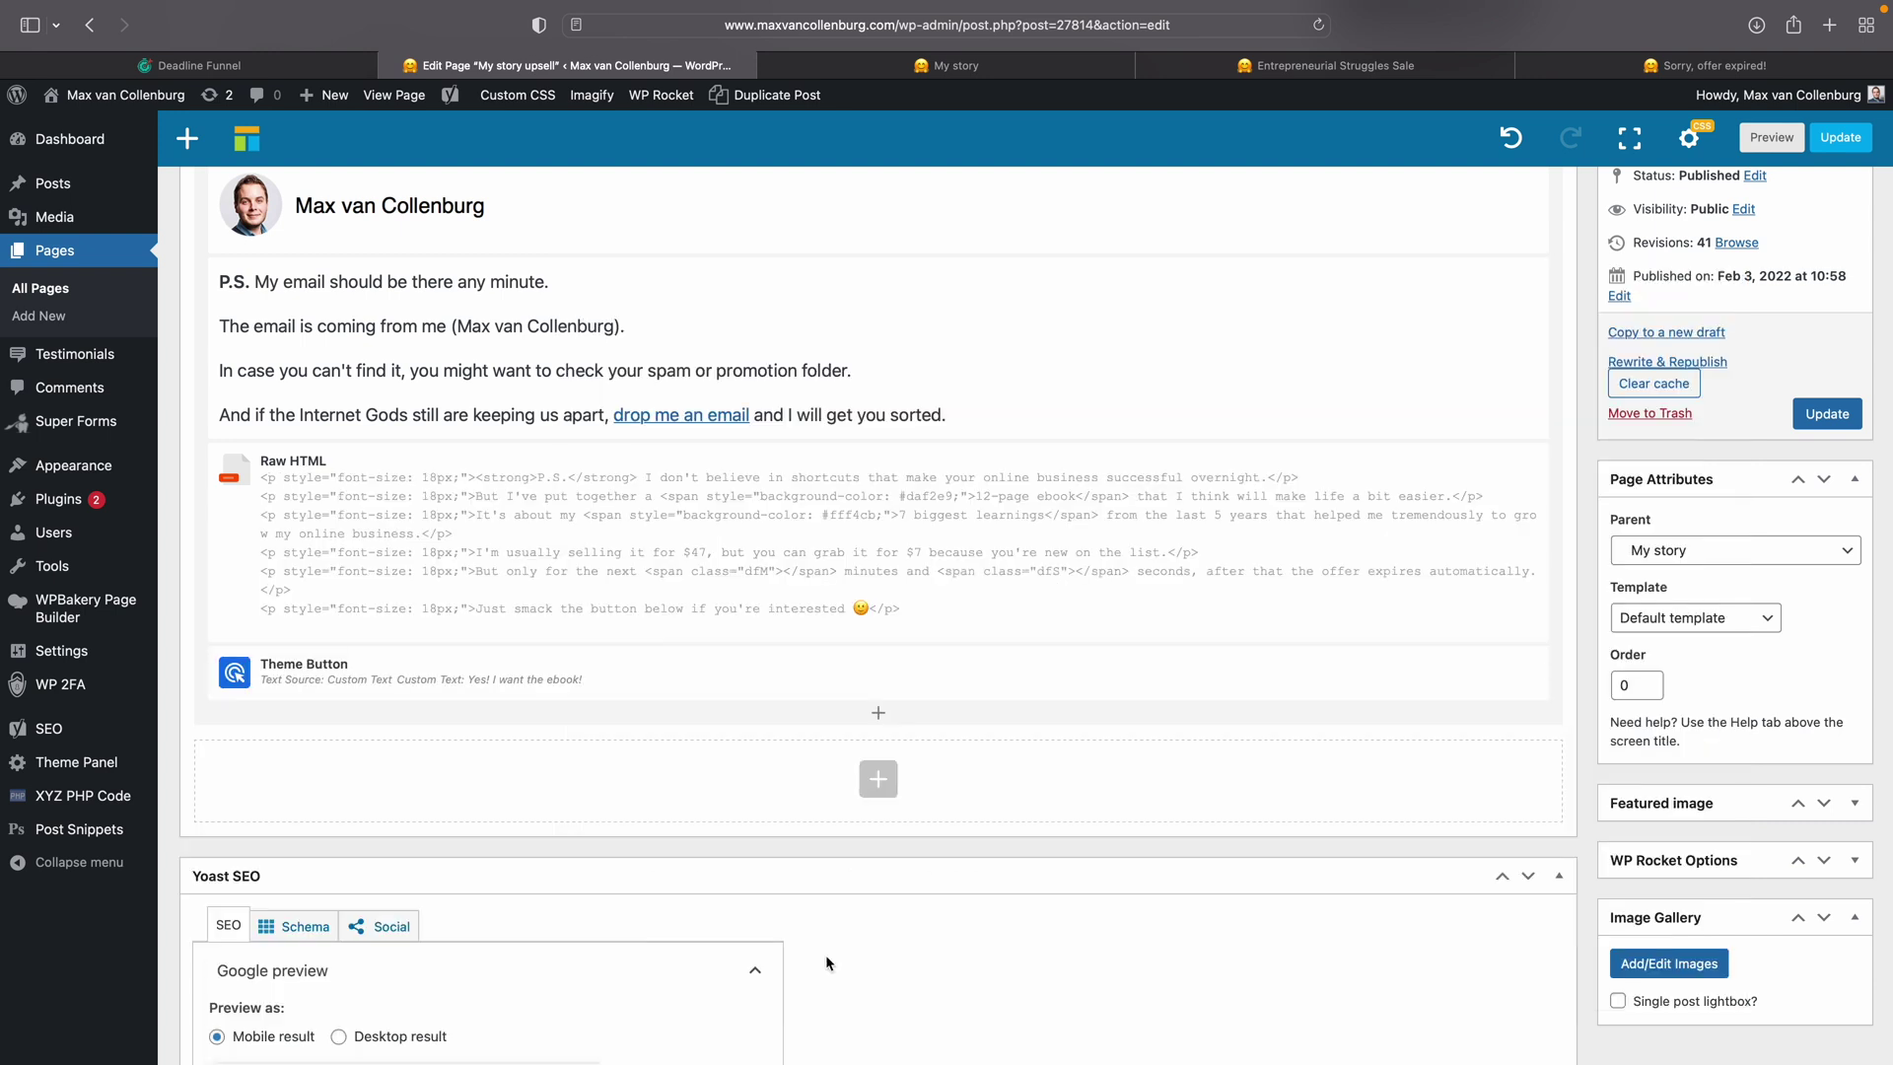
left_click(1846, 419)
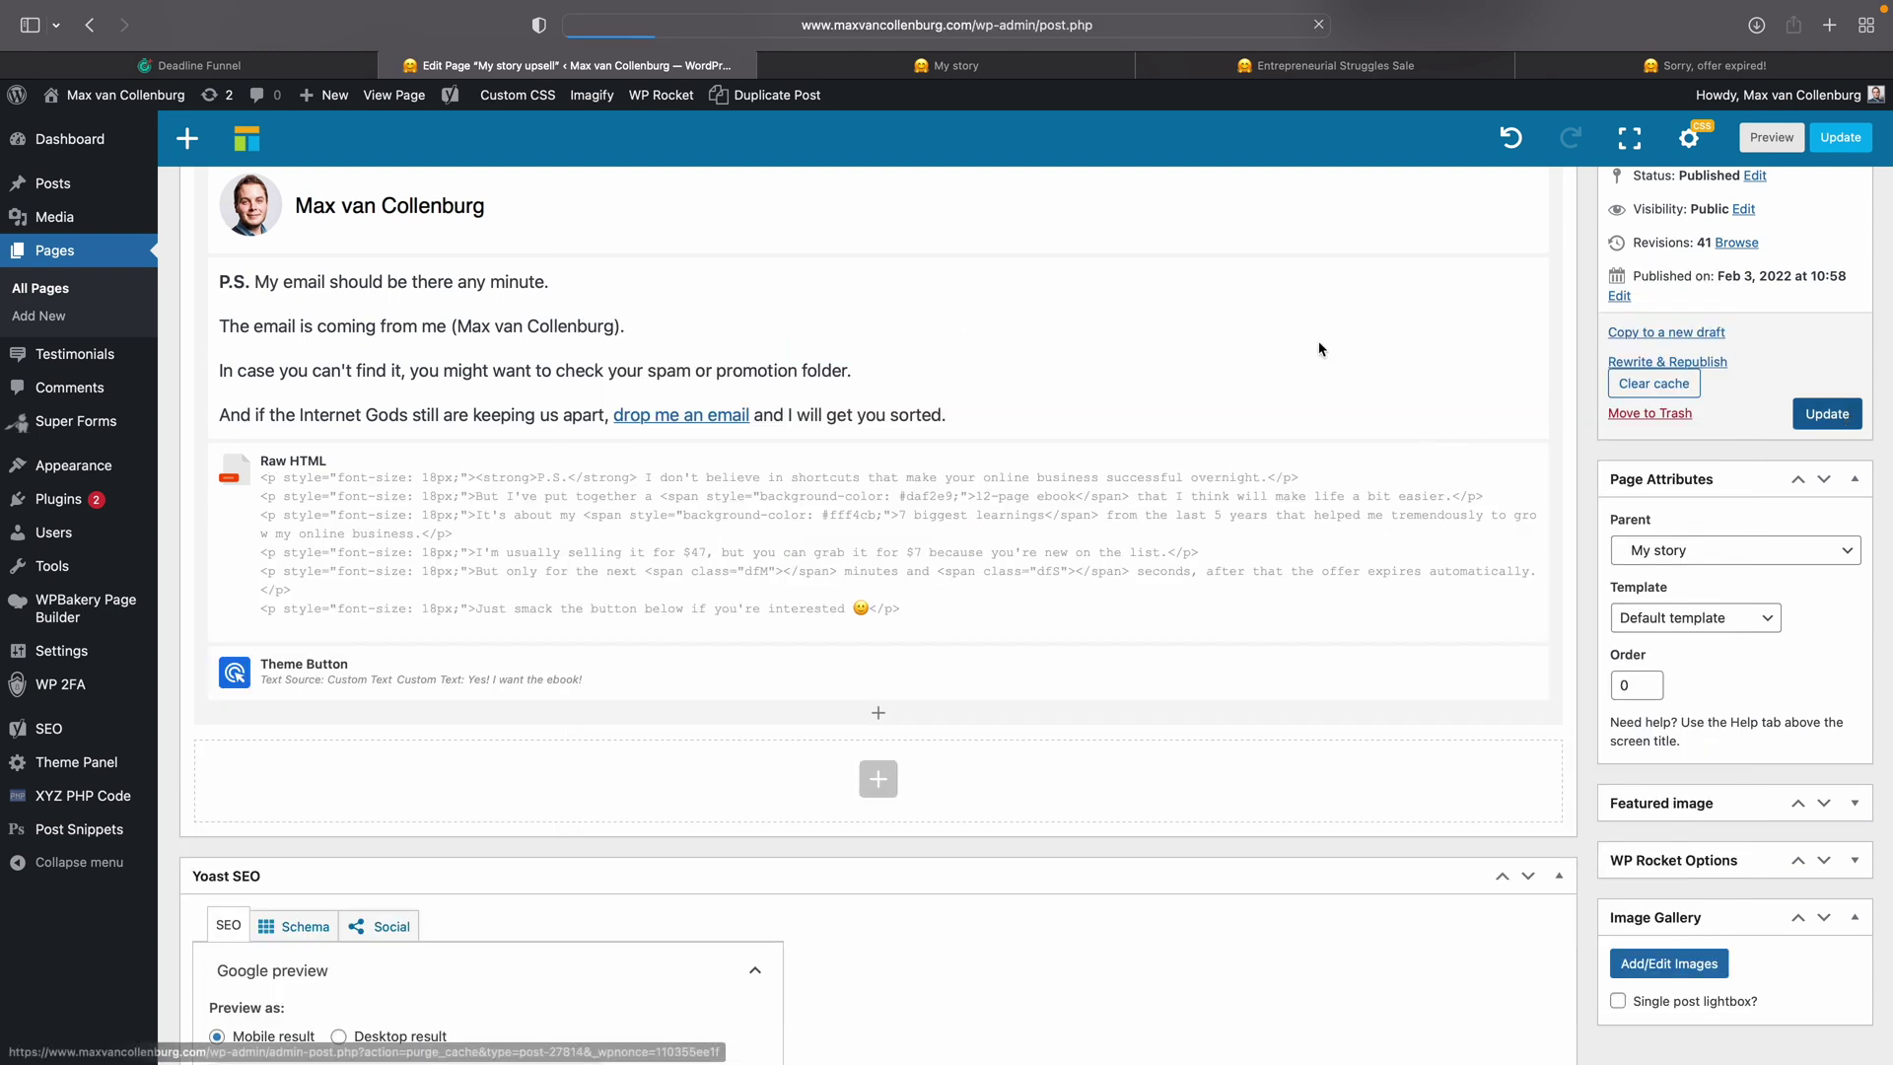
Step: Reload the published My story page and check the countdown in the P.S. text and the heading lines above the story
left_click(939, 65)
key("super+r")
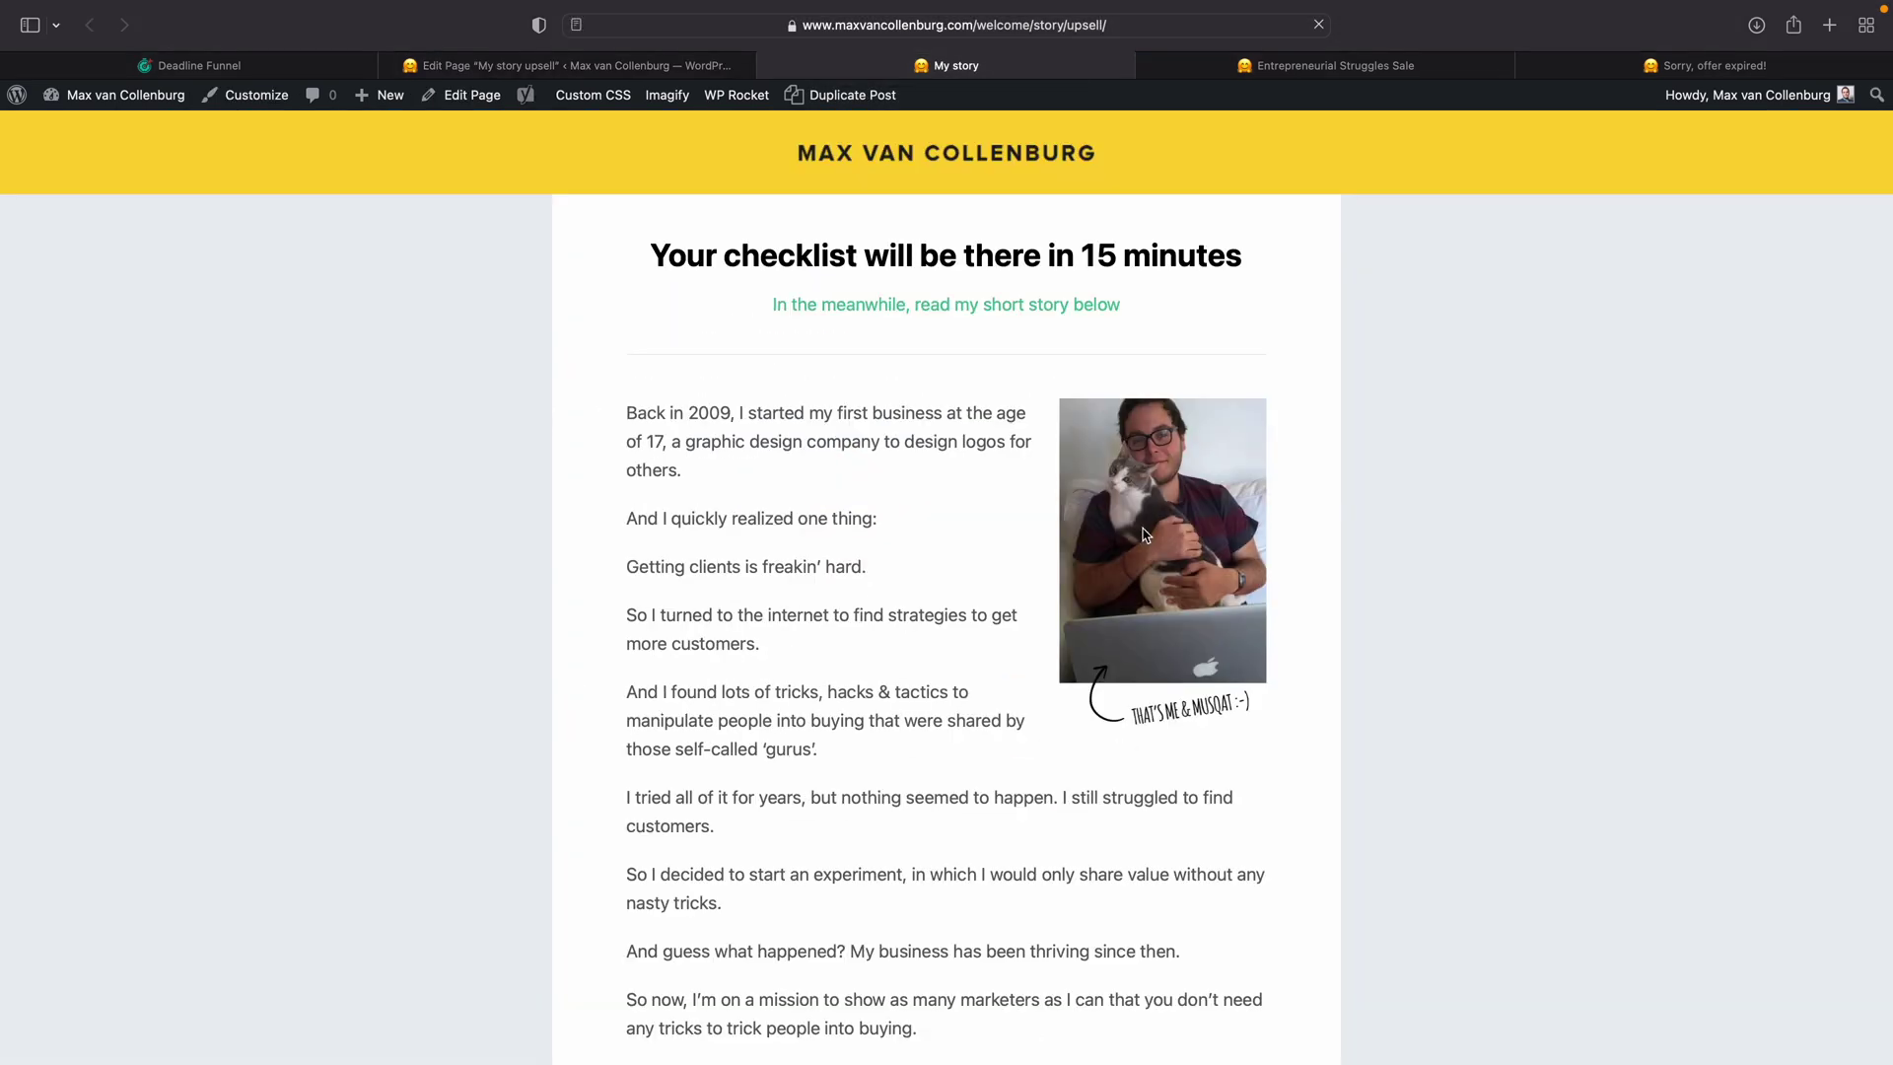
scroll(859, 531, "down", 5)
scroll(862, 541, "down", 4)
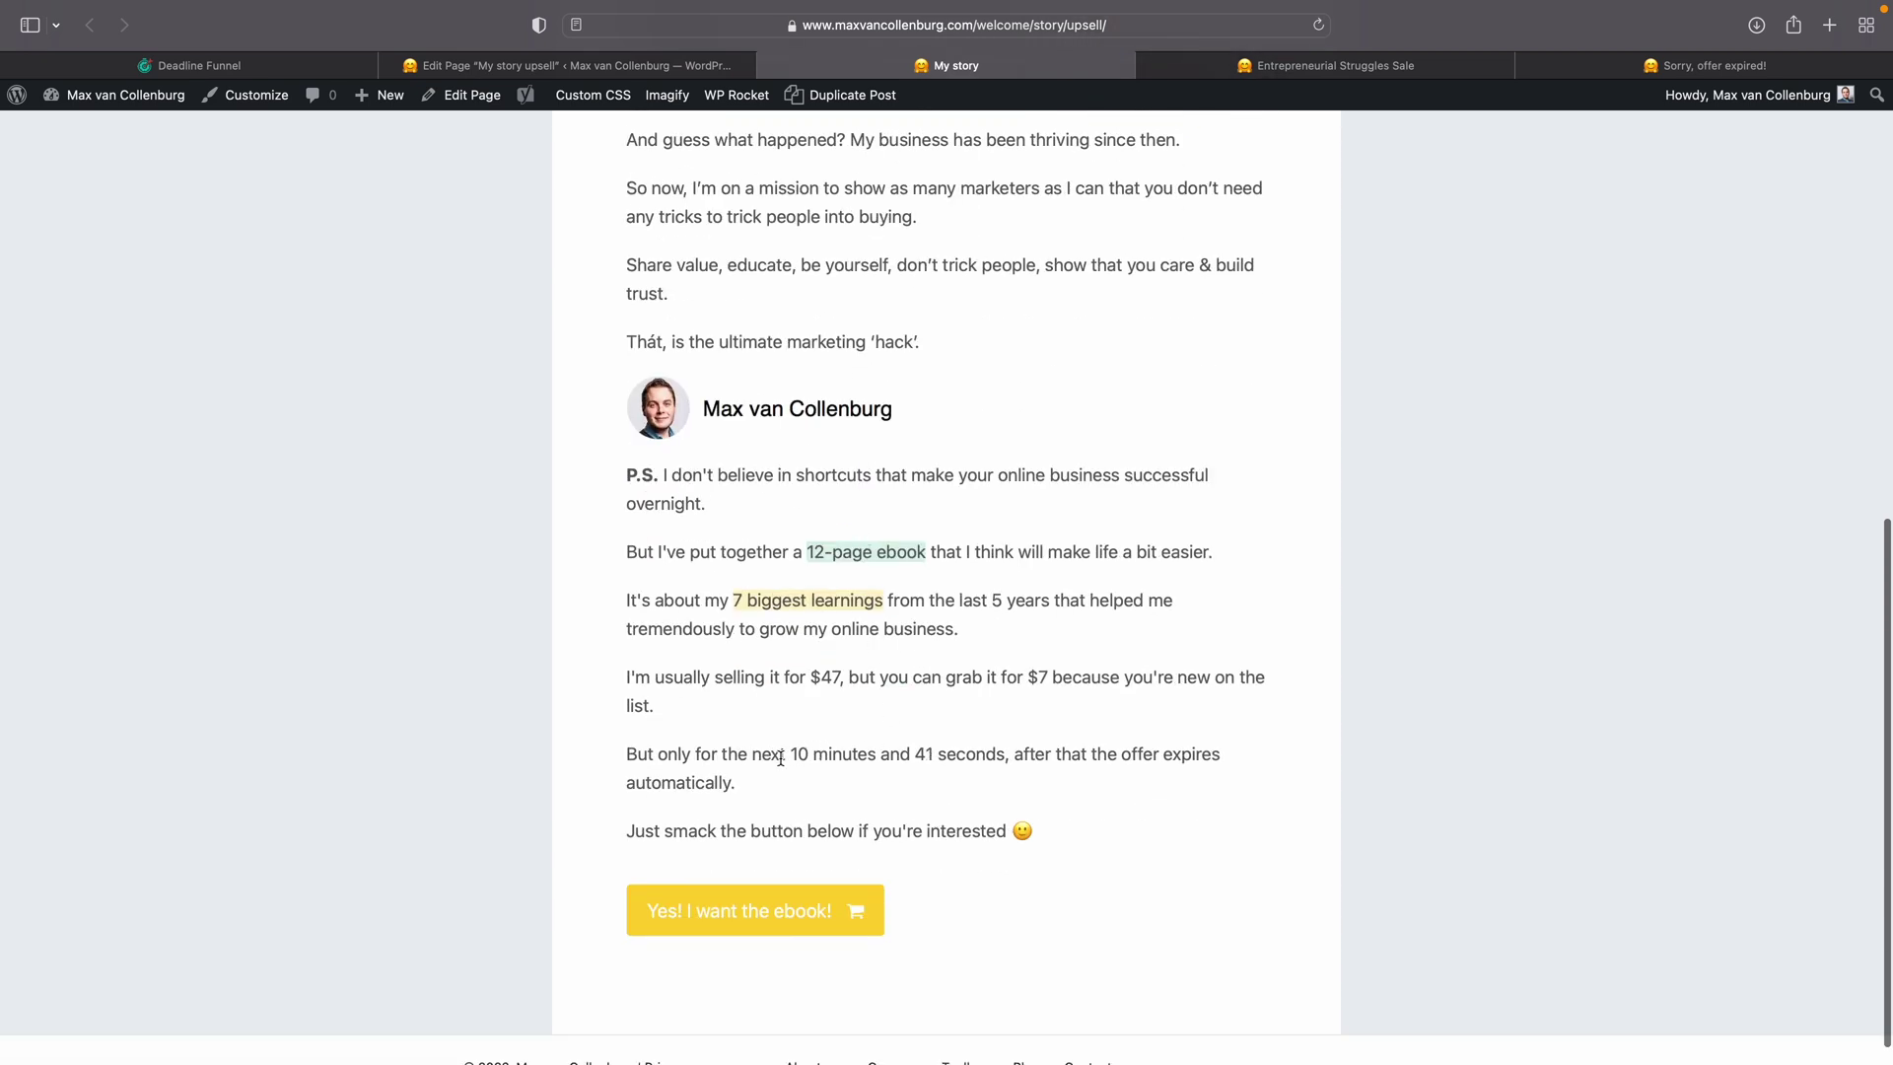
left_click_drag(628, 756, 1007, 755)
left_click(805, 753)
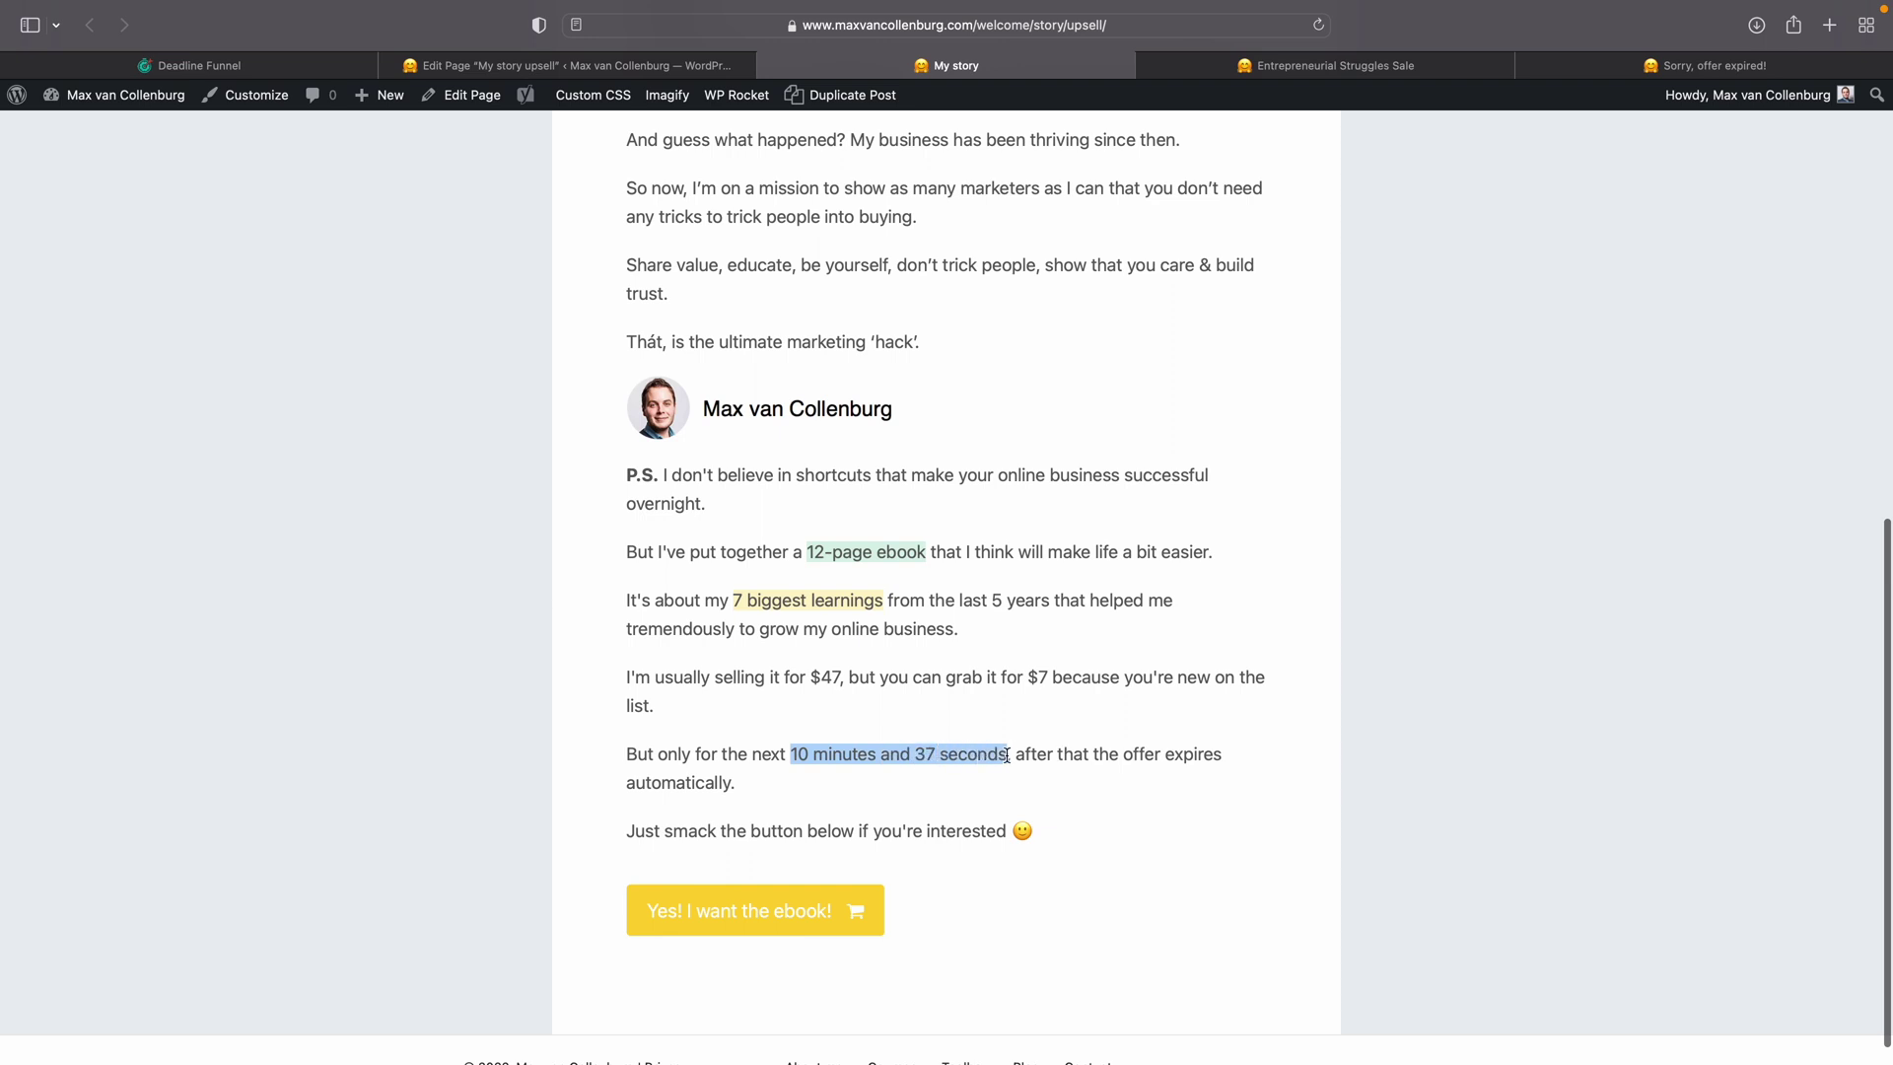
left_click(1005, 754)
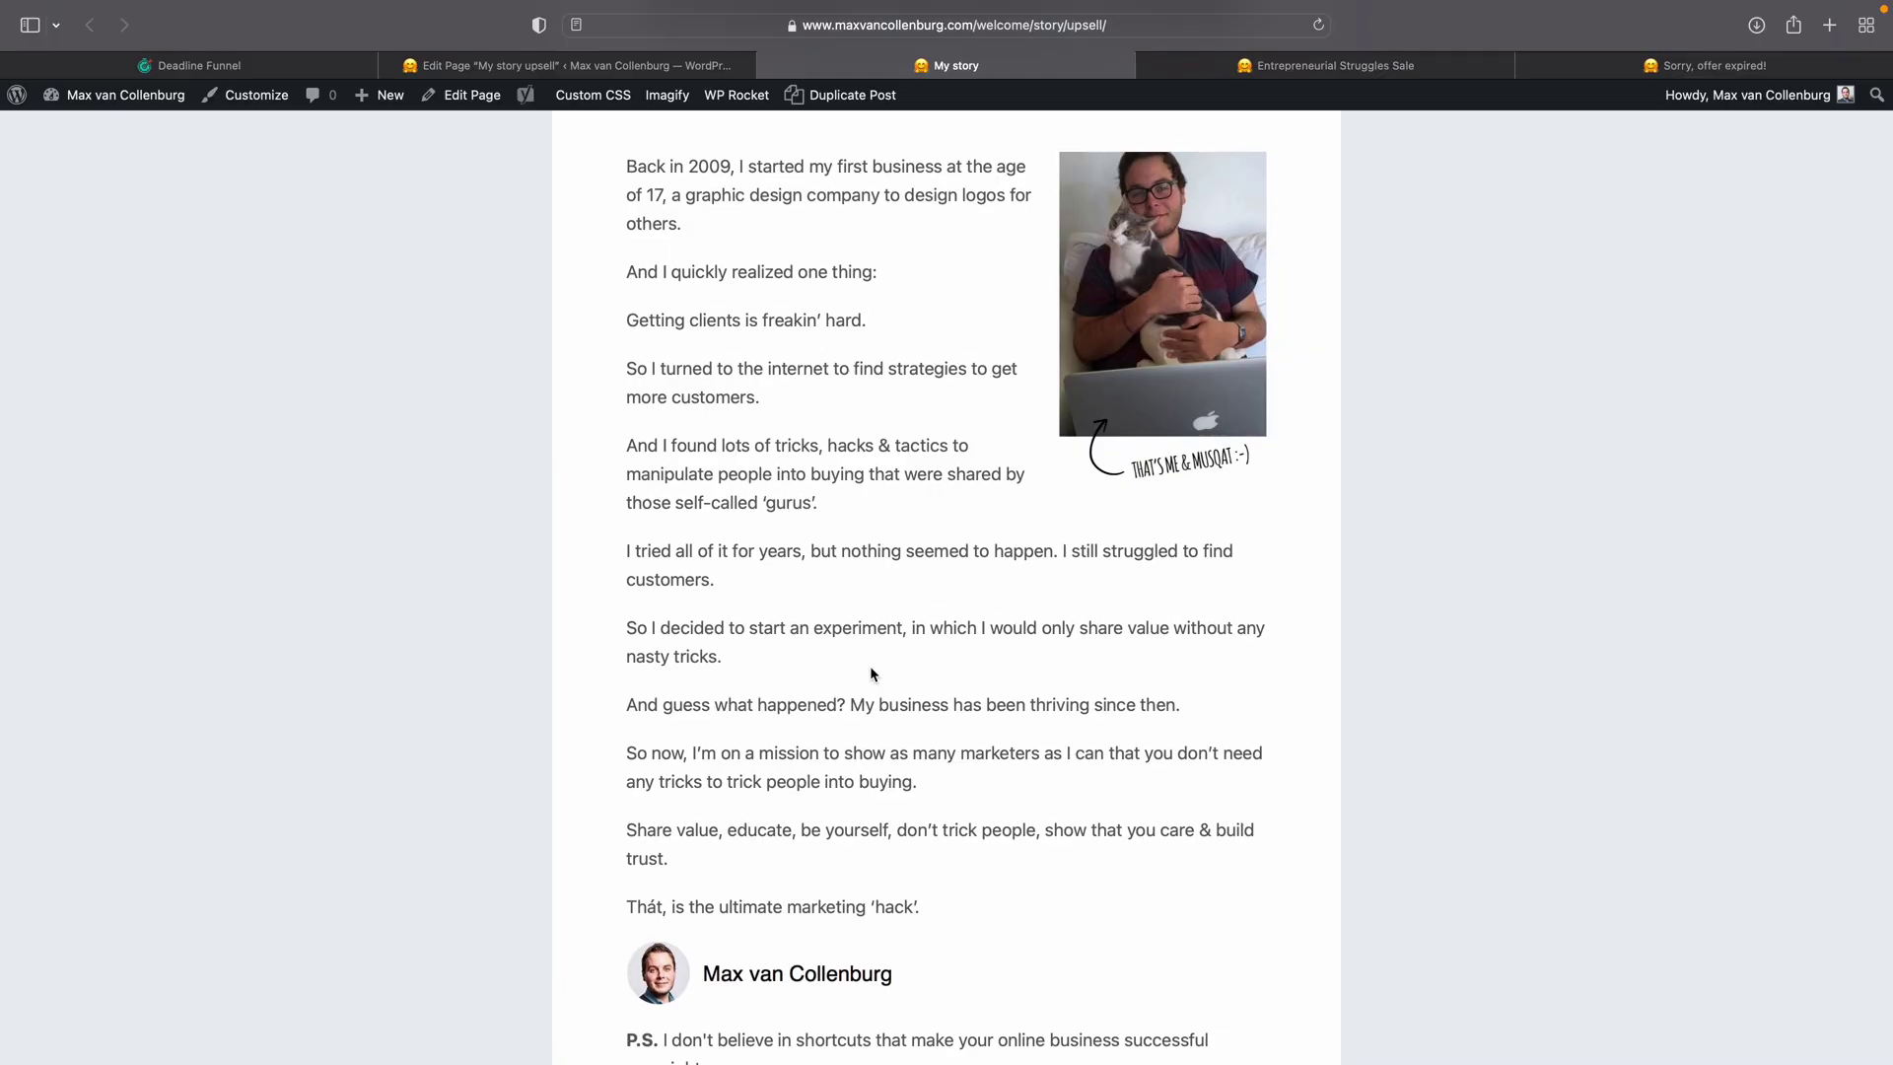
scroll(872, 673, "up", 4)
left_click_drag(658, 233, 1195, 240)
left_click_drag(808, 273, 978, 292)
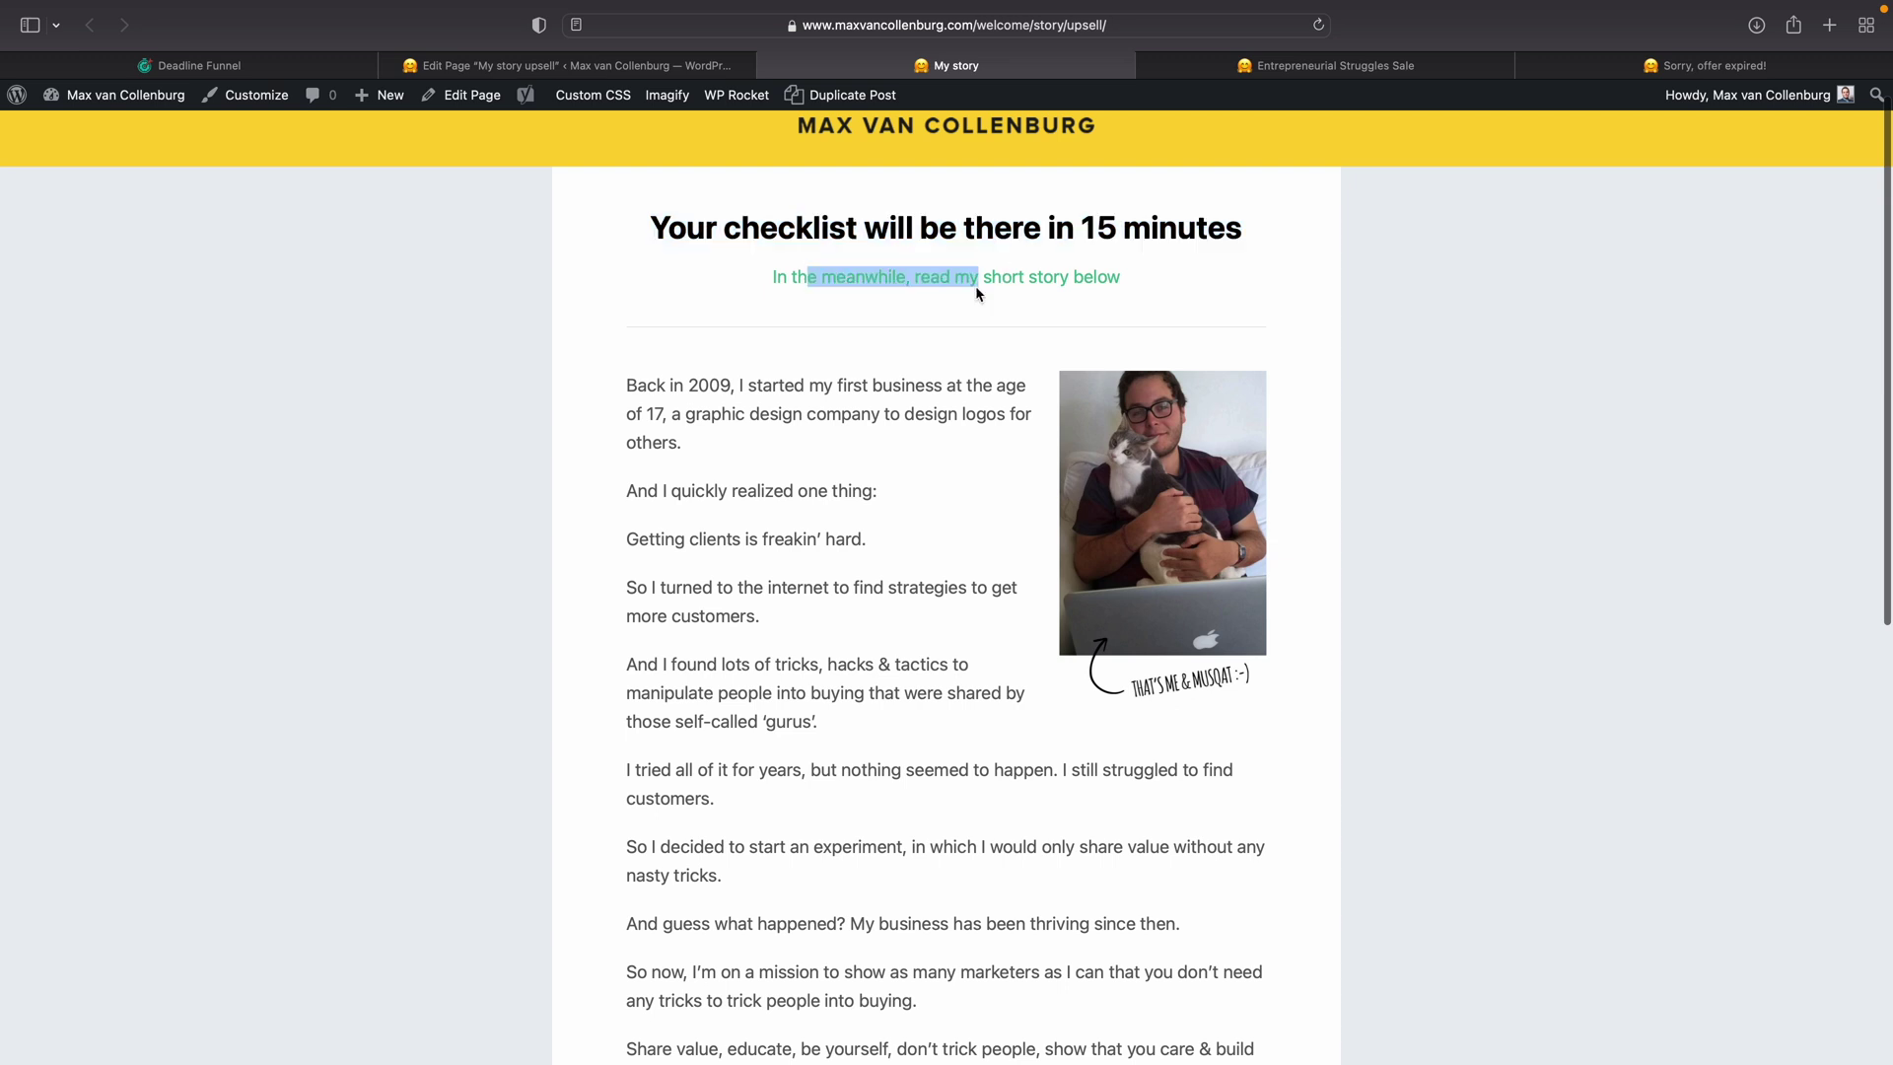